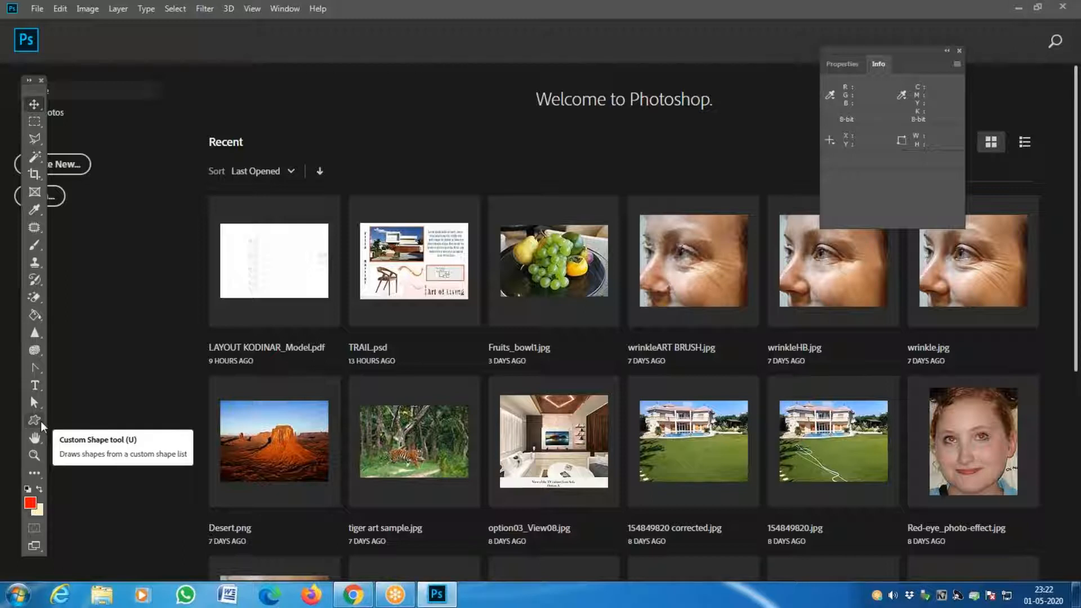
key(Escape)
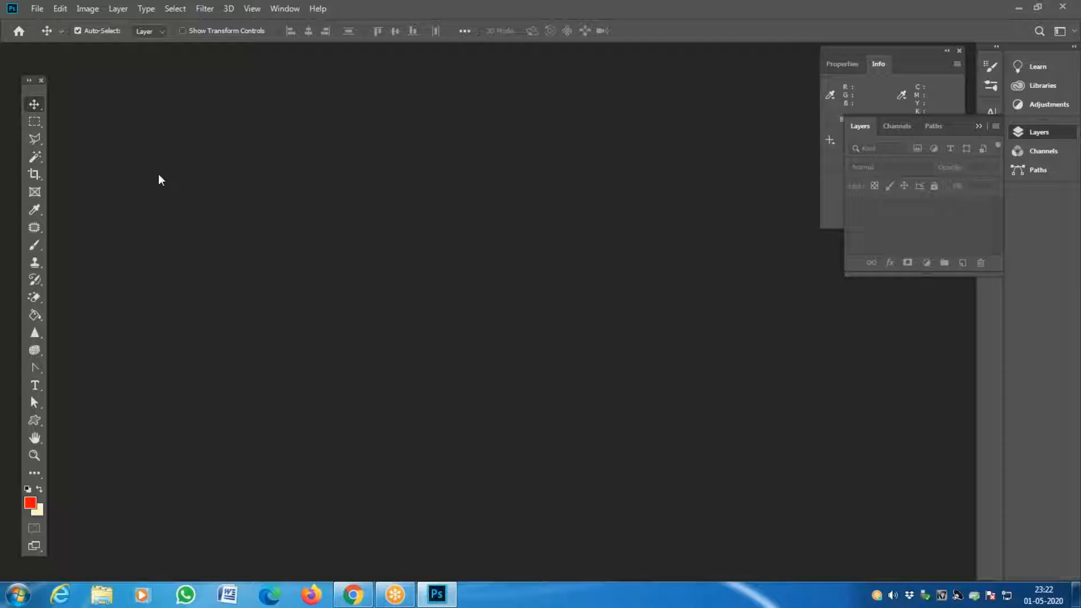
click(46, 12)
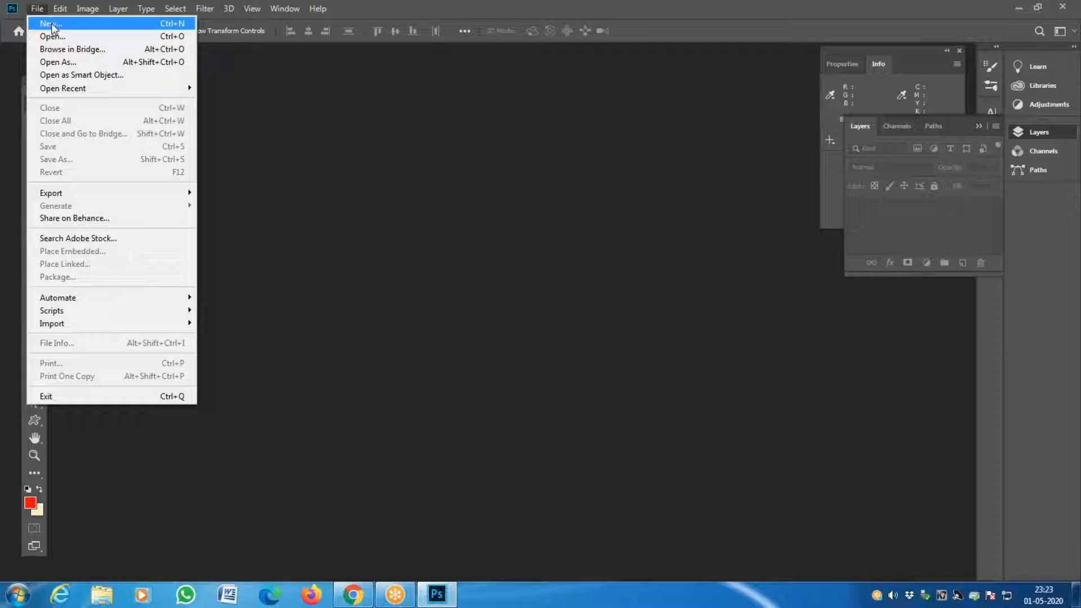
click(52, 24)
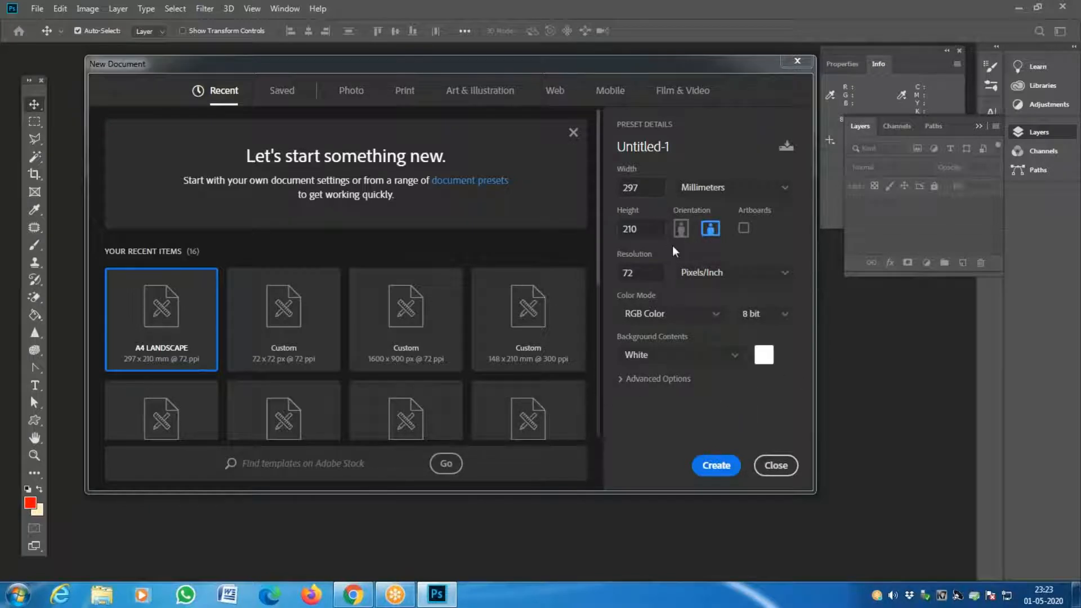
click(632, 273)
double_click(632, 272)
click(58, 18)
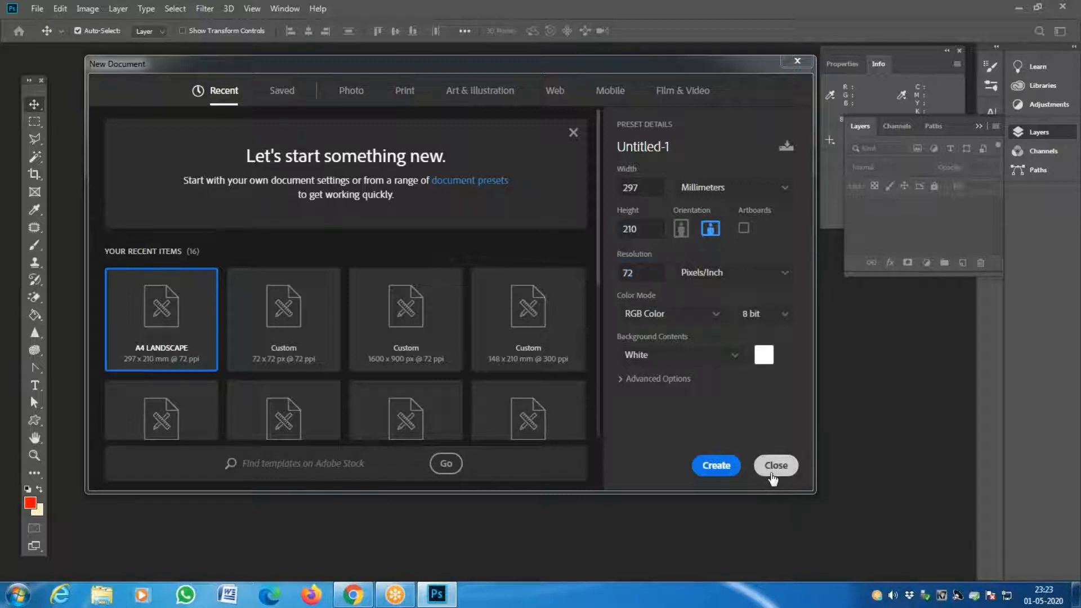
click(774, 477)
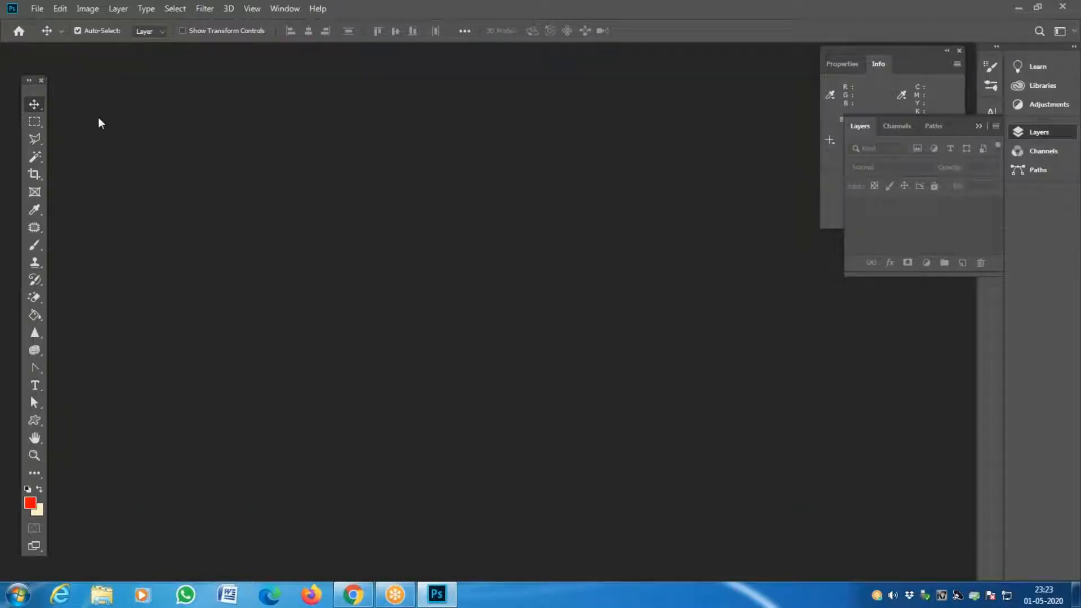
Step: Open the recently used file TRAIL.psd and select its Background layer
click(39, 9)
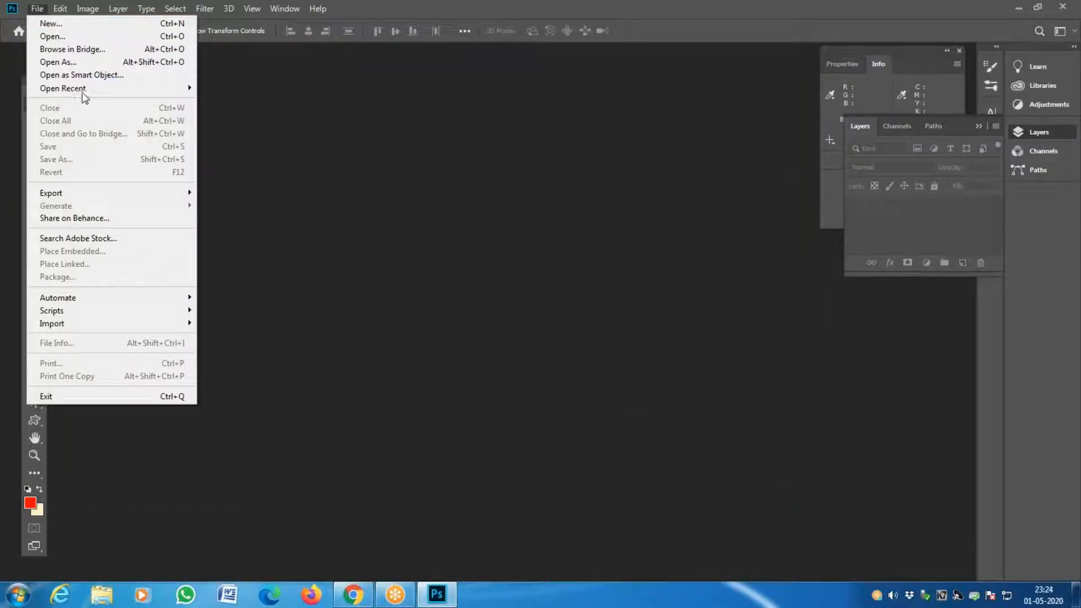
mouse_move(83, 92)
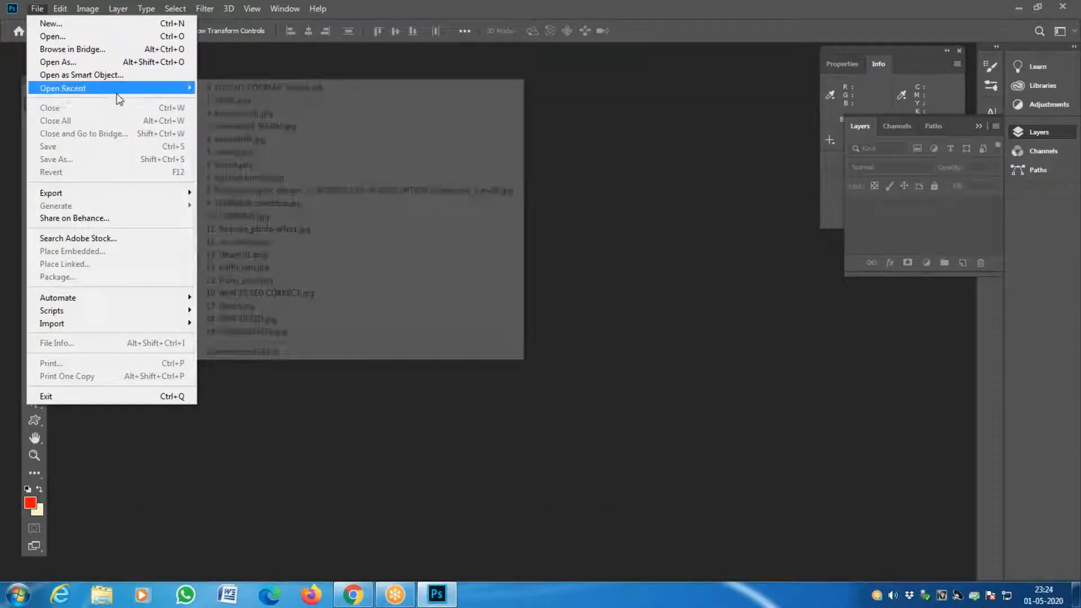
click(269, 101)
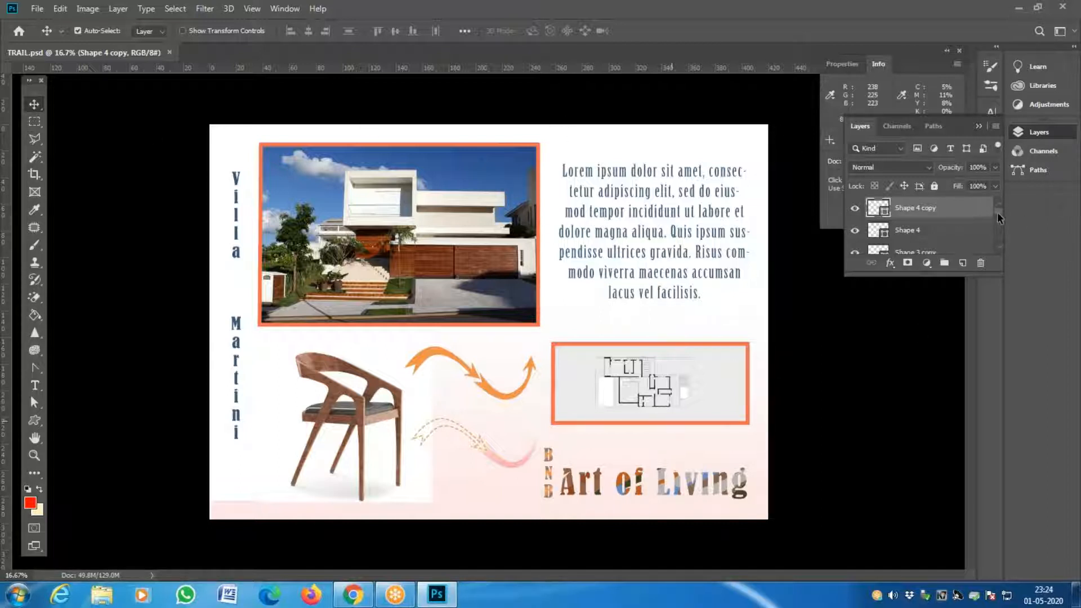
right_click(559, 142)
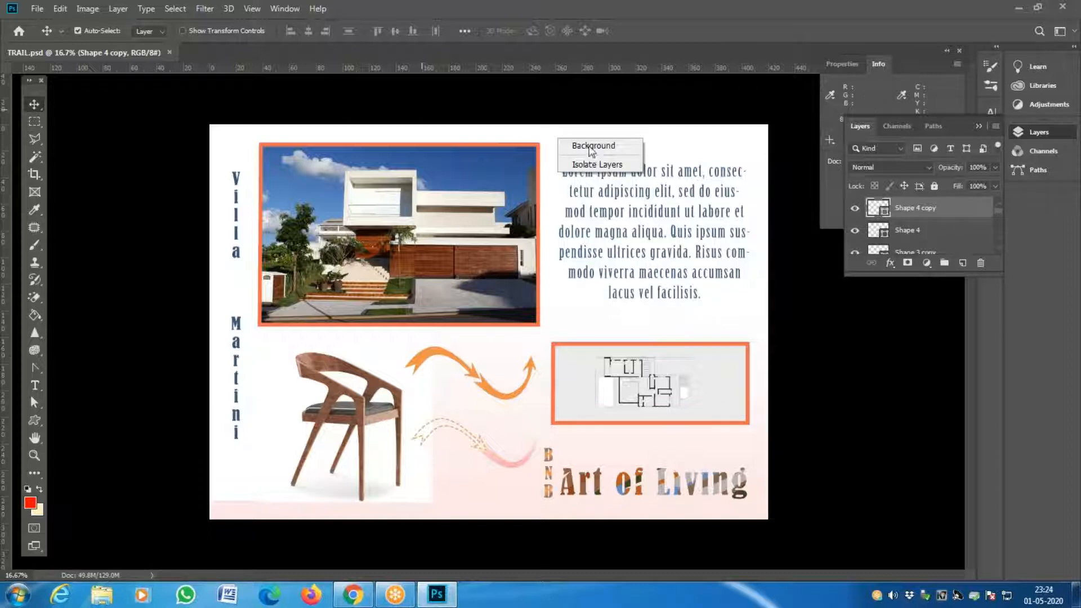
click(591, 147)
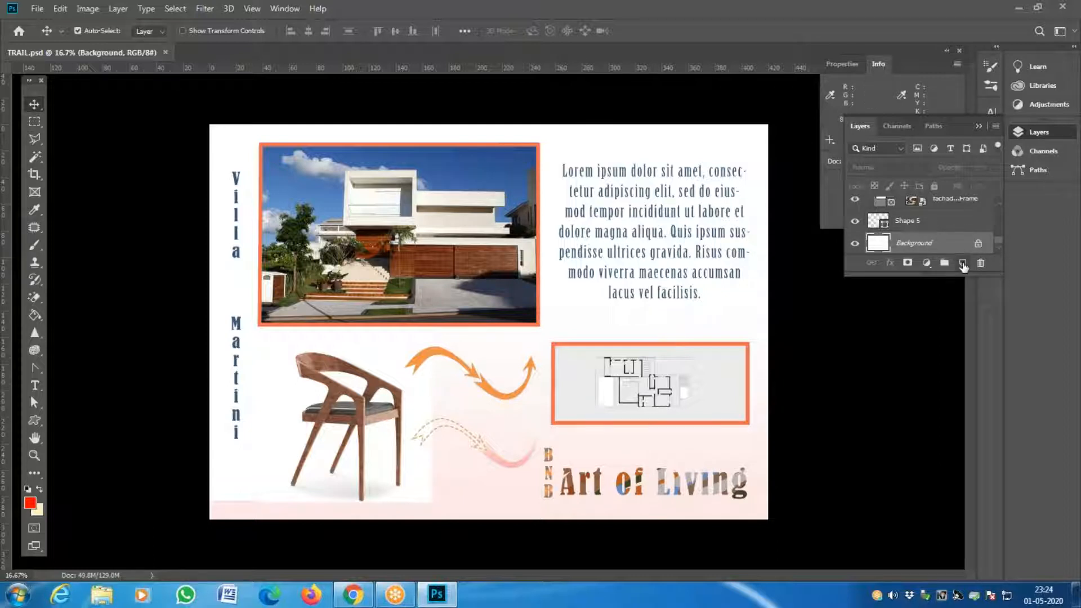
click(963, 263)
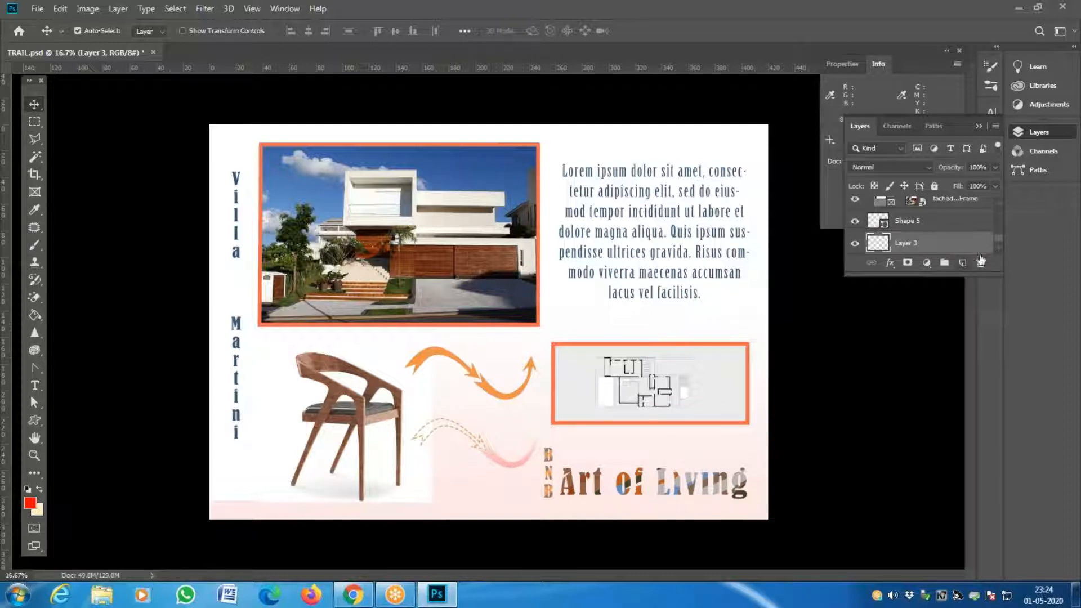
scroll(1002, 249, down, 1)
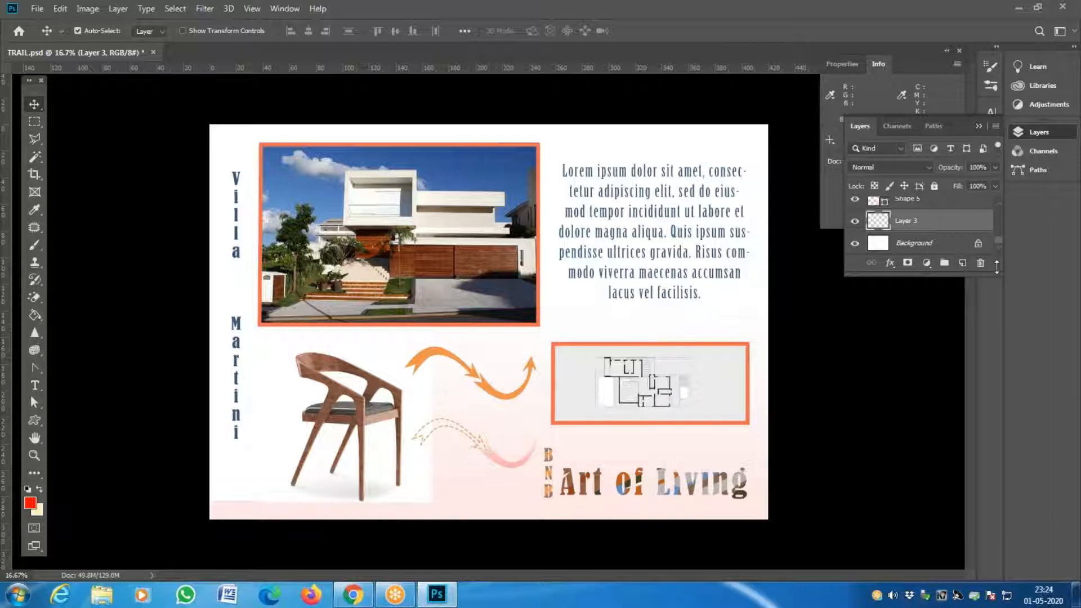
click(982, 264)
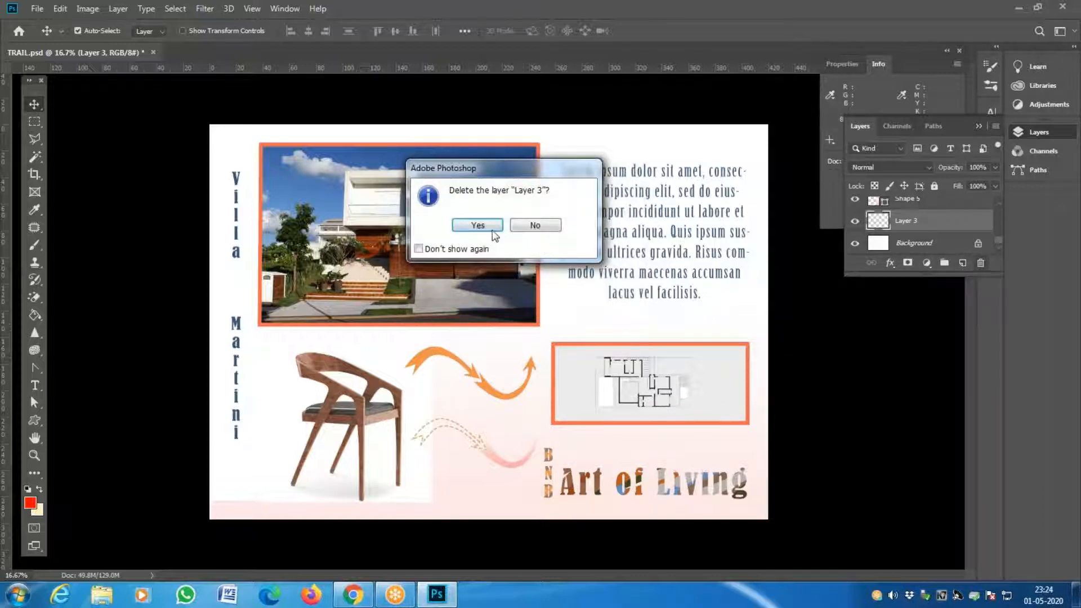
key(Return)
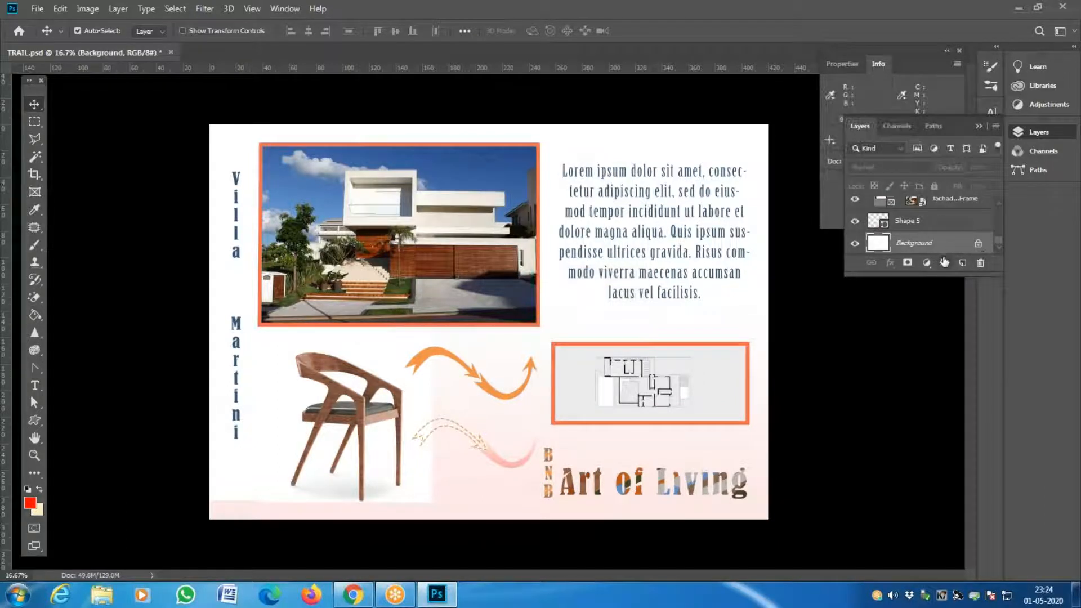
click(963, 263)
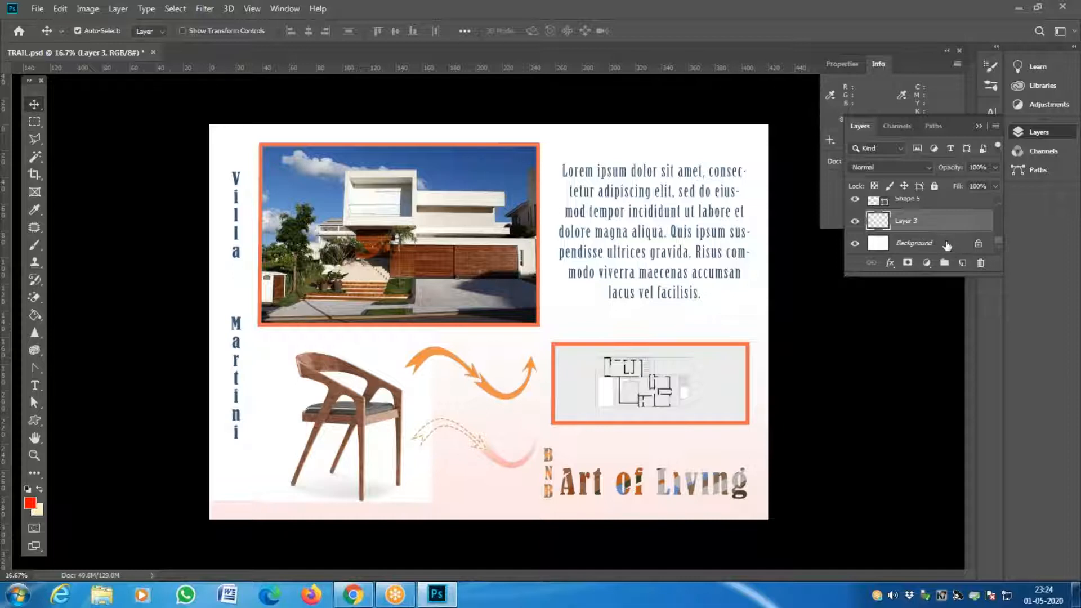
key(ctrl+z)
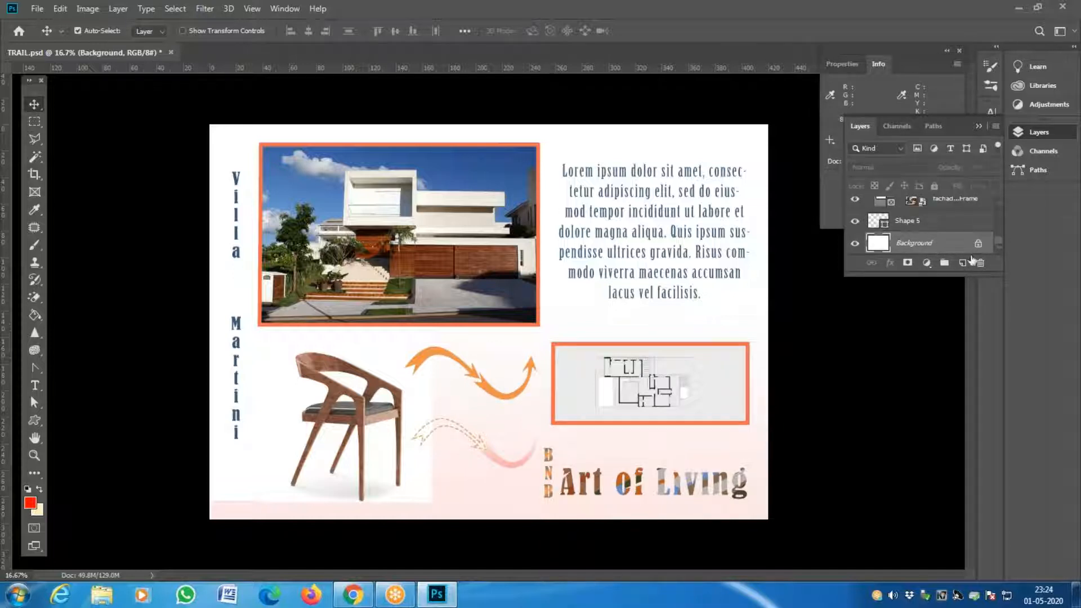
Step: Add a new empty layer directly above the Background layer and activate the Paint Bucket tool
click(963, 263)
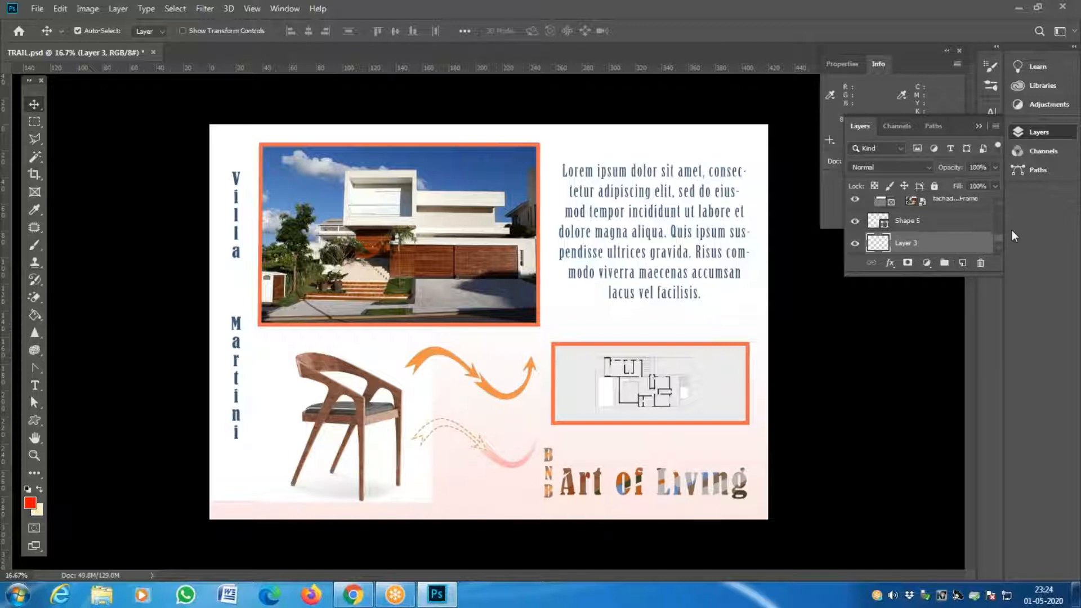
drag(999, 242, 997, 243)
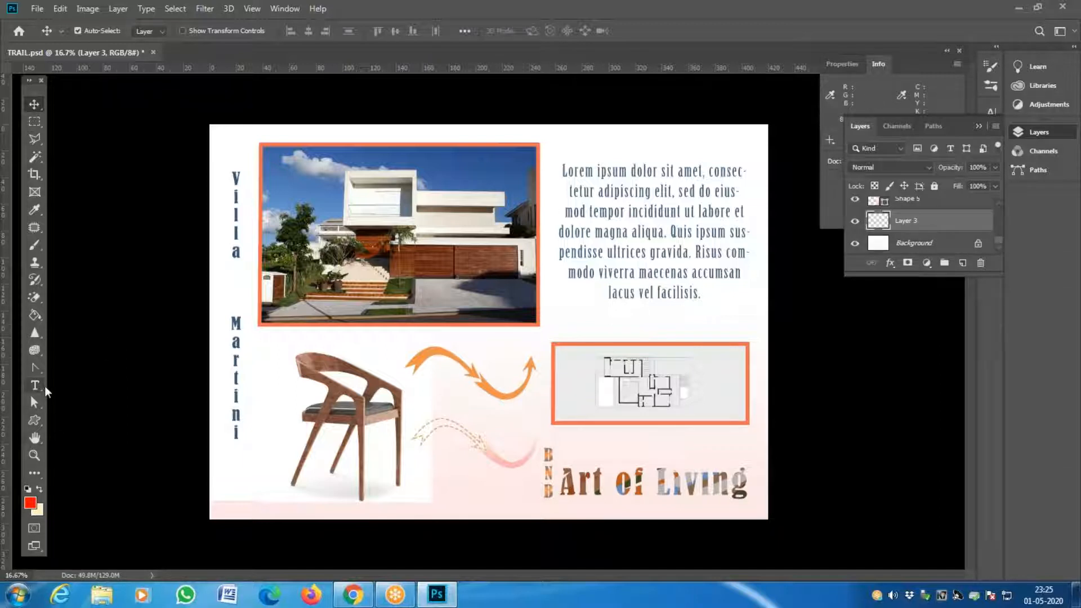
drag(35, 314, 130, 329)
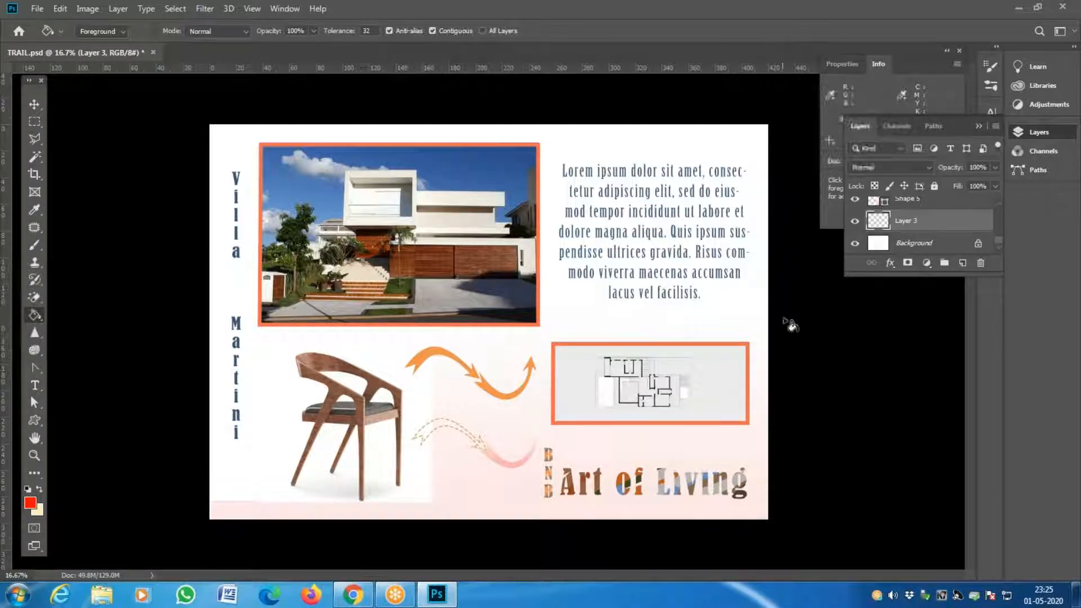
Step: Set the foreground colour to pink fcb8b5 and fill the new layer with it
click(30, 503)
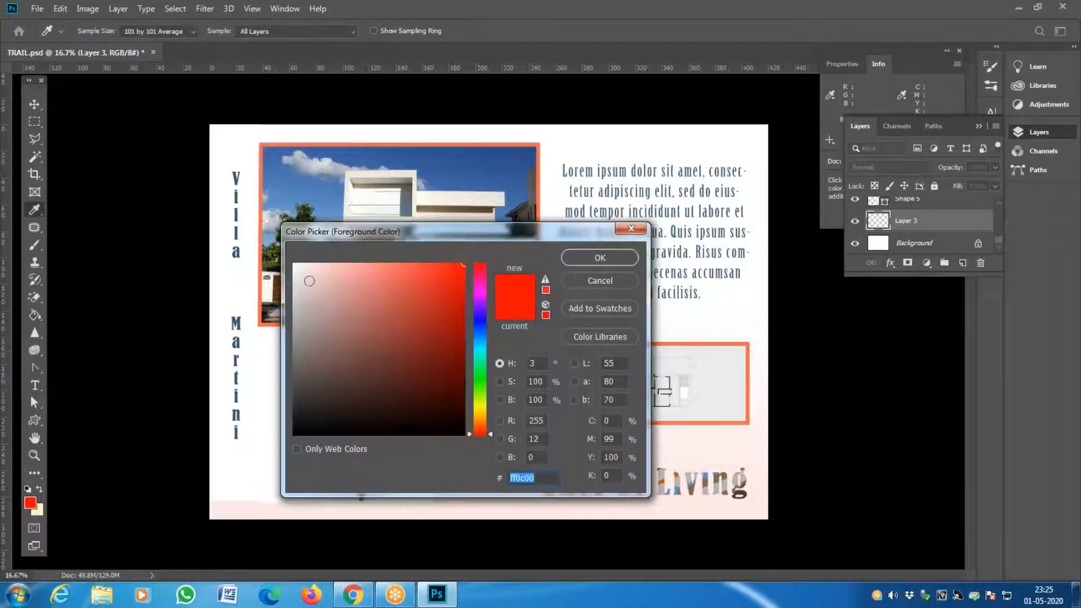
click(321, 265)
click(341, 265)
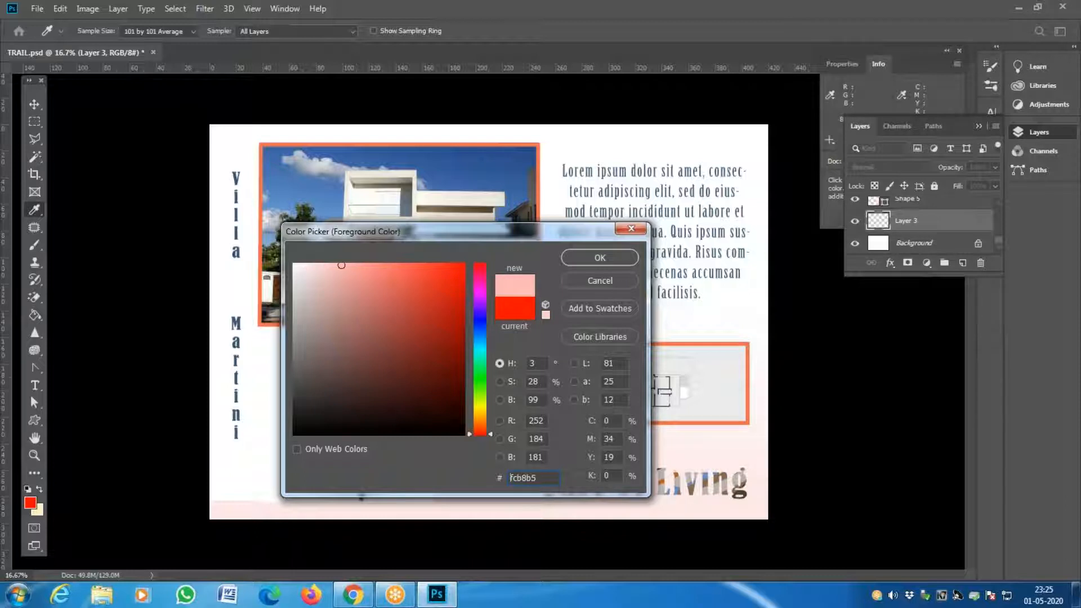
click(598, 257)
click(583, 148)
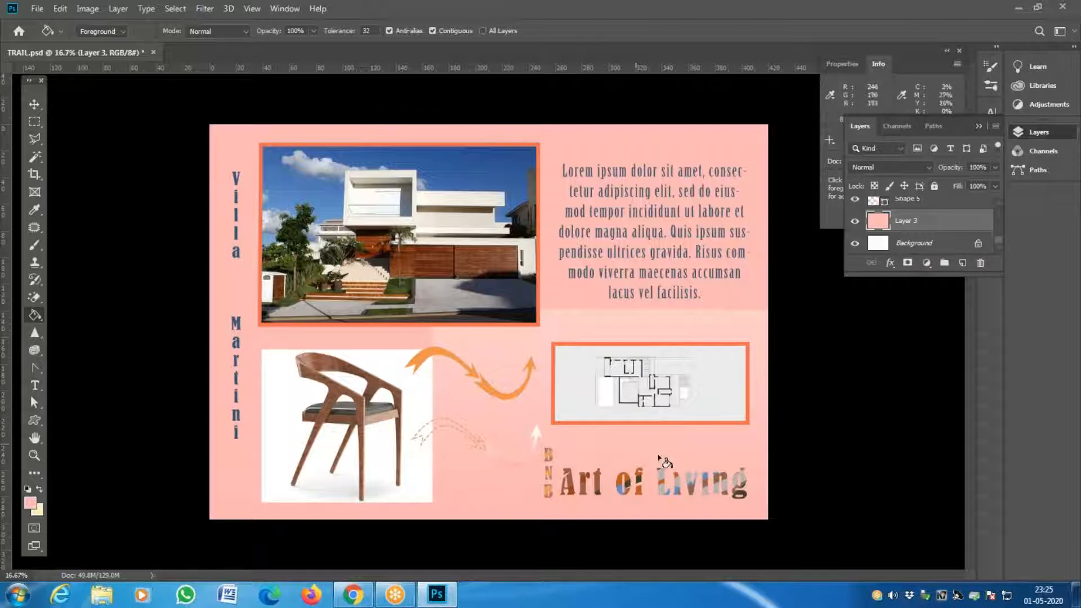
Step: Choose a paler pink as the foreground colour and refill the new layer above the Background with it
click(30, 503)
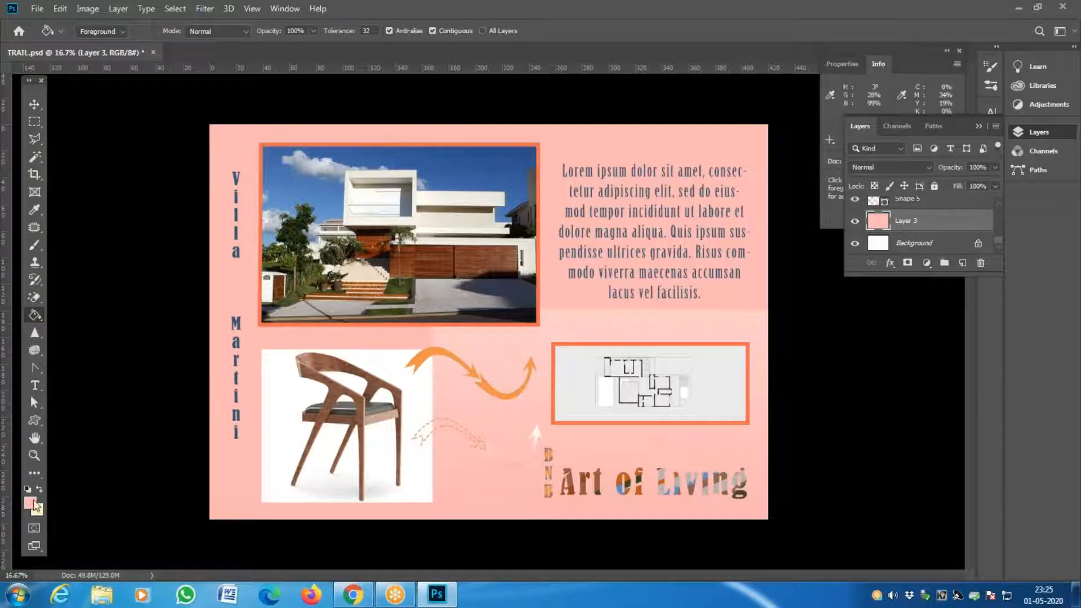
drag(326, 265, 317, 263)
click(573, 259)
click(619, 148)
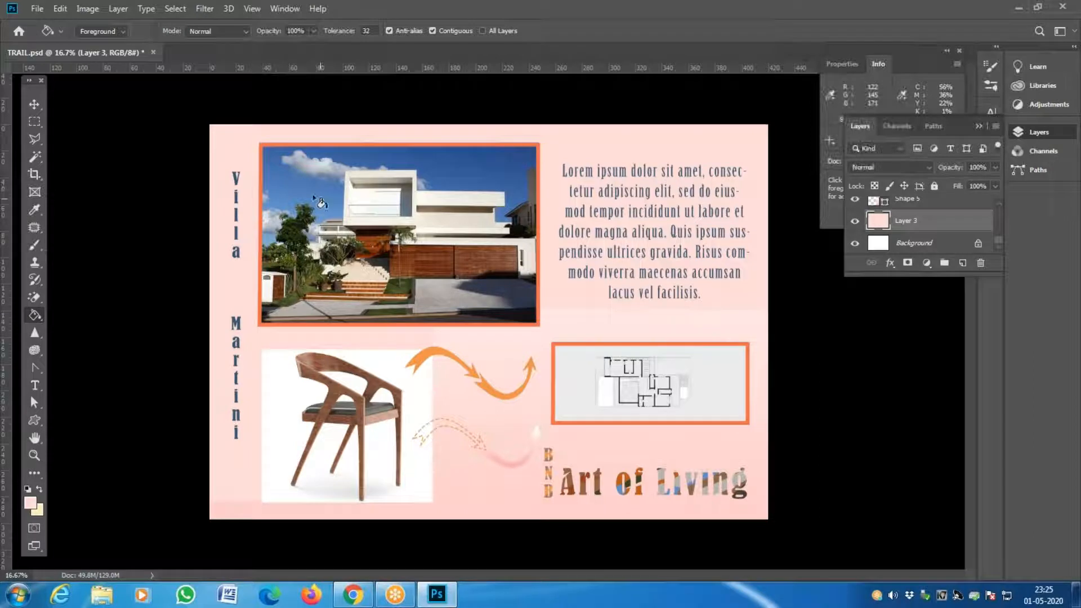
Step: Check the document's canvas size and leave it as it is
click(87, 8)
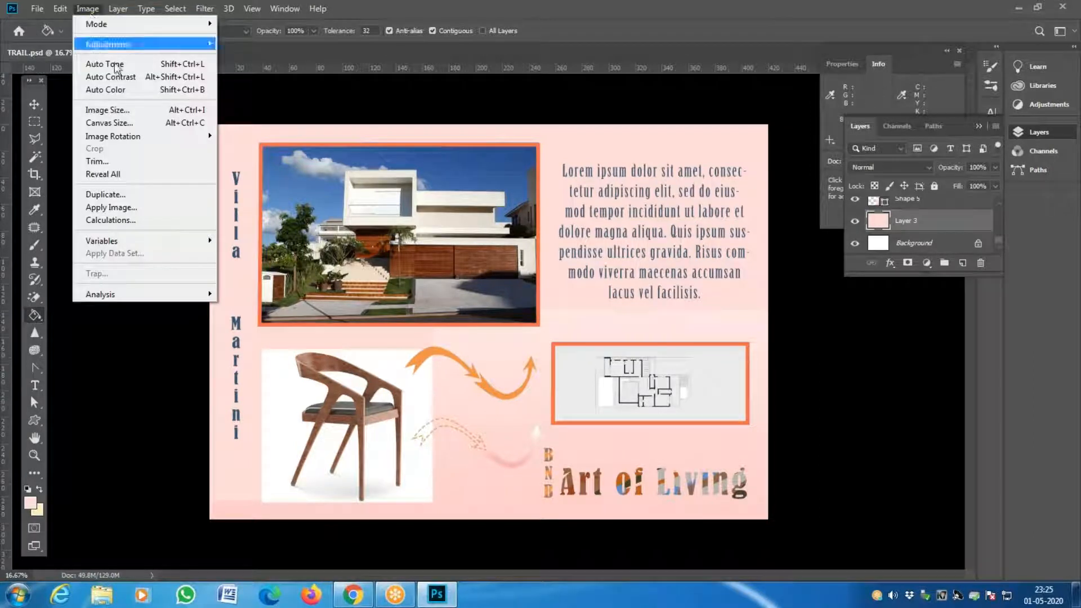
click(109, 122)
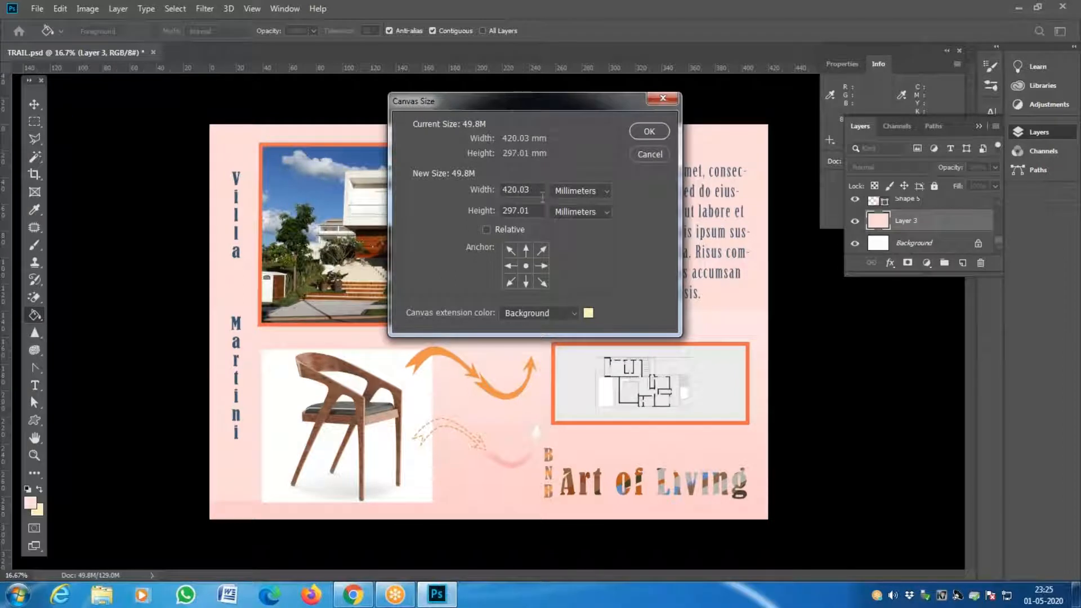
key(Escape)
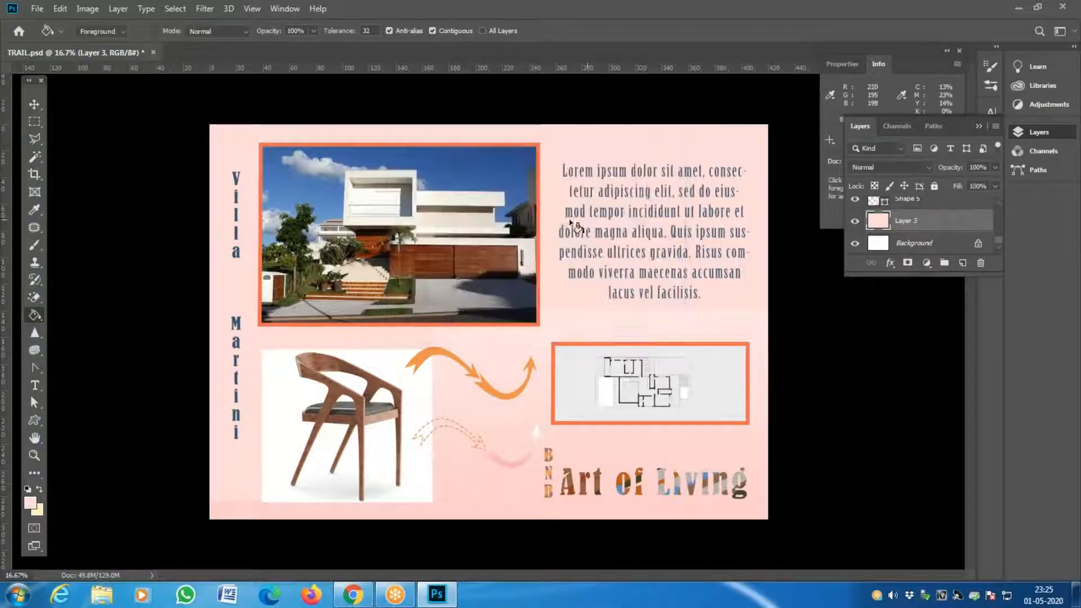
Step: Check the image size with its dimensions displayed in centimetres and in millimetres
click(88, 9)
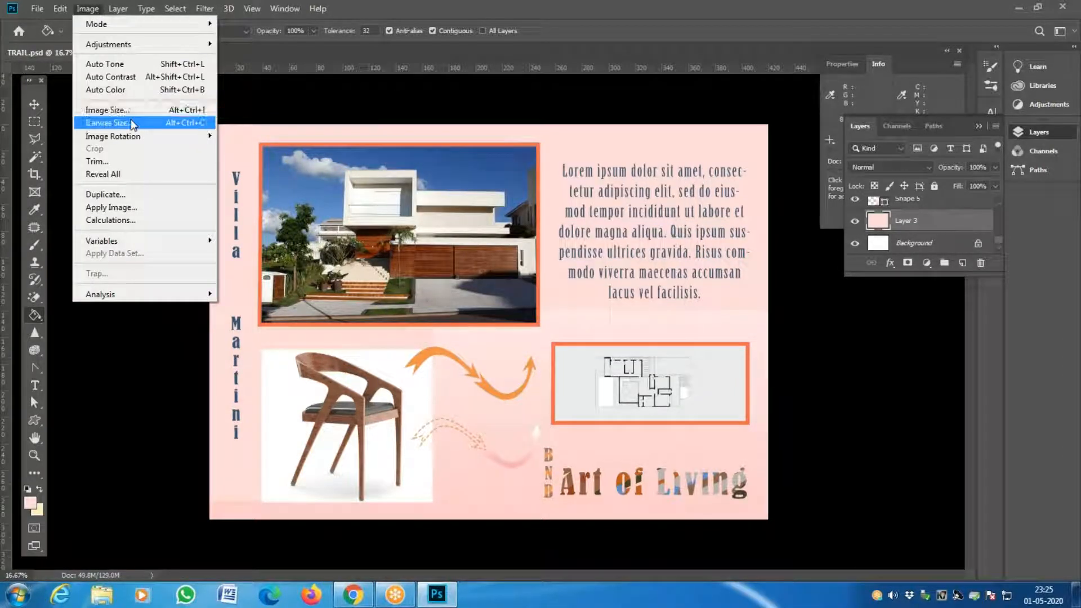
click(107, 109)
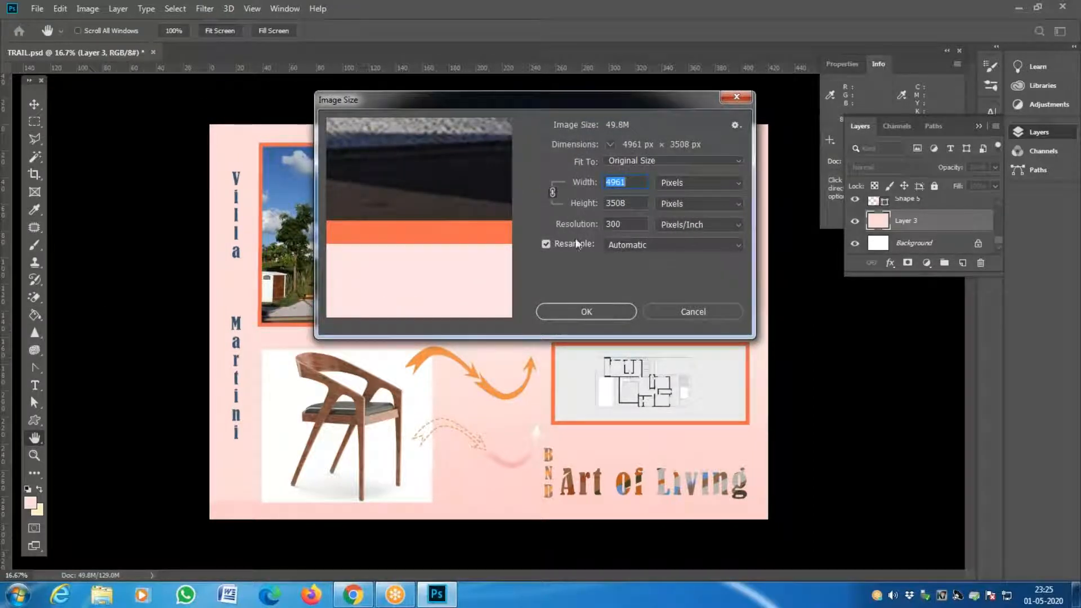
click(738, 185)
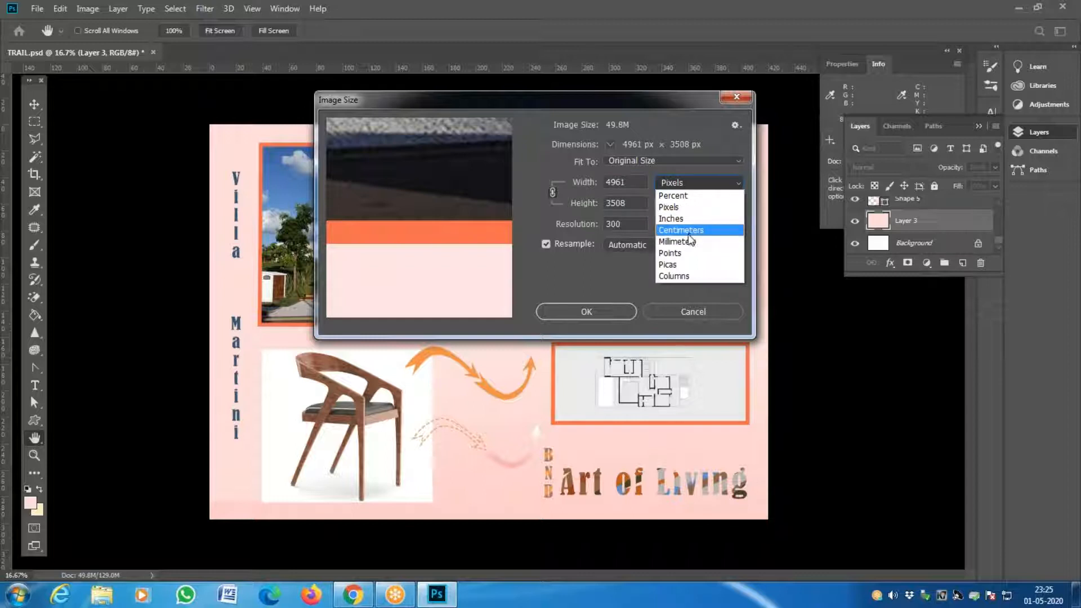
click(687, 231)
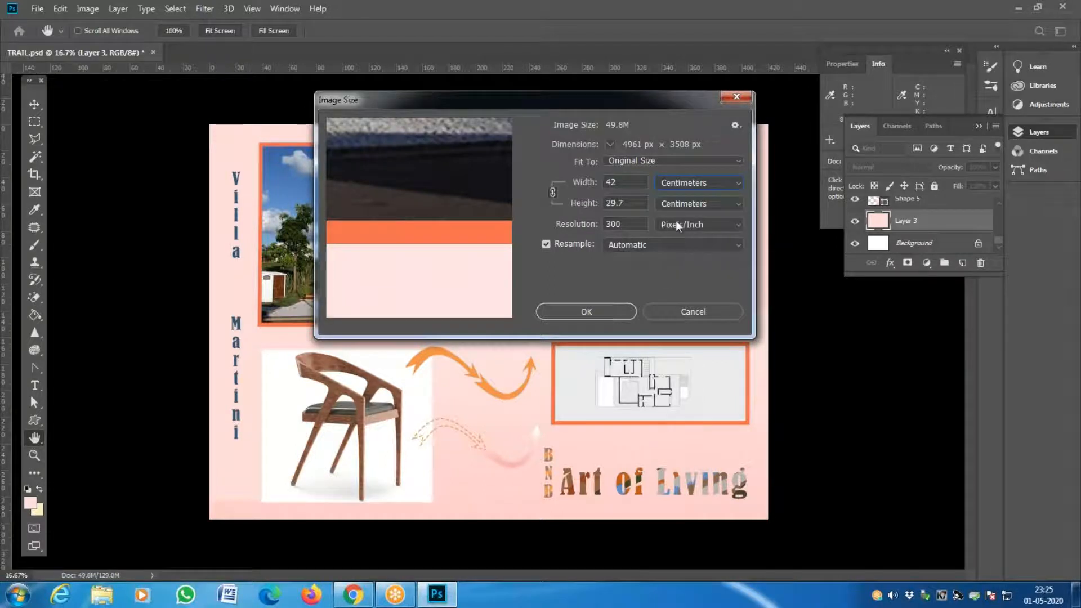
click(704, 190)
click(678, 243)
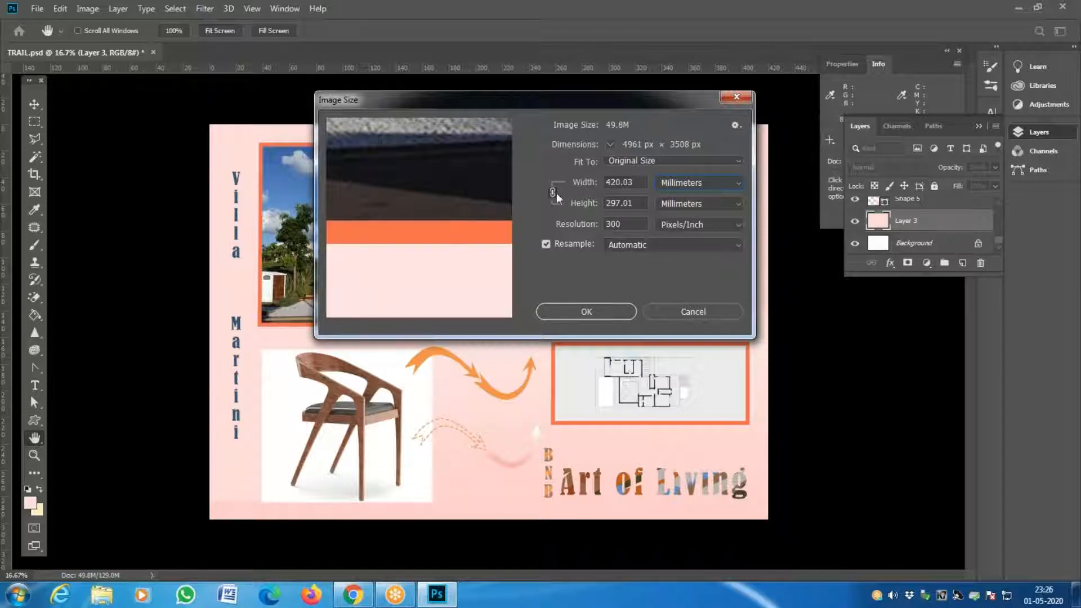
click(627, 308)
Step: Check the canvas size with its width and height in millimetres and accept it without changes
click(87, 8)
mouse_move(132, 142)
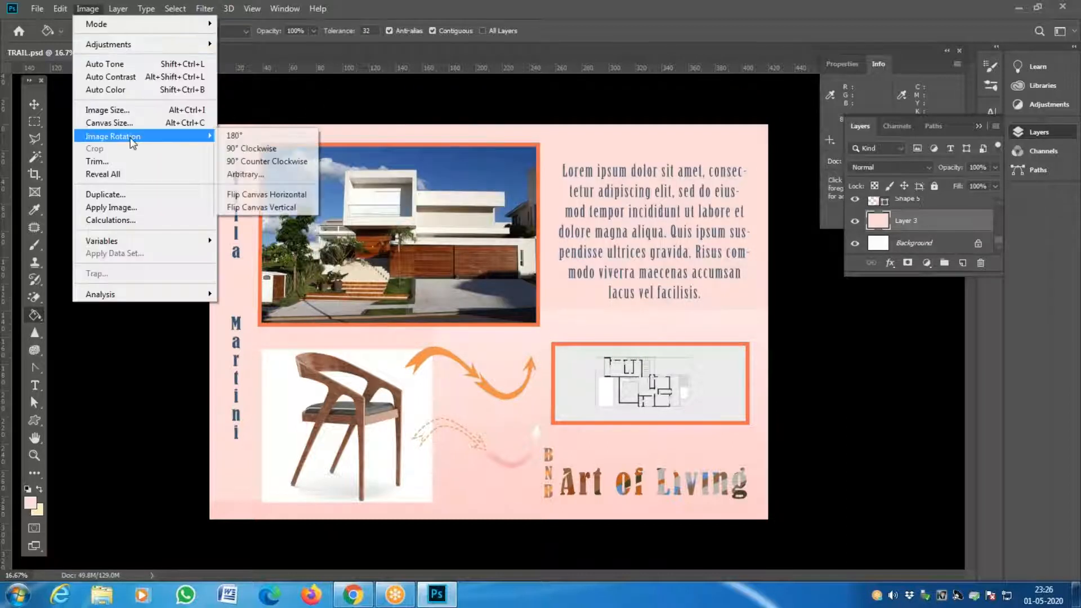
click(134, 123)
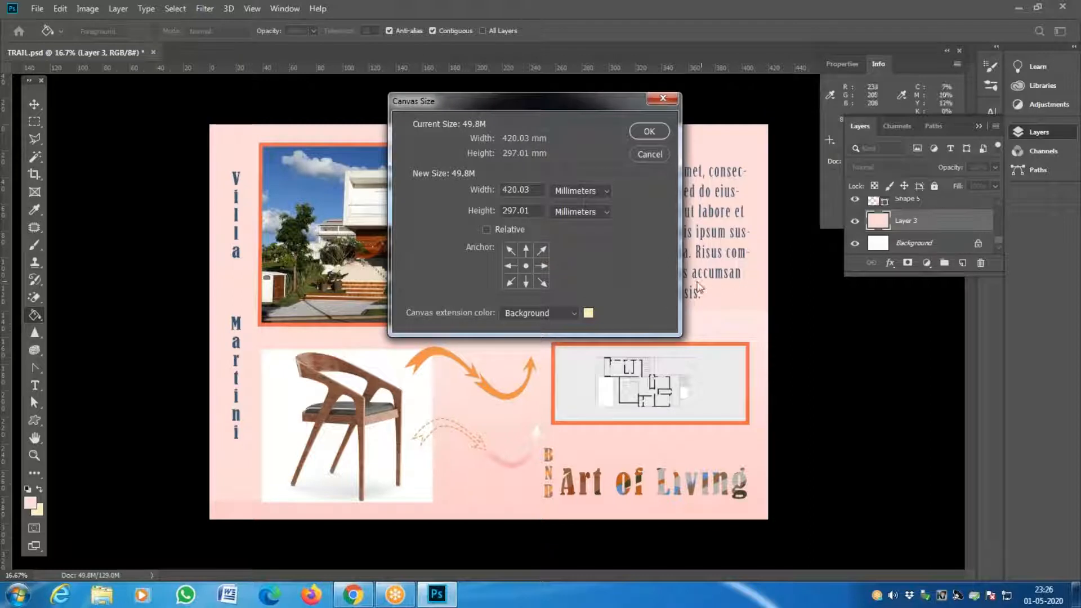
click(591, 195)
click(590, 216)
click(579, 191)
click(573, 249)
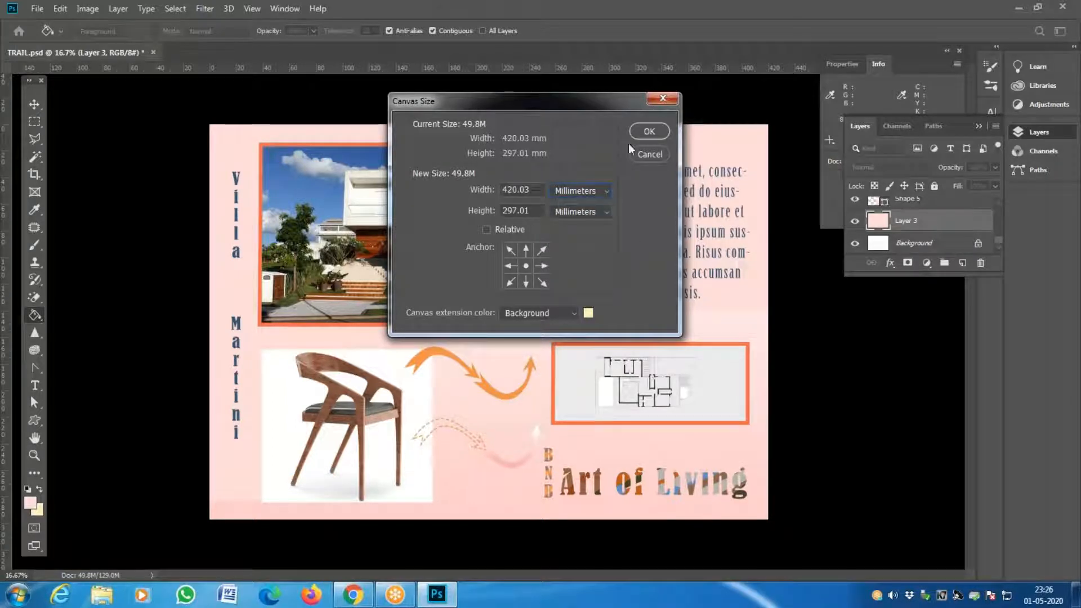
click(647, 131)
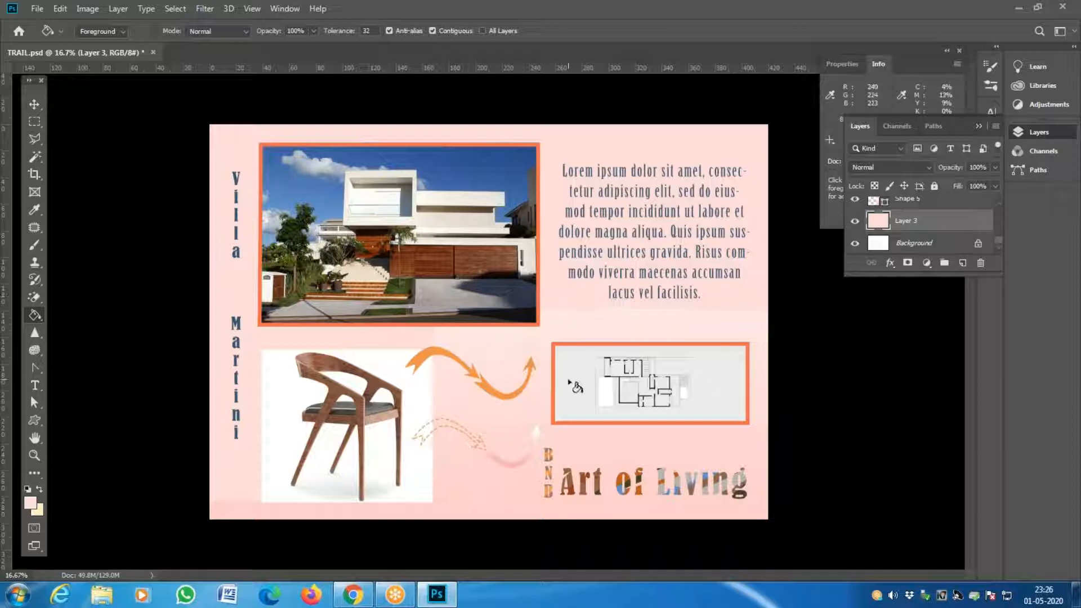
Step: Open the canvas size and image size settings in turn and close each without changes
click(88, 9)
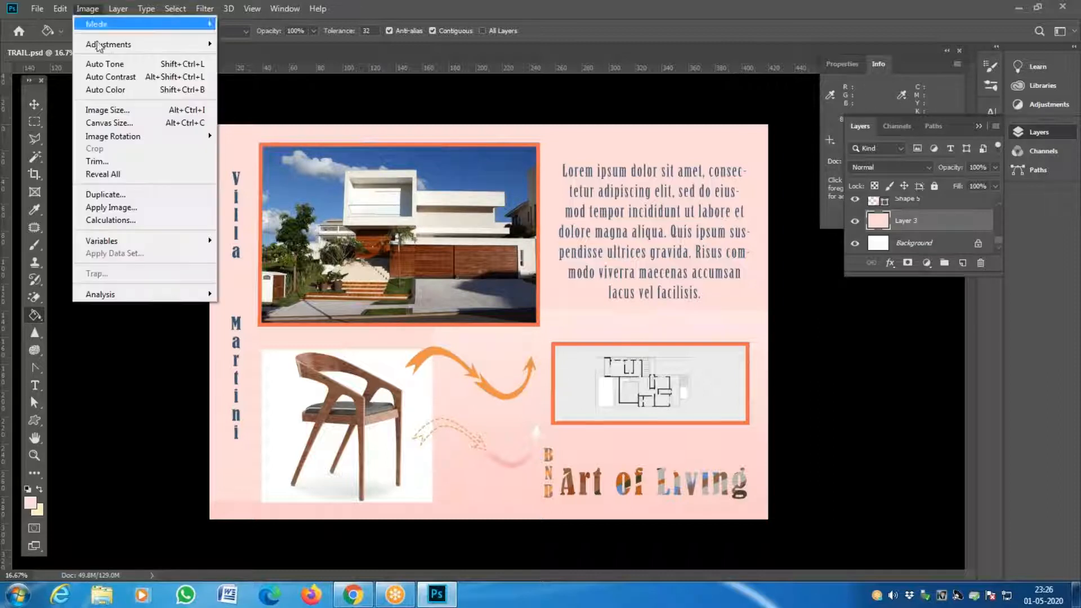
click(132, 123)
key(Escape)
click(87, 8)
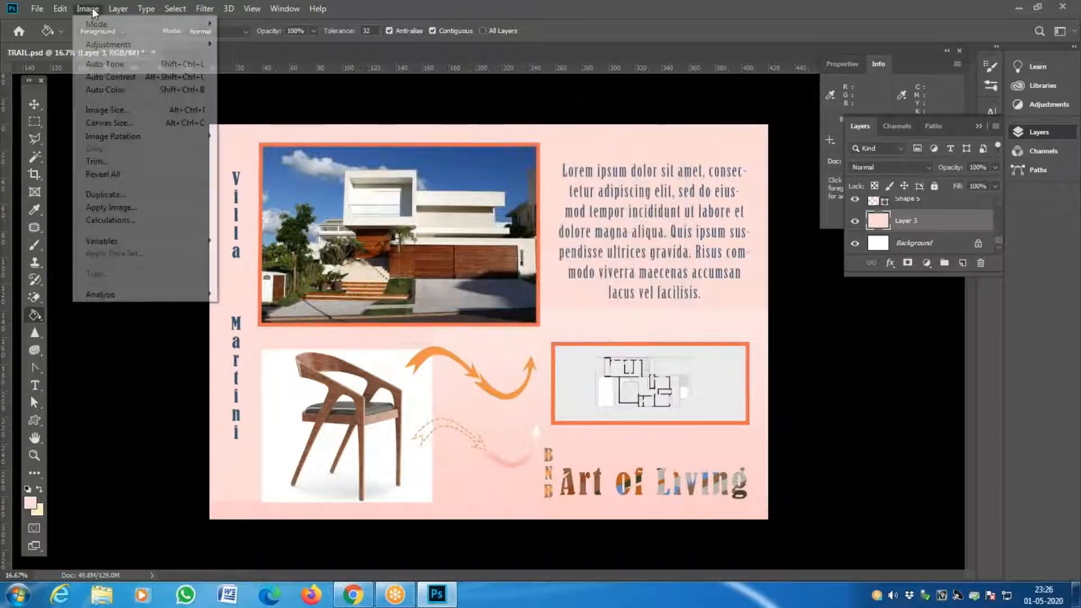
click(1067, 409)
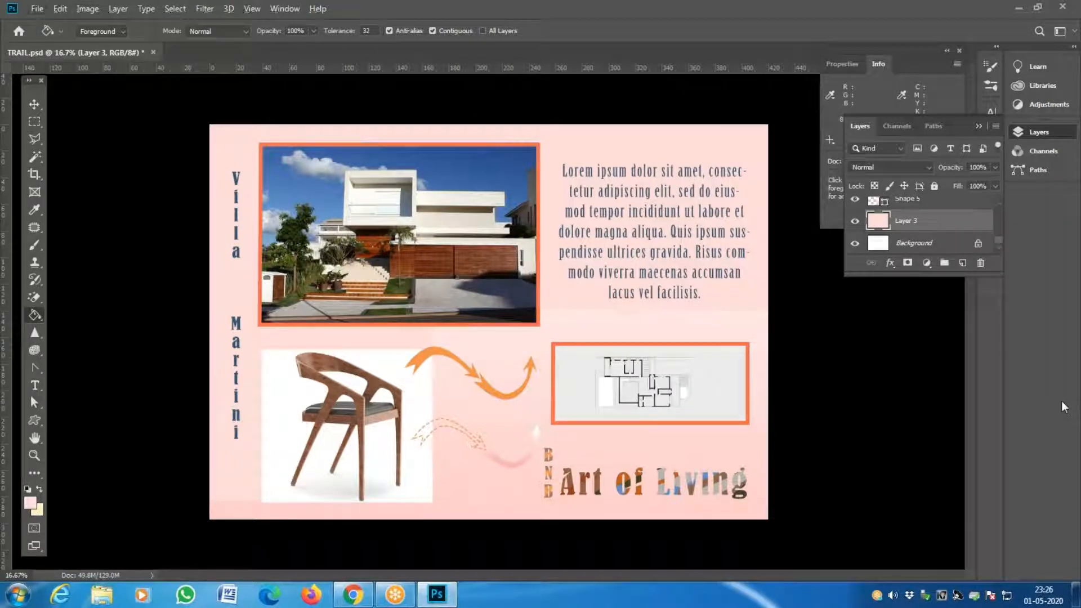
key(ctrl+alt+c)
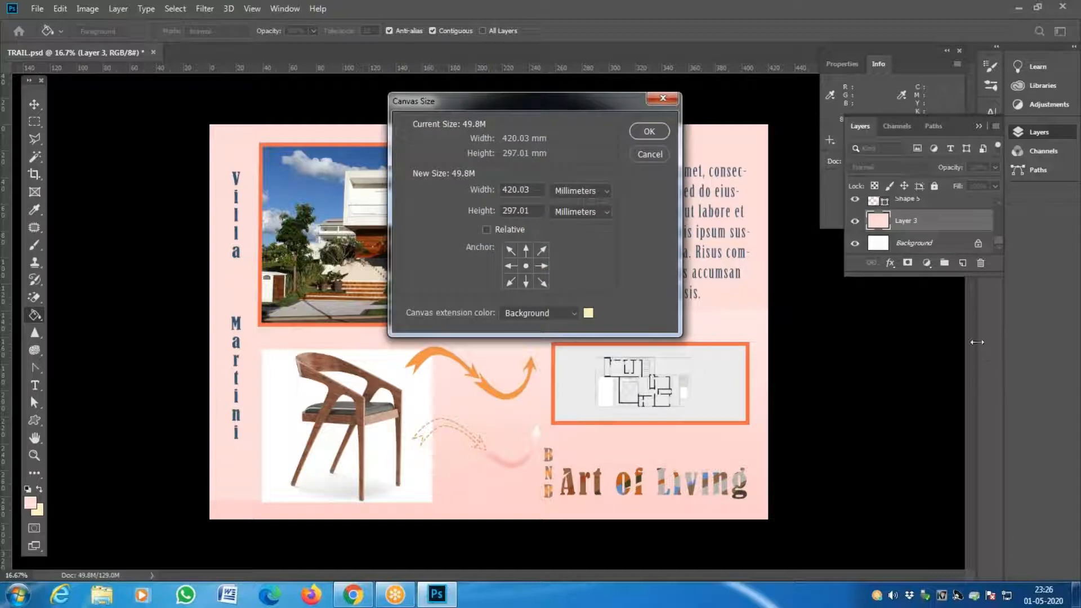
key(Escape)
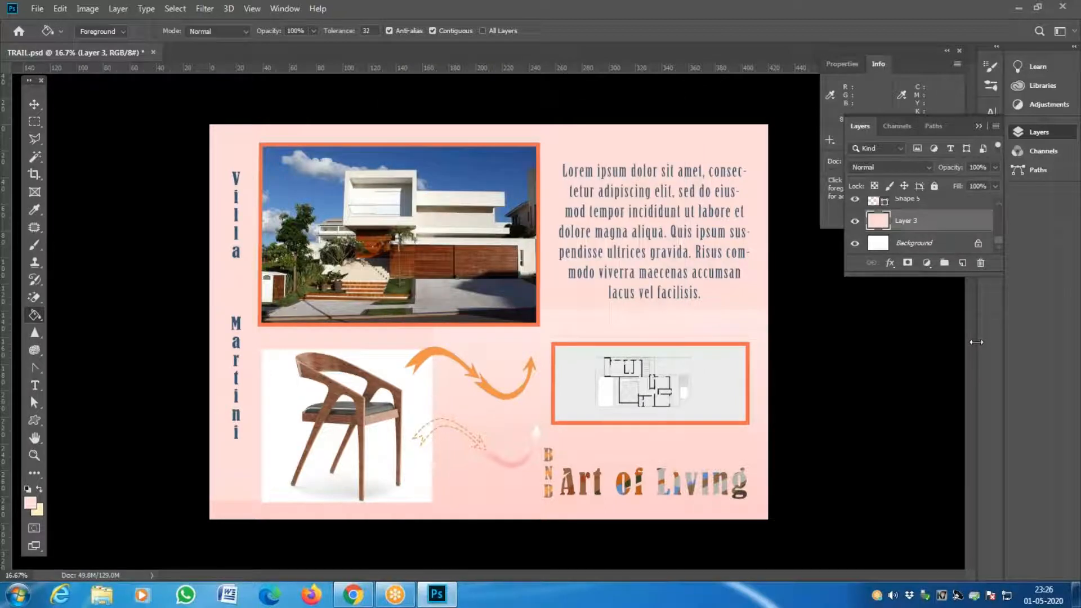
key(ctrl+alt+i)
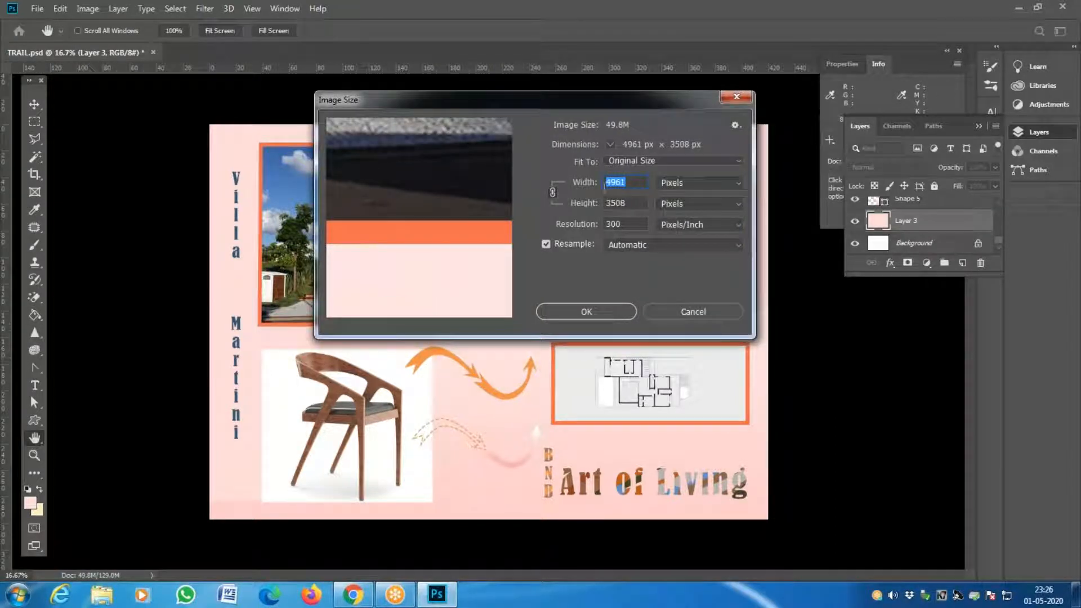
key(Escape)
key(g)
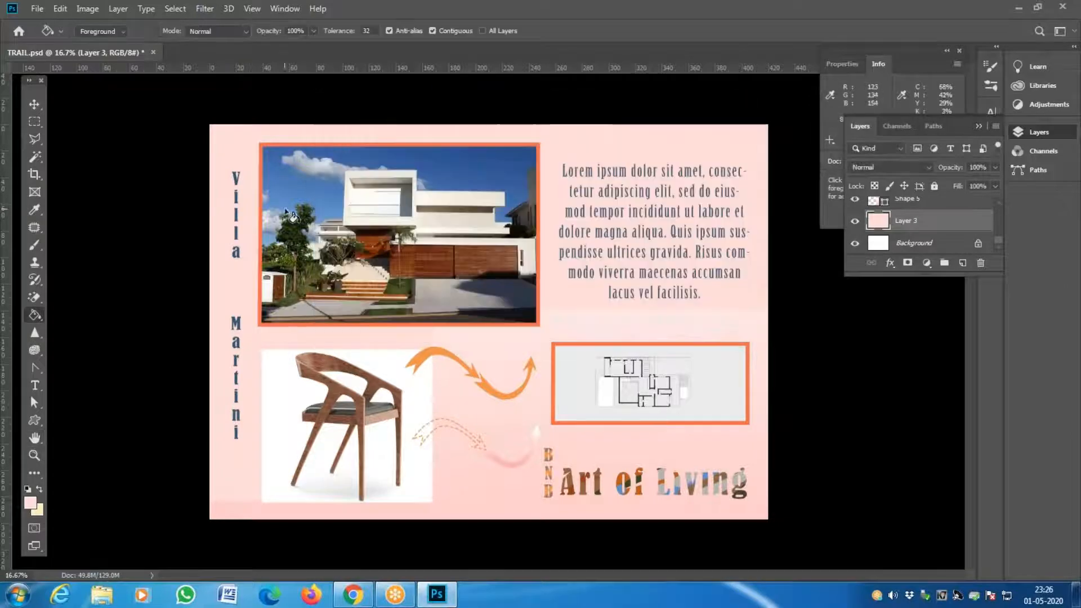
key(ctrl+alt+c)
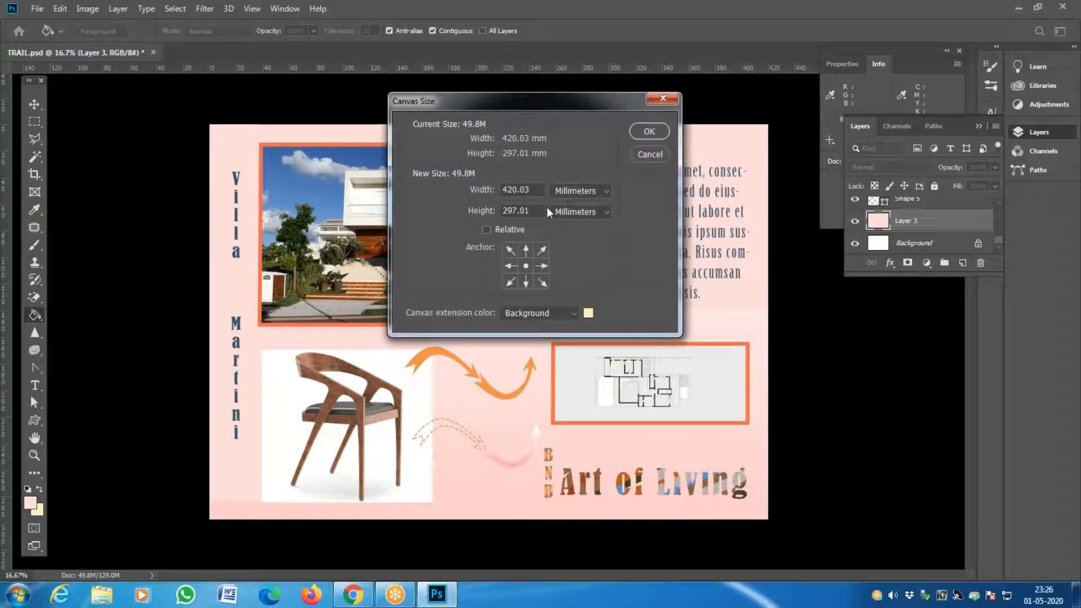
key(Escape)
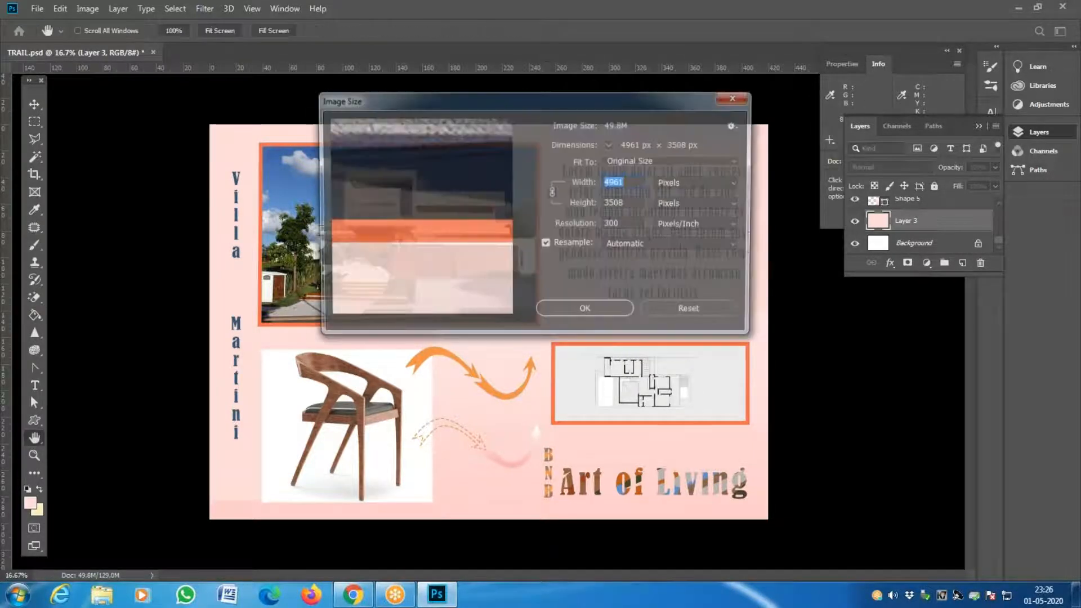
Step: Check the image size with its preview zoomed out to show the whole sheet, and accept it unchanged
key(ctrl+alt+i)
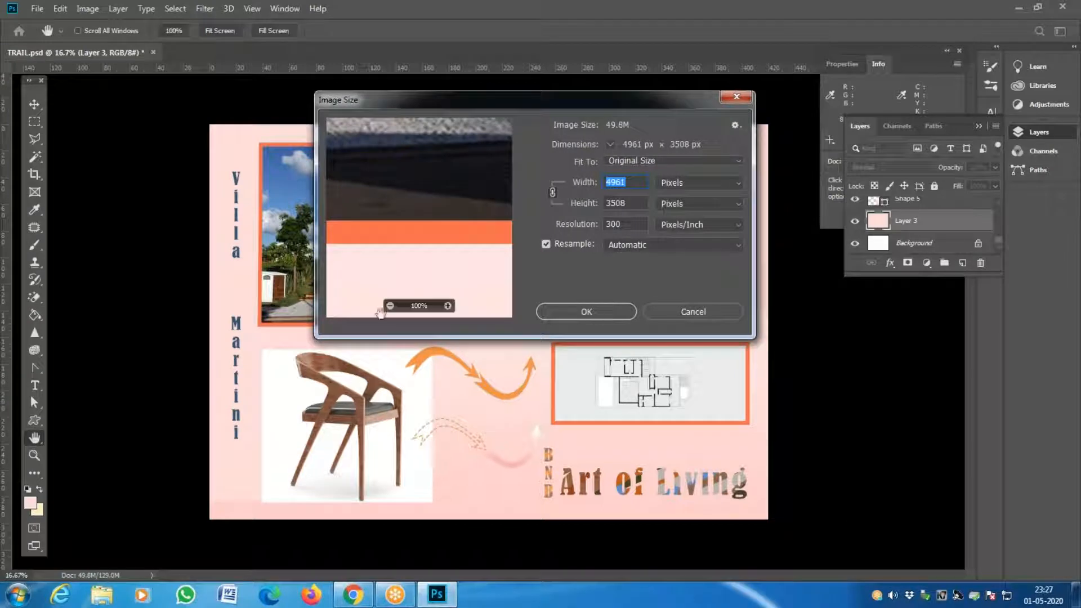
click(390, 306)
click(390, 306)
click(390, 306)
click(390, 306)
click(390, 306)
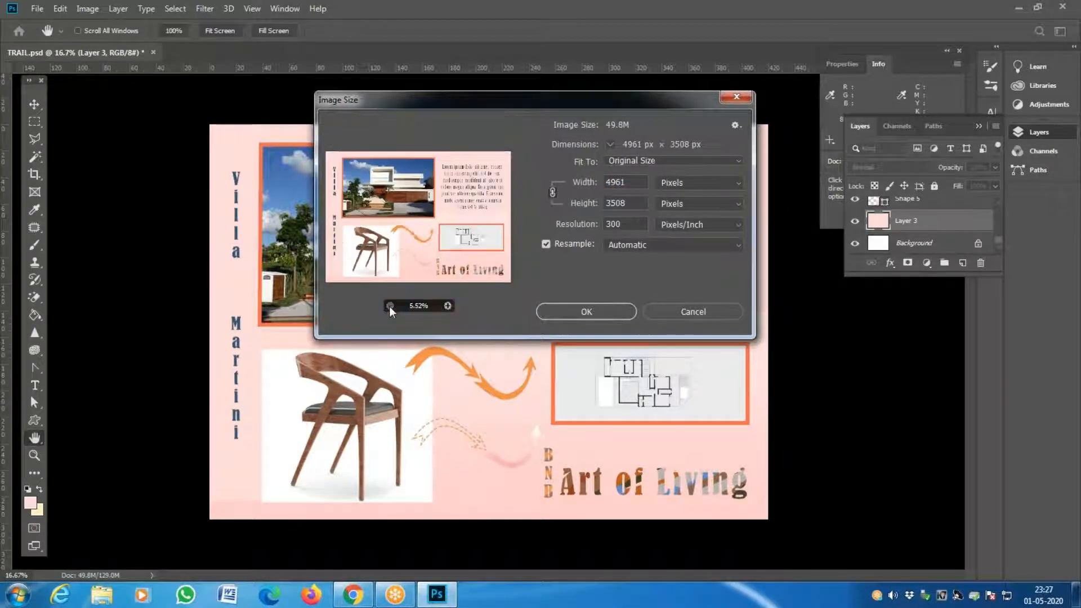
click(597, 313)
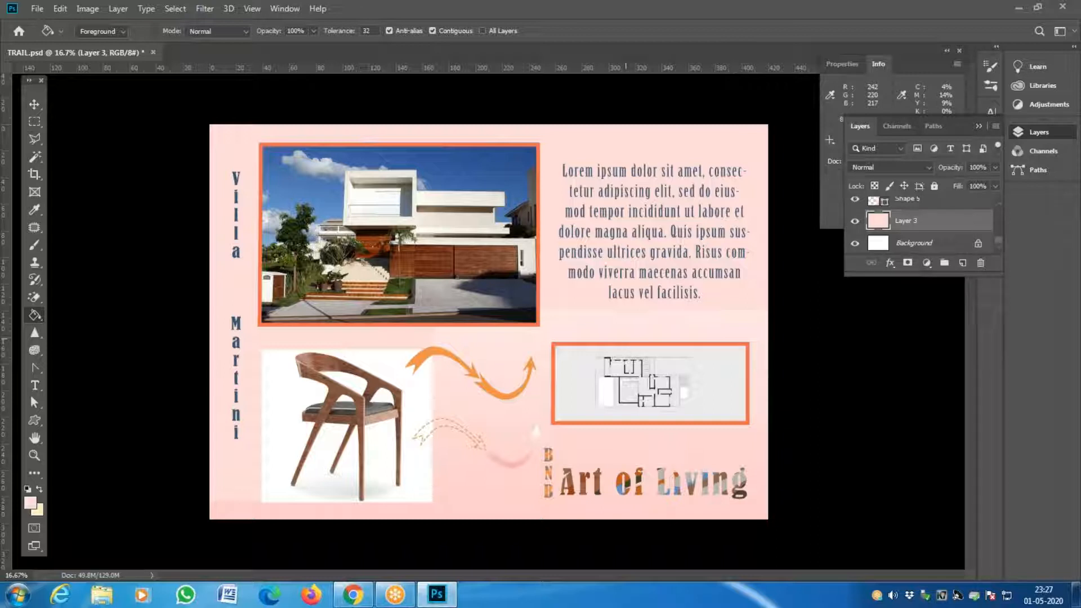
Step: Try widening the canvas to 520 mm from its centre with the background extension colour, and undo the change
key(ctrl+alt+c)
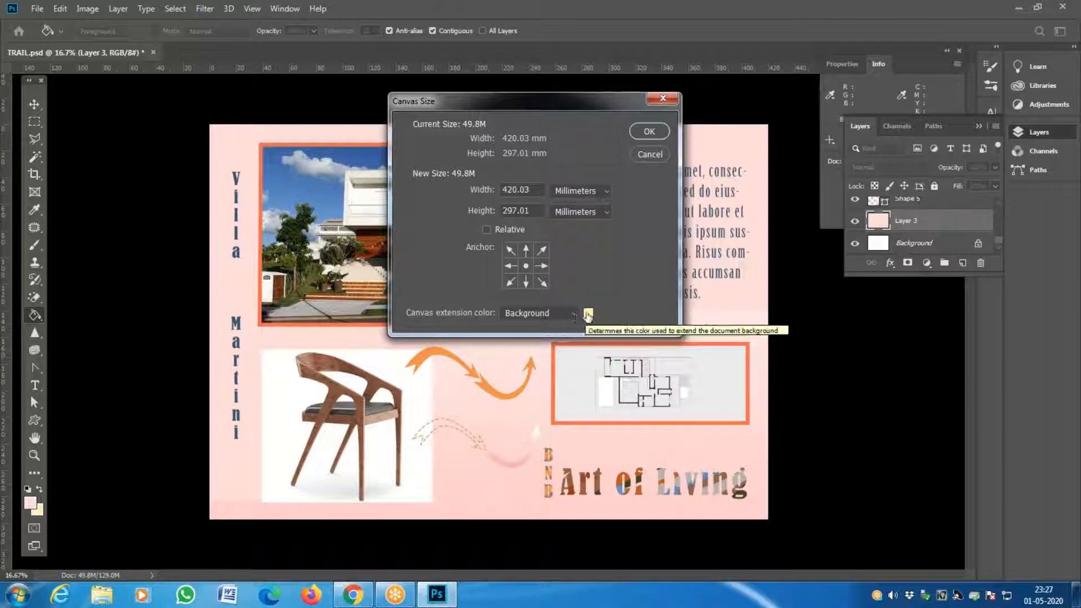
click(574, 315)
click(573, 315)
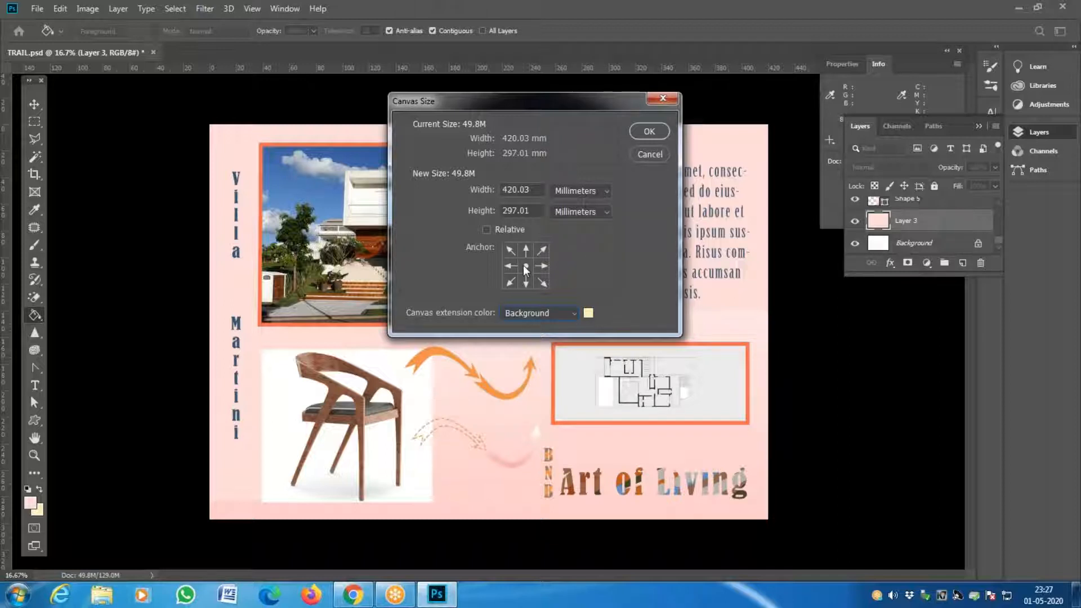
drag(537, 190, 427, 191)
text(520)
key(Return)
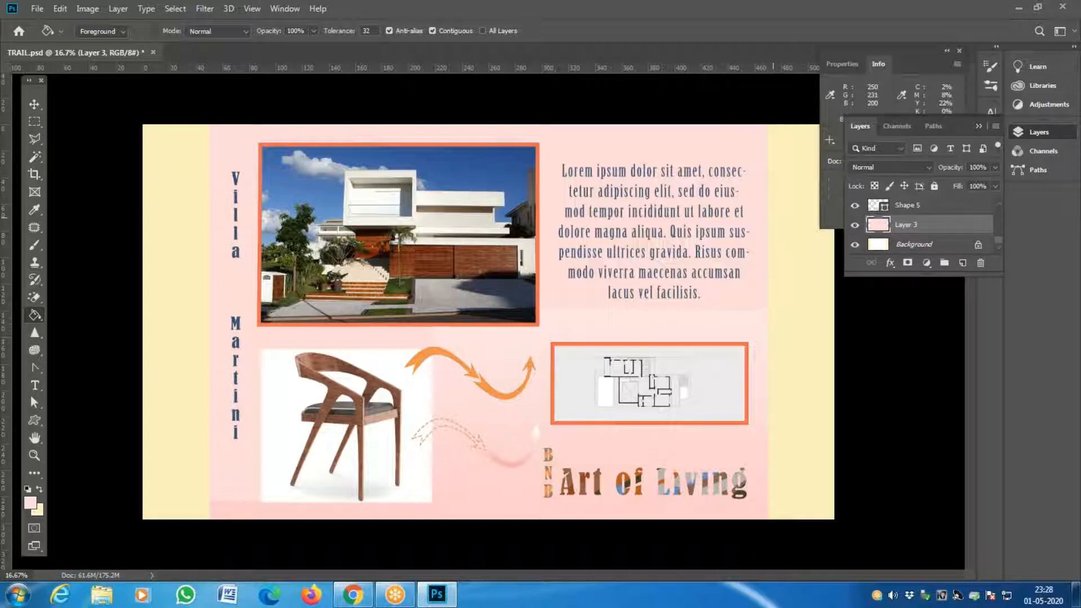
key(ctrl+z)
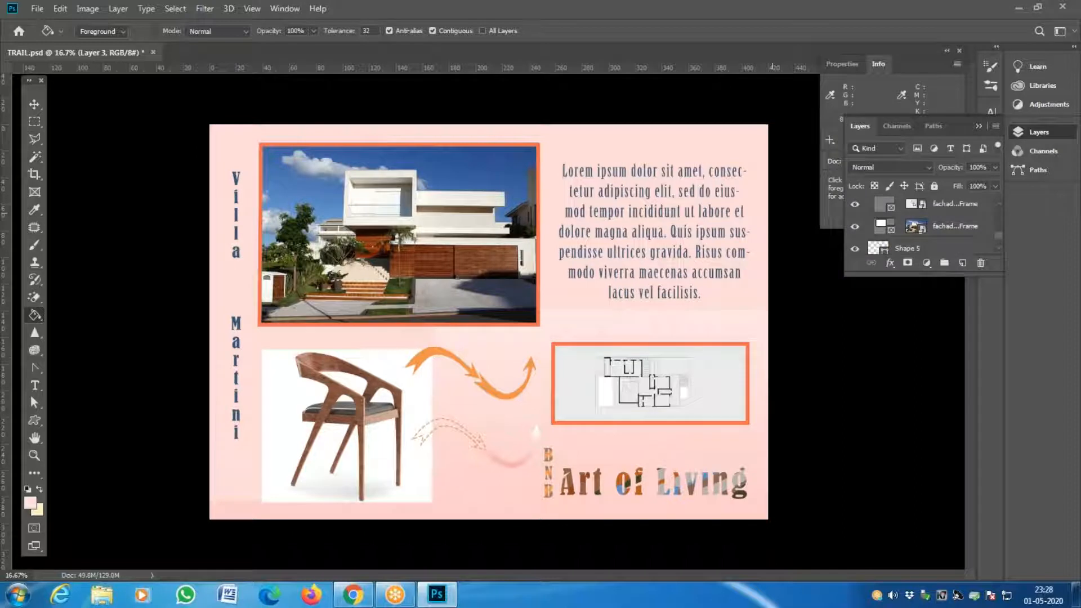
Step: Try increasing the canvas height to 397 mm from its centre, view the whole sheet, and undo the change
key(ctrl+alt+c)
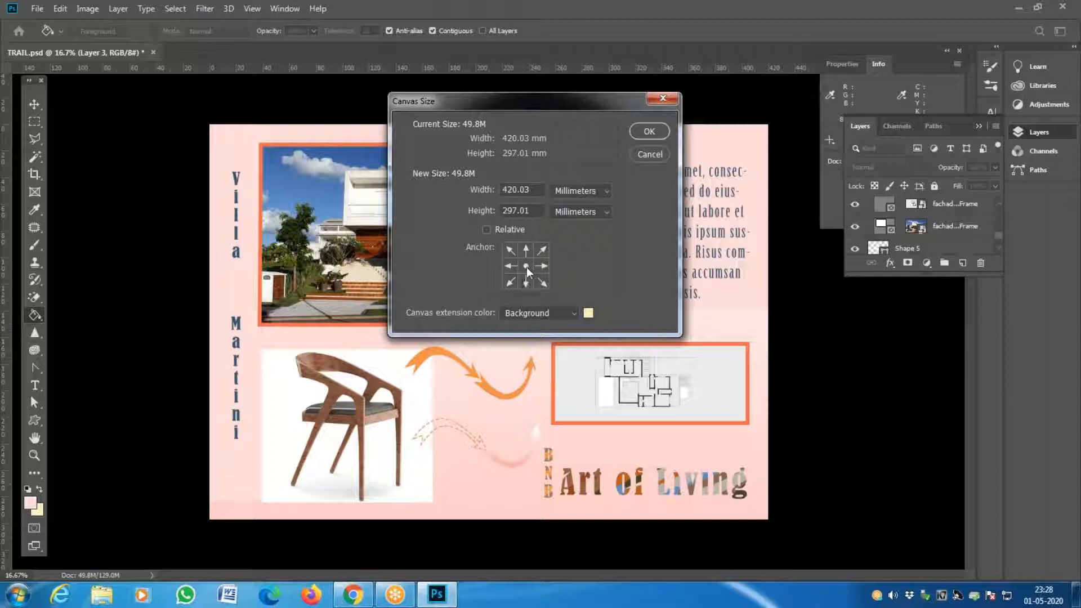
drag(533, 214, 401, 220)
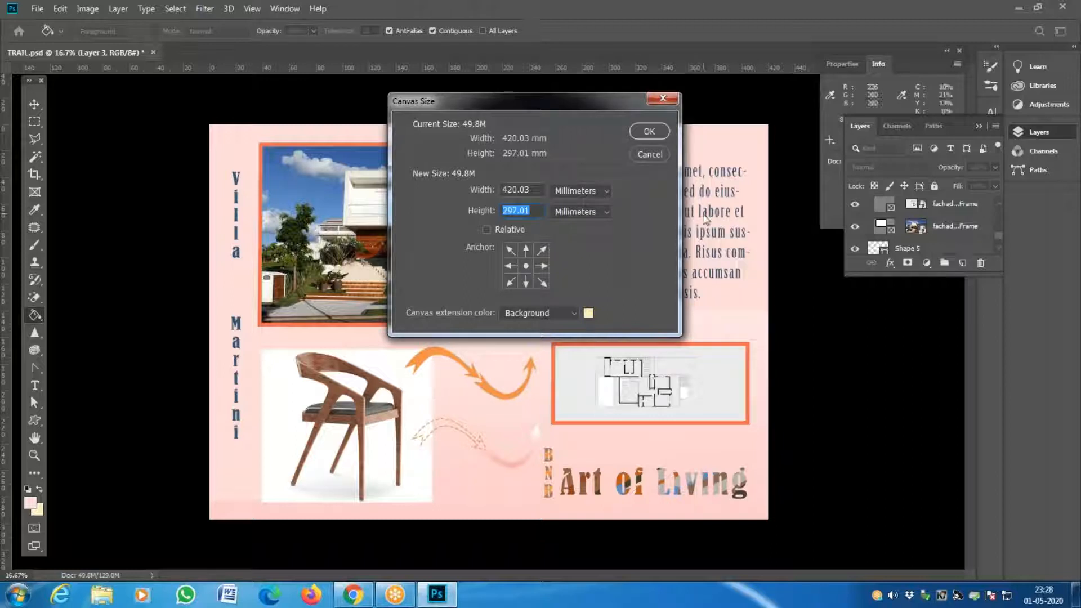
text(397)
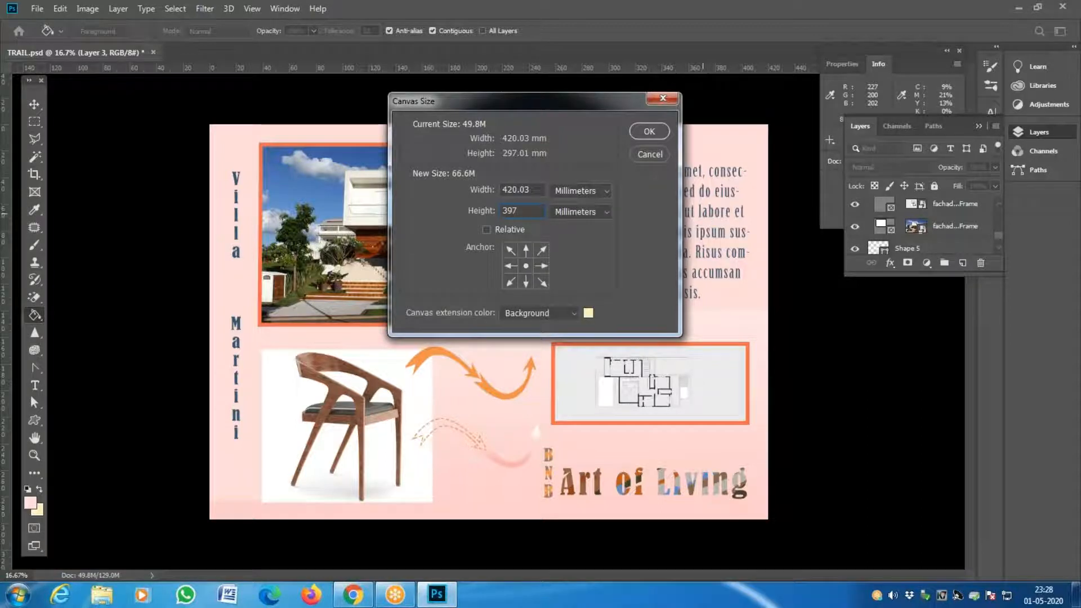
key(Return)
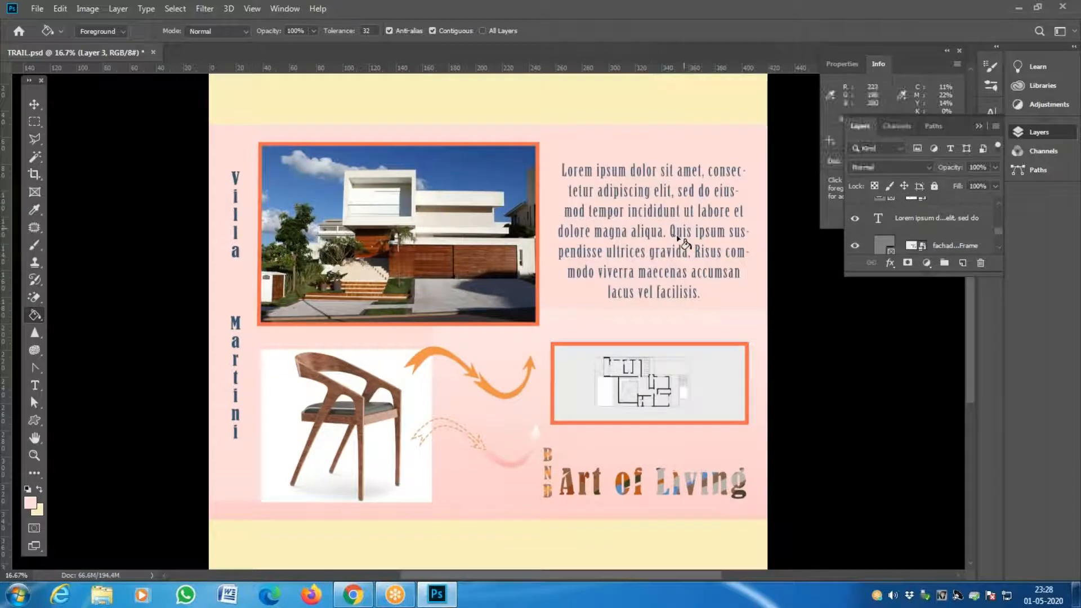
key(z)
alt+click(295, 186)
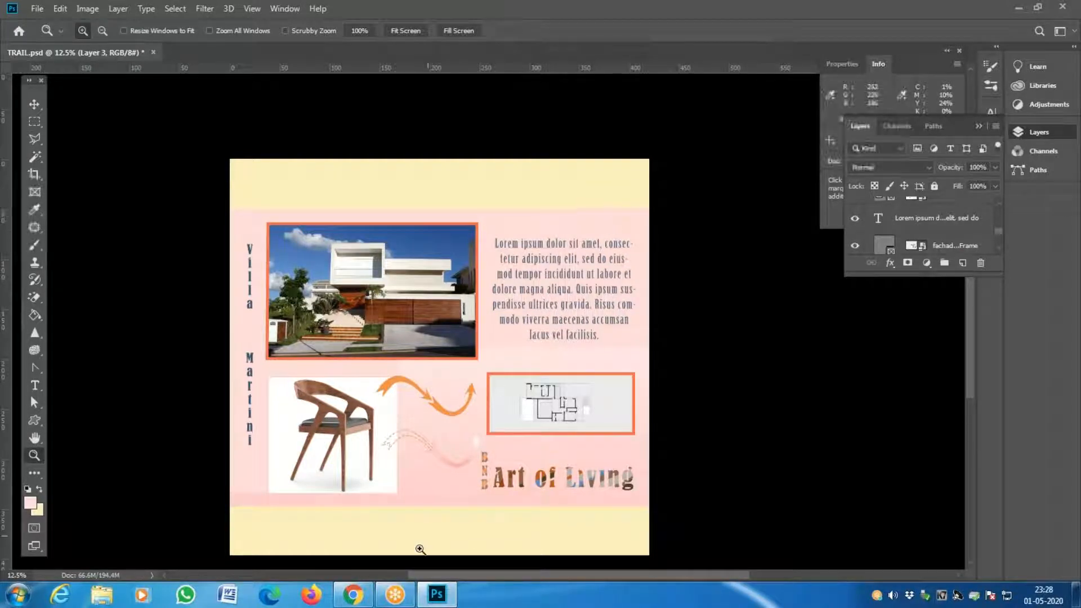
key(ctrl)
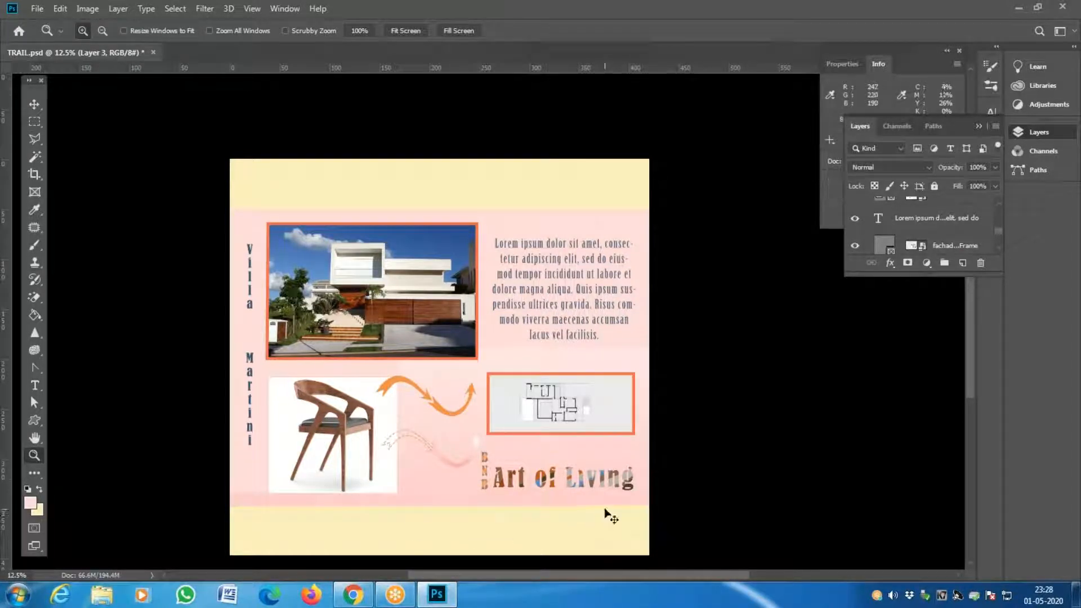
key(ctrl+z)
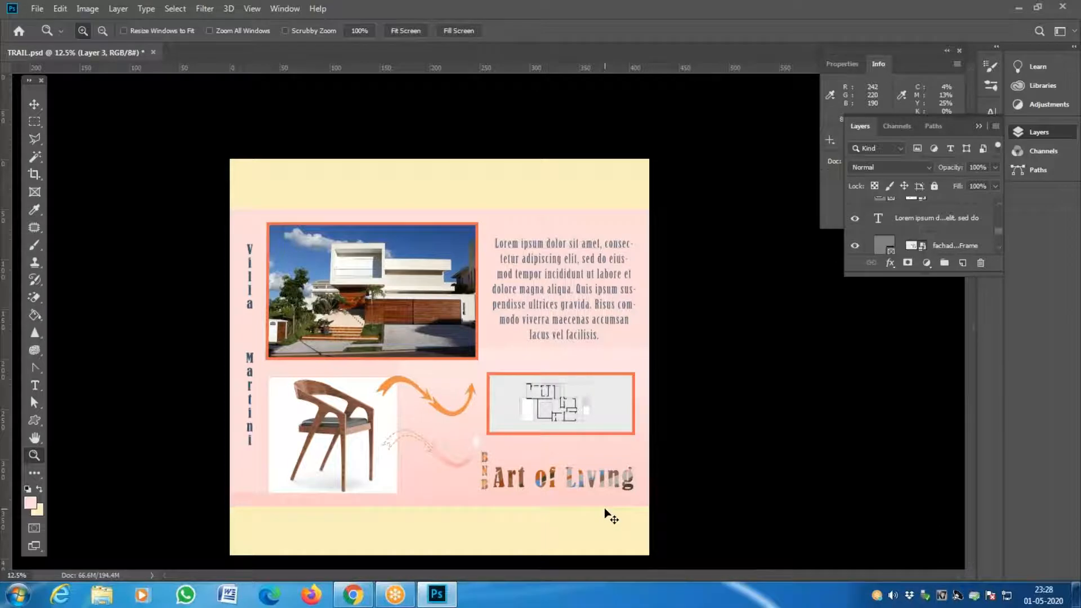
Step: Try enlarging the canvas to 520 mm wide by 397 mm high from its centre, and undo the change
key(ctrl+alt+c)
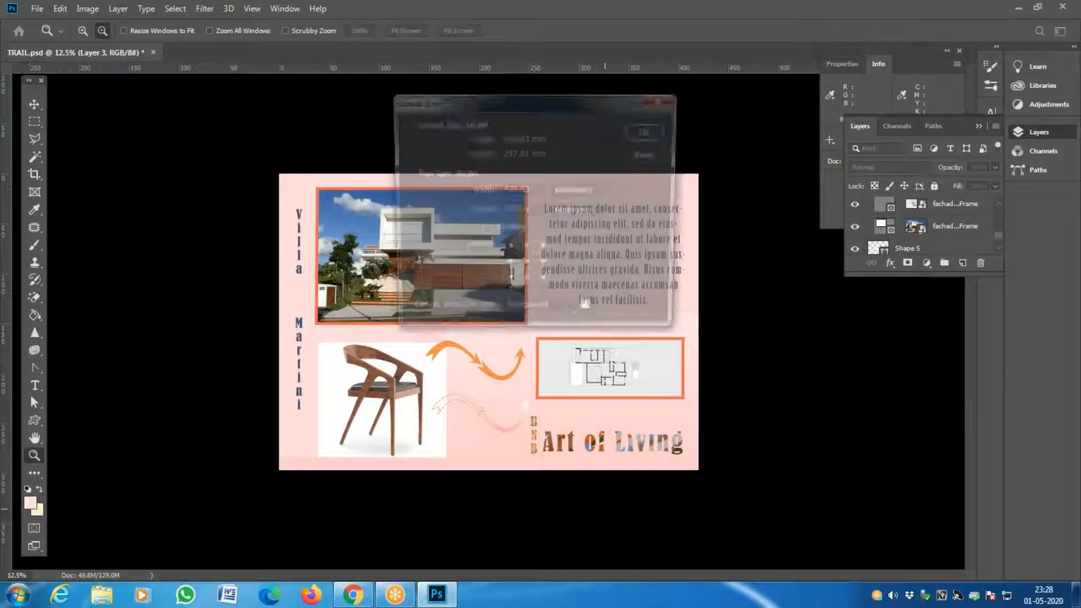
text(520)
key(Tab)
text(397)
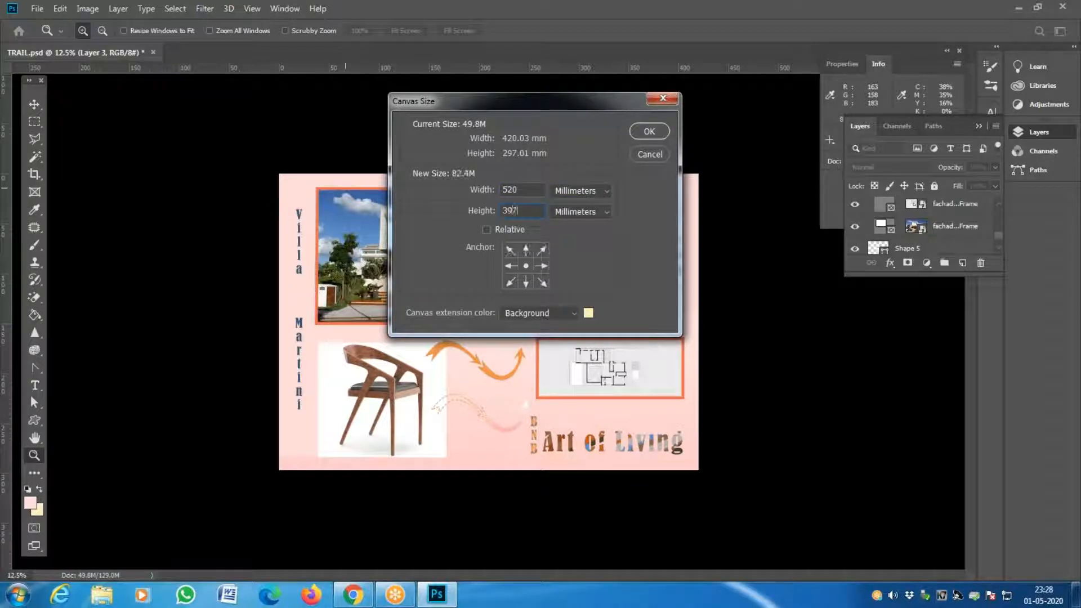
key(Return)
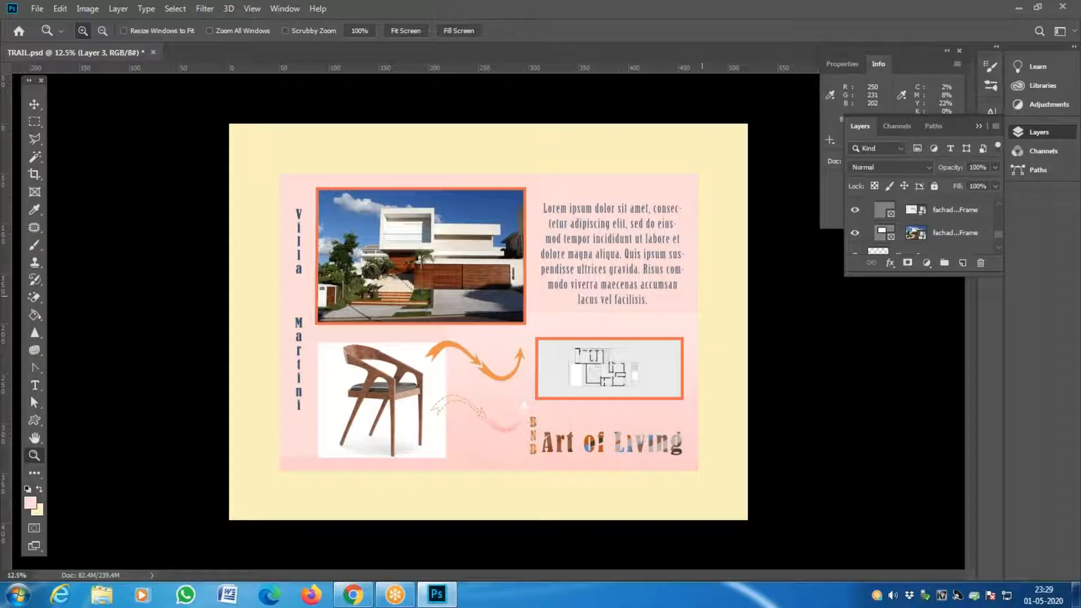
key(ctrl+z)
Step: Try extending the canvas only below the artwork to a height of about 397 mm with a top-centre anchor, and undo it
key(ctrl+alt+c)
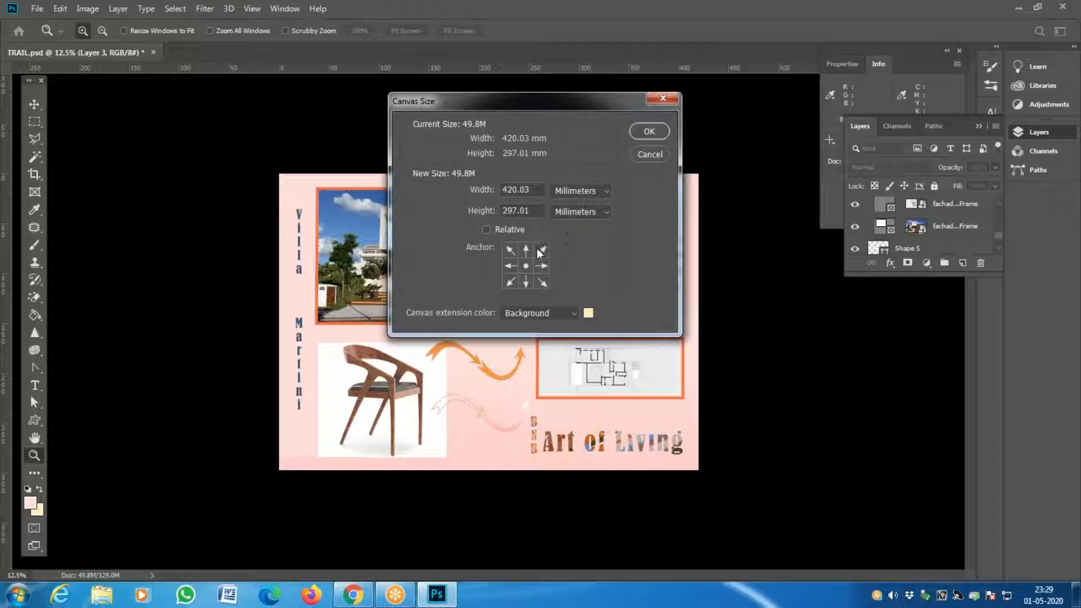
click(510, 249)
click(541, 281)
click(527, 251)
click(535, 211)
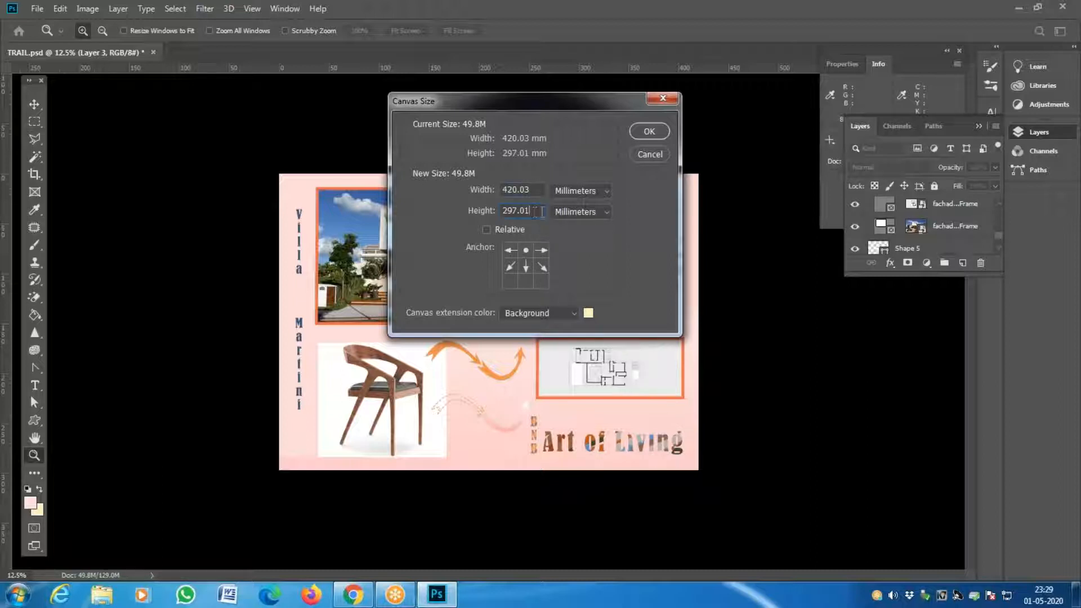
drag(530, 211, 497, 211)
text(3)
click(642, 131)
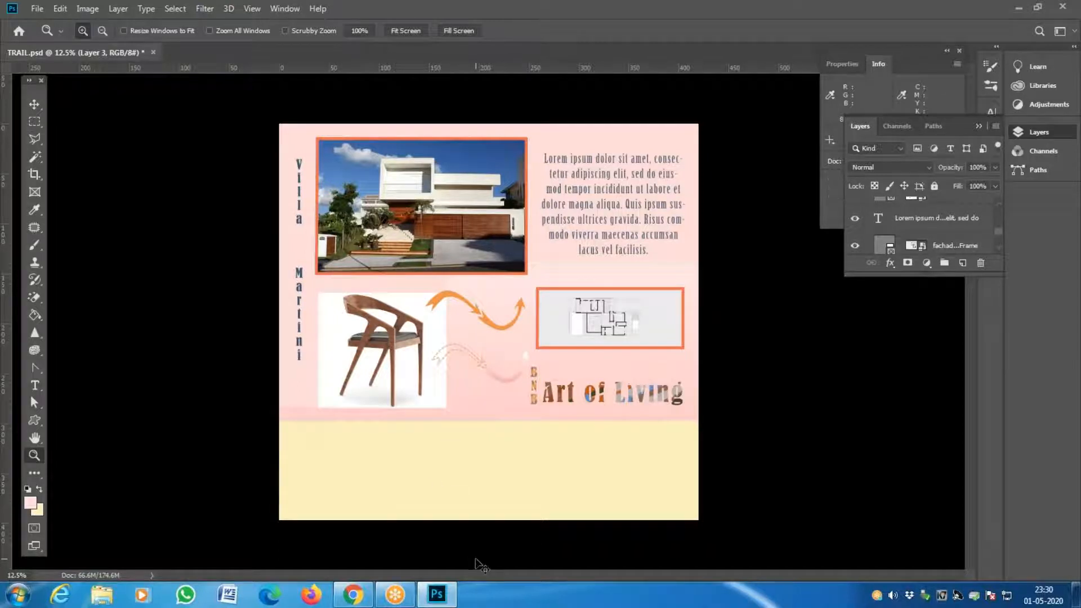
key(ctrl+z)
Step: Repeat the canvas height extension to 397.01 mm from the top-centre anchor, and undo it
key(ctrl+alt+c)
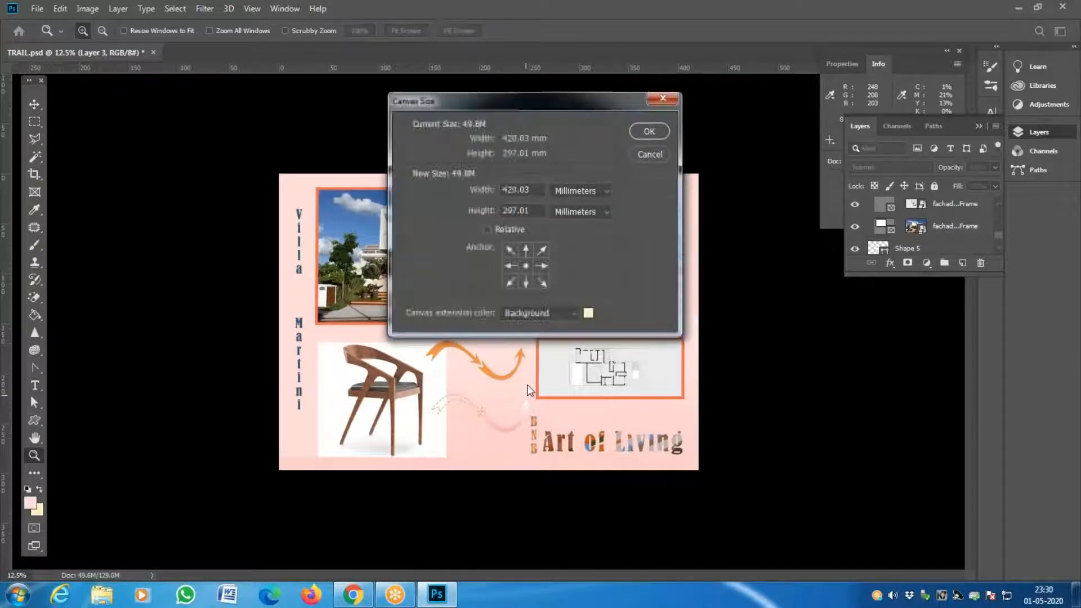
click(526, 250)
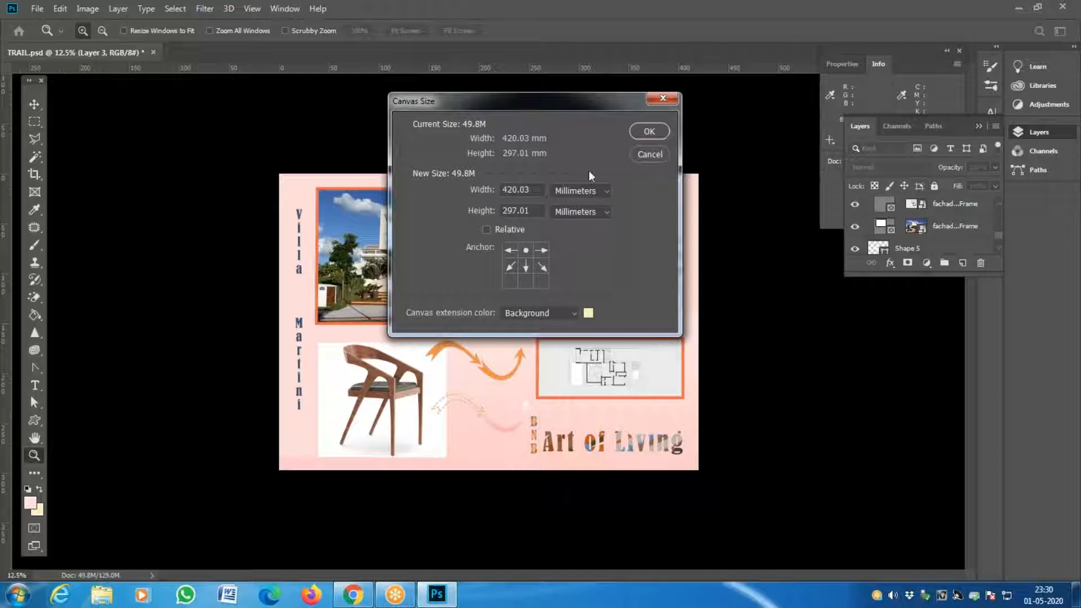
drag(507, 210, 492, 213)
text(3)
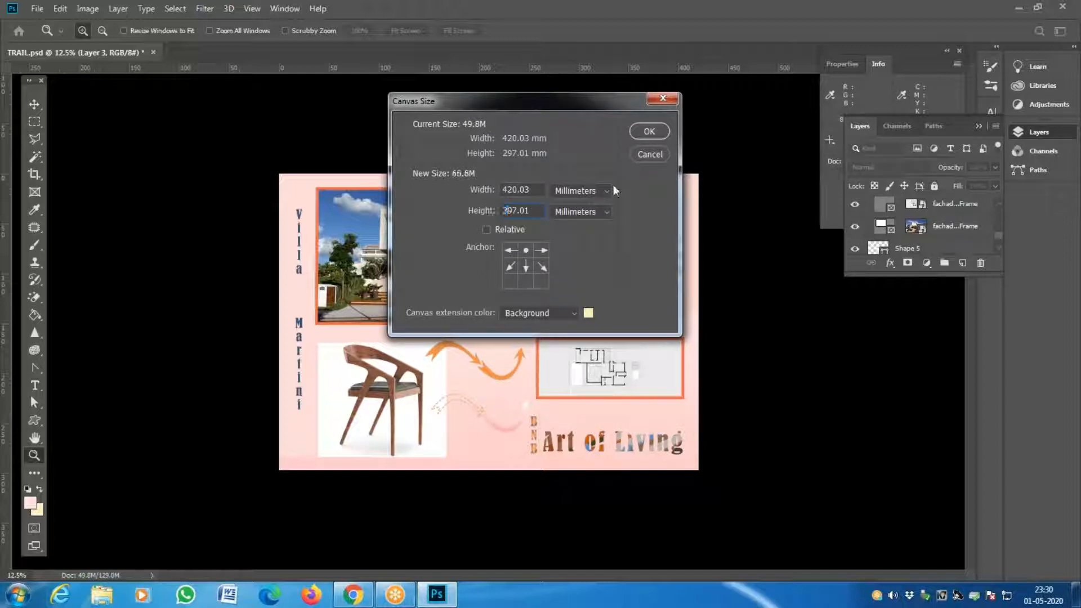
click(646, 133)
key(ctrl+z)
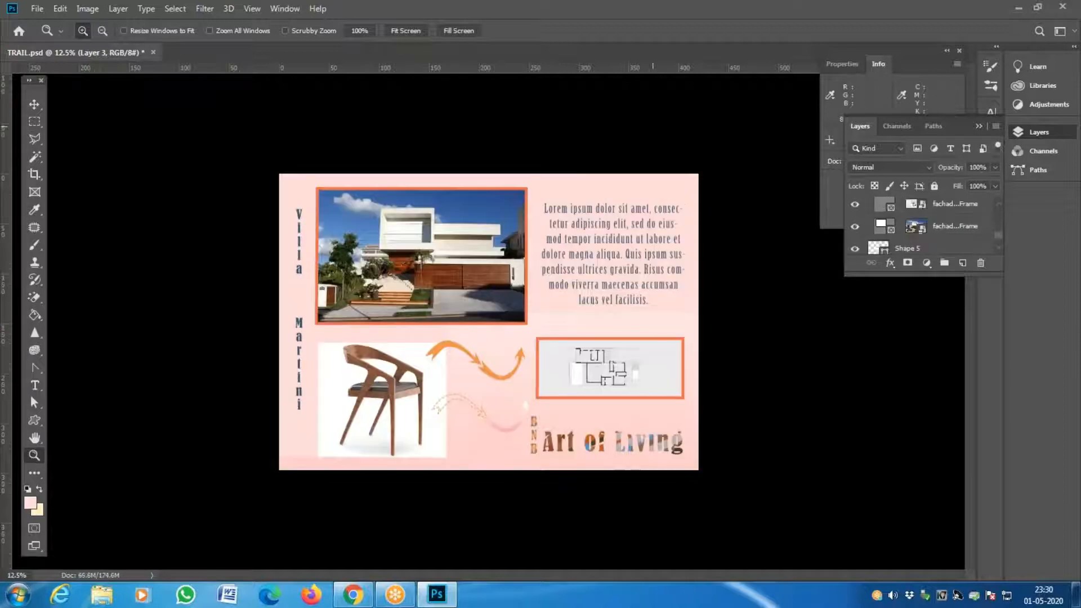
Step: Try extending the canvas only above the artwork to a height of 397.01 mm with a bottom-centre anchor, and undo it
key(ctrl+alt+c)
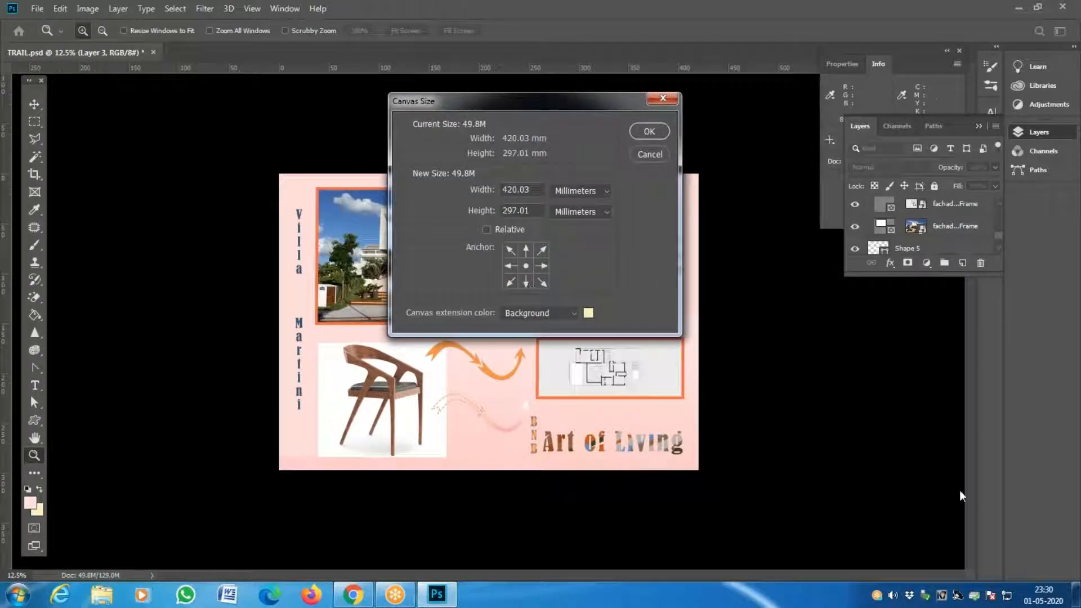
click(527, 284)
drag(509, 191, 492, 219)
text(3)
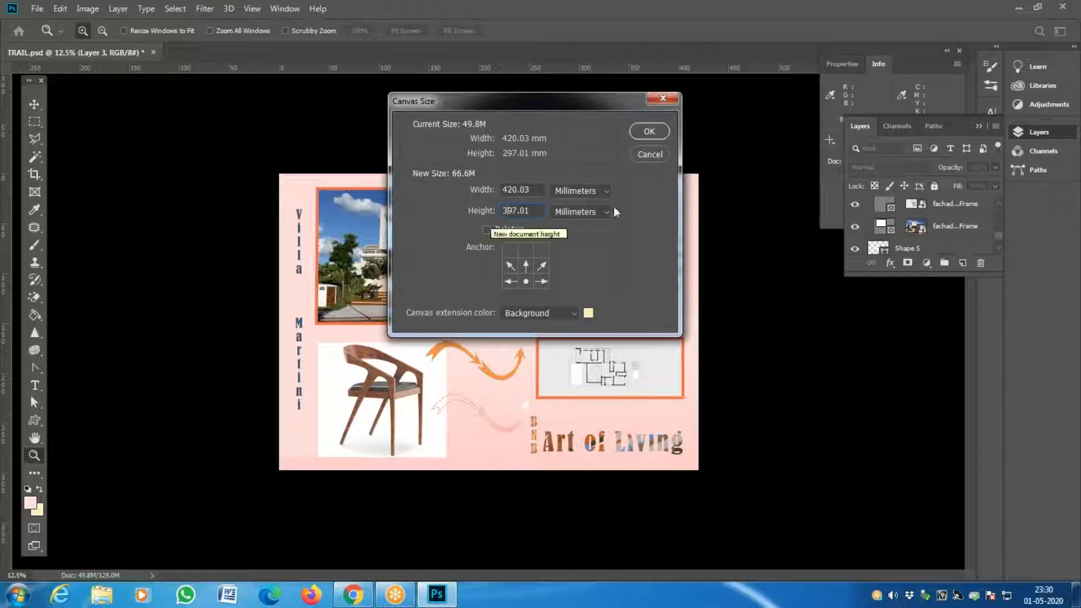
click(654, 134)
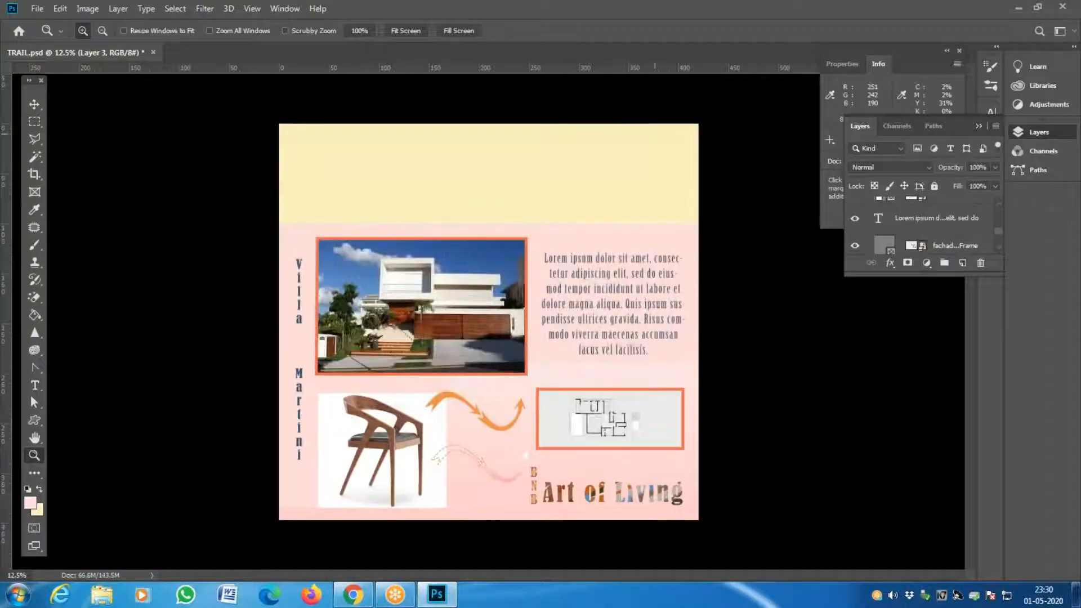
key(ctrl+z)
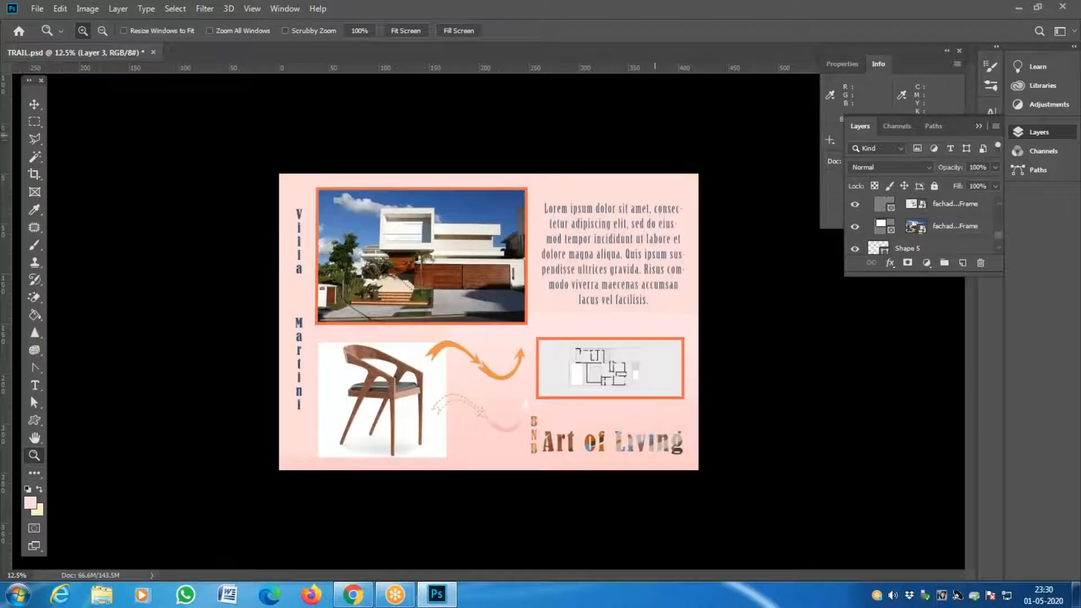
Step: Try widening the canvas only on the artwork's right side by 100 mm with a middle-left anchor, and undo it
key(ctrl+alt+c)
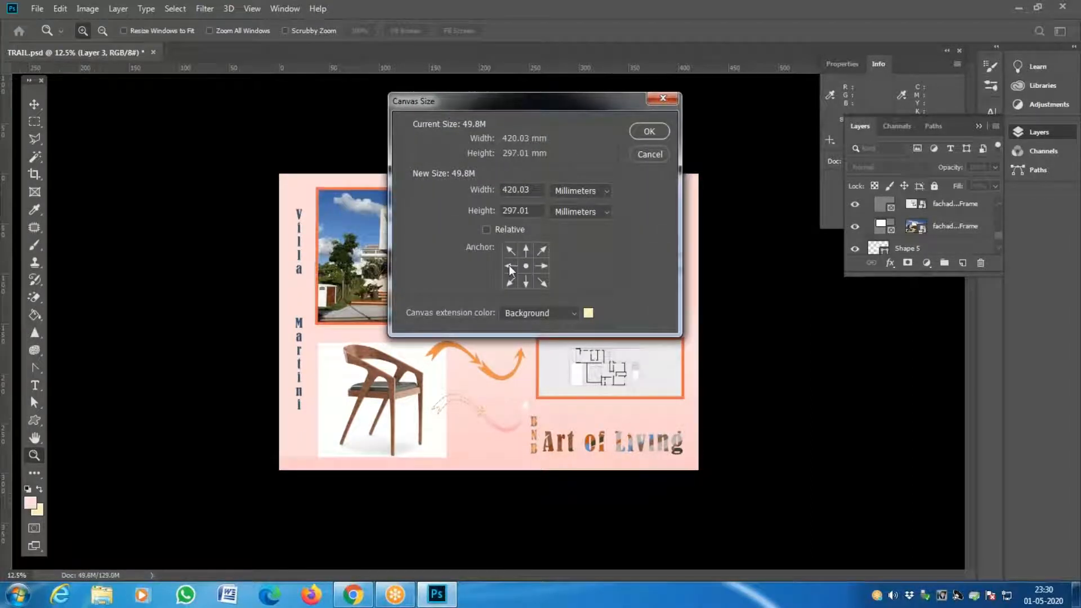
click(508, 265)
drag(507, 190, 481, 195)
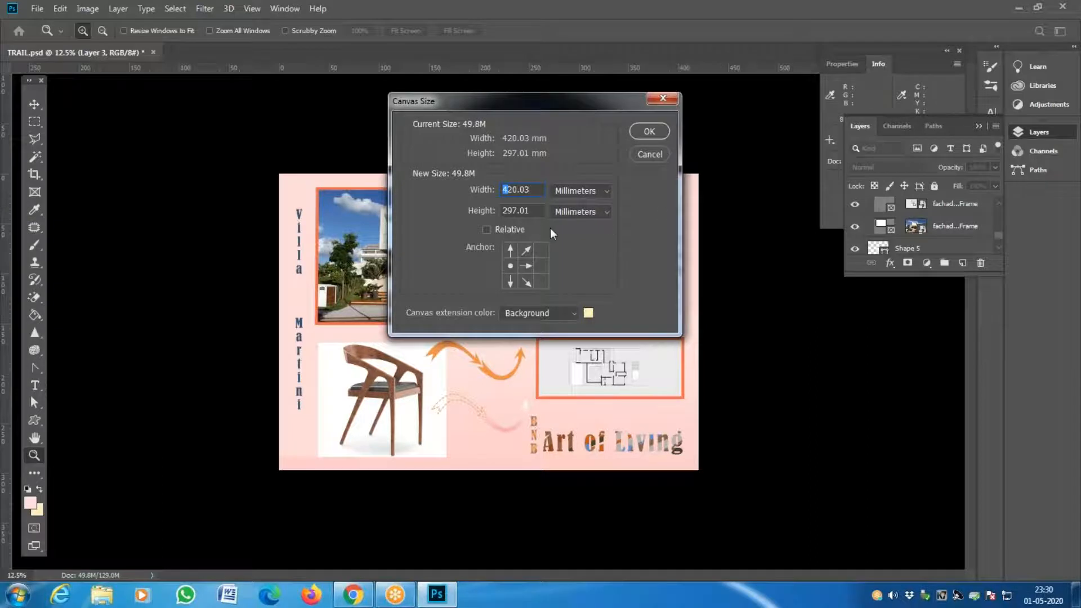
text(5)
click(649, 131)
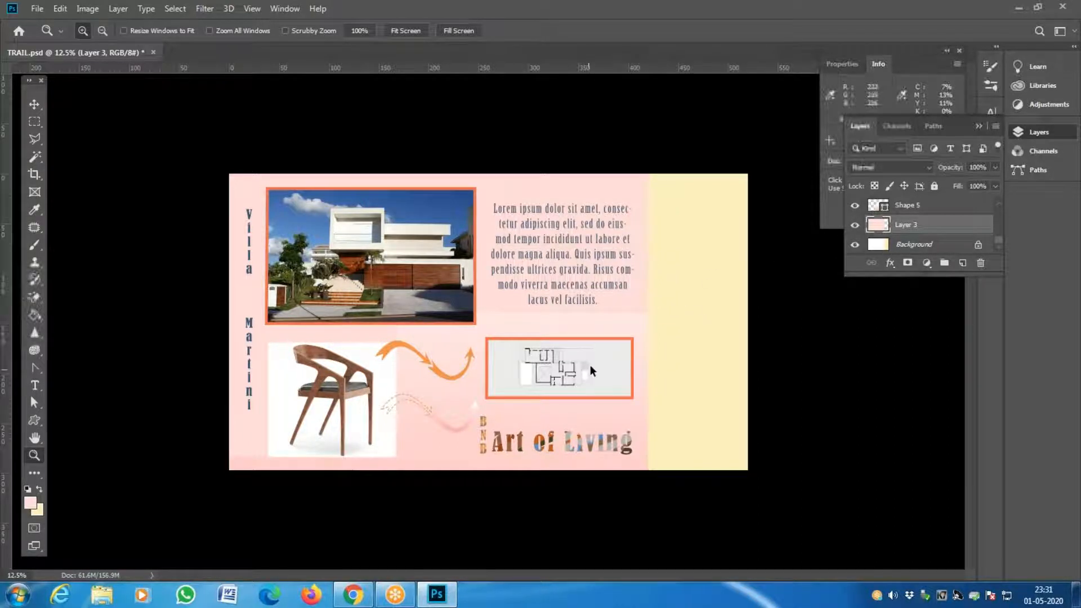
key(ctrl+z)
Step: Try widening the canvas only on the artwork's left side by 100 mm with a middle-right anchor, and undo it
key(ctrl+alt+c)
click(510, 266)
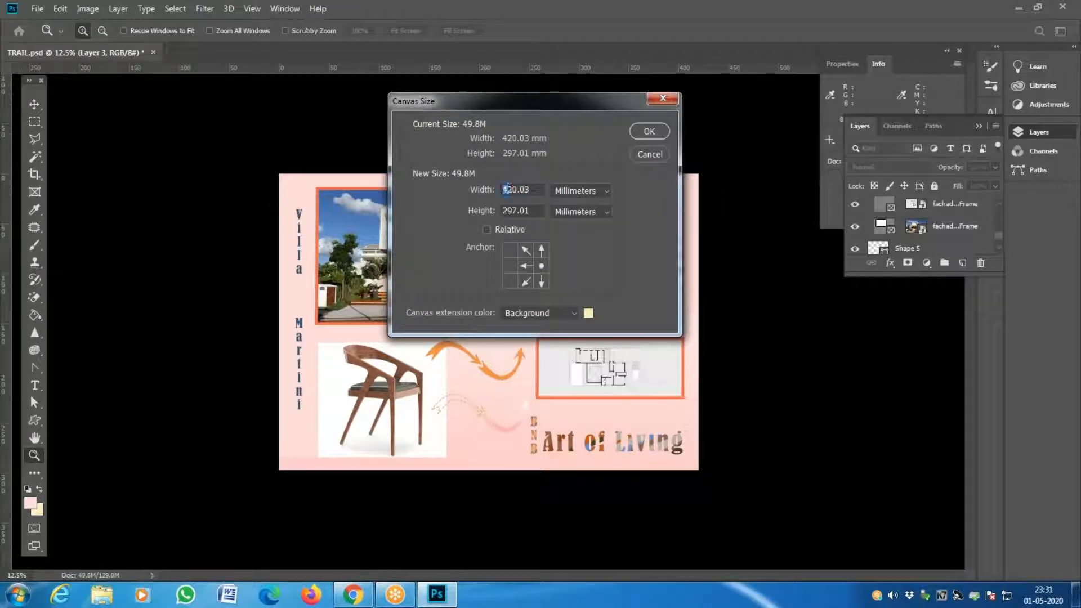
text(5)
click(650, 131)
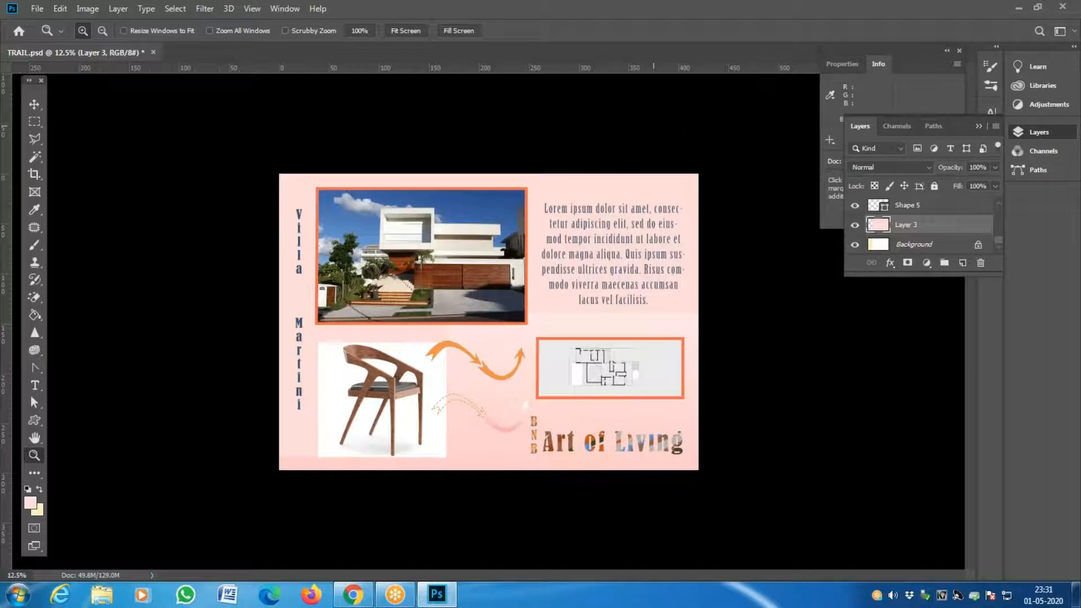
key(ctrl+z)
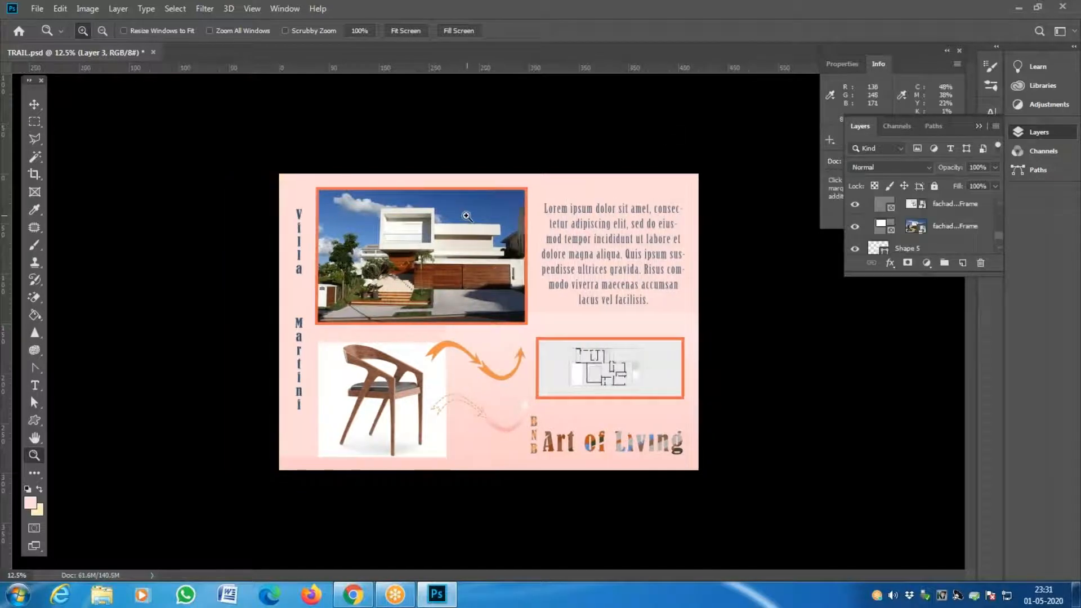
Step: Try widening the canvas to 520.03 mm with a top-left anchor and the background extension colour
key(ctrl+alt+c)
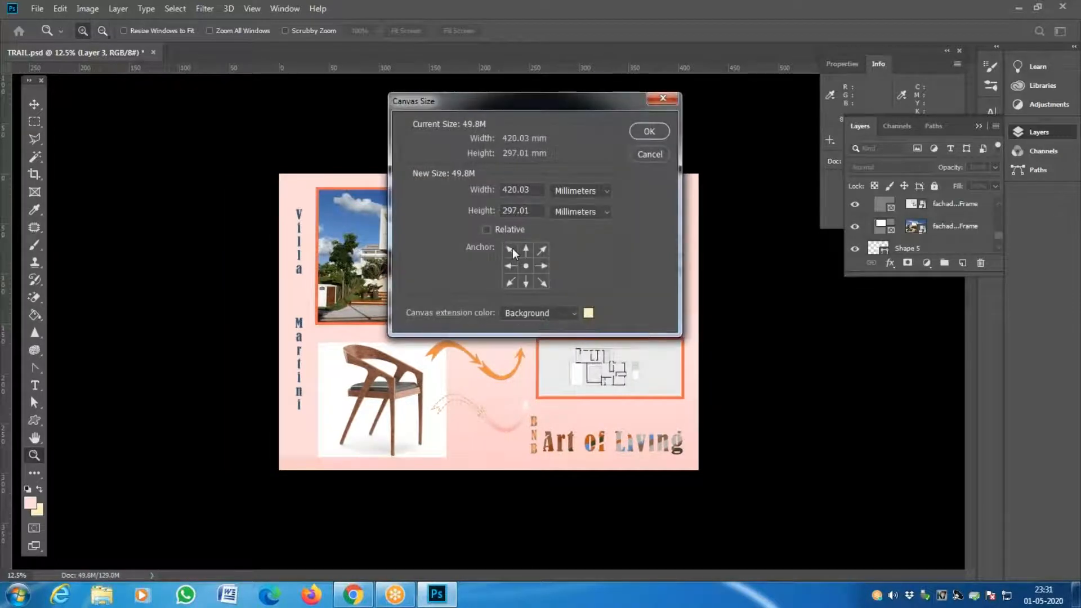
click(511, 249)
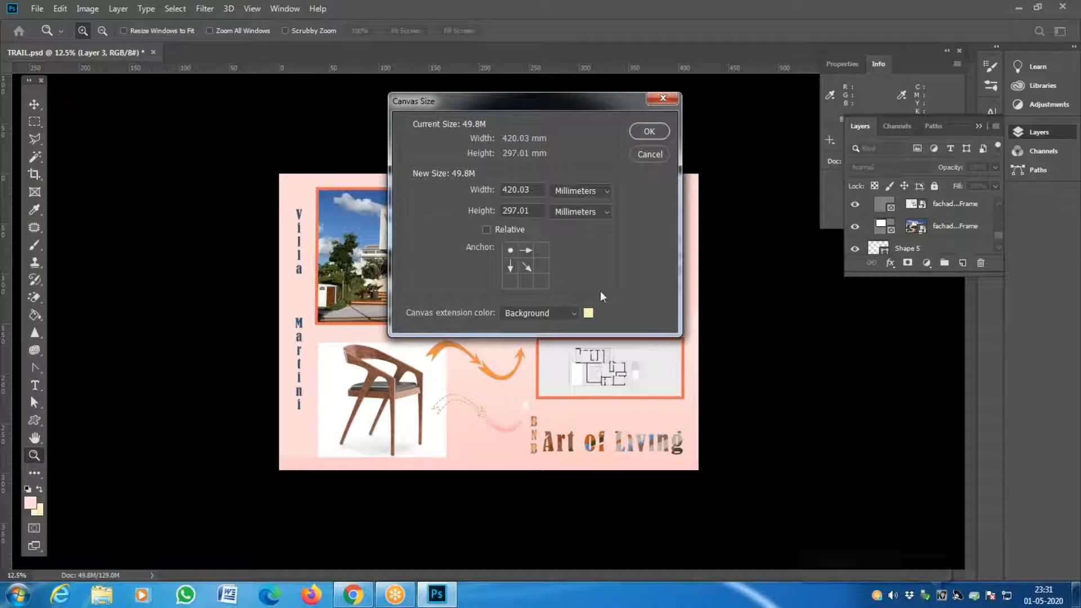
double_click(506, 192)
text(520.03)
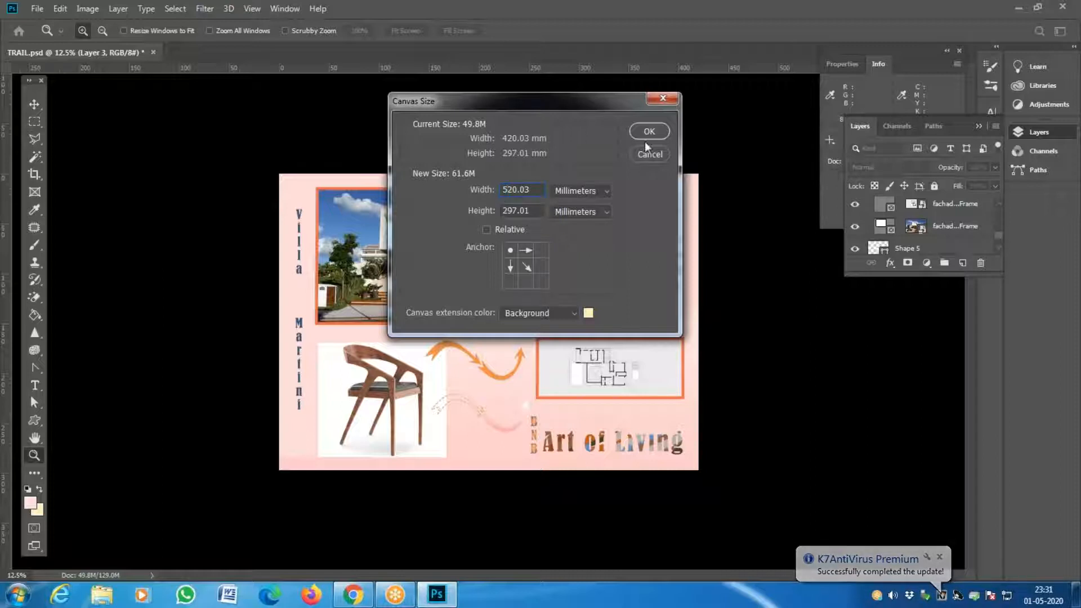
click(649, 131)
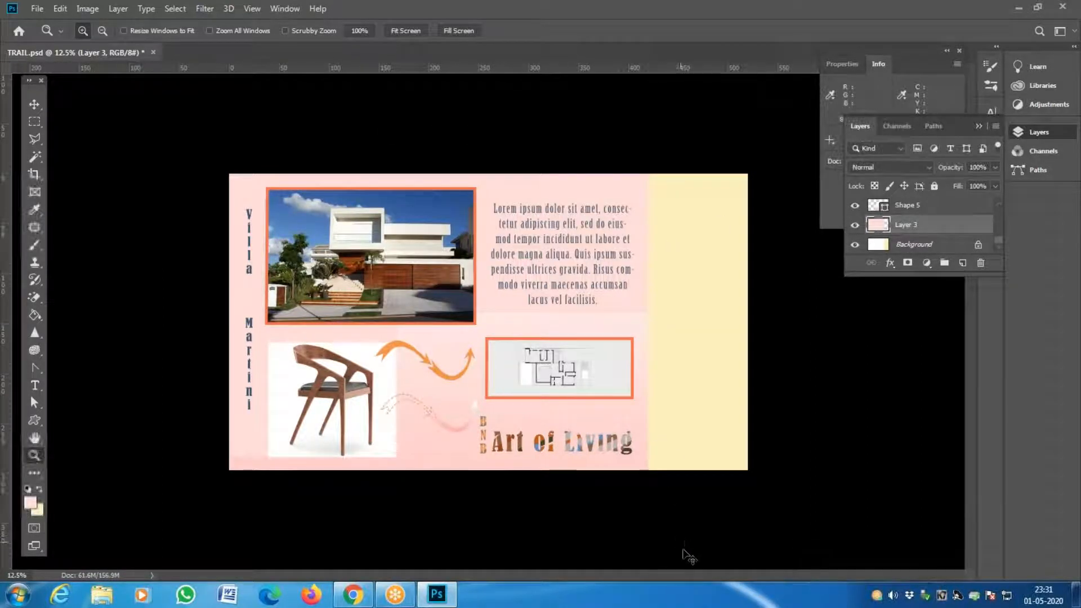
key(ctrl+alt+c)
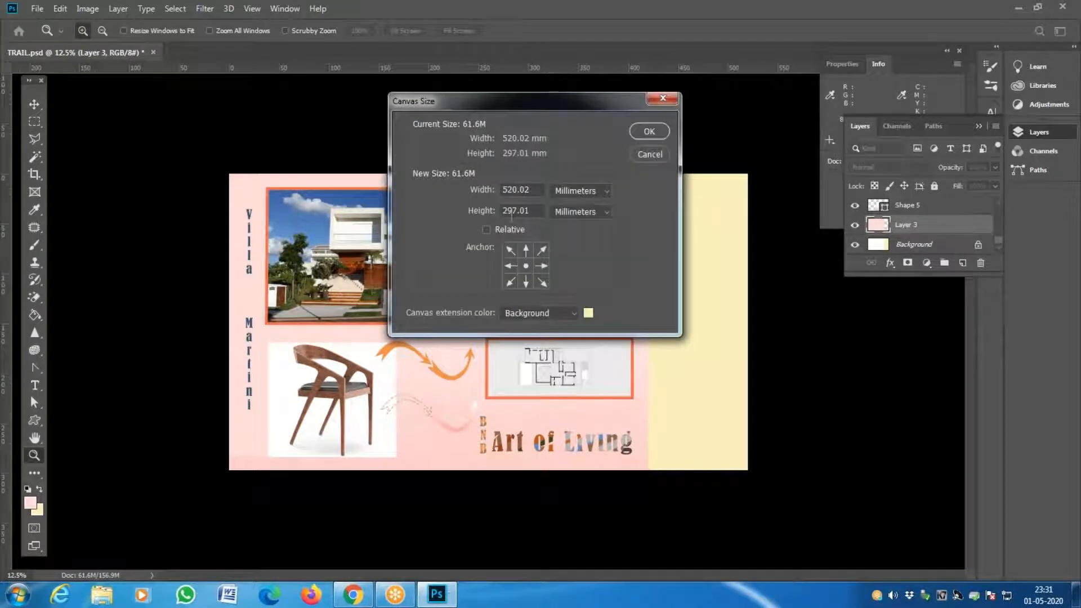
click(508, 211)
text(3)
click(648, 132)
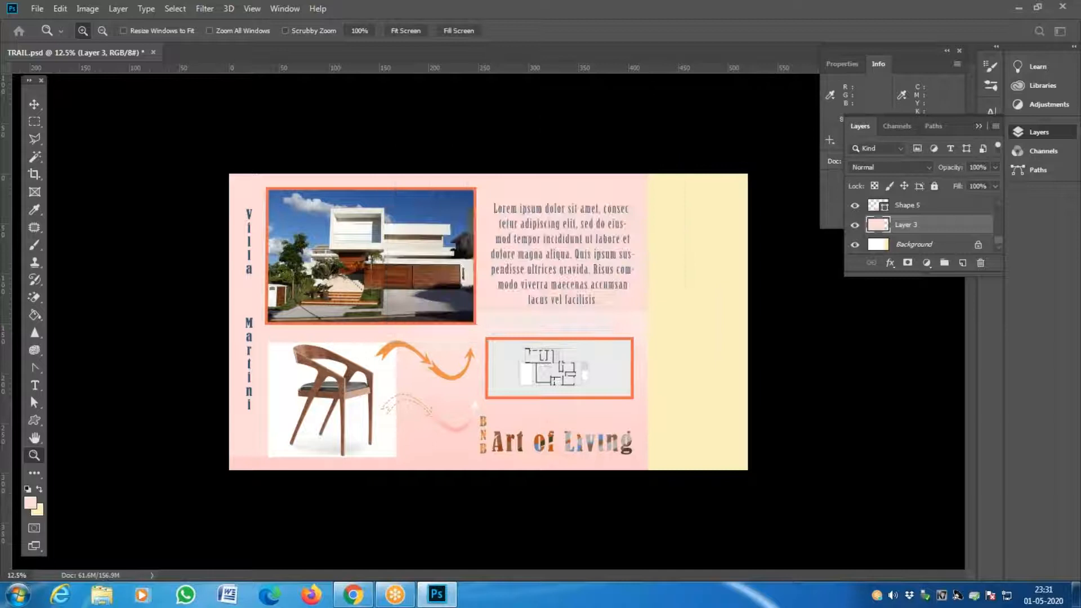
Step: Try extending the widened canvas downward by 100 mm in height with a top-left anchor, and undo both the height and width extensions
key(ctrl+alt+c)
click(509, 250)
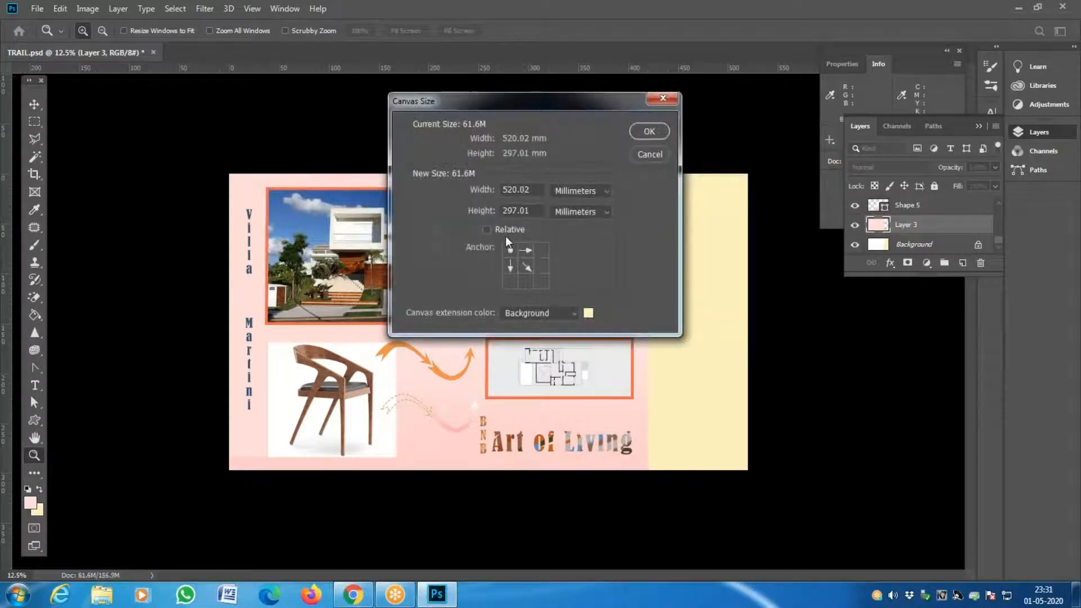
drag(507, 210, 500, 210)
text(3)
click(645, 131)
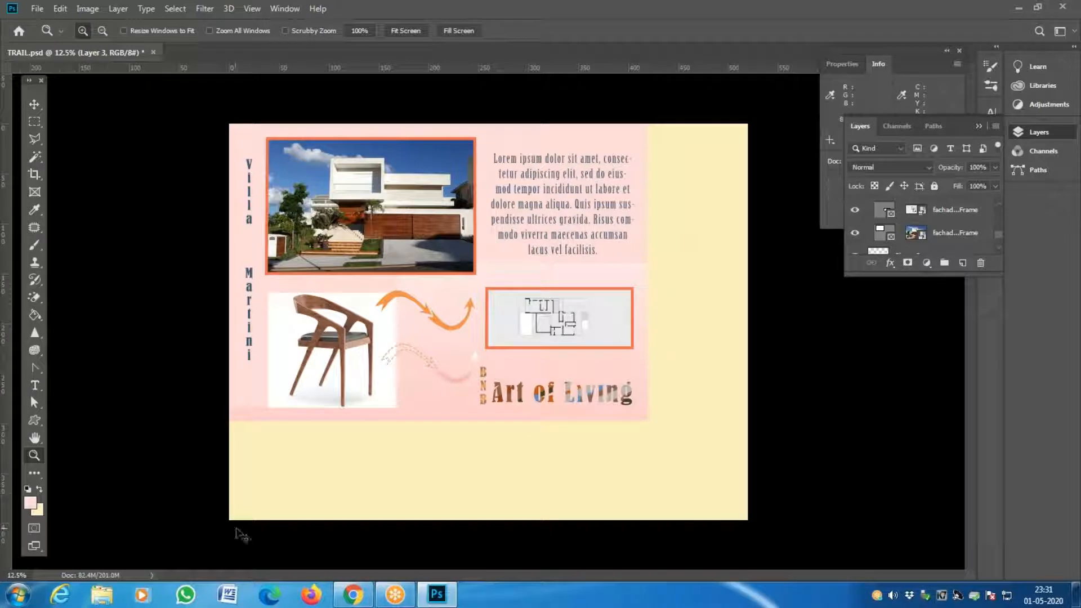
key(ctrl+z)
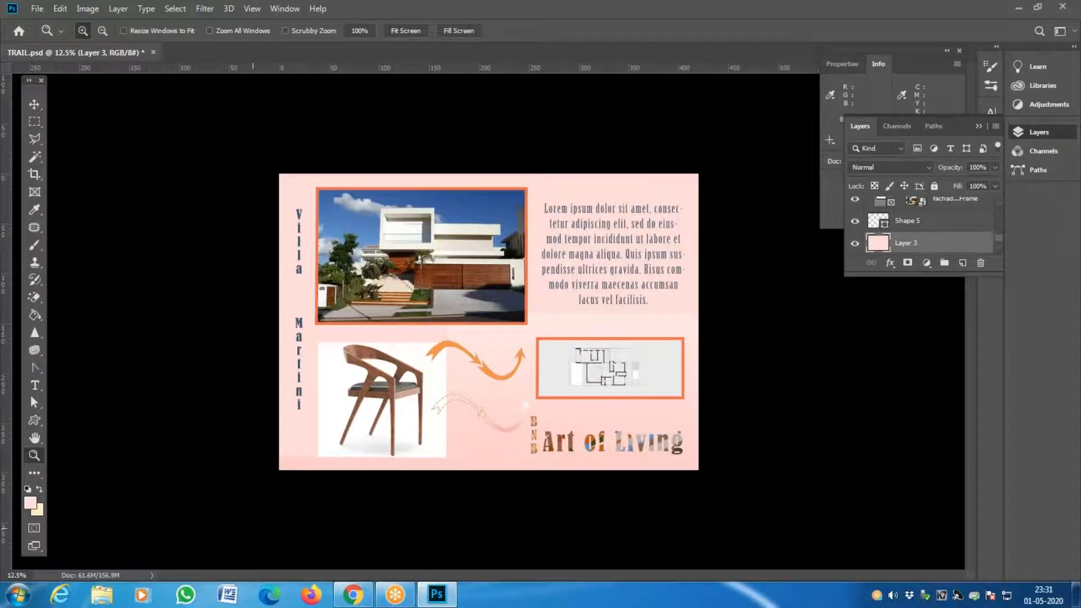
Step: Set the new canvas height to 397.01 mm with a top-left anchor
key(ctrl+alt+c)
click(508, 251)
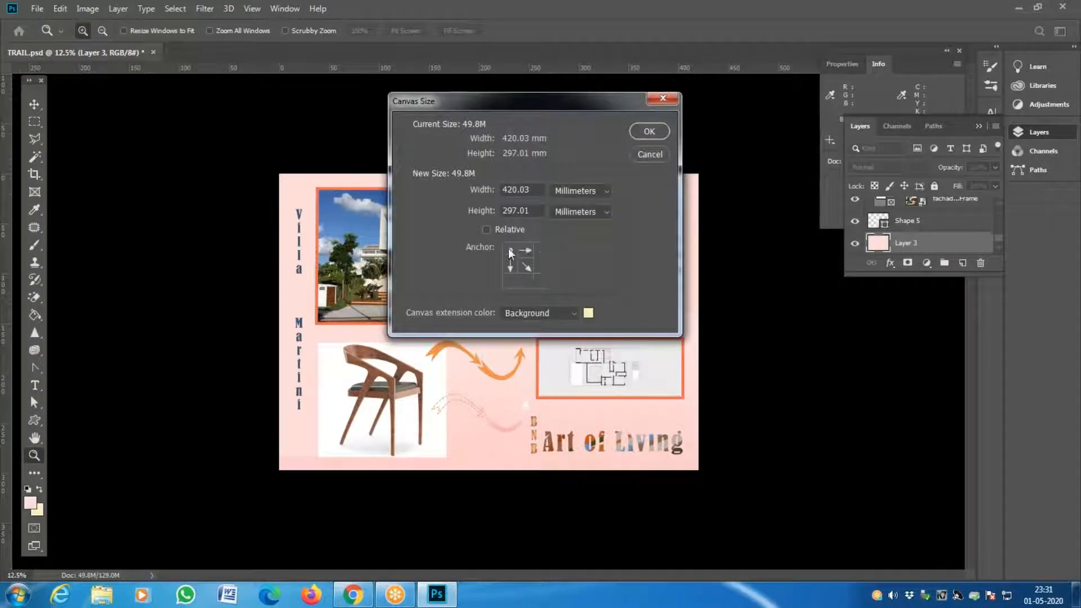
text(3)
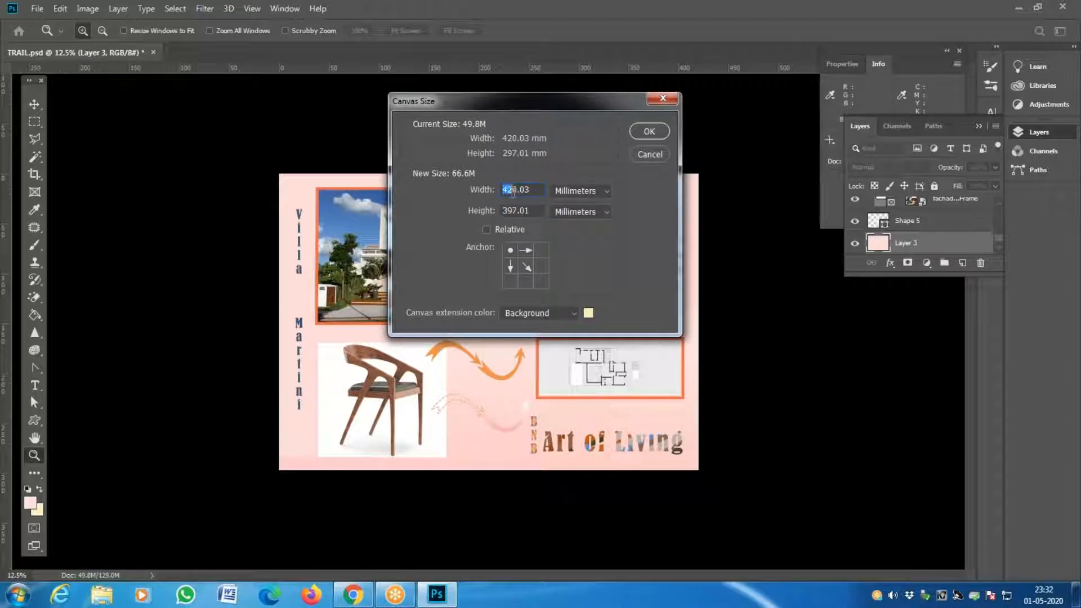
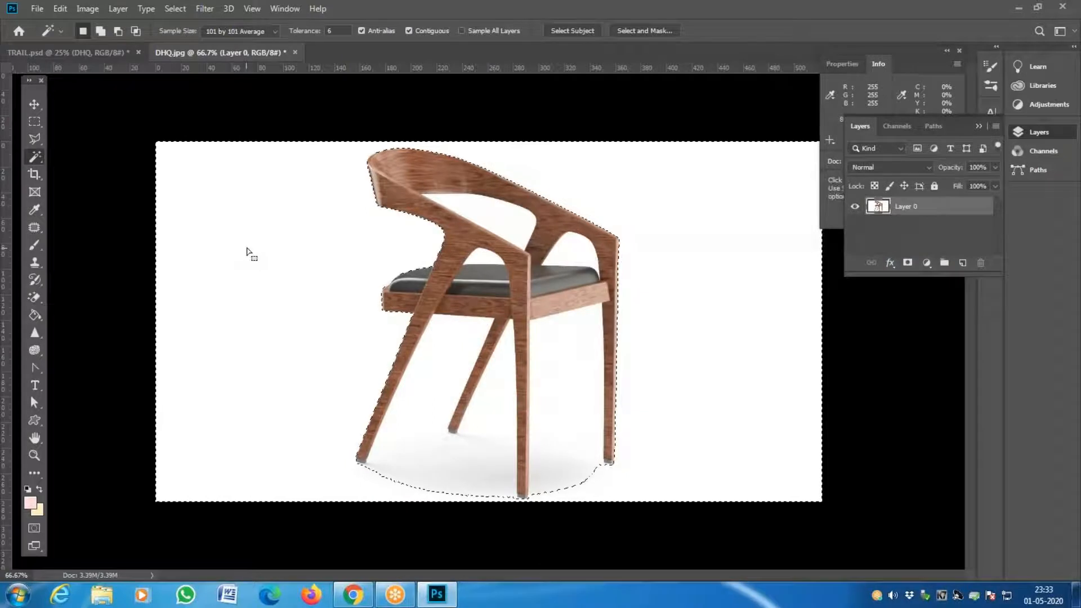
Step: Delete the selected white background around the chair in DHQ.jpg and clear the selection
key(Delete)
click(437, 384)
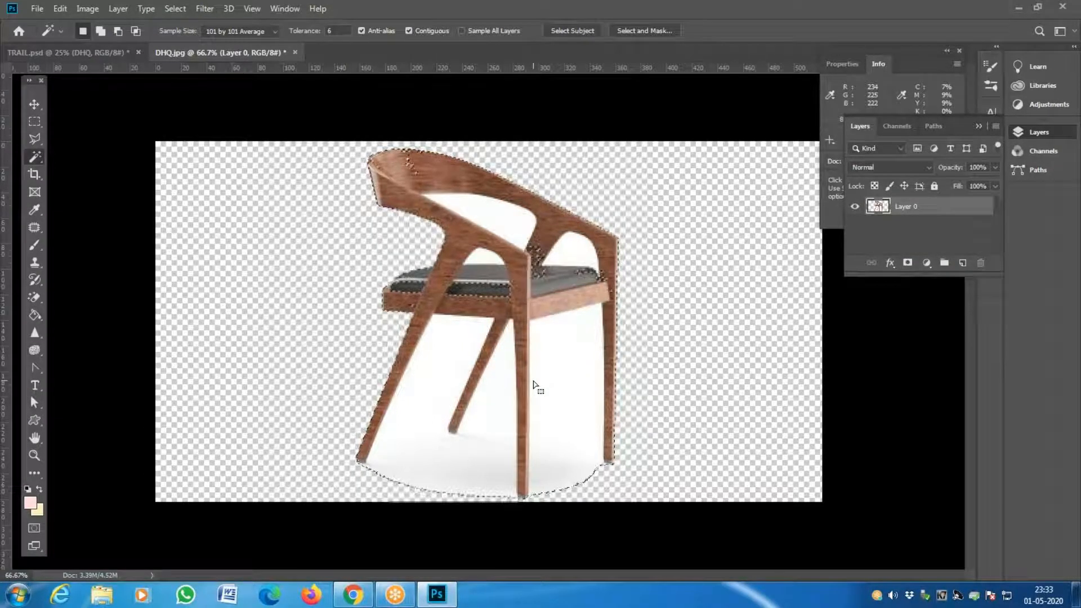
key(ctrl+d)
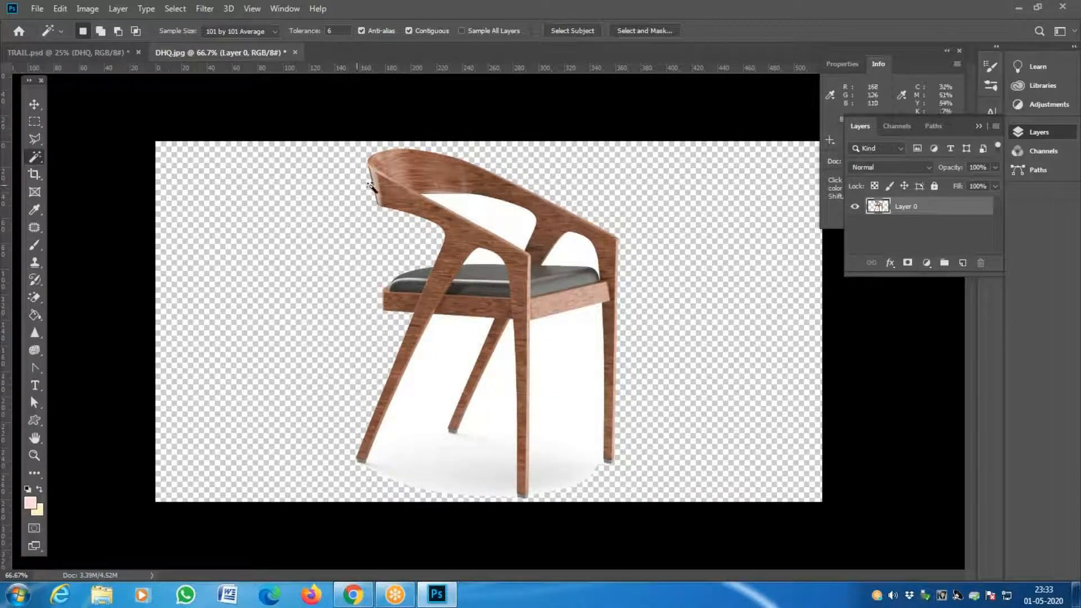
Step: With Point Sample as the Magic Wand sample size, select and delete the white back and far armrest gaps, the area between the legs and the floor shadow
click(239, 32)
click(228, 41)
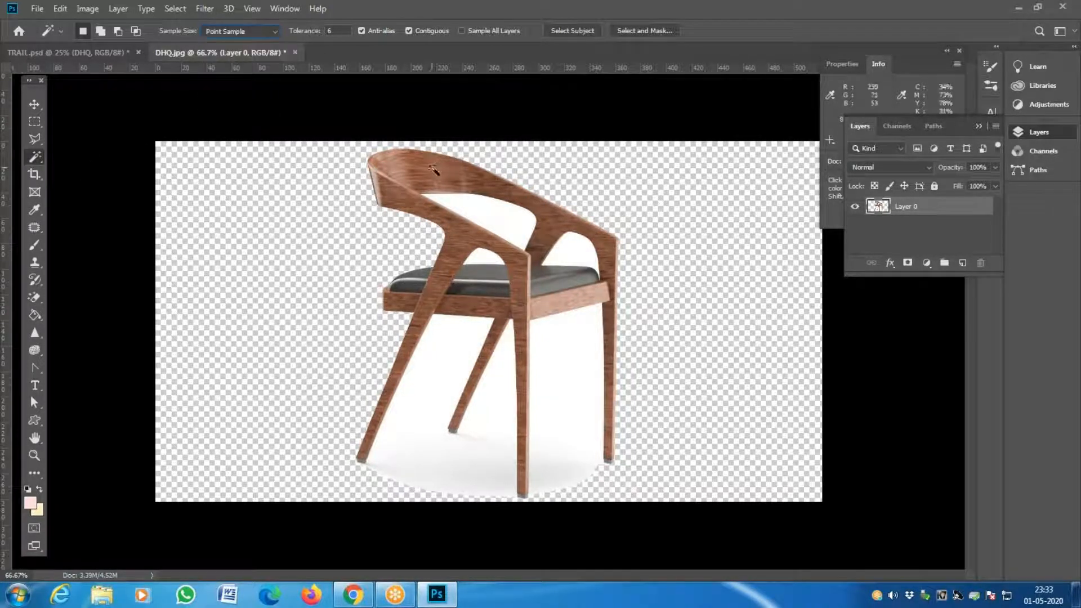
shift+click(465, 355)
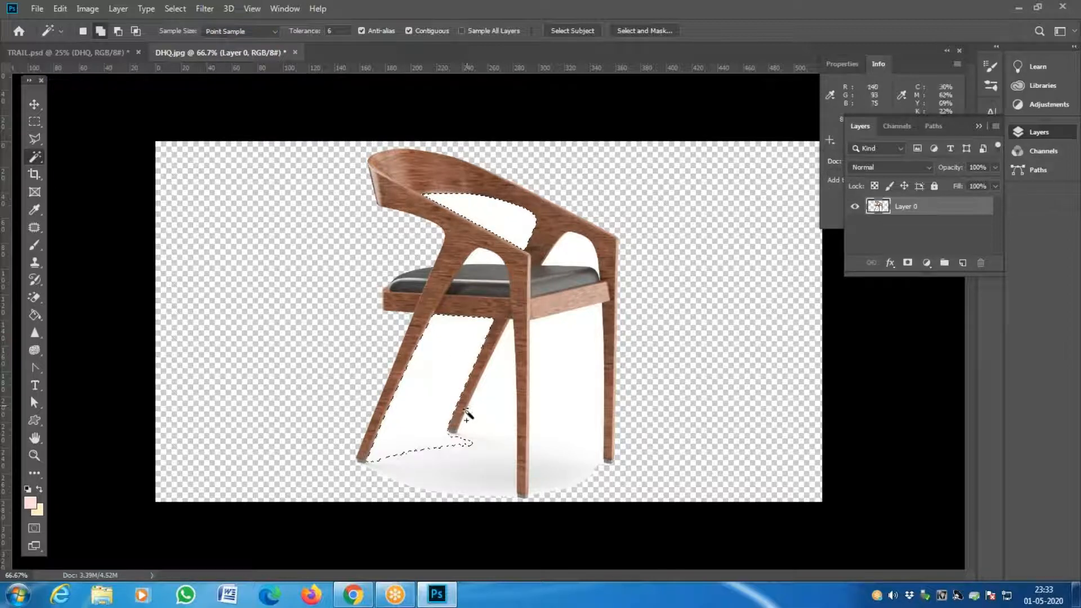
shift+click(489, 464)
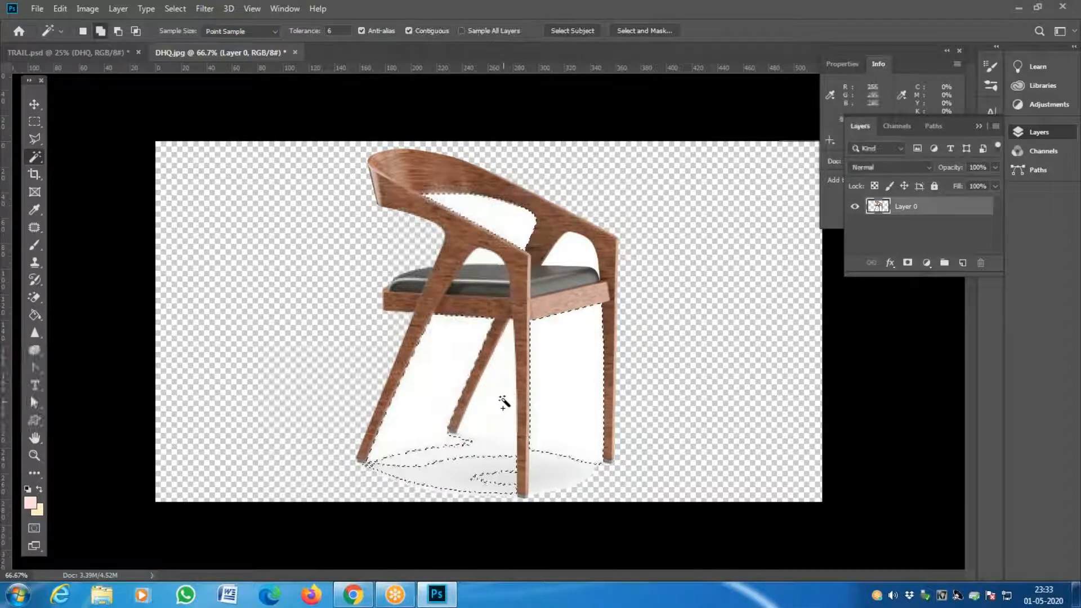
shift+click(486, 447)
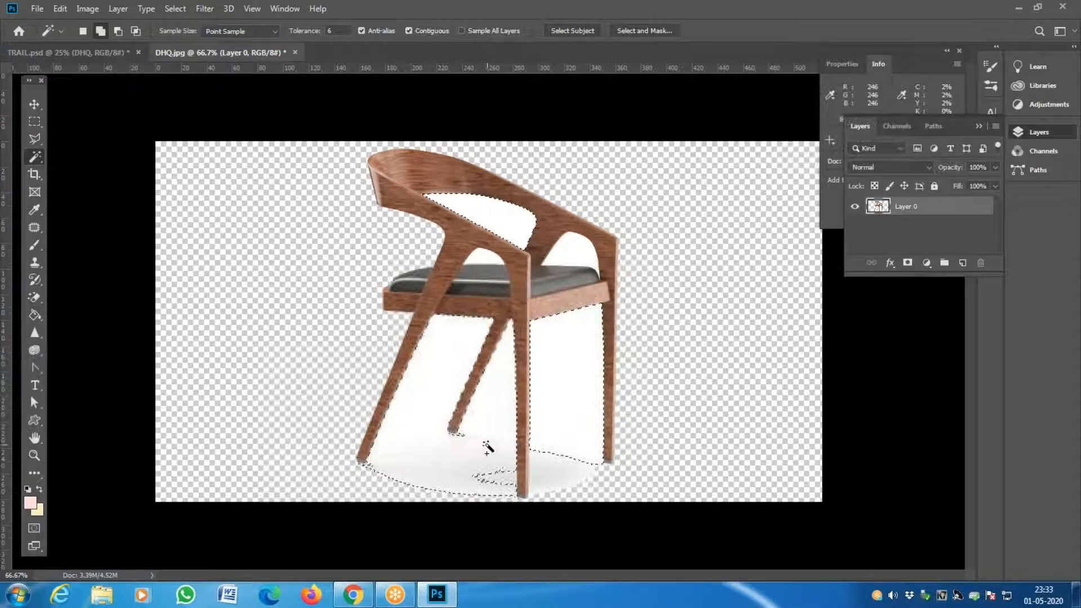
shift+click(504, 480)
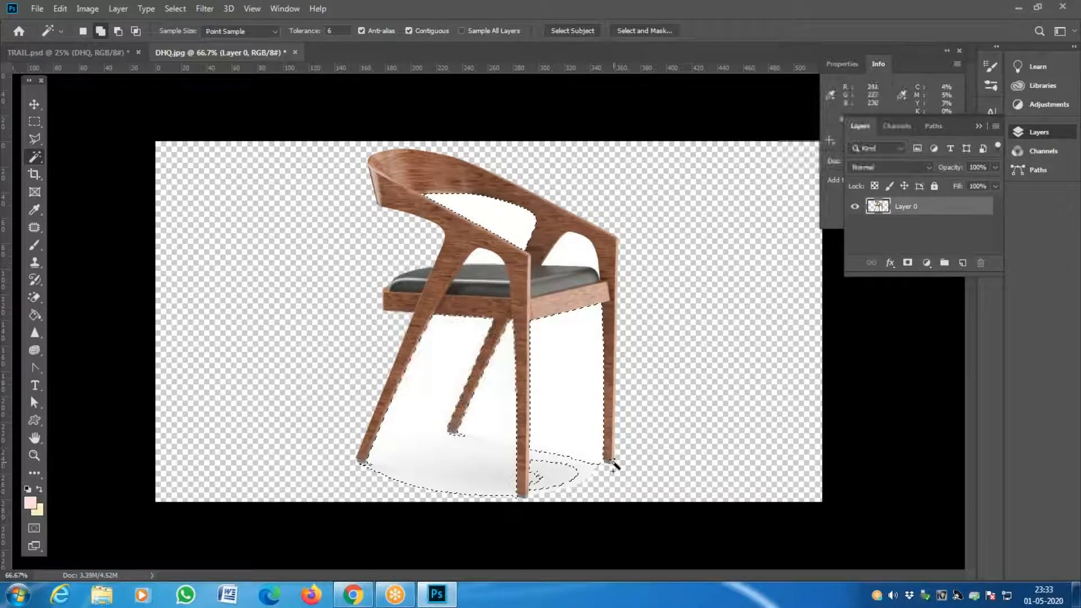
shift+click(579, 475)
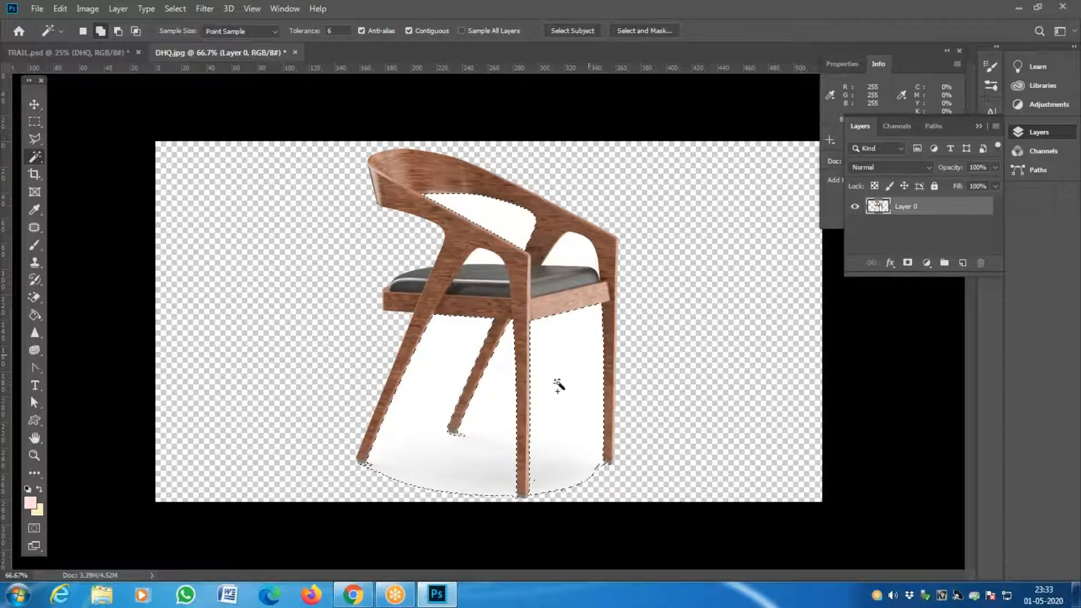
shift+click(571, 250)
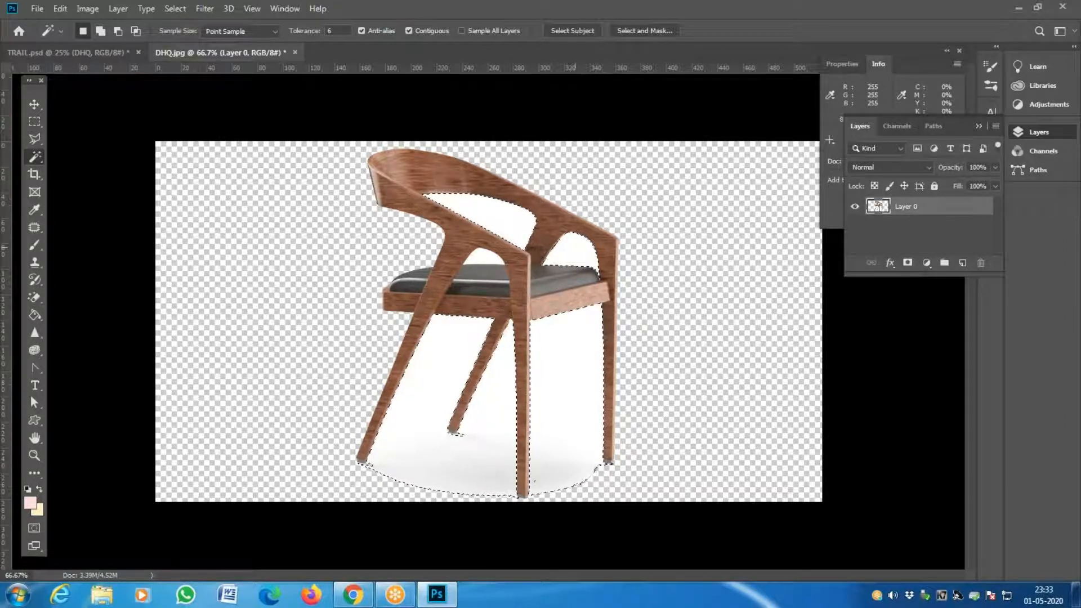
key(Delete)
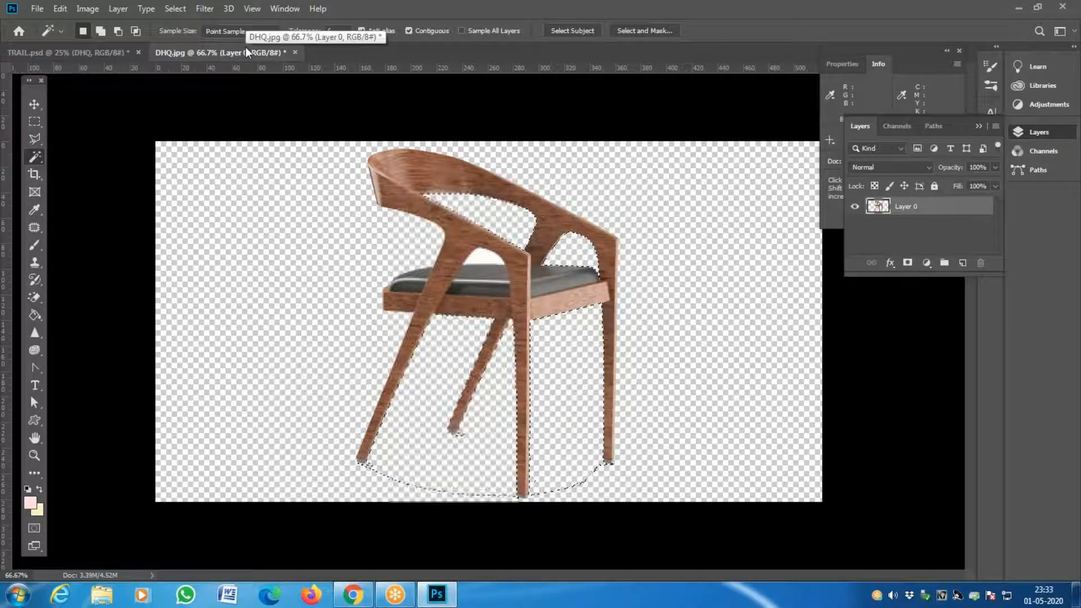
Step: Try to save the edited chair image back to DHQ.jpg and clear the selection
key(ctrl+s)
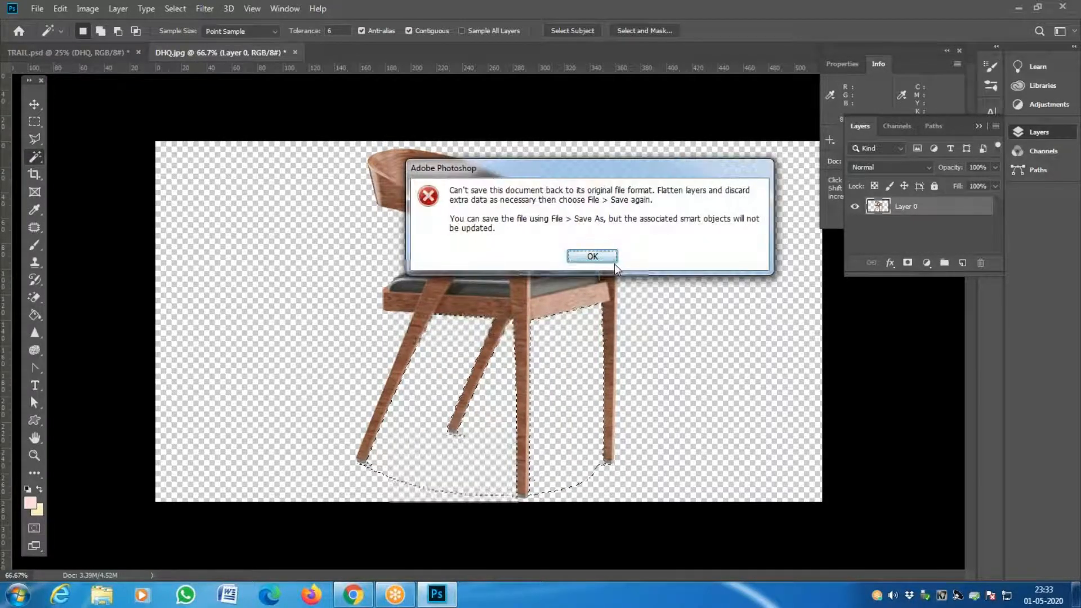
click(592, 256)
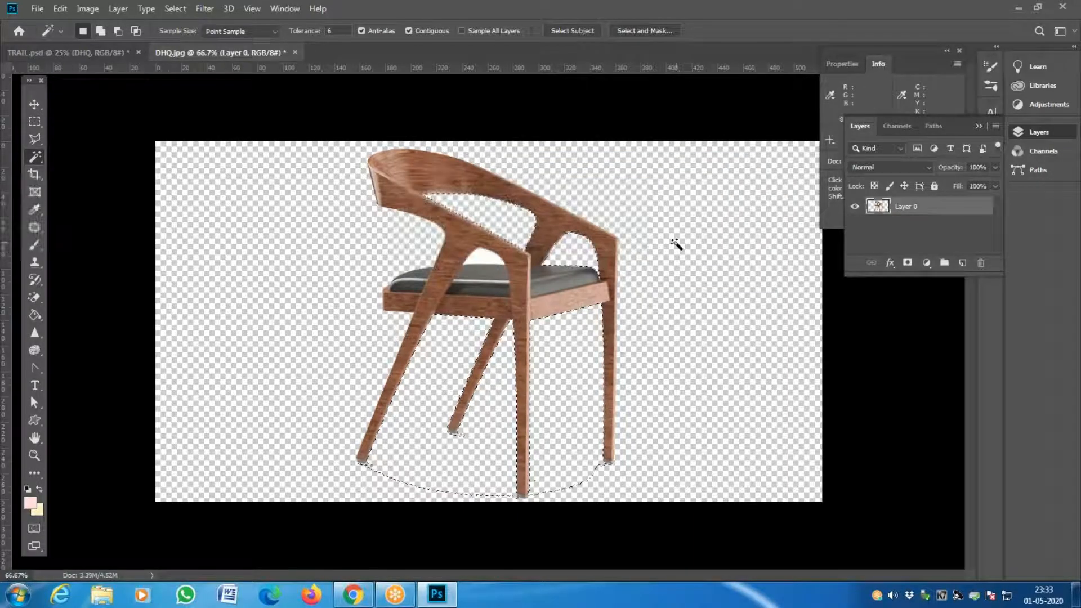
key(ctrl+d)
key(ctrl+s)
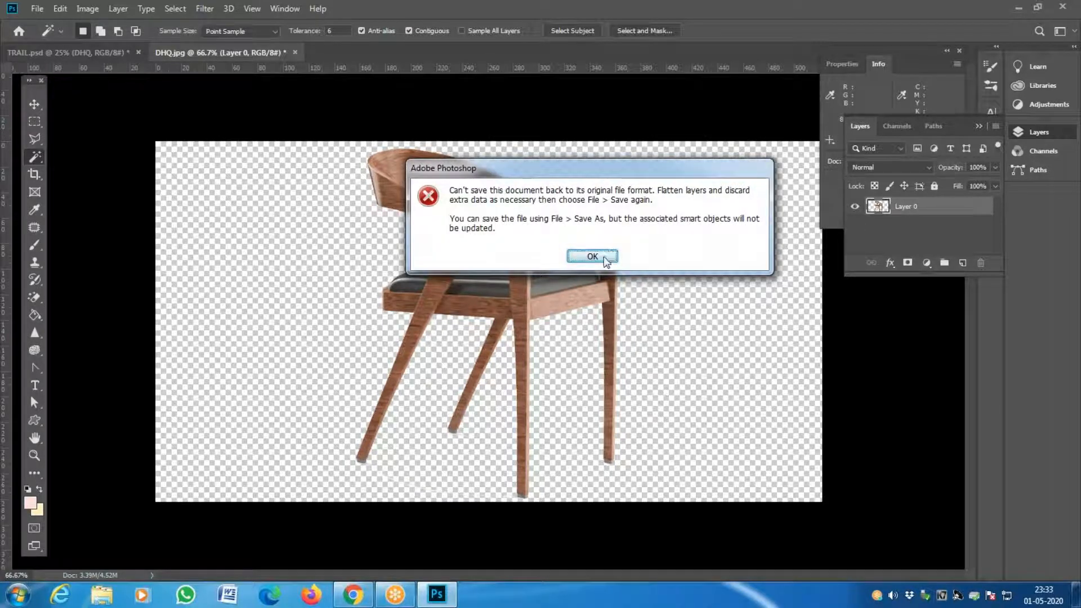
click(605, 260)
click(99, 54)
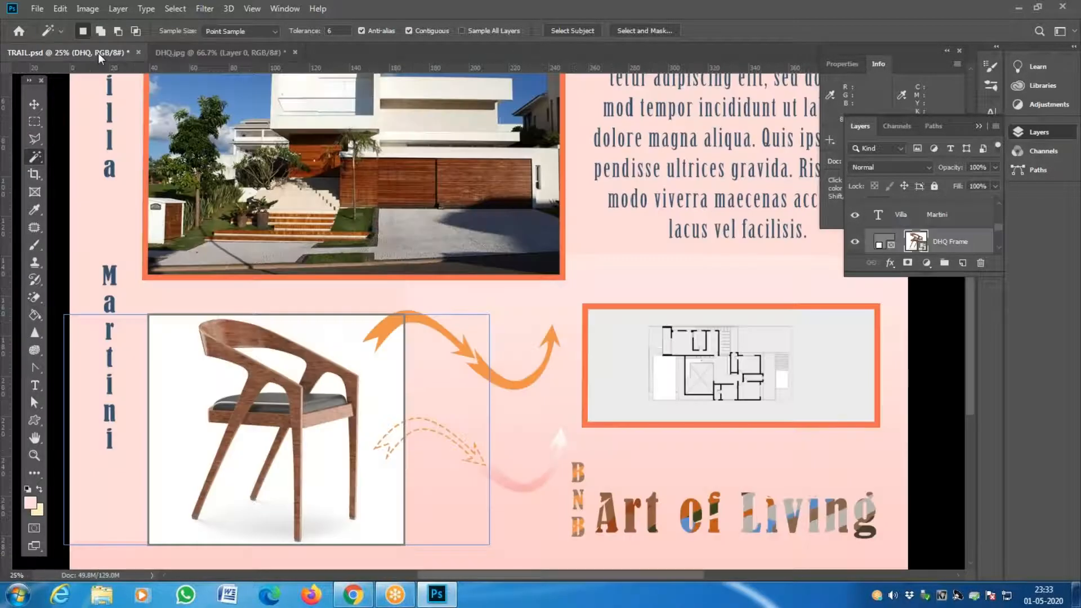
click(240, 53)
key(ctrl+s)
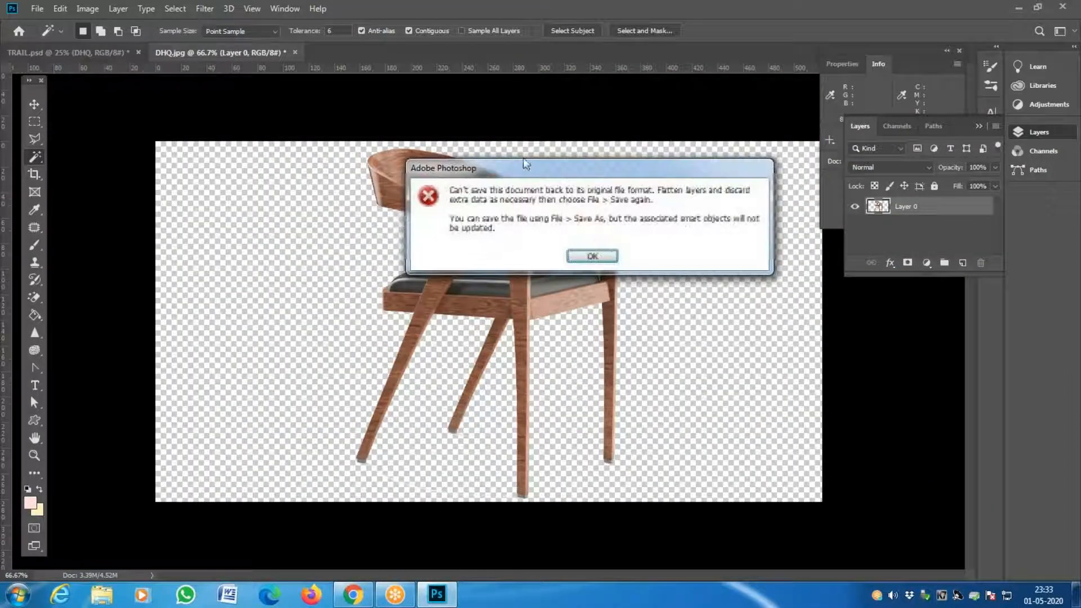
click(581, 257)
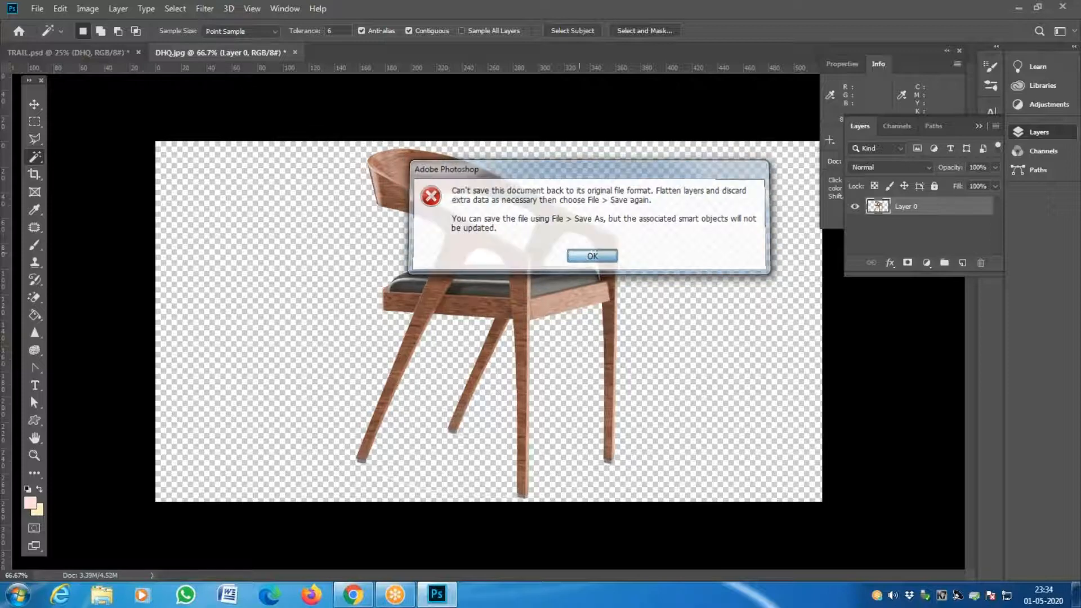
Step: Delete the remaining white patch in the small gap under the near armrest and clear the selection
click(494, 258)
key(Delete)
key(ctrl+d)
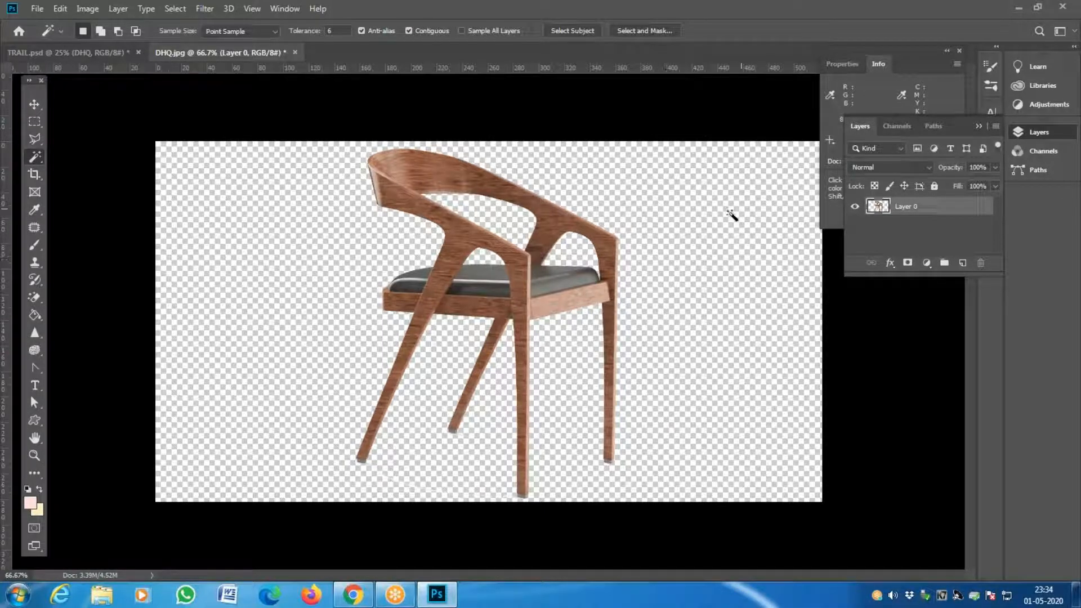
Step: Start saving the cut-out chair image as a separate file
key(alt+f)
key(a)
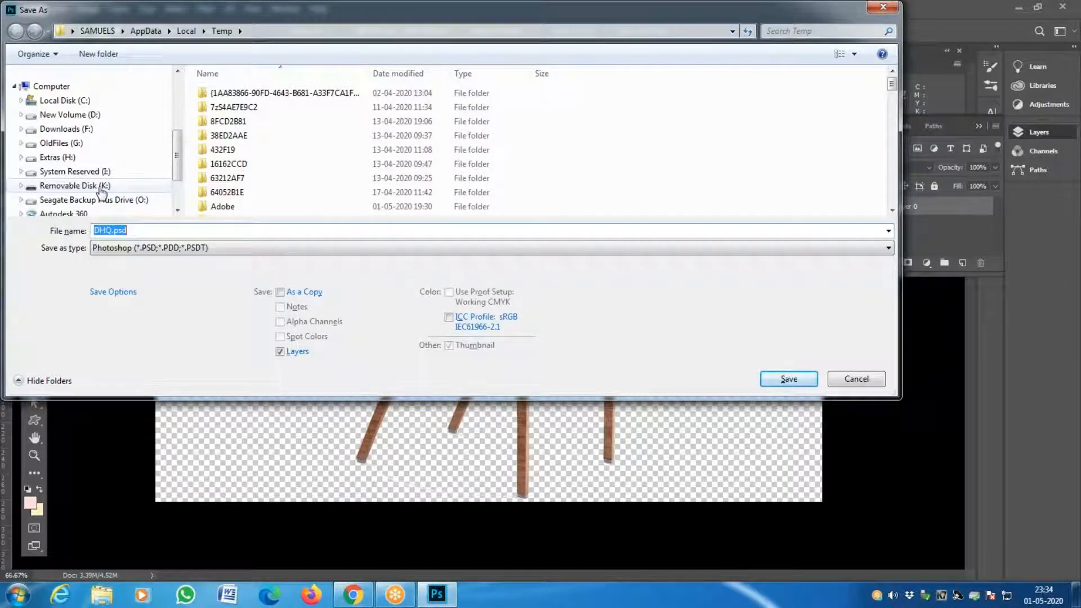
click(69, 144)
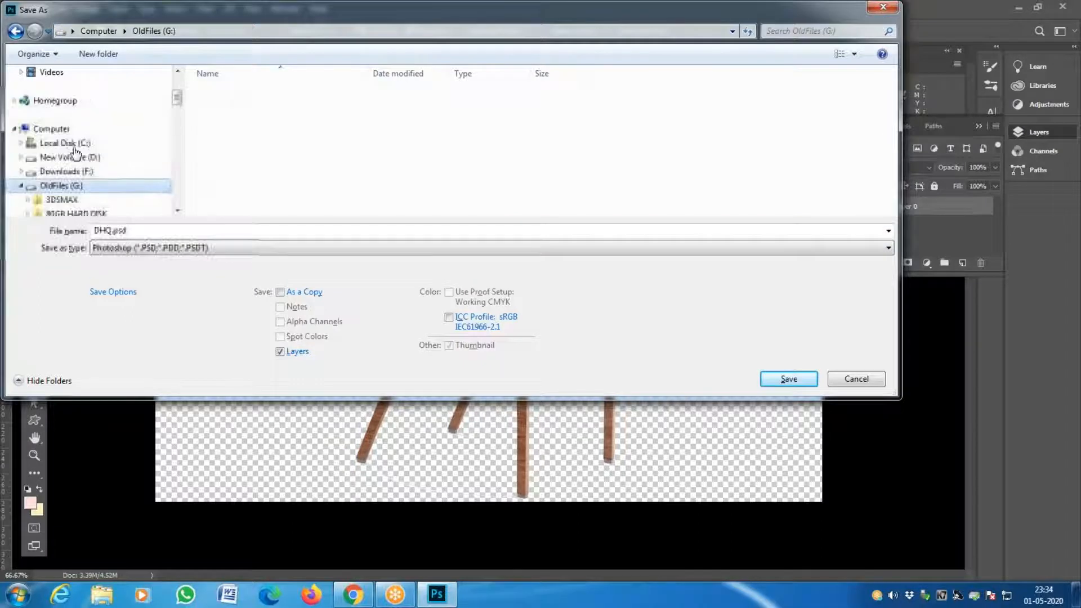
click(228, 150)
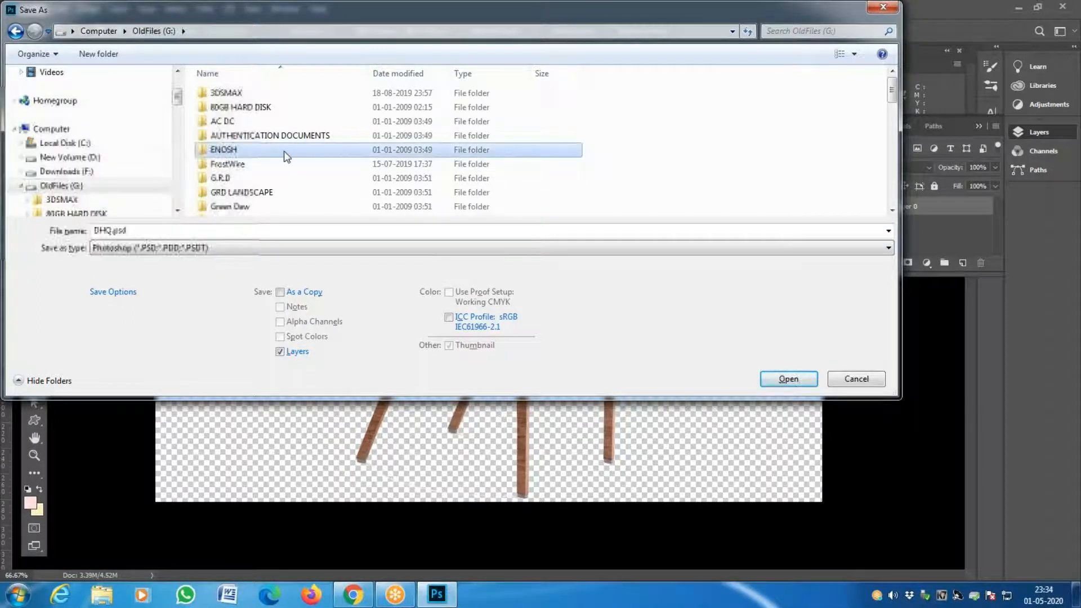
click(270, 164)
click(244, 195)
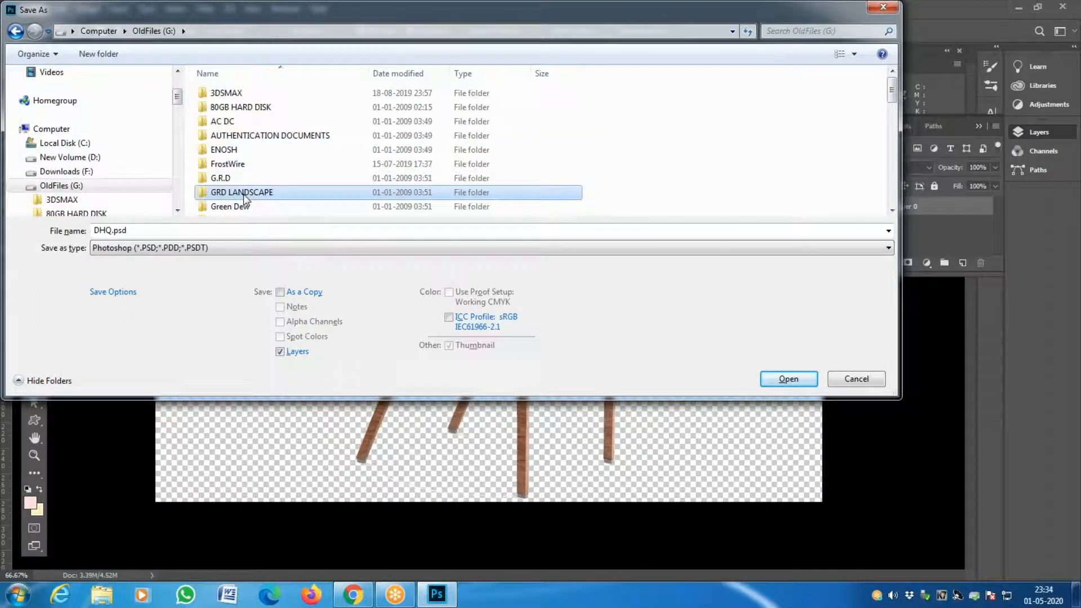
scroll(245, 198, down, 2)
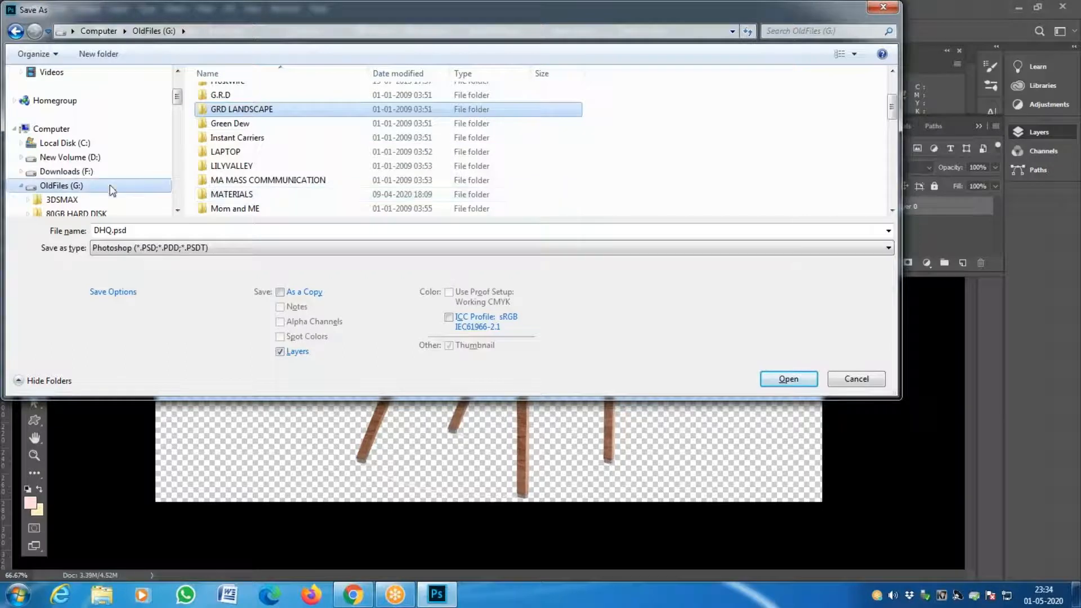
Step: Choose the CLASS 16 folder inside ADOBE PHOTOSHOP, under FROM D on the Downloads (F:) drive, as the save location
click(89, 171)
click(245, 164)
scroll(248, 152, down, 4)
double_click(242, 140)
click(273, 140)
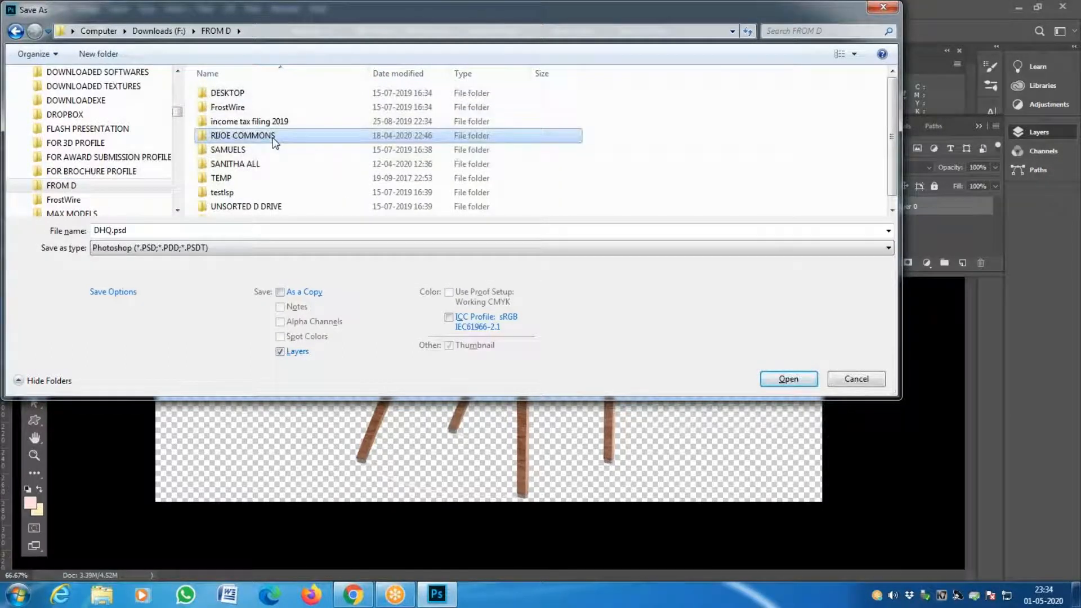
double_click(273, 137)
double_click(270, 149)
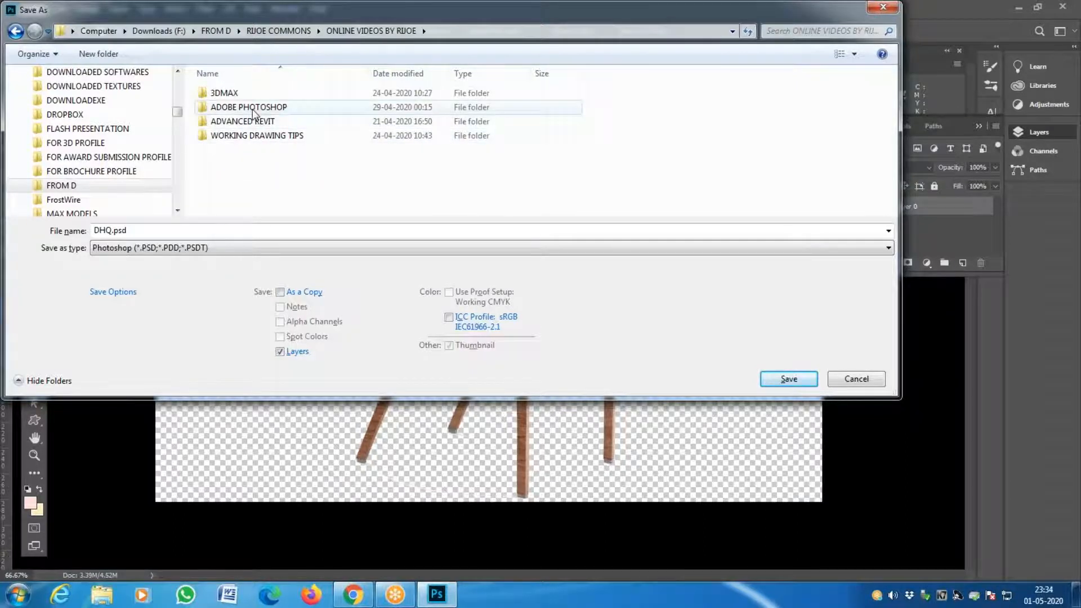
double_click(253, 108)
double_click(269, 149)
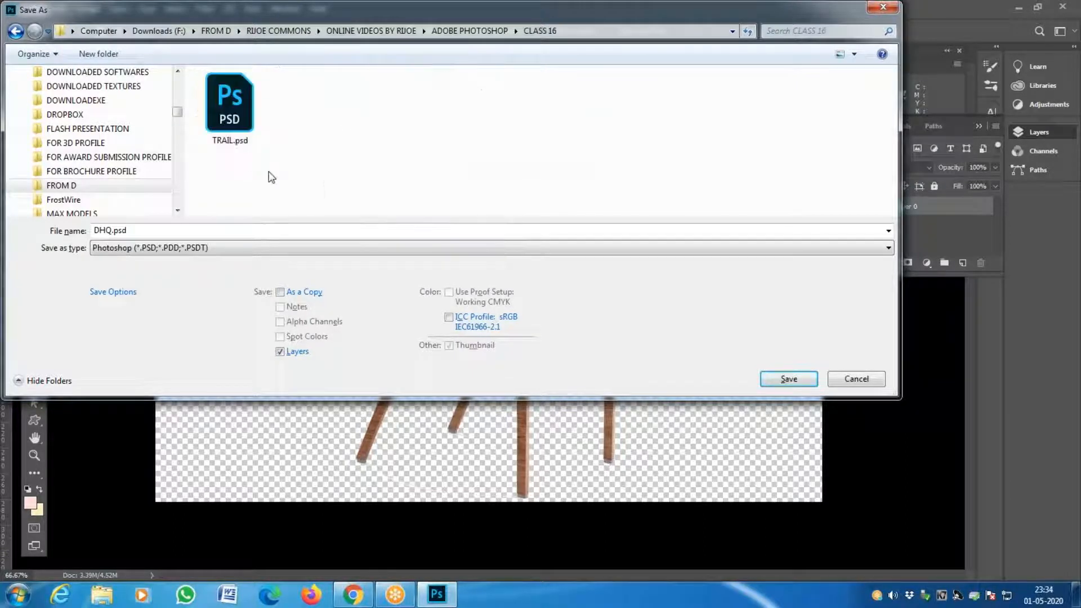
Step: Set the file format for the chair image to TIFF, with the file name DHQ.tif
key(Tab)
key(j)
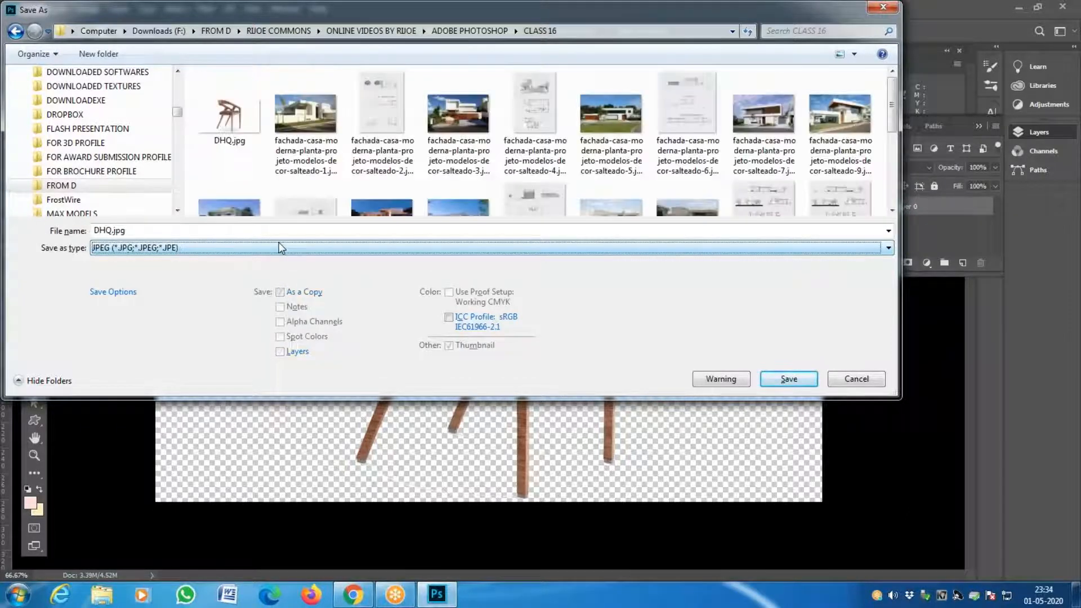
key(t)
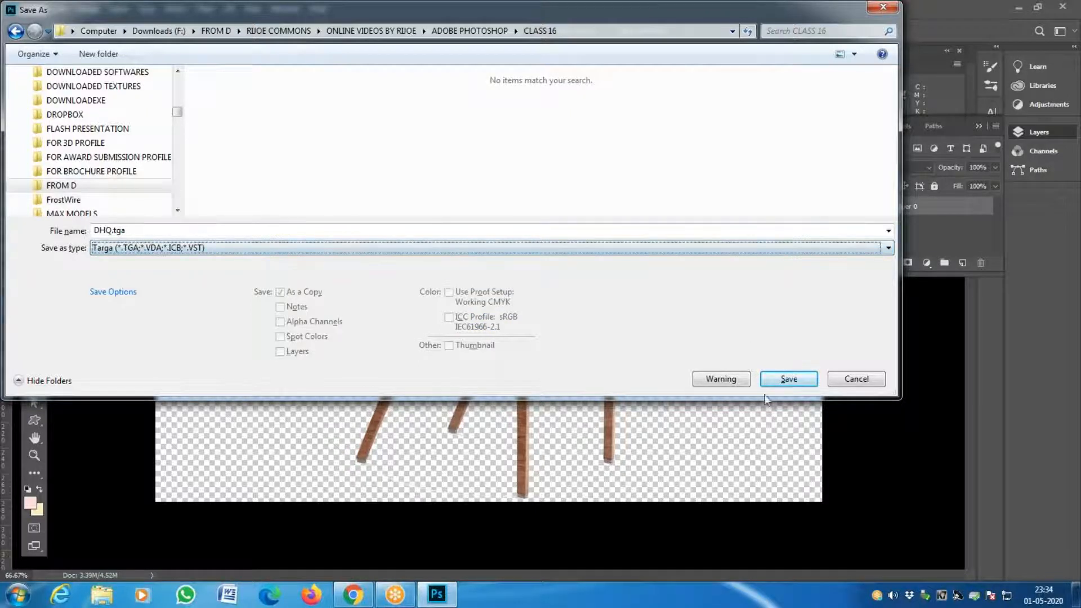
click(148, 247)
click(150, 249)
click(159, 250)
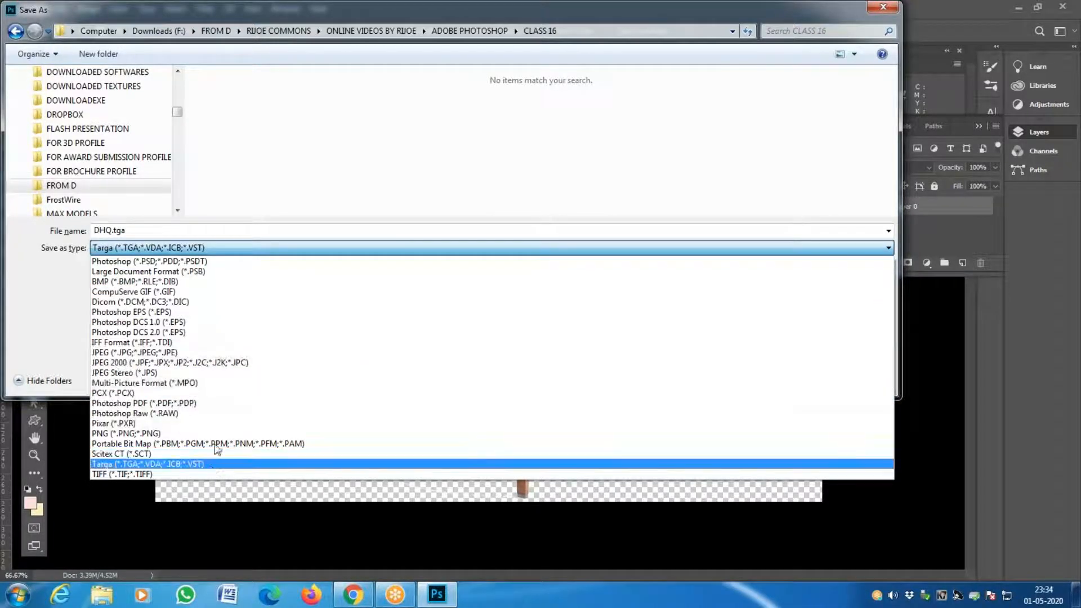
click(175, 476)
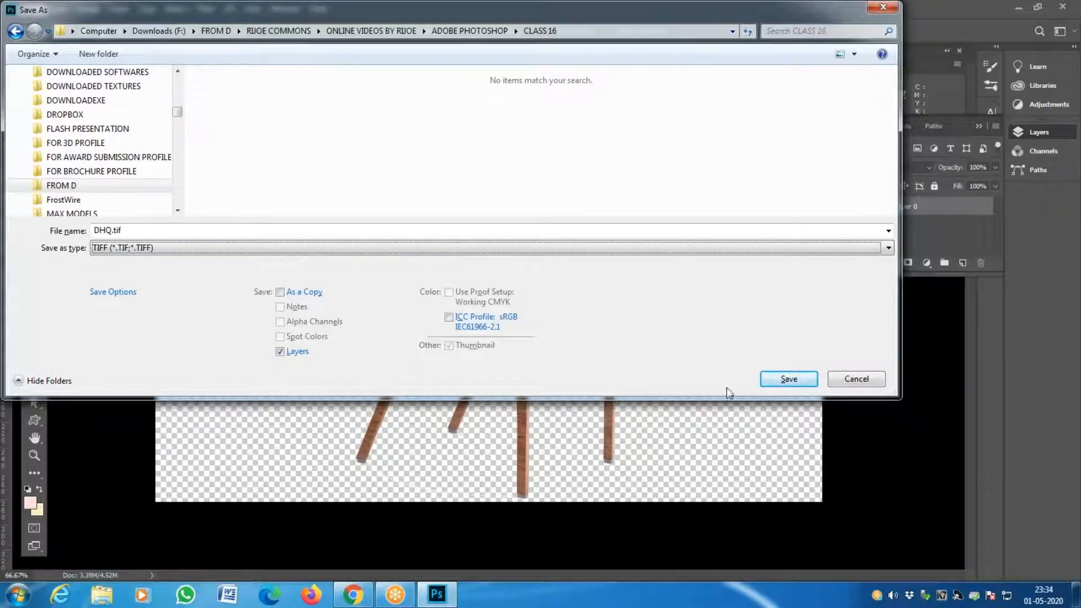
Step: Save DHQ.tif with transparency, layers included, no image compression and RLE layer compression, and close the chair document
click(774, 382)
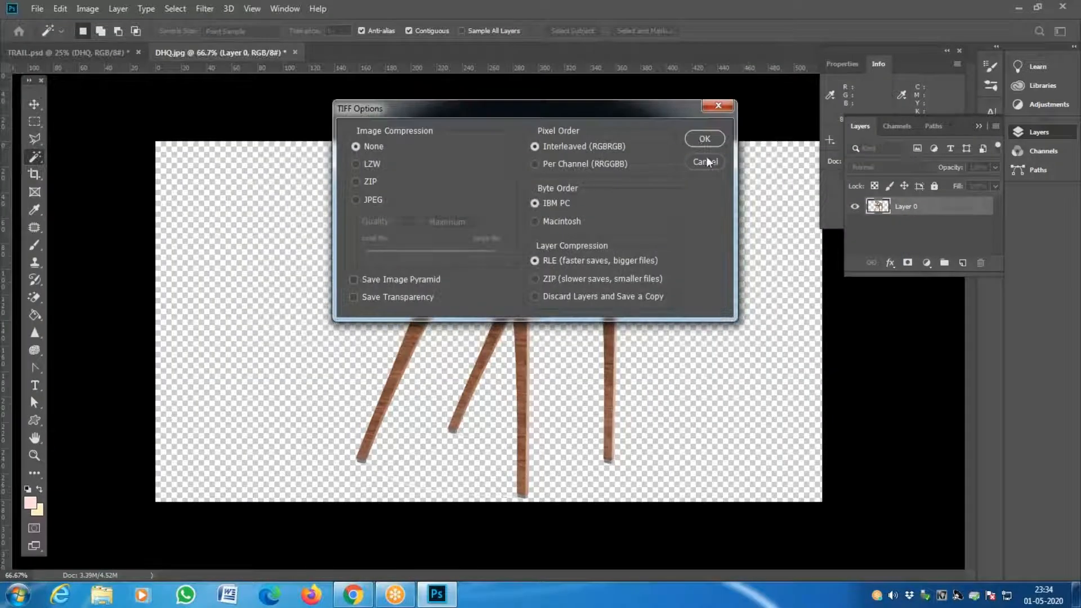
click(704, 138)
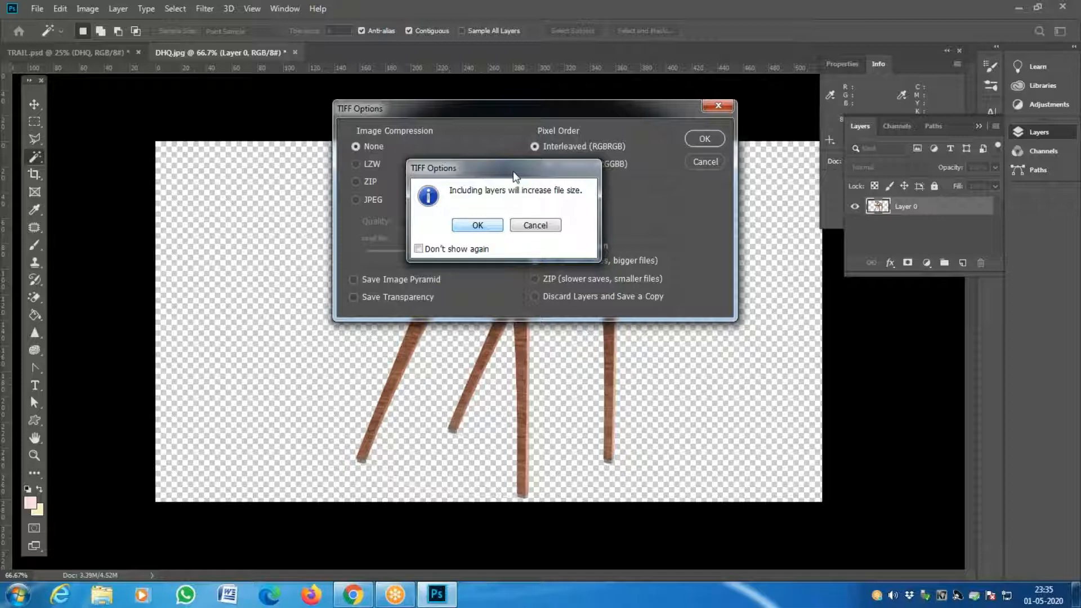
click(541, 231)
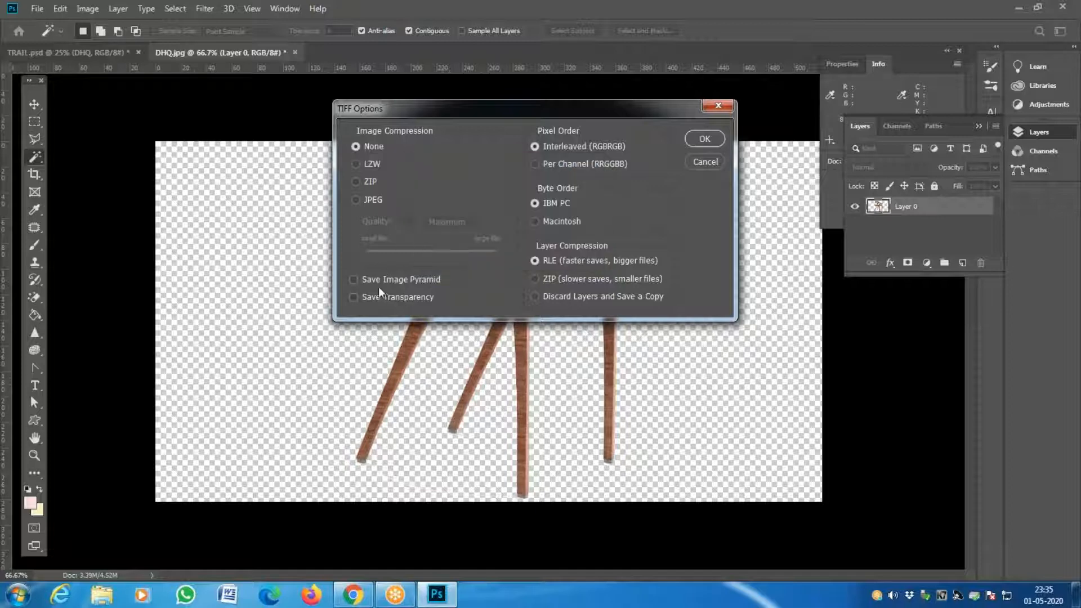
click(367, 298)
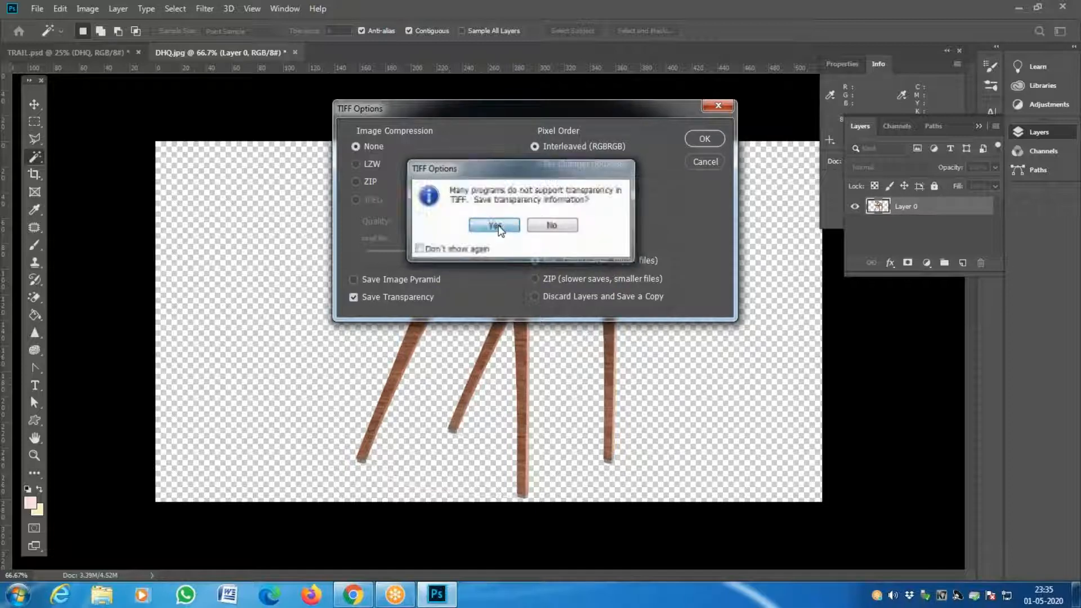
click(482, 225)
click(700, 140)
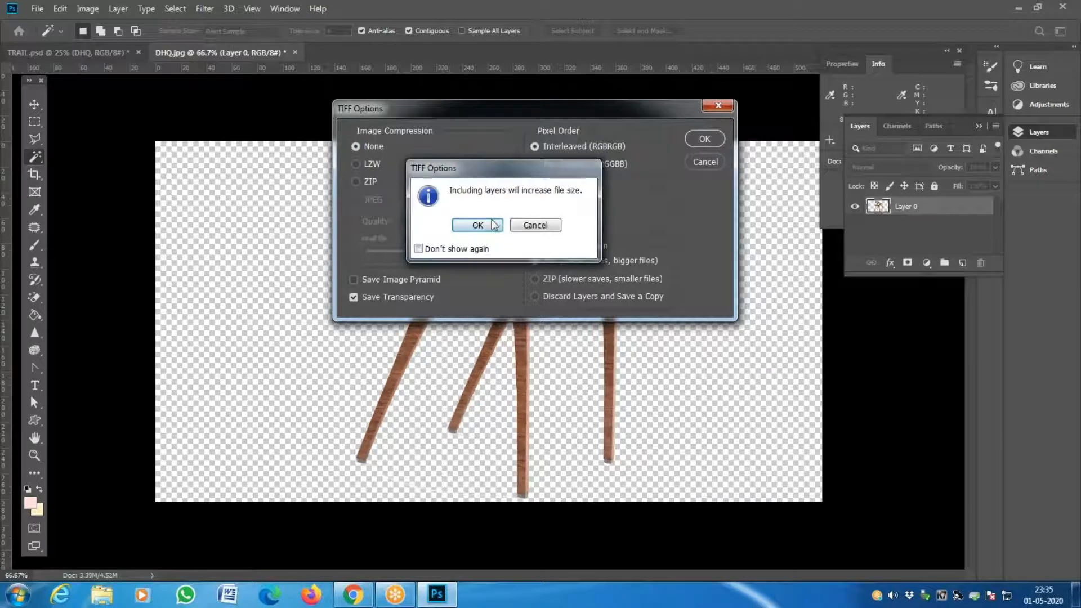
click(477, 225)
key(ctrl+w)
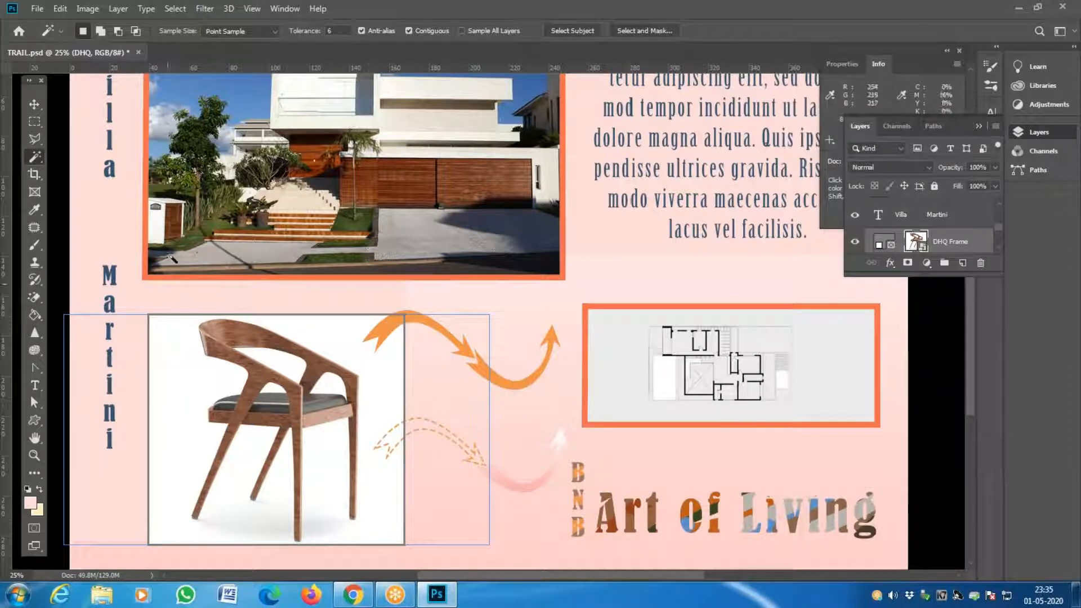
Step: Place the transparent DHQ.tif from the CLASS 16 folder into the DHQ frame as an embedded image
click(37, 9)
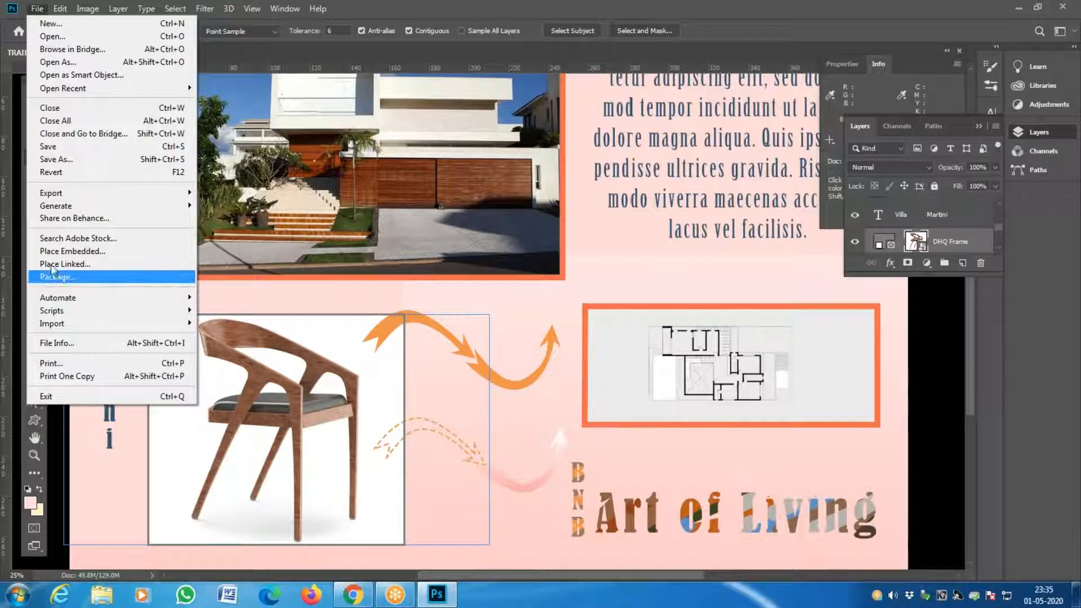
click(72, 251)
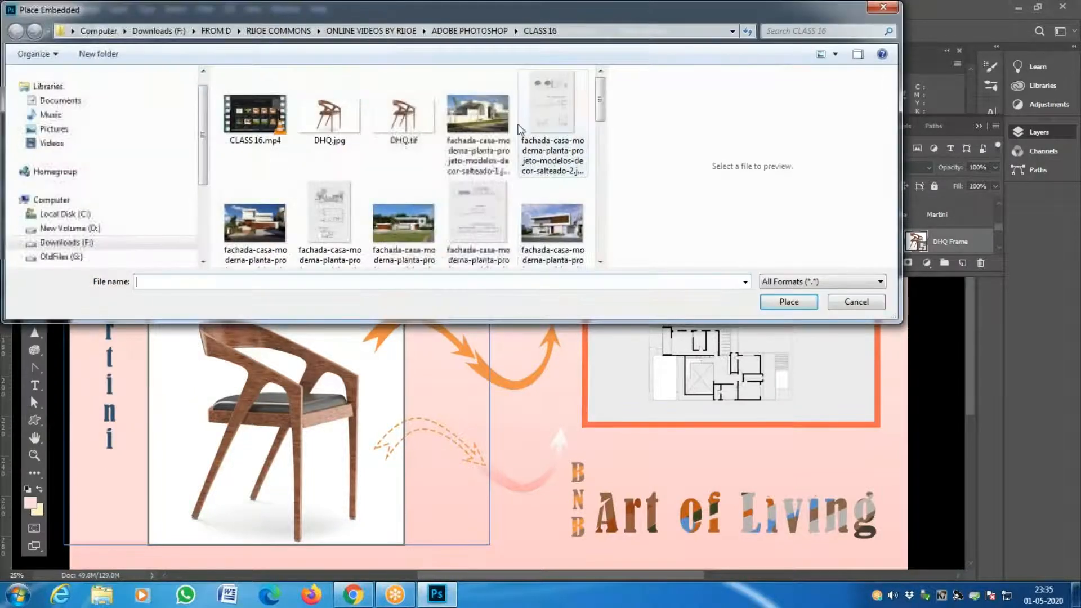
click(345, 147)
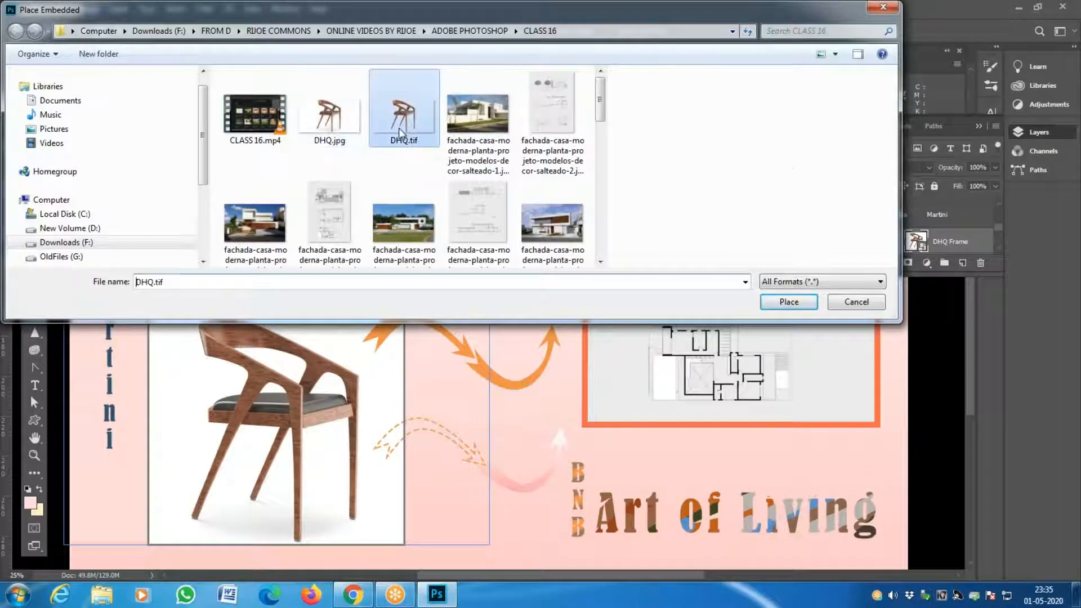
double_click(345, 147)
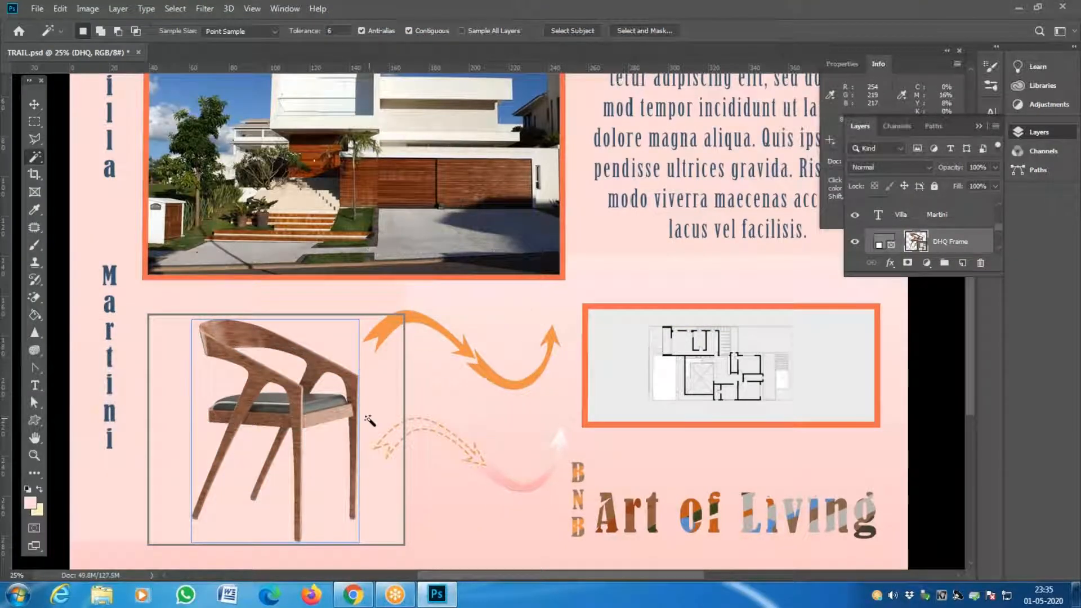
key(z)
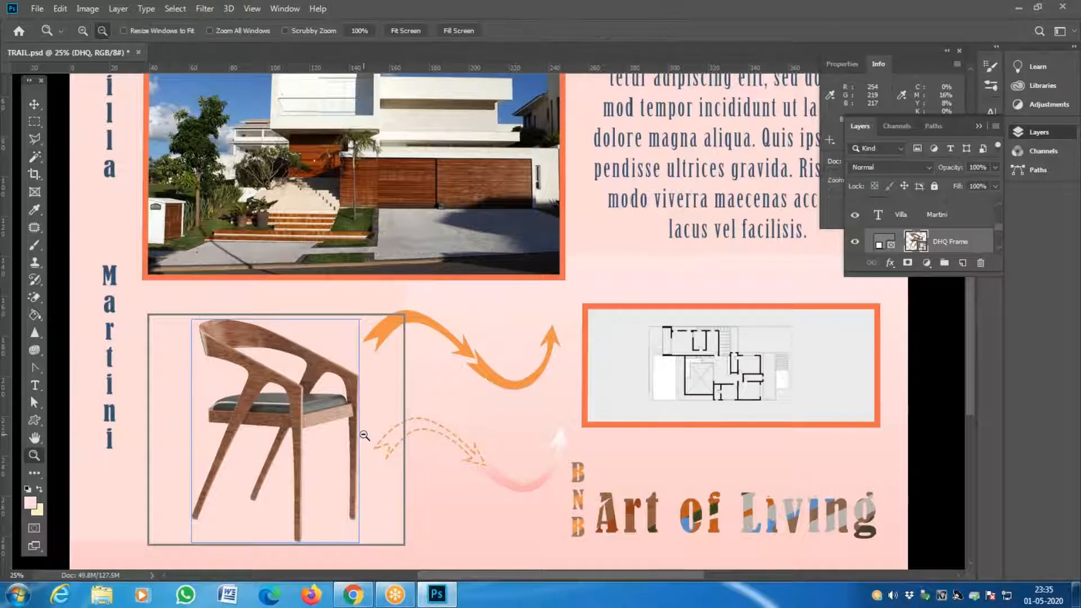
alt+click(364, 435)
click(37, 9)
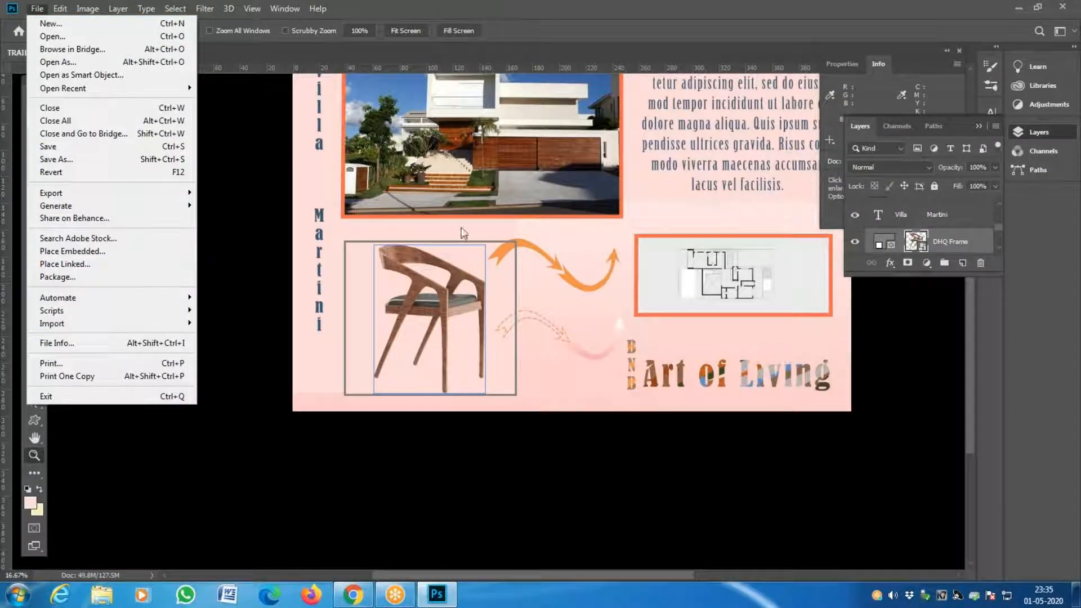
click(83, 251)
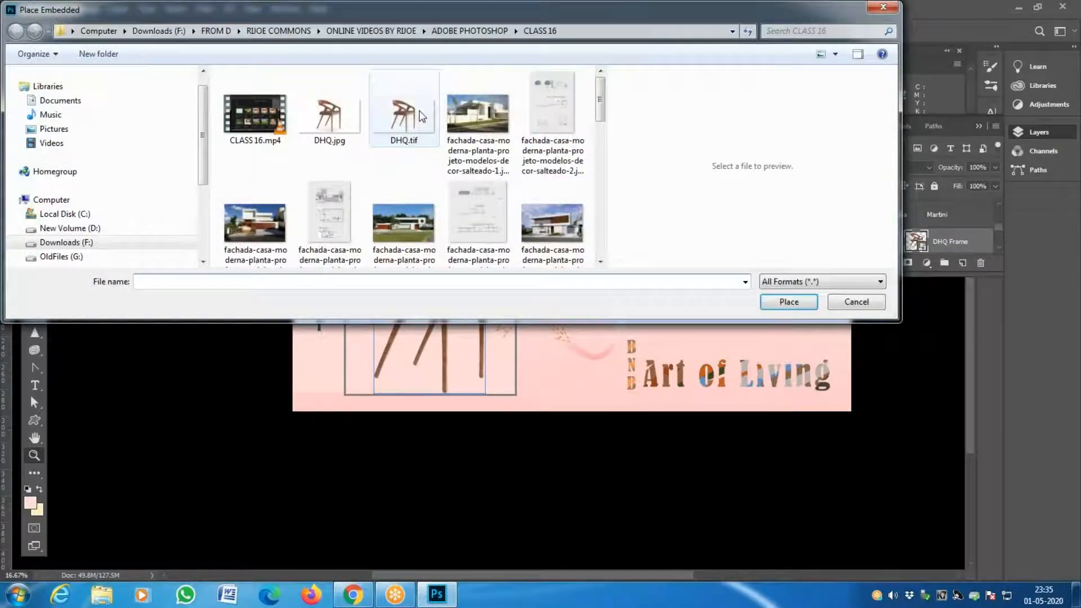
key(Escape)
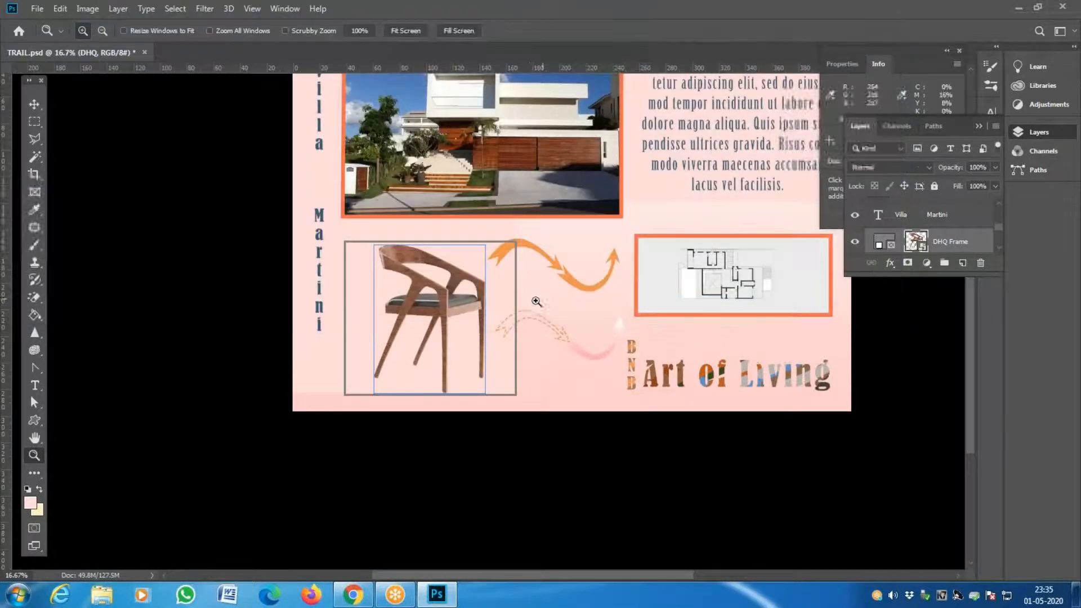
Step: Deselect the chair frame and look over the placed chair within the sheet layout
click(477, 305)
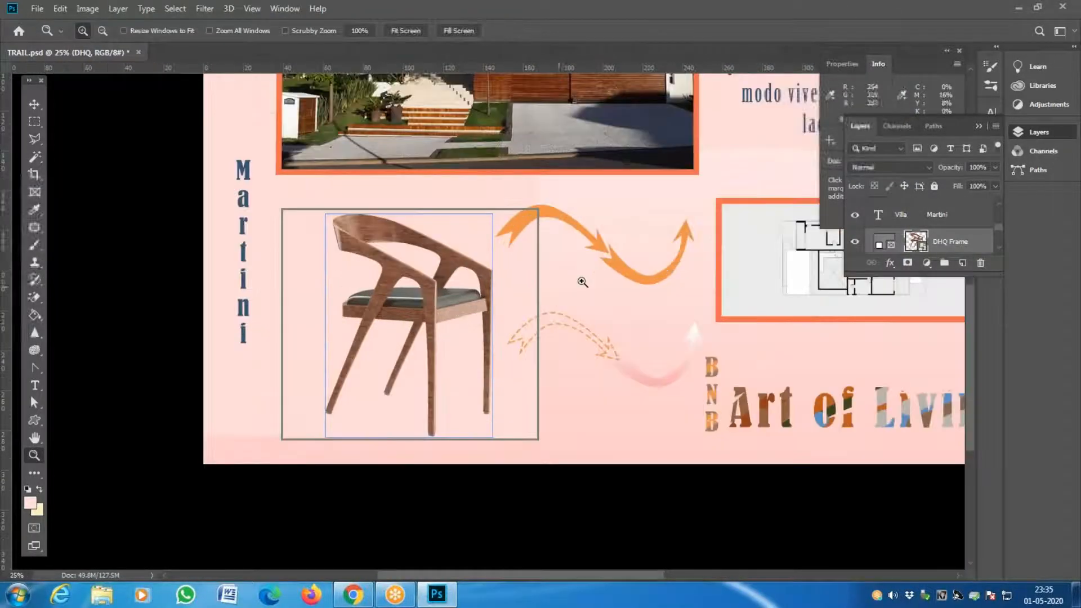
click(36, 106)
click(135, 169)
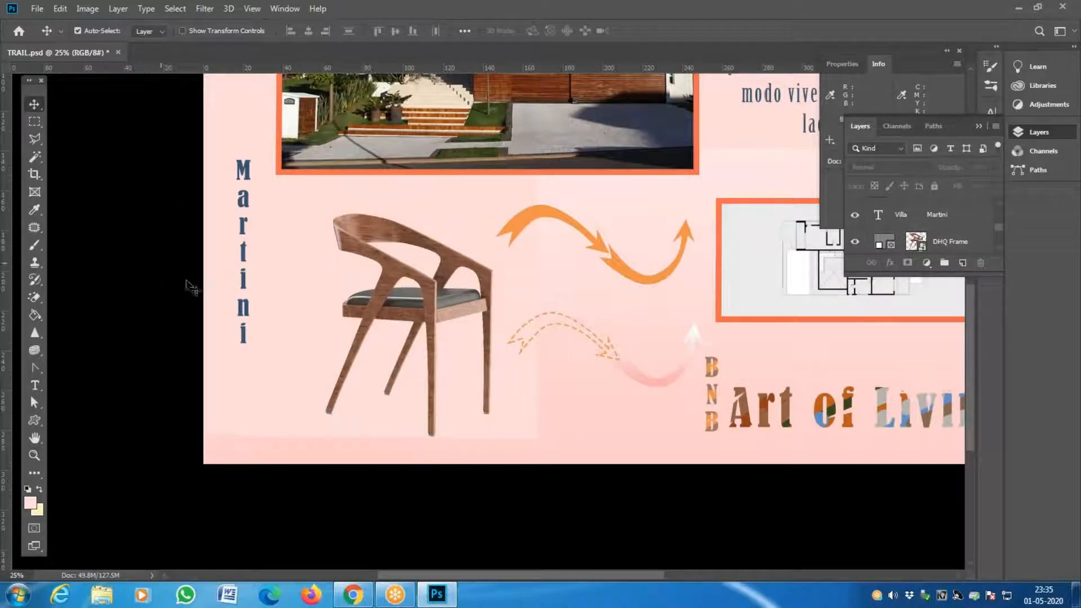
key(z)
alt+click(238, 308)
drag(616, 301, 331, 340)
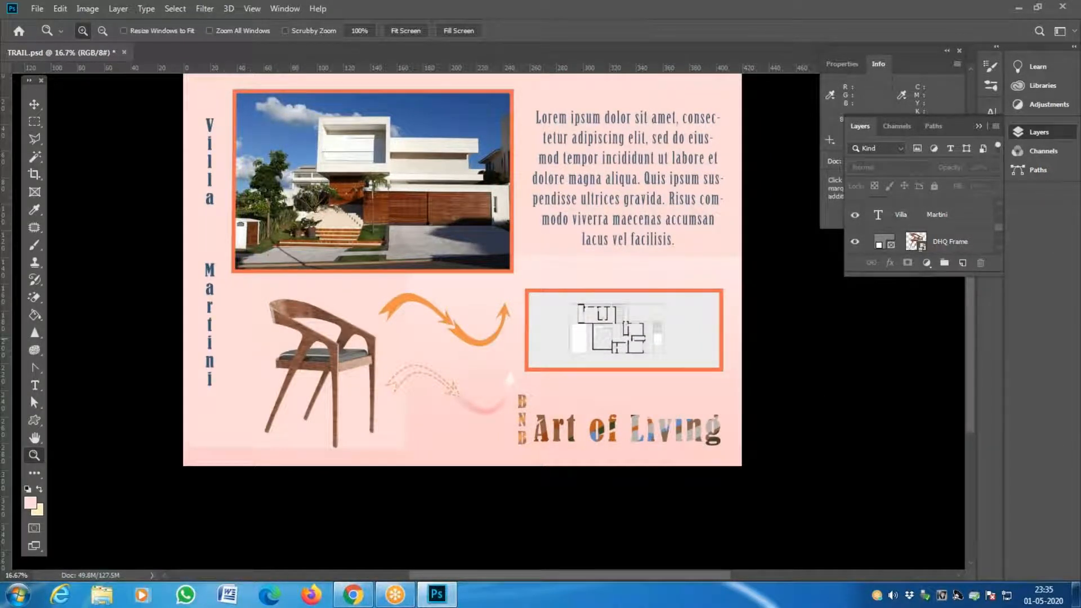
Step: Paint over the sheet's pink background on Layer 3 with the 469 px sampled brush
drag(998, 228, 1001, 256)
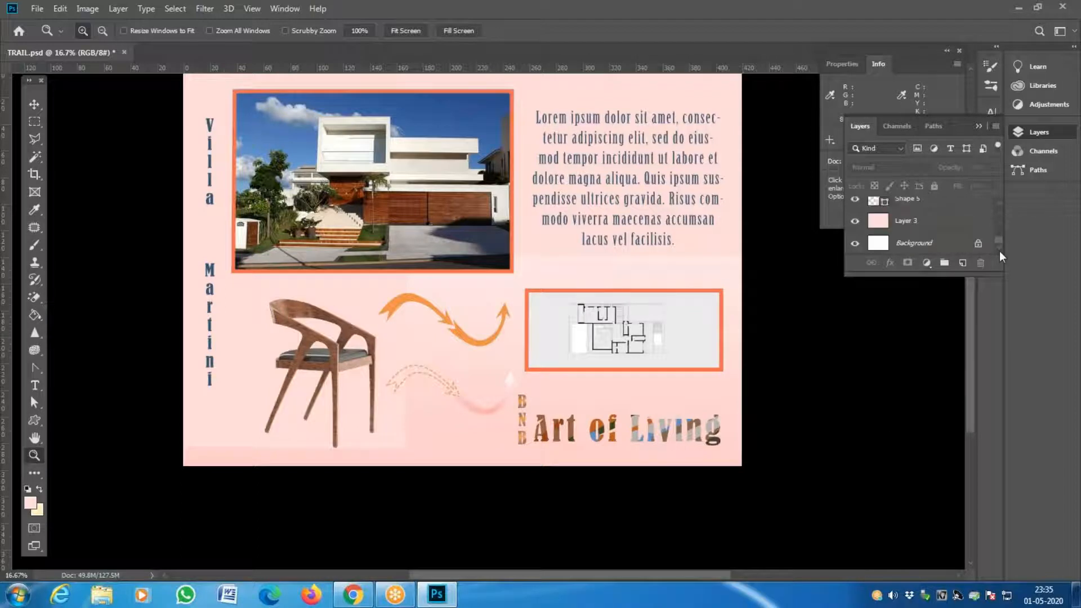
click(962, 225)
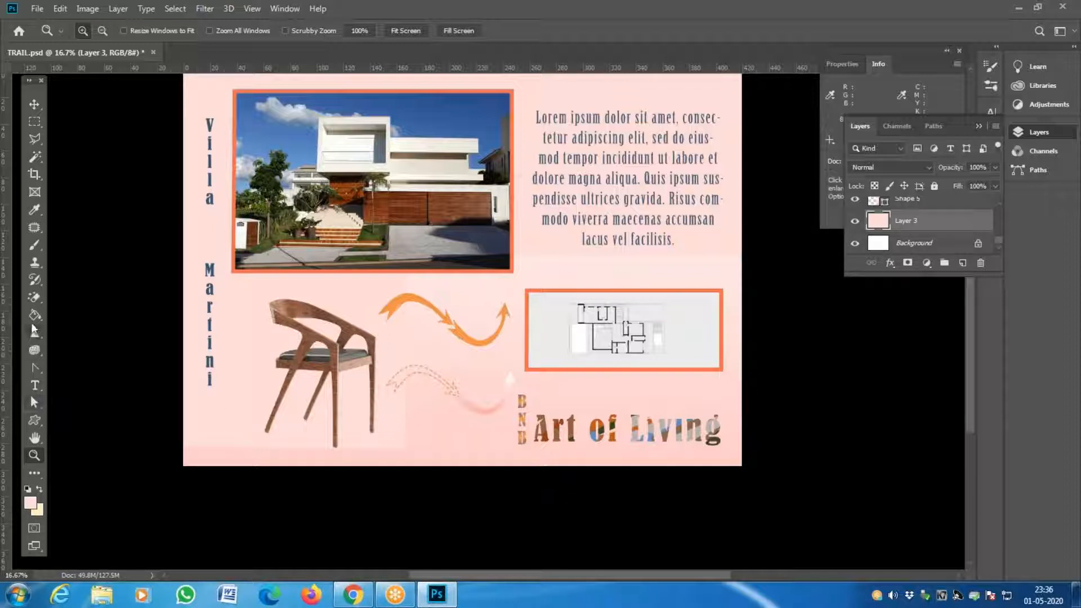
click(31, 251)
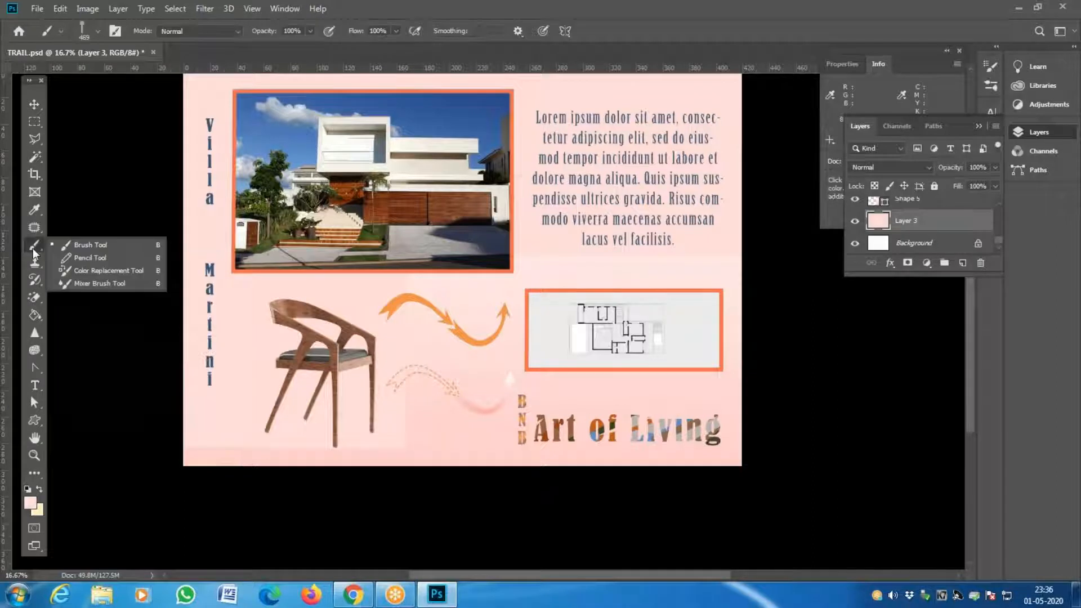
click(81, 245)
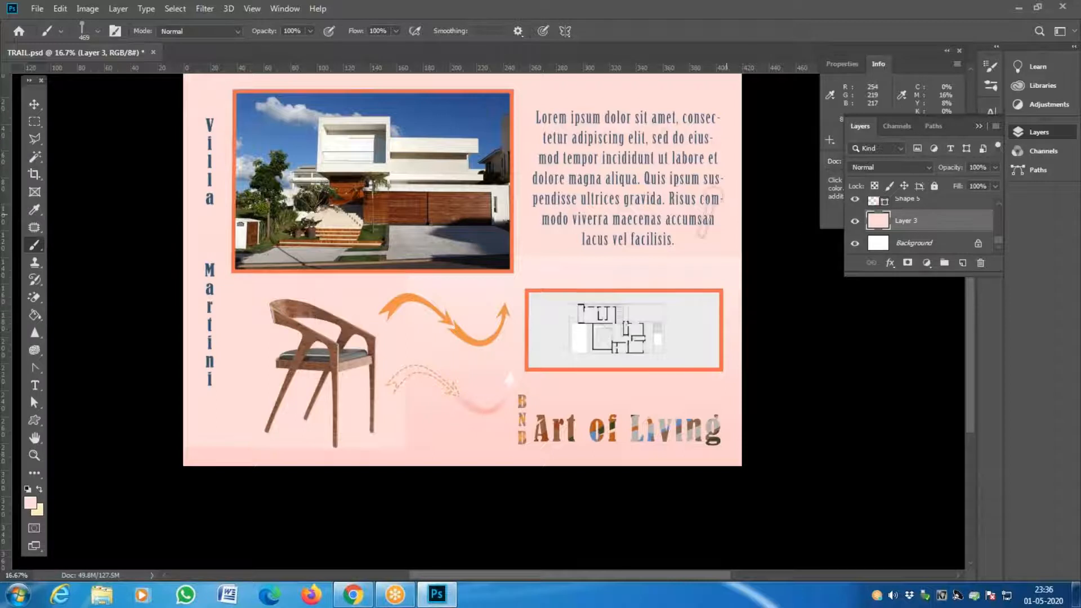
mouse_move(614, 139)
mouse_down()
mouse_move(532, 156)
mouse_move(674, 401)
mouse_move(245, 349)
mouse_move(371, 409)
mouse_move(270, 343)
mouse_move(211, 126)
mouse_move(811, 107)
mouse_move(145, 251)
mouse_move(129, 453)
mouse_up()
mouse_move(209, 440)
mouse_down()
mouse_move(140, 221)
mouse_move(562, 248)
mouse_move(783, 296)
mouse_move(413, 304)
mouse_move(730, 400)
mouse_move(331, 522)
mouse_move(747, 422)
mouse_up()
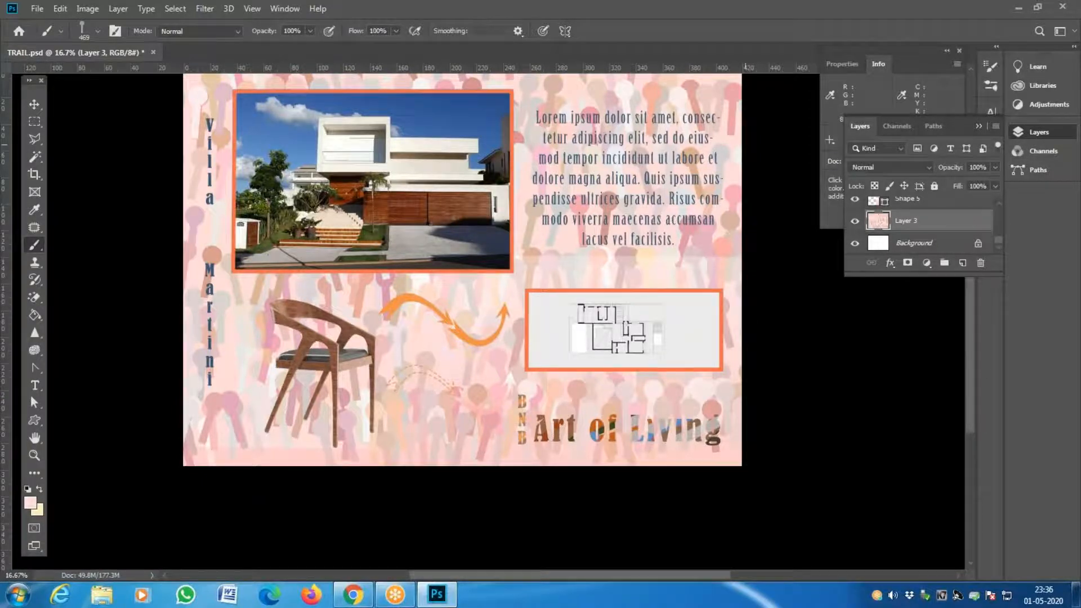
scroll(624, 332, up, 3)
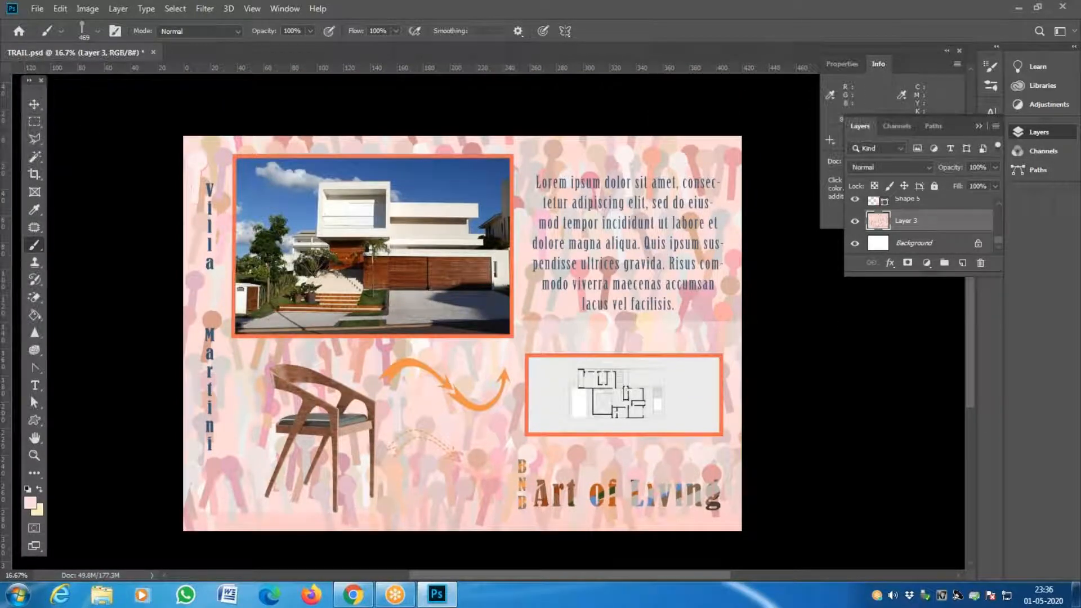
Step: Revert the brush strokes by returning to the Place Embedded Smart Object state in the document history
click(285, 9)
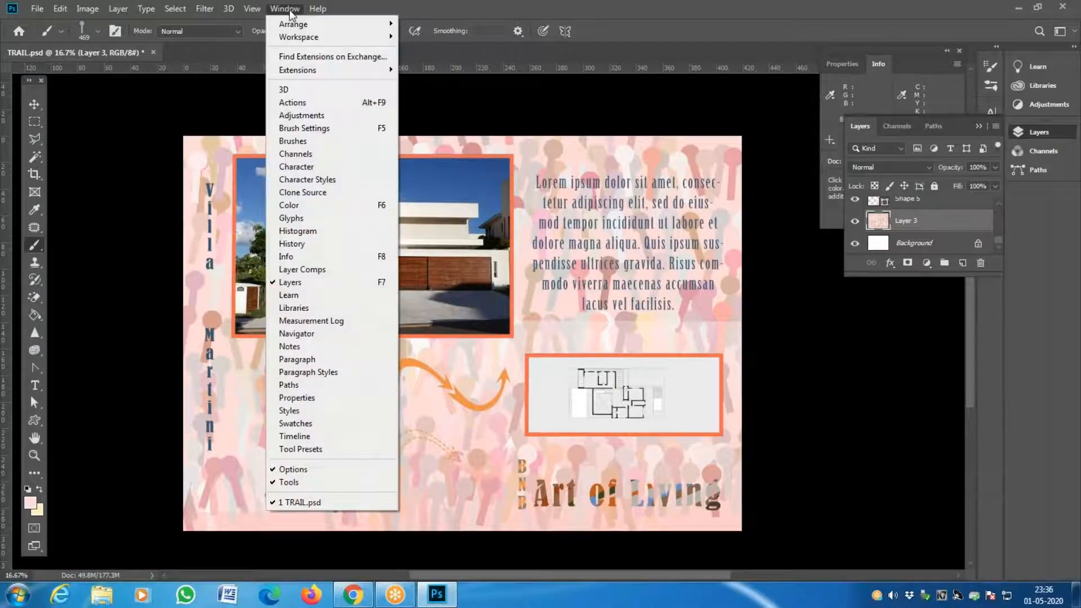
click(317, 245)
click(495, 293)
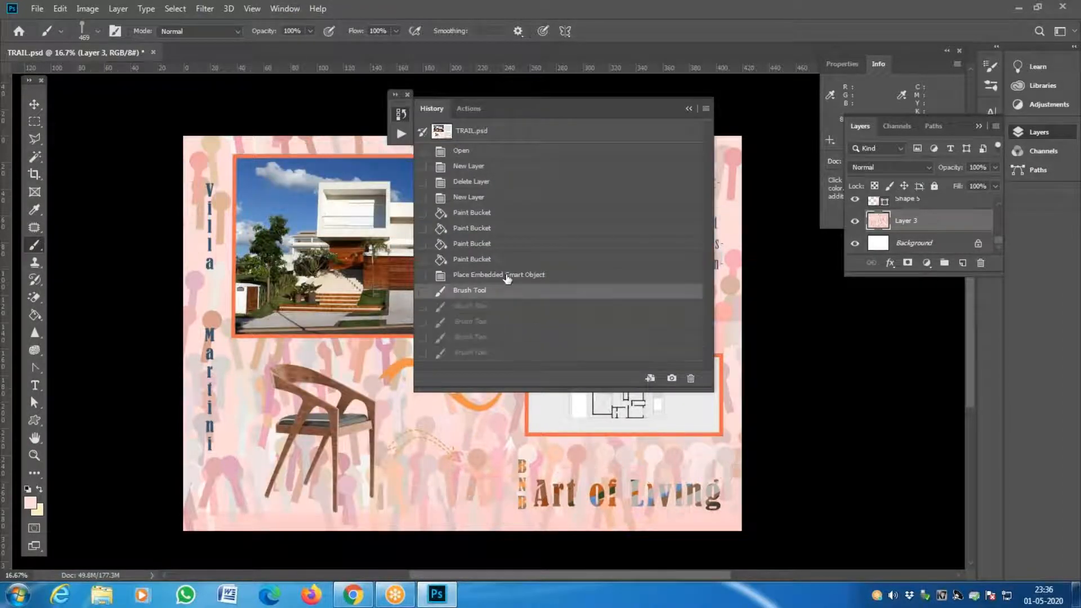
click(504, 276)
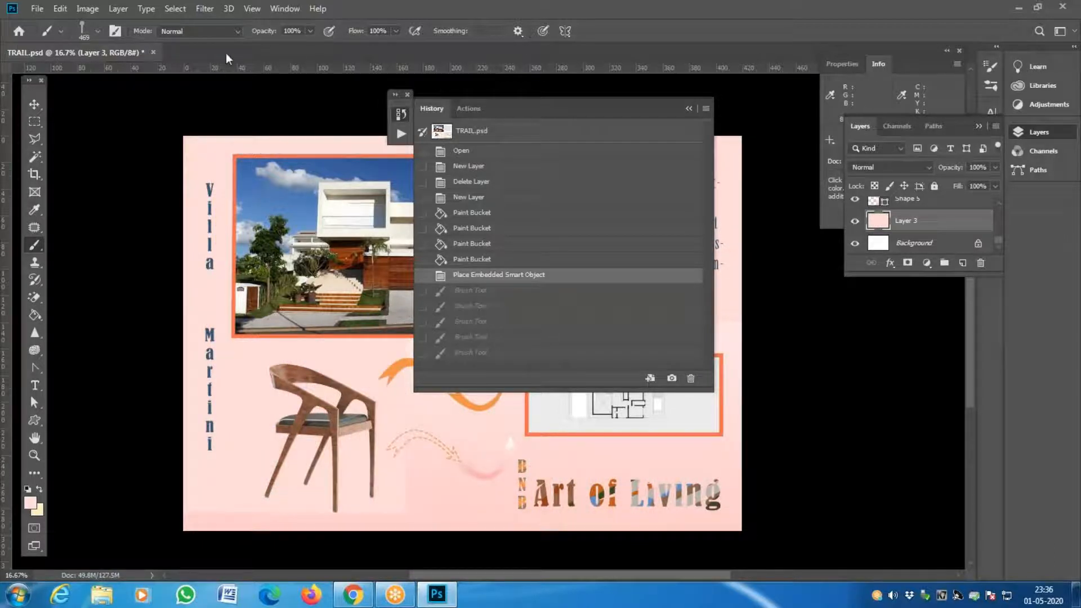
click(689, 109)
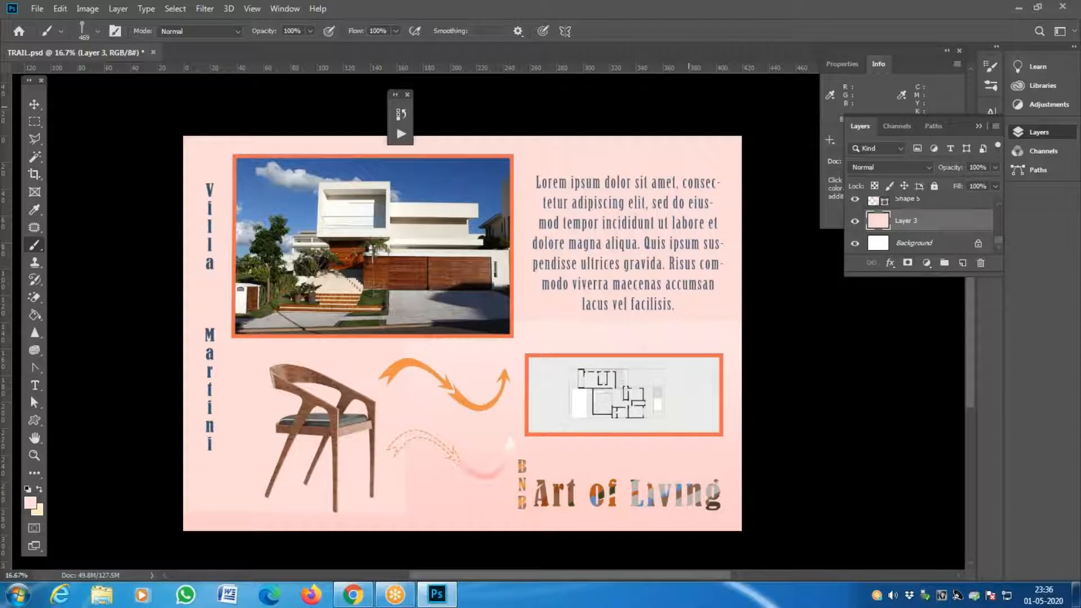
Step: Choose the Kyle's Screentones 38 preset for the Brush tool
right_click(34, 247)
click(79, 246)
right_click(246, 314)
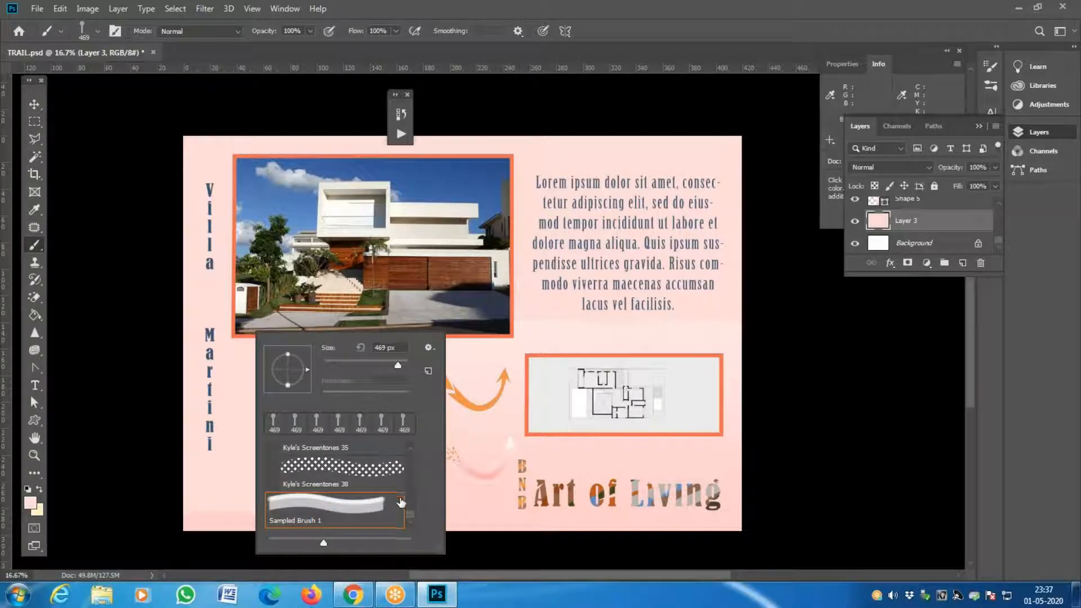
click(82, 40)
click(96, 30)
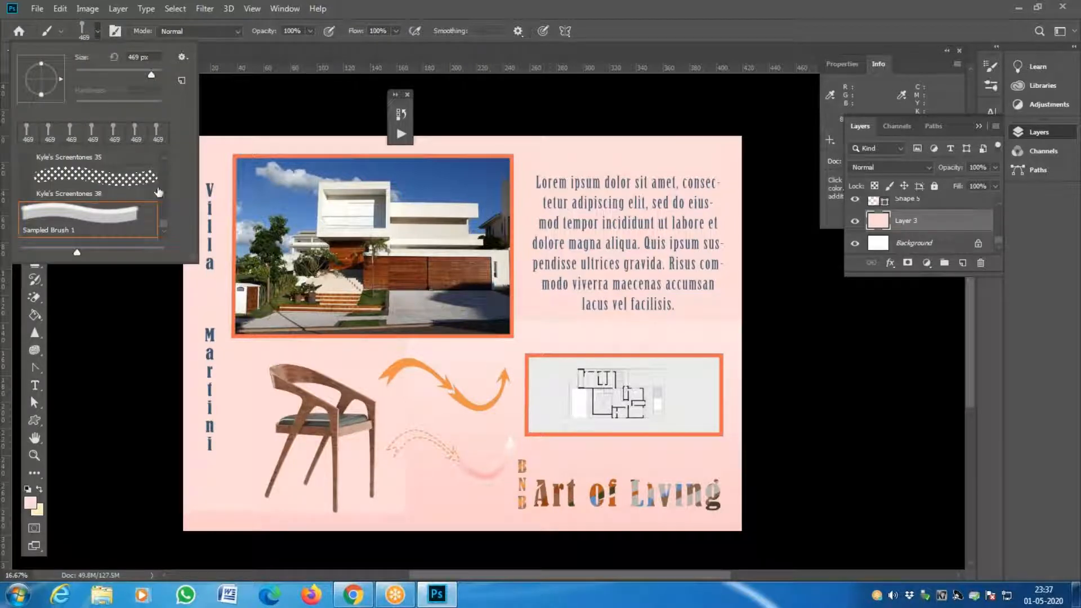
click(116, 184)
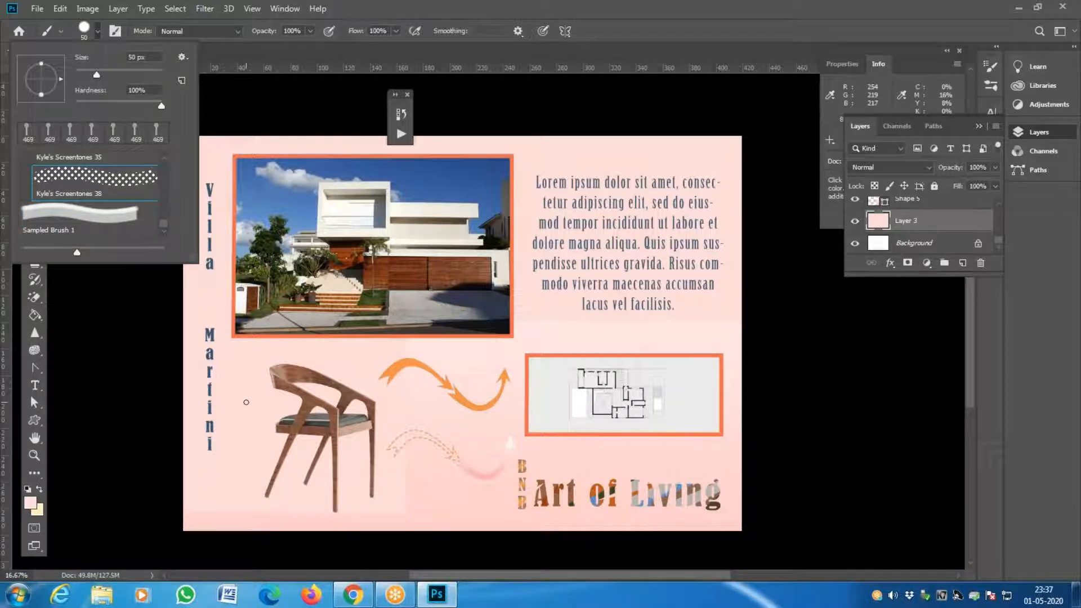
click(246, 402)
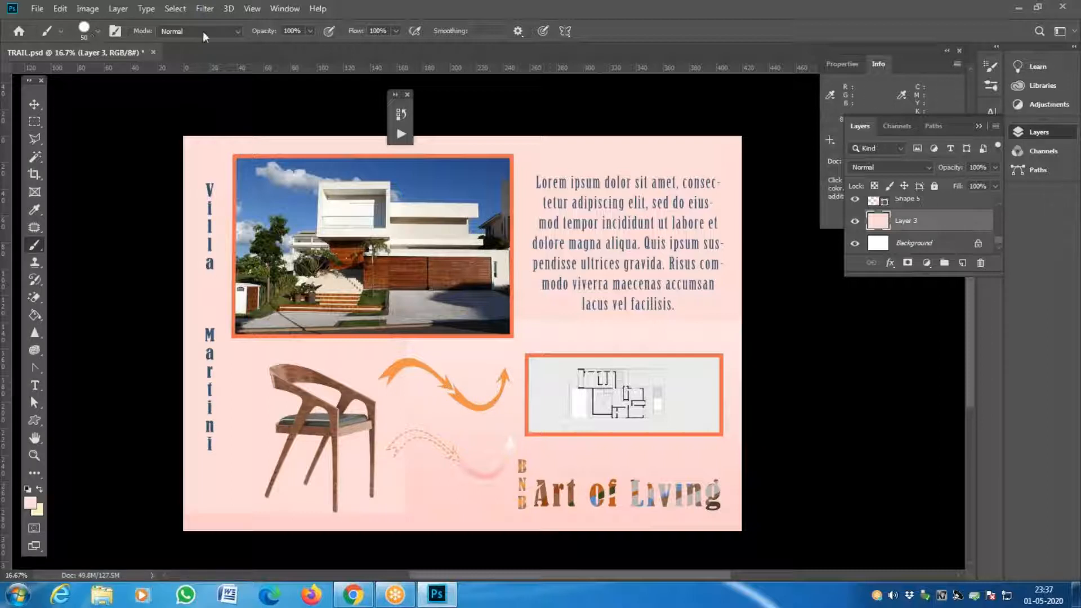
Step: Switch the brush preset to Soft Round from General Brushes
click(96, 32)
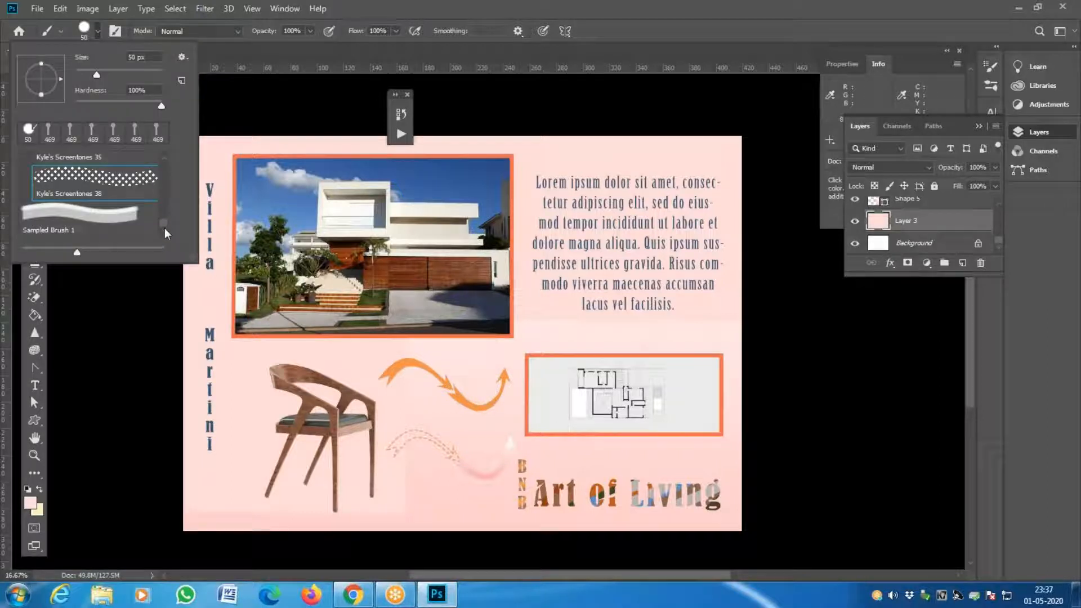
drag(164, 221, 175, 142)
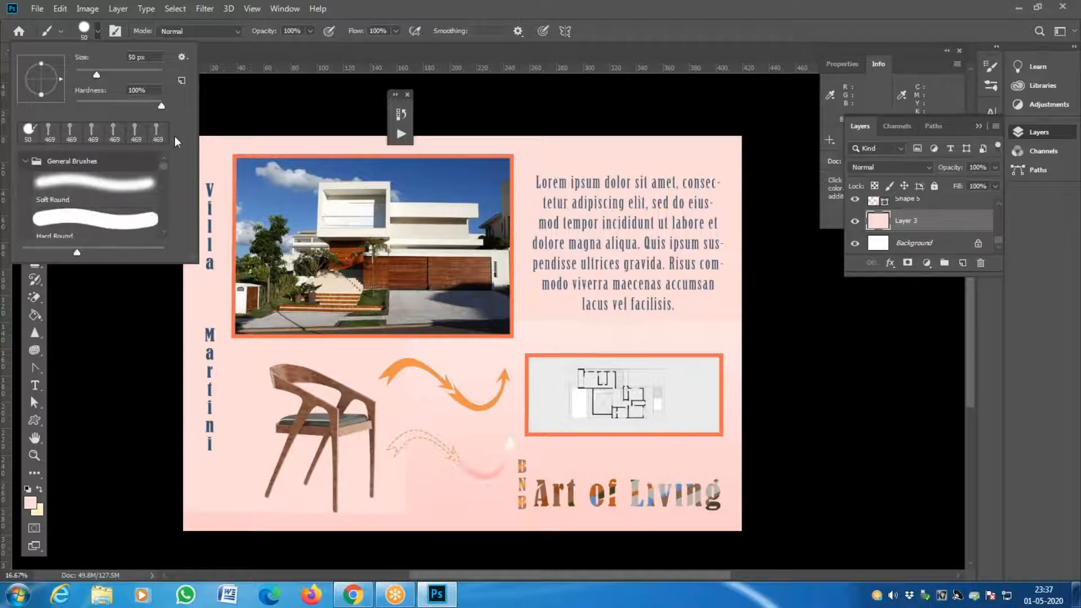
double_click(112, 191)
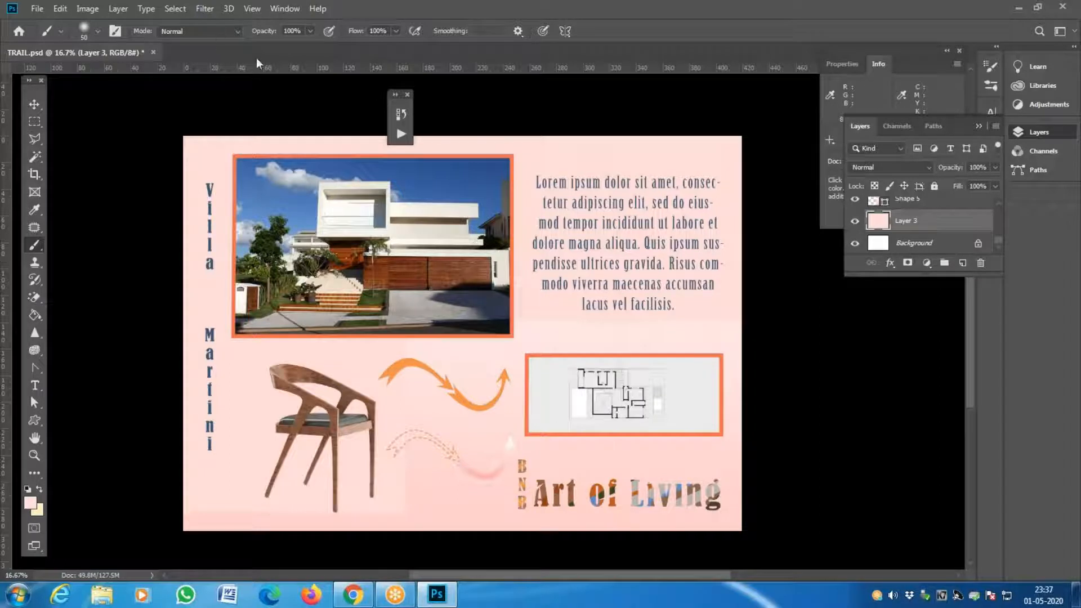
Step: Set the foreground colour to bright red ff0c00 and return to the Brush tool
click(30, 500)
mouse_move(374, 332)
mouse_down()
mouse_move(401, 240)
mouse_move(470, 227)
mouse_up()
drag(423, 255, 408, 257)
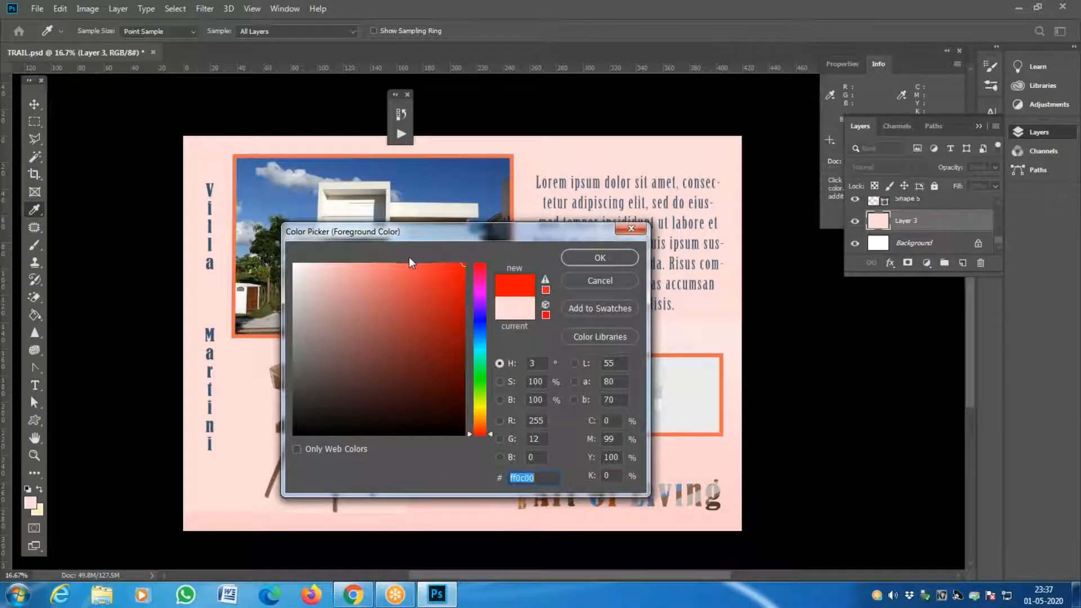
click(598, 258)
key(b)
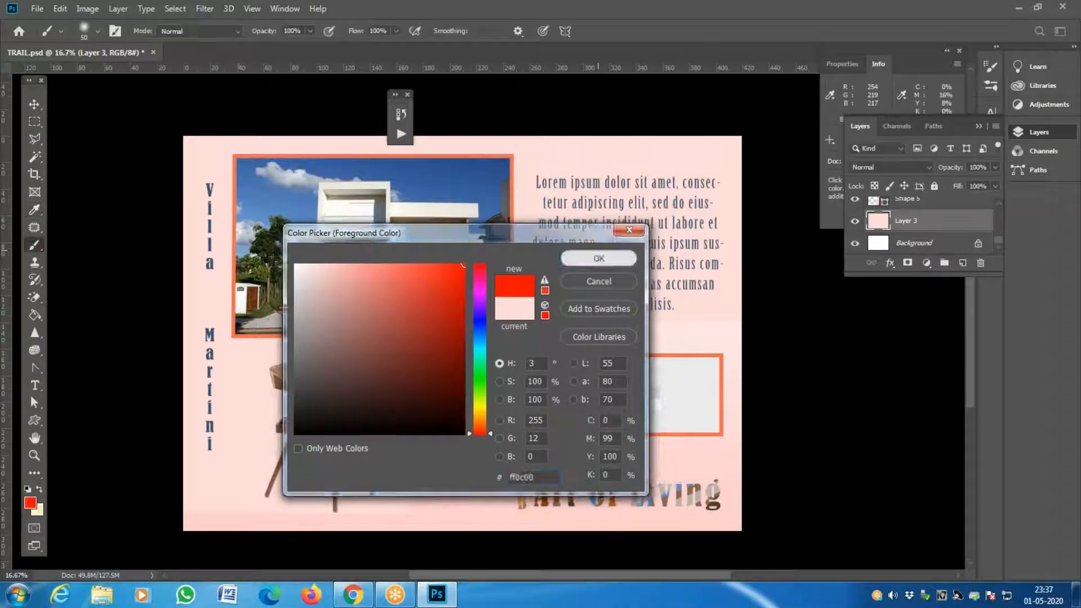
Step: Try two red 50 px soft round strokes below the house photo on Layer 3 and undo both
right_click(385, 358)
key(Escape)
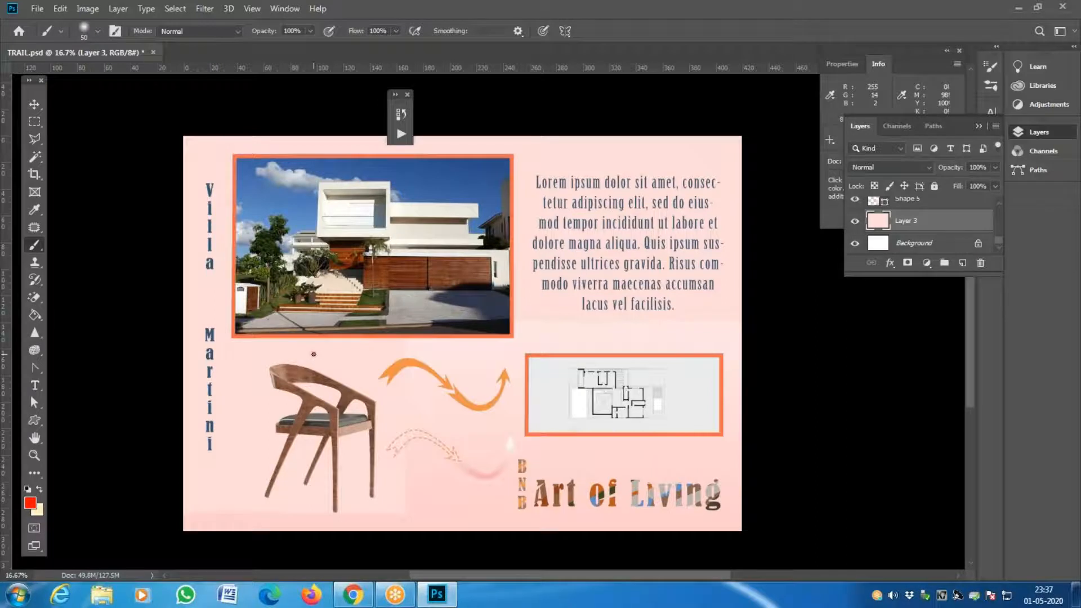
drag(312, 355, 505, 338)
mouse_move(439, 372)
mouse_down()
mouse_move(669, 337)
mouse_move(741, 356)
mouse_up()
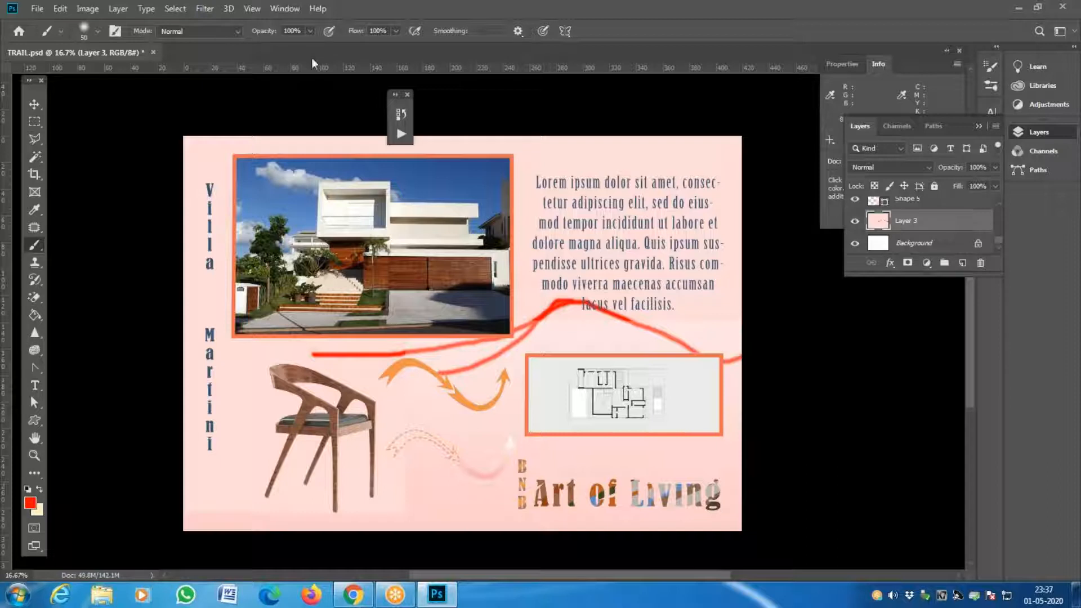
key(ctrl+z)
key(ctrl+z)
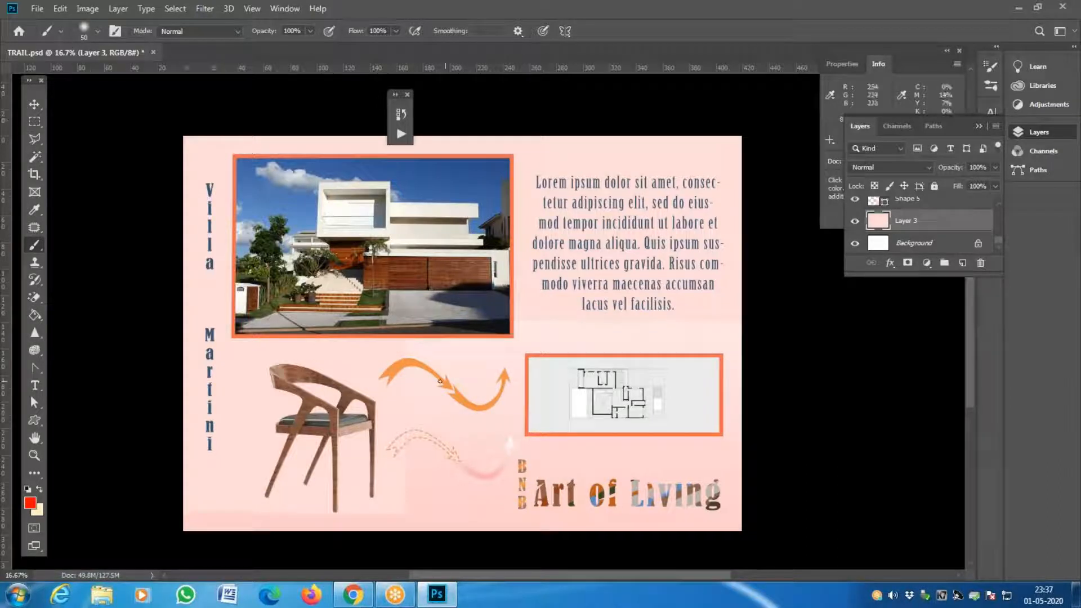
Step: Enlarge the soft round brush to 306 px, try a red stroke beside the chair and undo that stroke
right_click(415, 416)
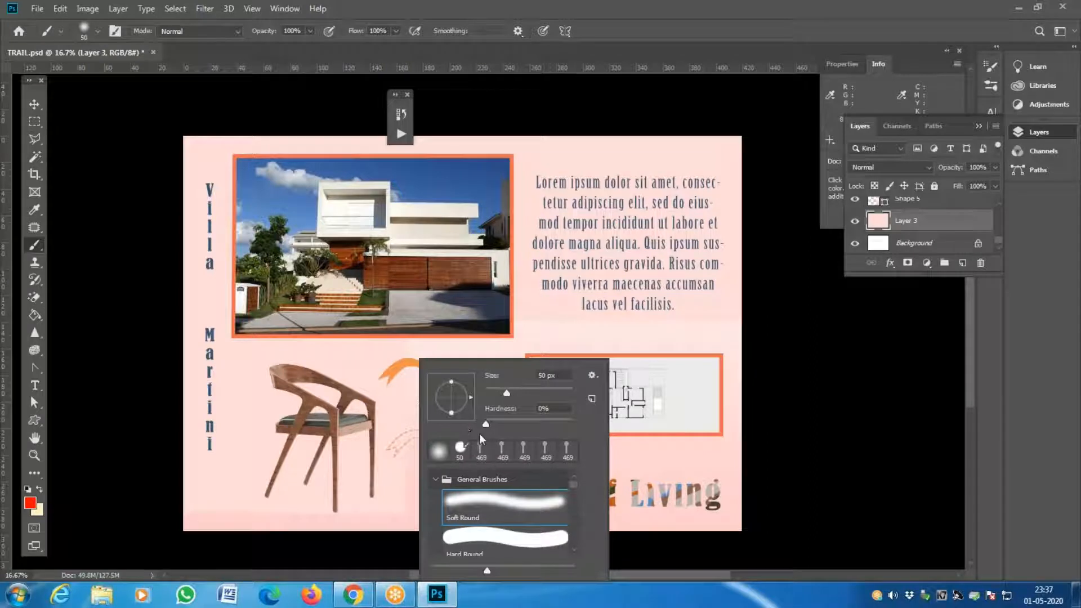
drag(506, 393, 555, 393)
mouse_move(389, 370)
mouse_down()
mouse_move(574, 326)
mouse_move(441, 537)
mouse_up()
key(ctrl+z)
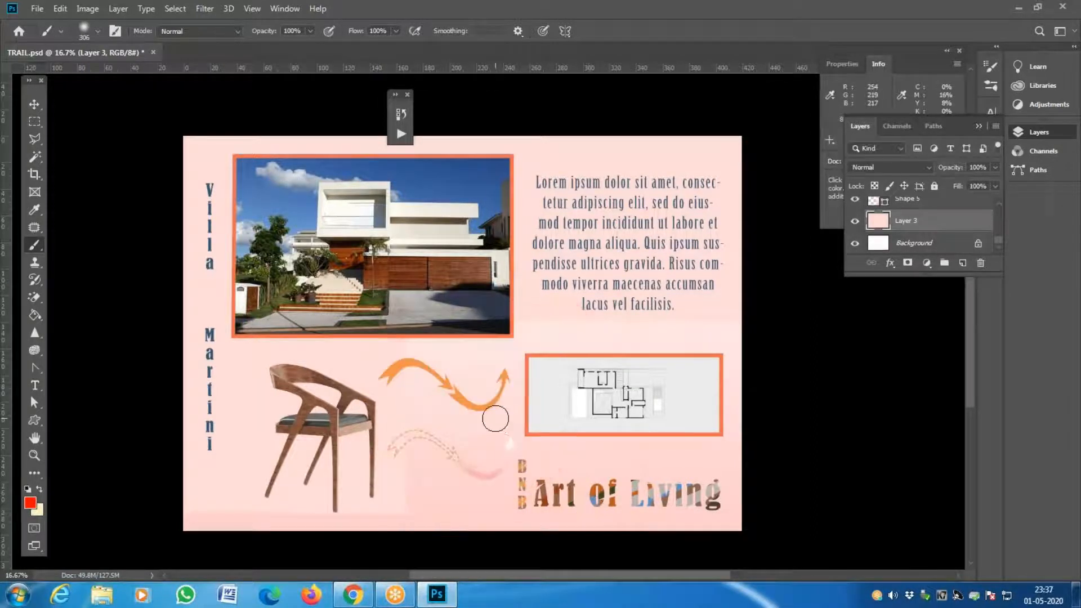
Step: Set the soft round brush hardness to 66%, try two broad red strokes across the sheet and undo them
right_click(493, 421)
drag(566, 428, 626, 428)
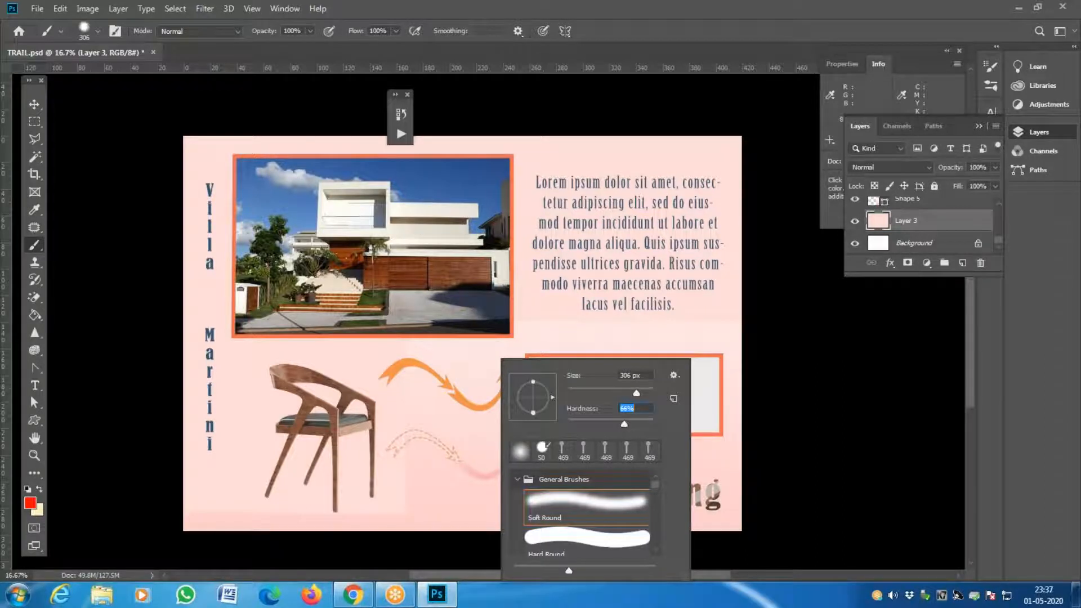
drag(536, 341, 723, 282)
drag(588, 348, 248, 485)
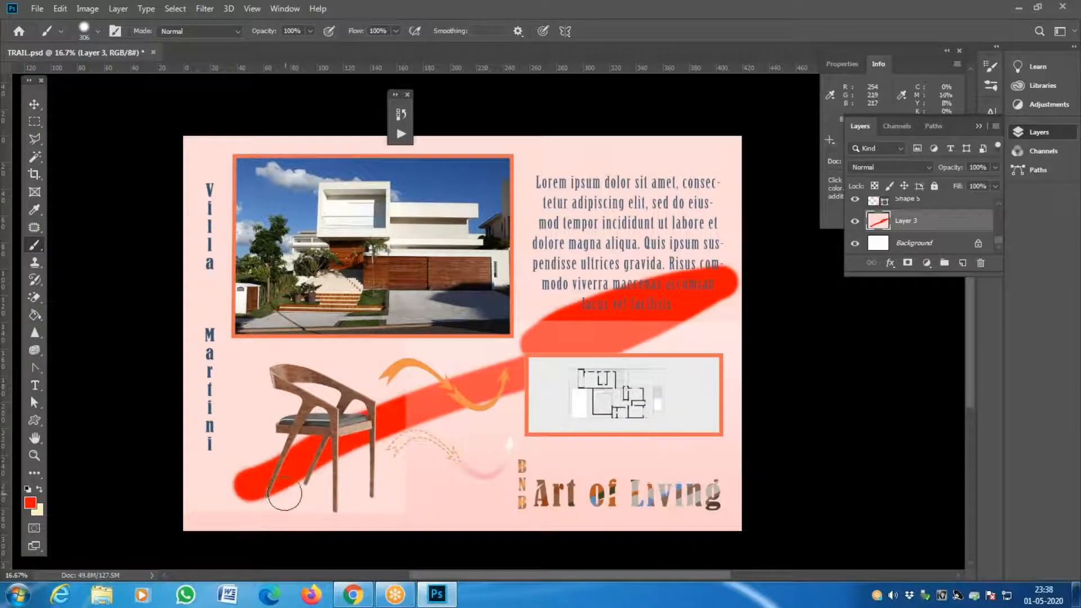
key(ctrl+z)
Step: Raise the brush hardness to 100%, try a diagonal red stroke from the orange arrow up to the paragraph and undo it
right_click(460, 361)
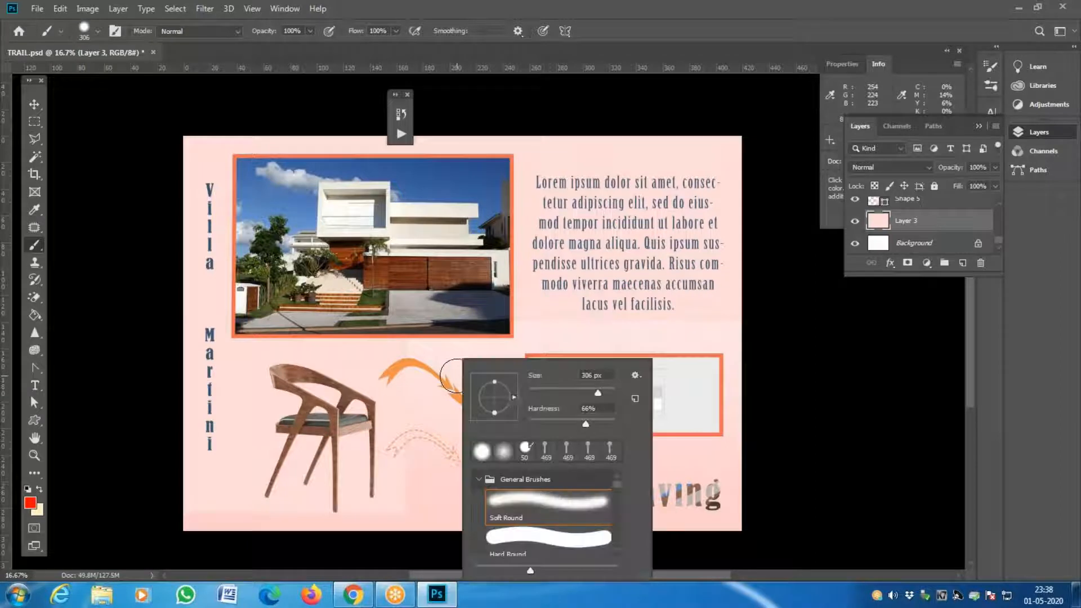
mouse_move(428, 410)
mouse_down()
mouse_move(442, 383)
mouse_move(653, 247)
mouse_up()
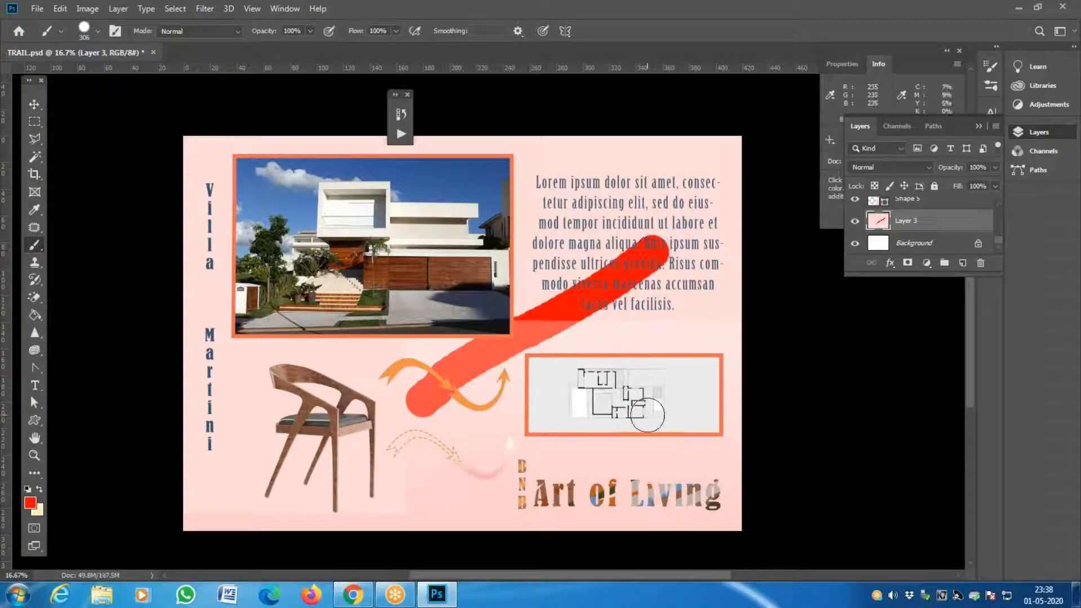
key(ctrl+z)
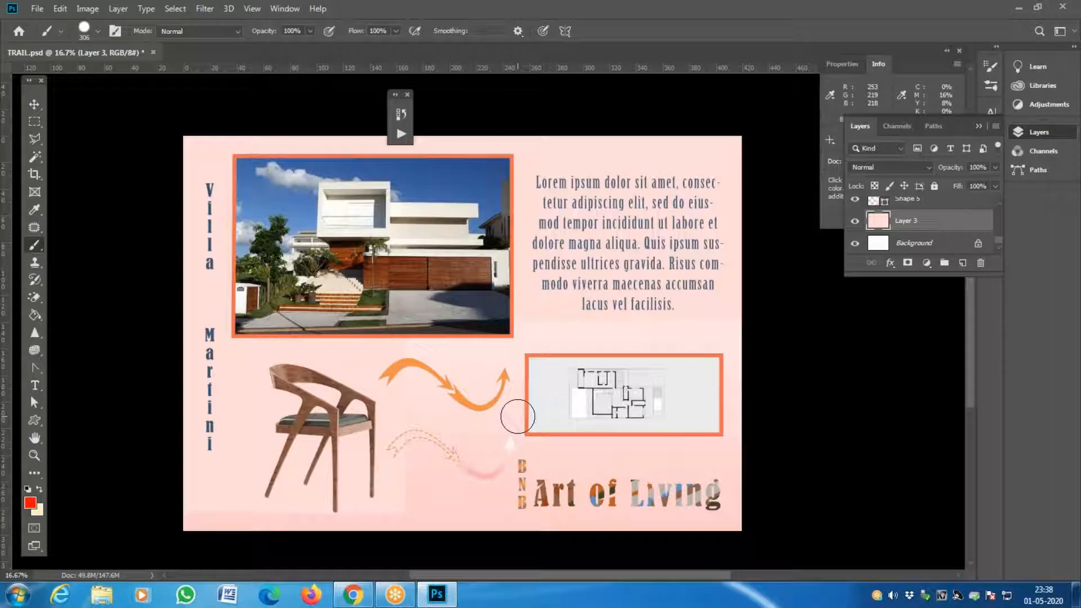
Step: Expand the Dry Media Brushes group and switch the brush preset to KYLE Ultimate Pencil Hard
right_click(415, 401)
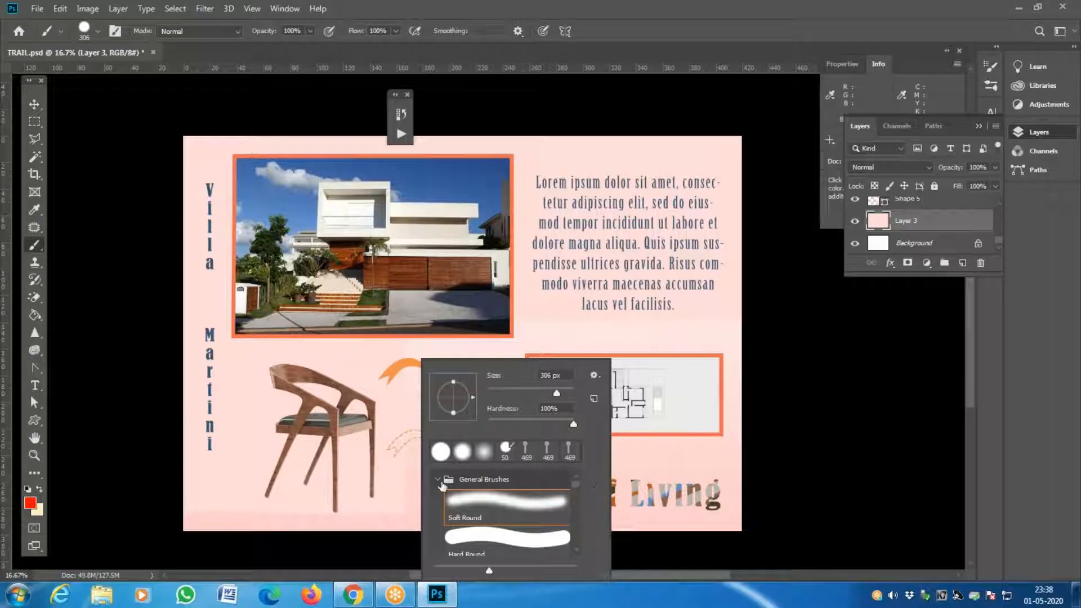
scroll(580, 549, down, 3)
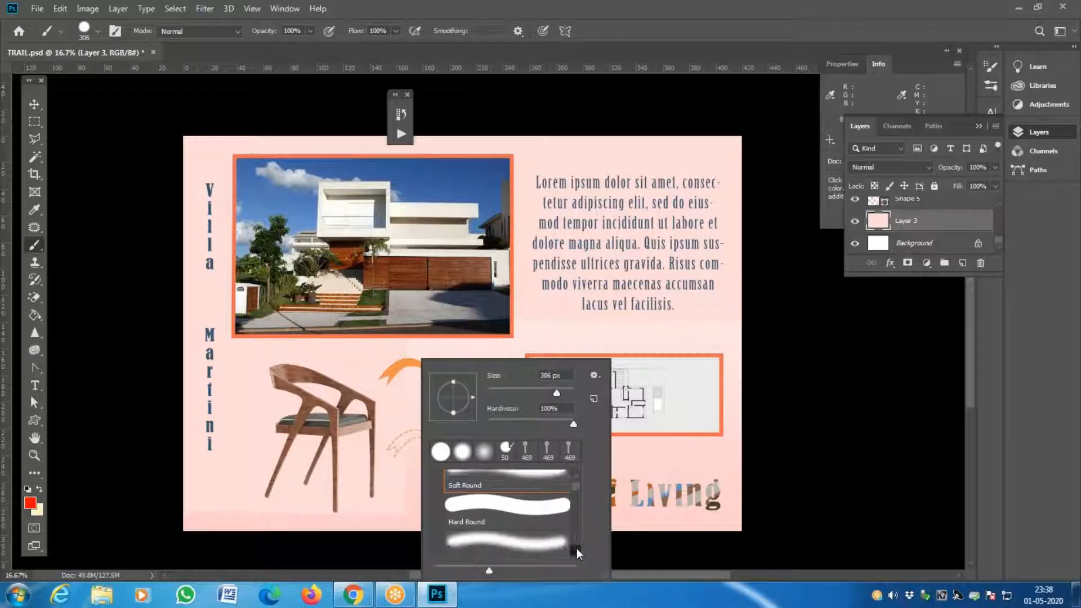
scroll(578, 554, down, 1)
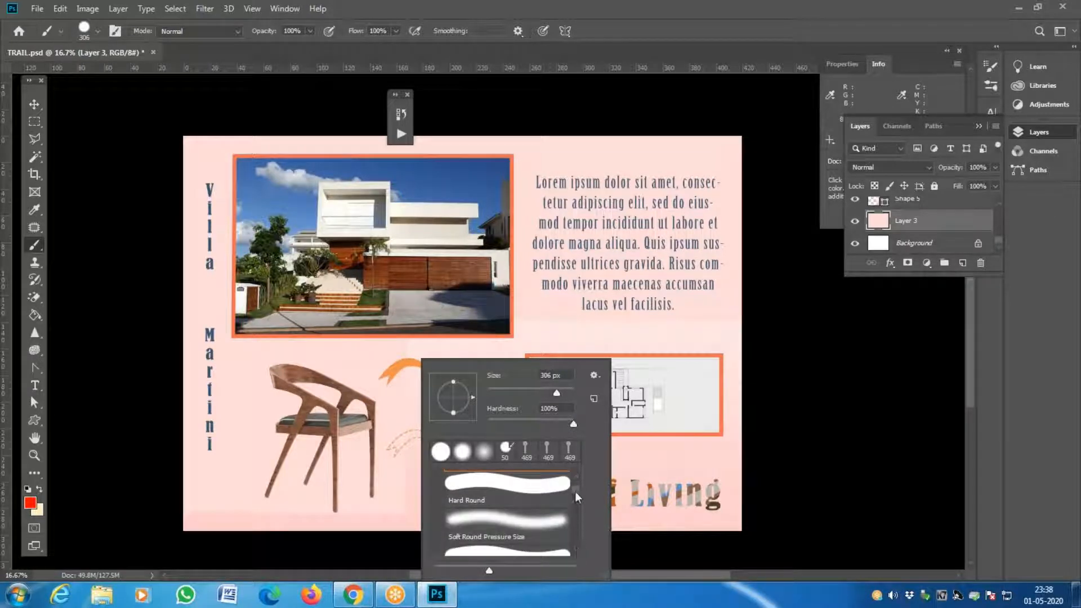
scroll(575, 497, down, 3)
scroll(577, 515, down, 3)
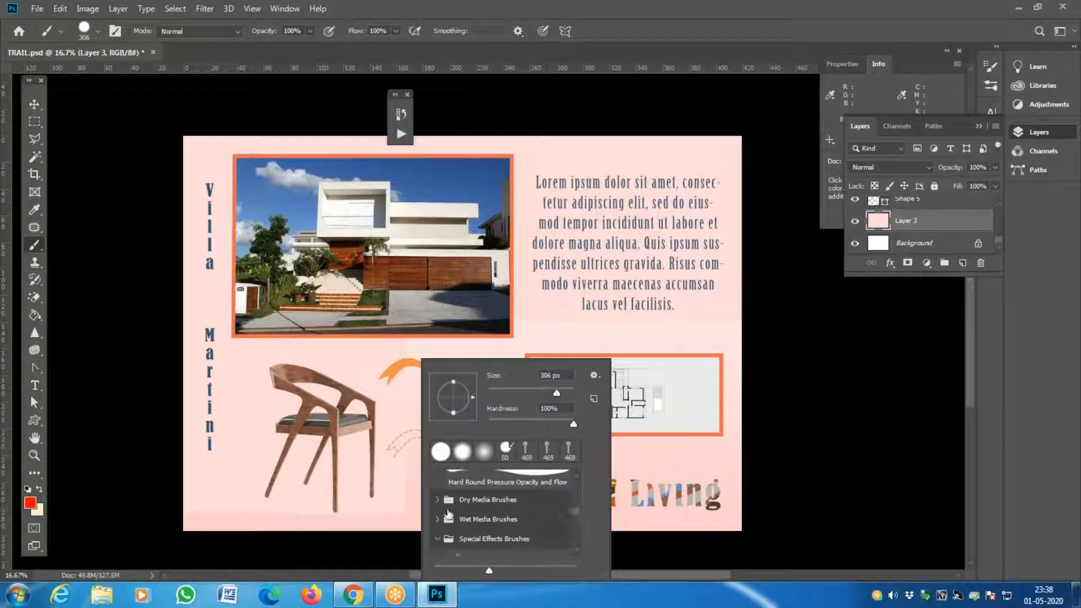
click(437, 499)
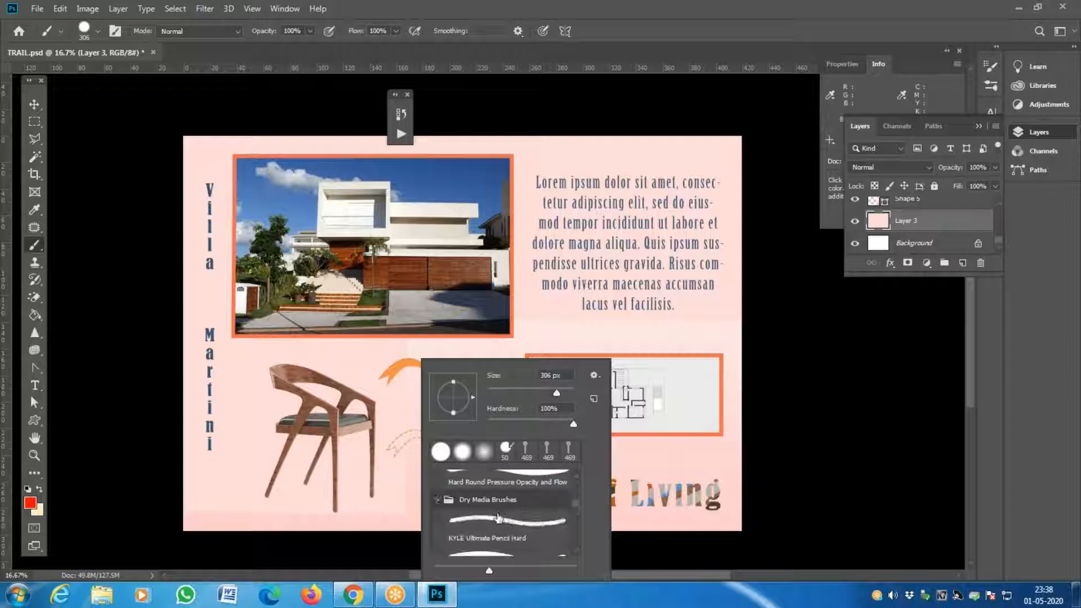
scroll(498, 517, down, 1)
click(498, 501)
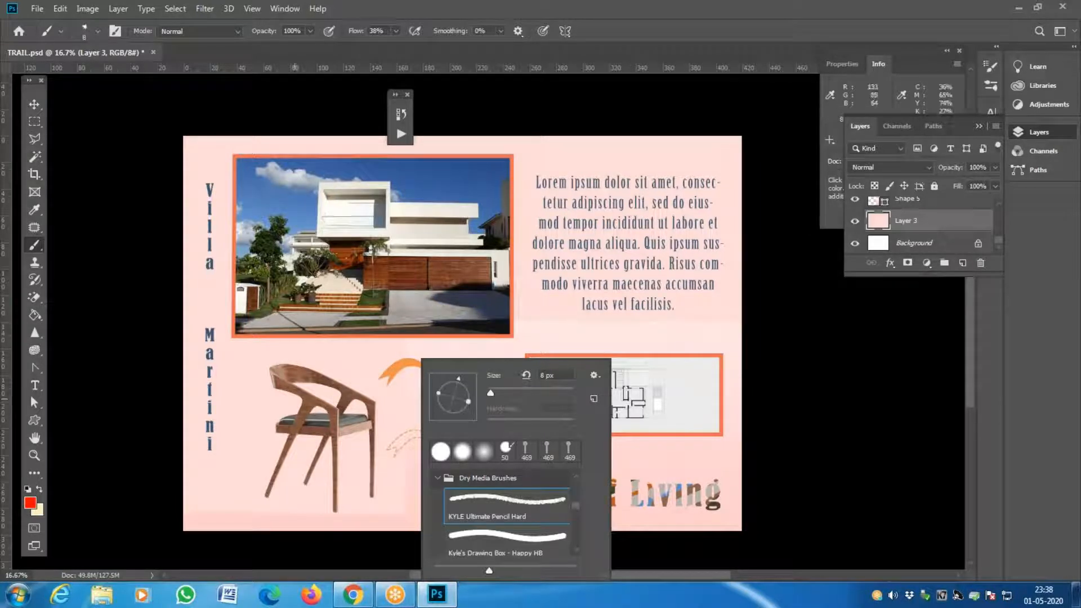
Step: Try red KYLE Ultimate Pencil Hard strokes at 8 px and 480 px across the pink background and undo them all
drag(312, 365, 575, 339)
right_click(602, 333)
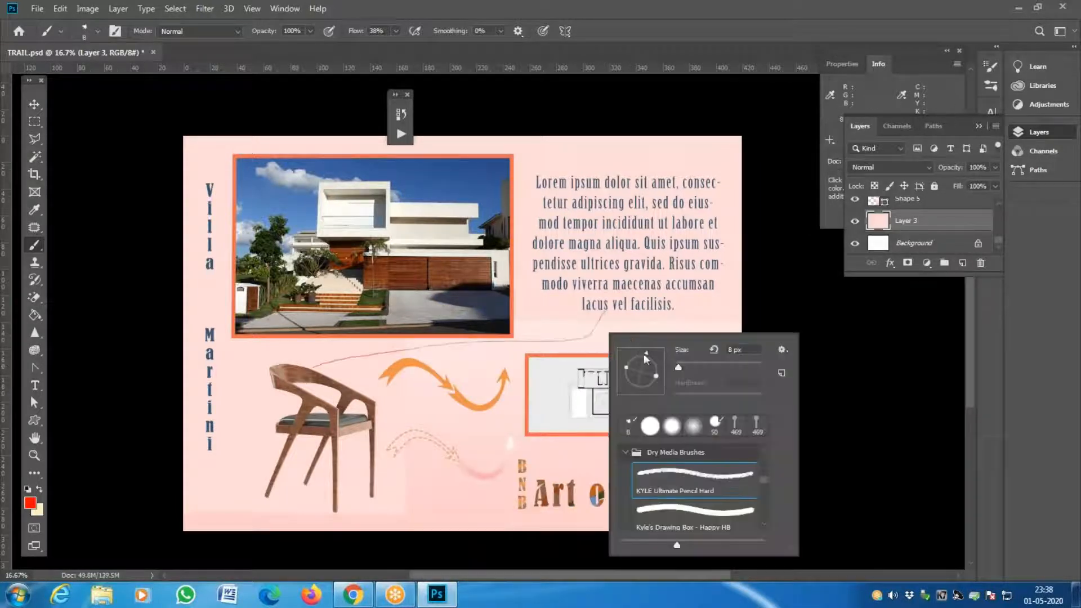
drag(678, 370, 754, 371)
mouse_move(375, 422)
mouse_down()
mouse_move(717, 299)
mouse_move(721, 326)
mouse_move(653, 169)
mouse_move(409, 246)
mouse_up()
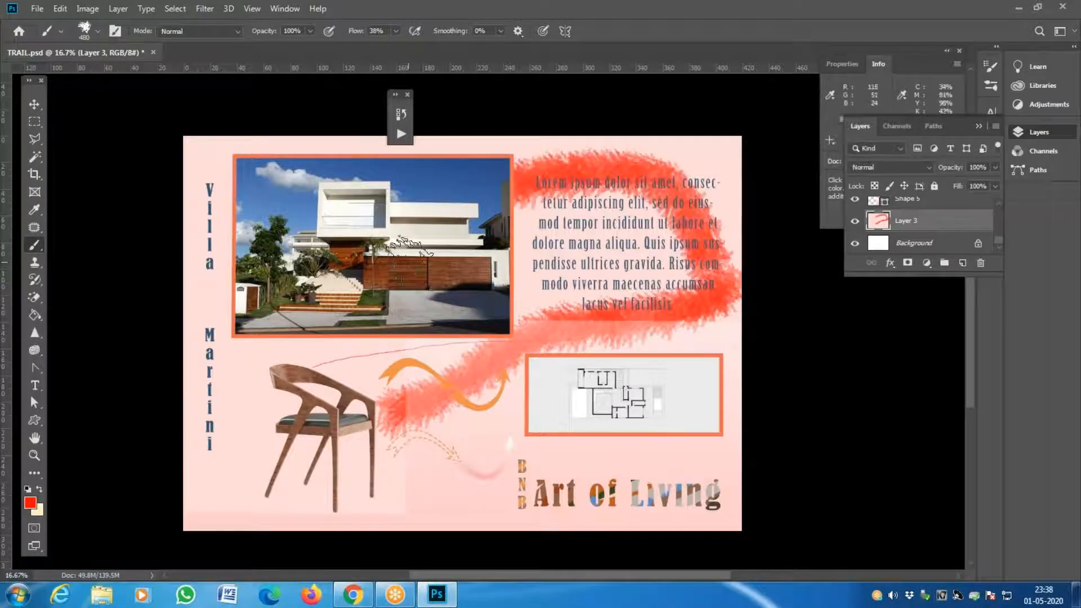
right_click(403, 364)
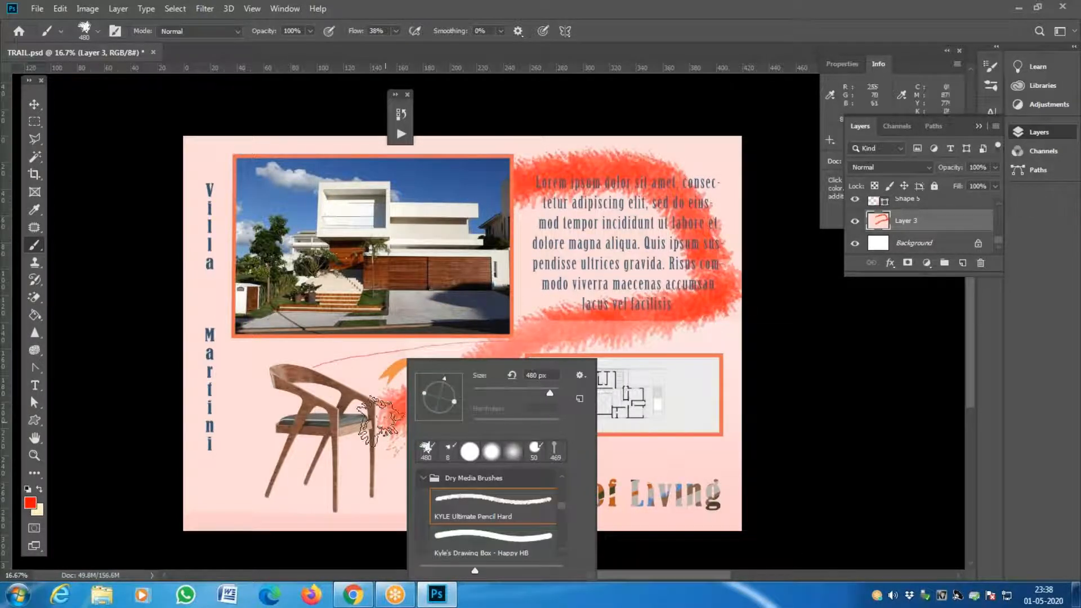
drag(297, 370, 153, 394)
key(ctrl+z)
key(ctrl+z)
key(ctrl+z)
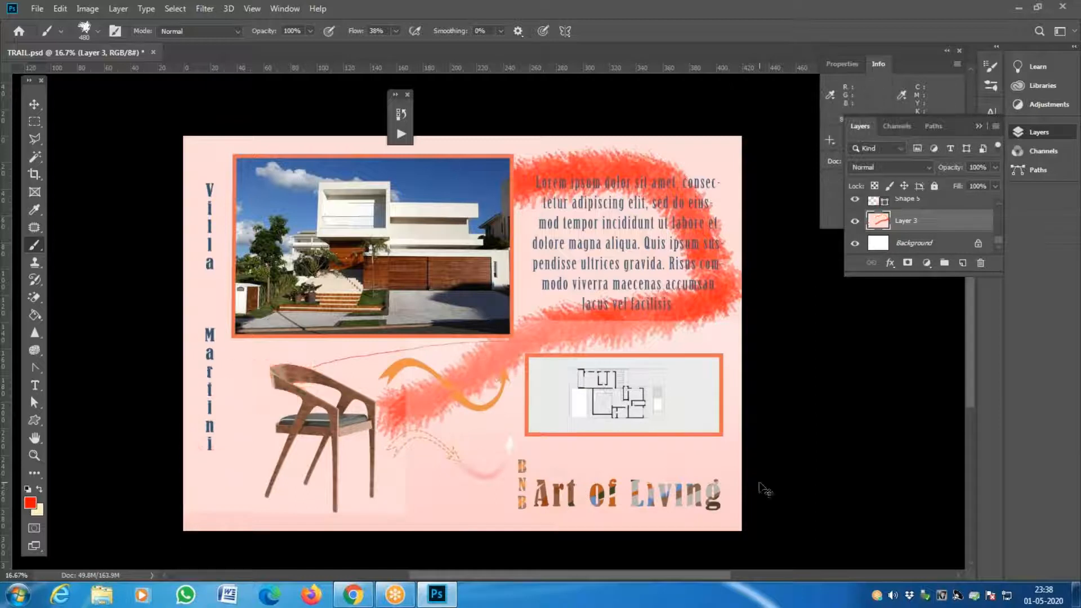
Step: Switch the brush to KYLE Bonus Chunky Charcoal and paint a red 112 px stroke between the chair and the orange arrow
right_click(461, 397)
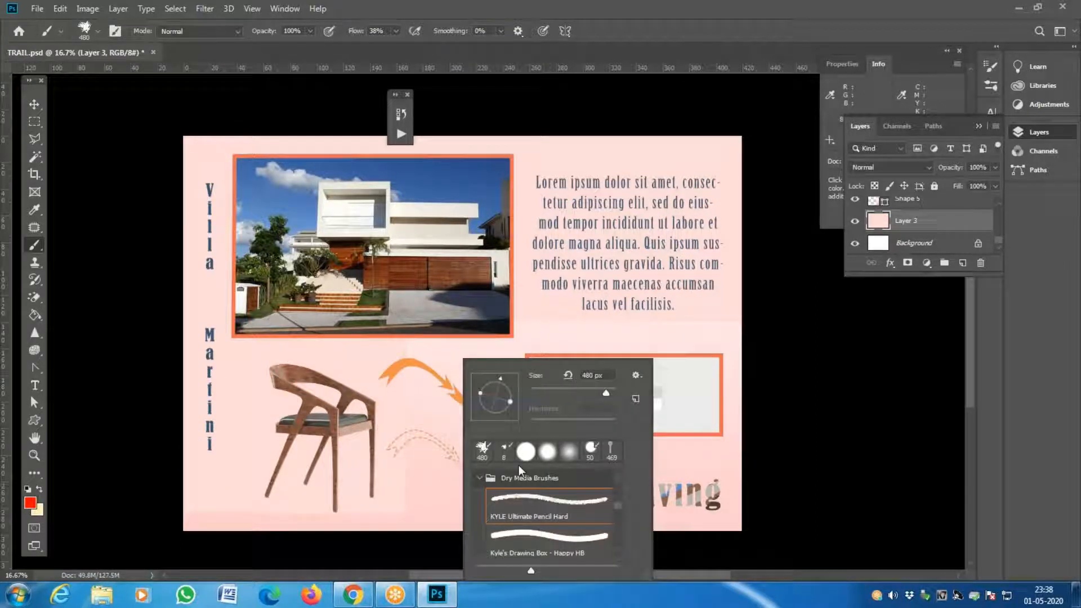
scroll(621, 509, down, 3)
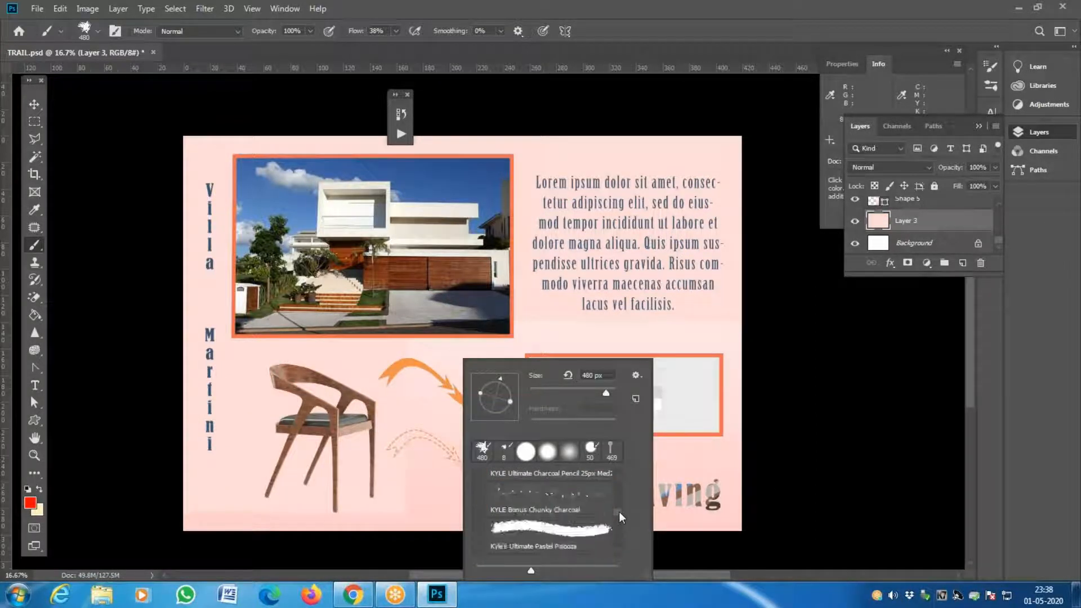
double_click(560, 499)
drag(352, 470, 499, 393)
Step: Enlarge the Chunky Charcoal brush to 5000 px, try painting red texture over the whole background and undo it
right_click(480, 437)
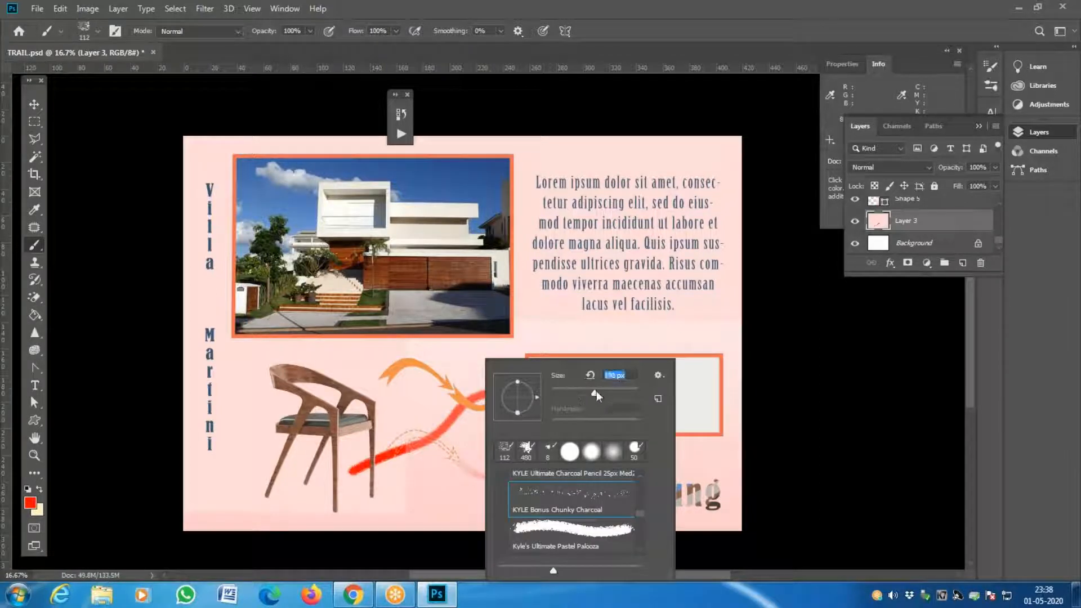
click(331, 316)
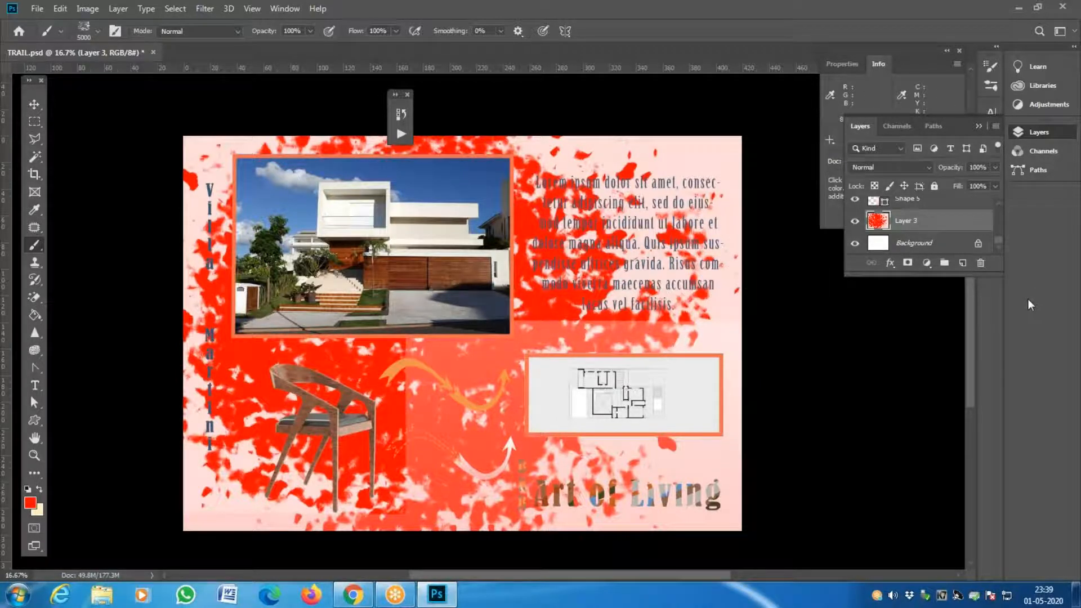
key(ctrl+z)
Step: Reduce the Chunky Charcoal brush to 1457 px, try a red stroke behind the chair, and undo it together with the earlier charcoal stroke
right_click(479, 280)
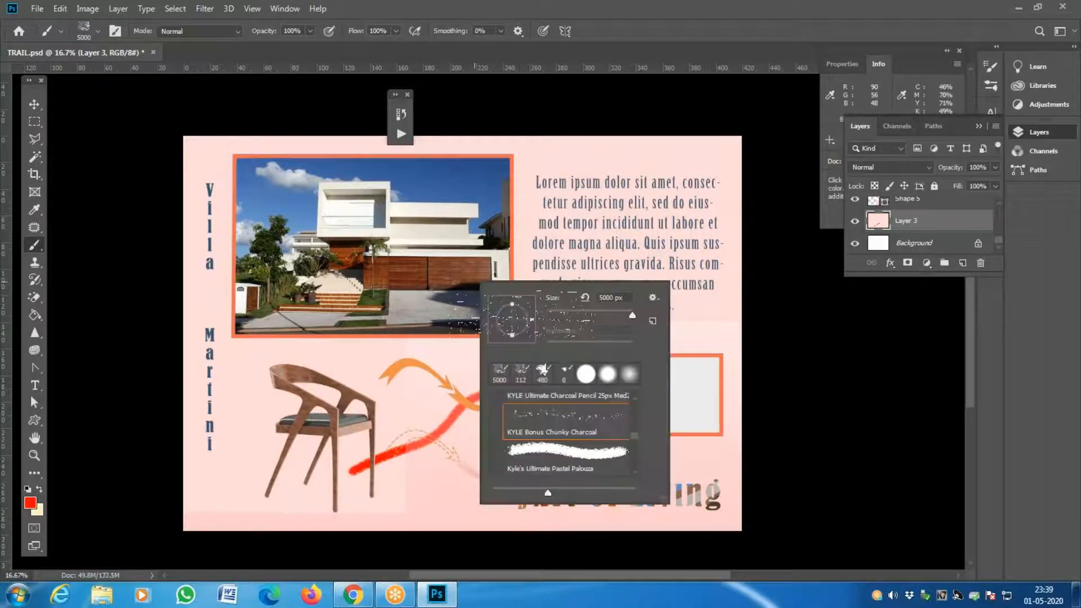
mouse_move(632, 315)
mouse_down()
mouse_move(605, 321)
mouse_move(627, 319)
mouse_up()
mouse_move(223, 417)
mouse_down()
mouse_move(422, 421)
mouse_move(509, 362)
mouse_move(569, 226)
mouse_move(651, 222)
mouse_move(678, 291)
mouse_up()
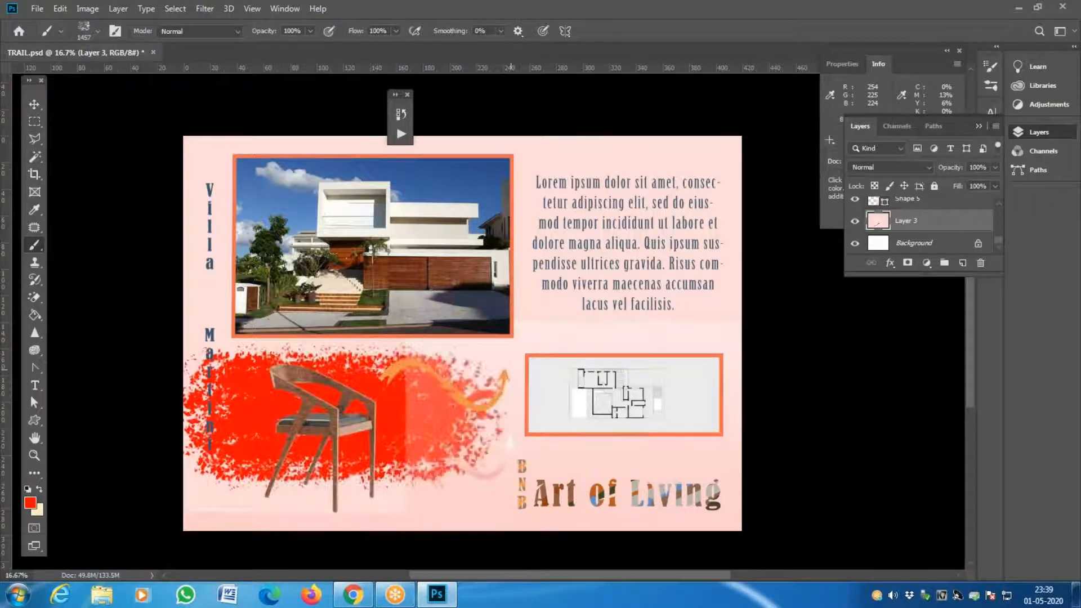
key(ctrl+z)
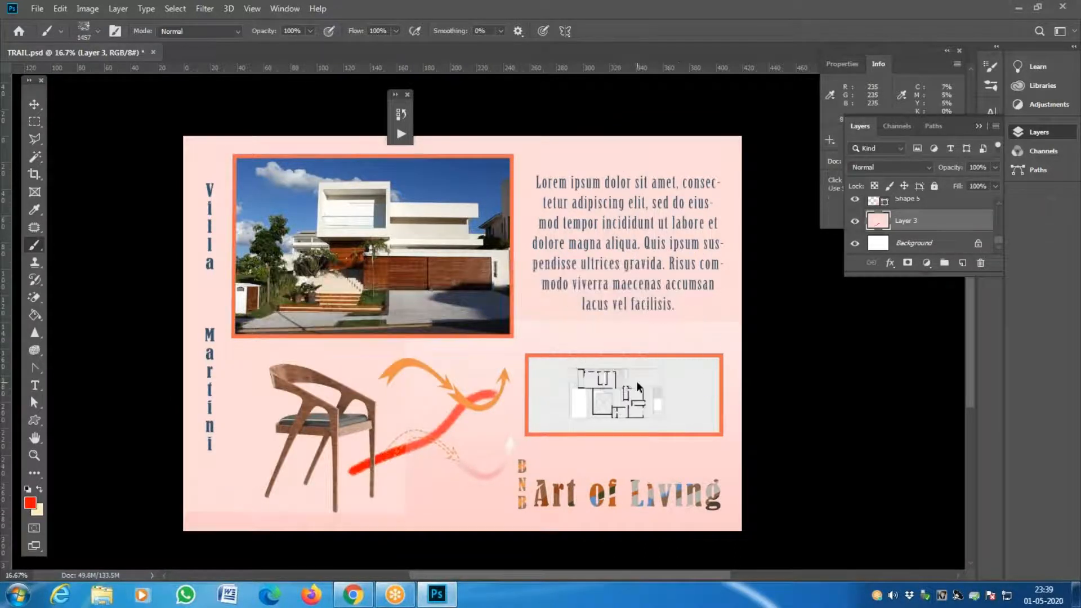
key(ctrl+z)
Step: Look through the Wet Media and Special Effects brushes and choose the All Purpose preset of Kyle's Concept Brushes
right_click(551, 360)
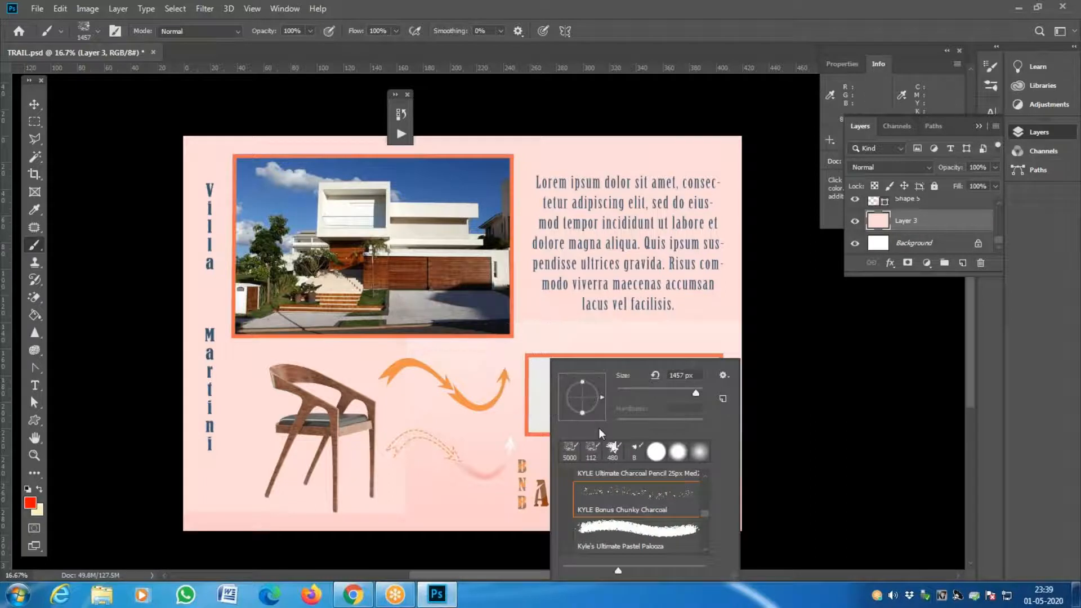
drag(705, 519, 705, 525)
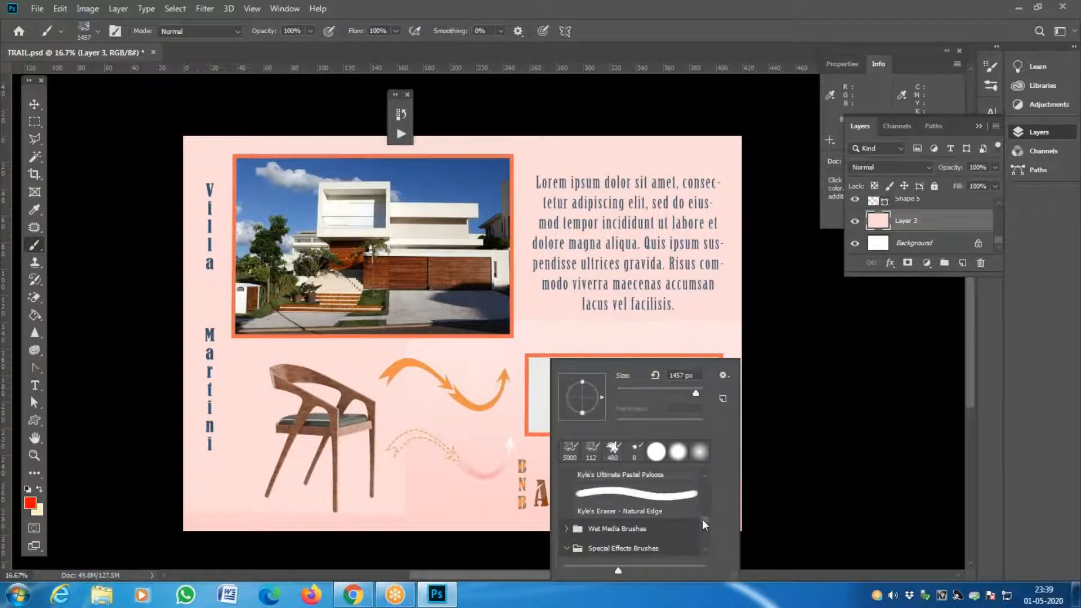
scroll(585, 529, down, 1)
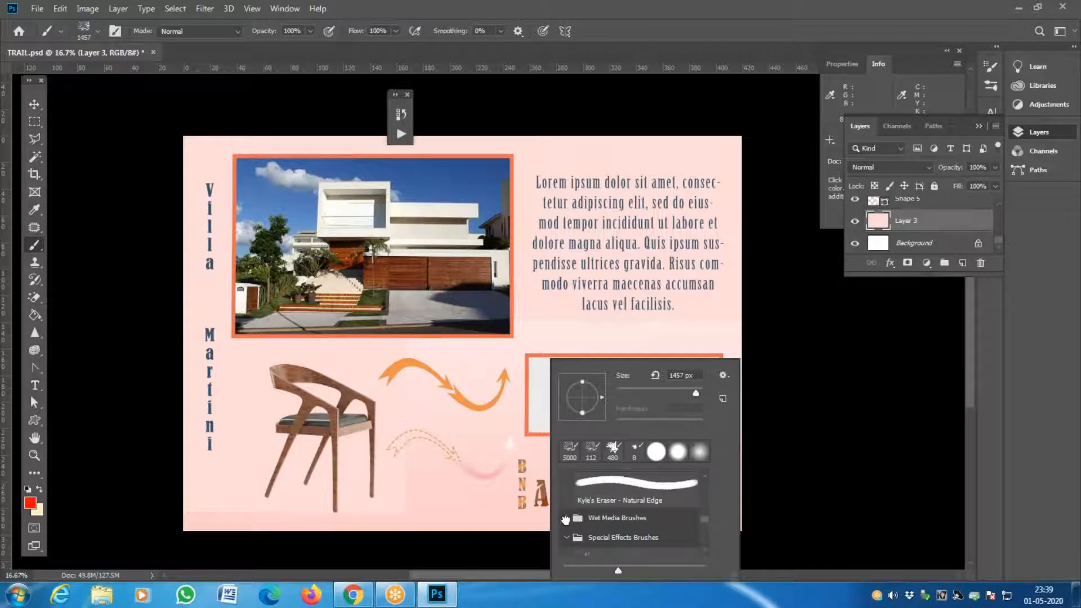
click(565, 518)
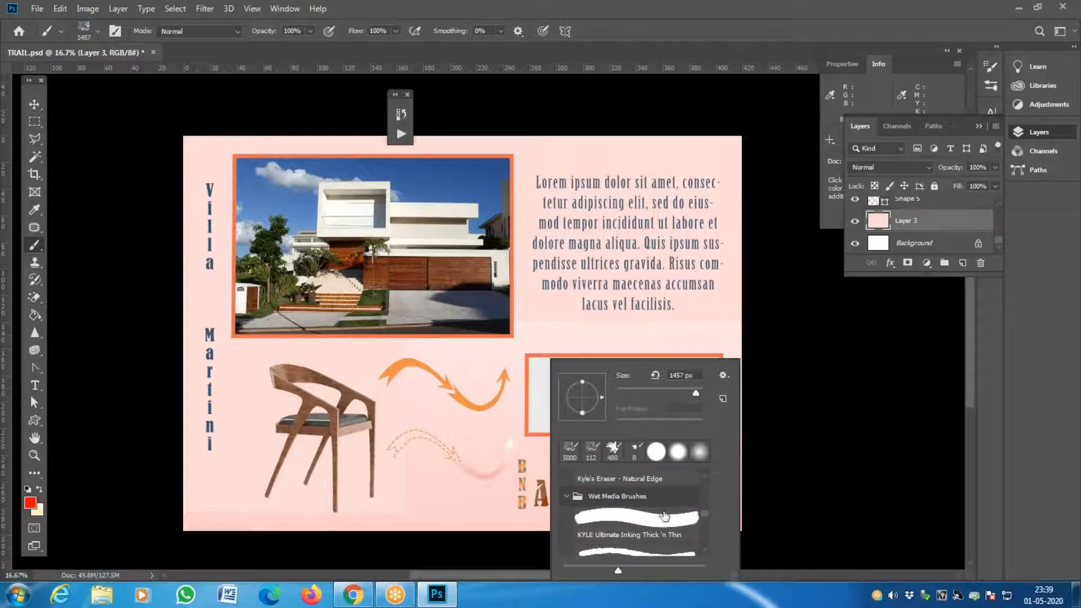
scroll(664, 515, down, 5)
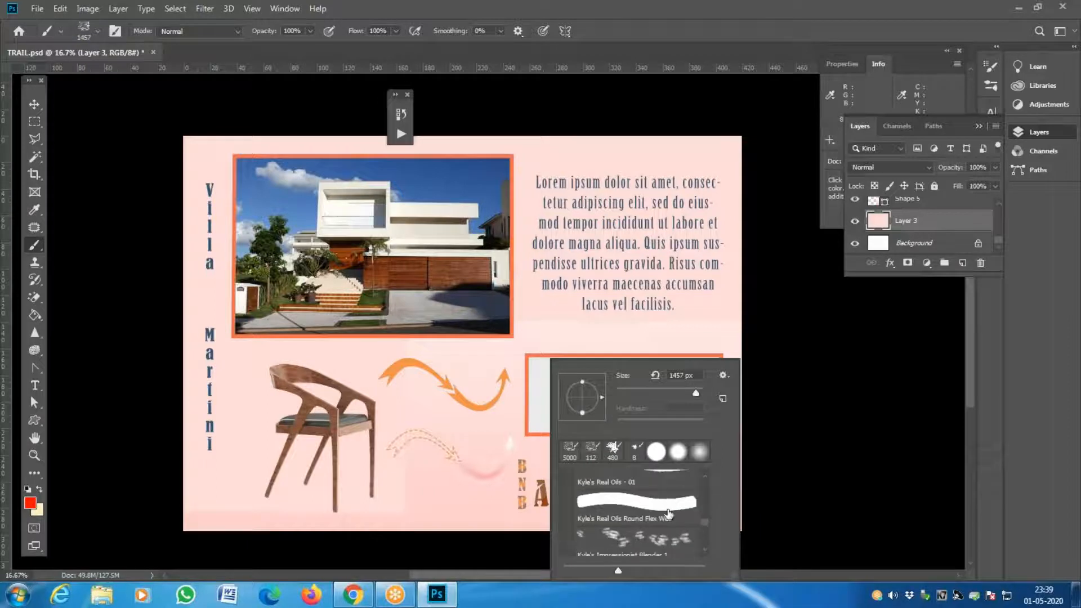
scroll(668, 514, down, 2)
scroll(670, 518, down, 5)
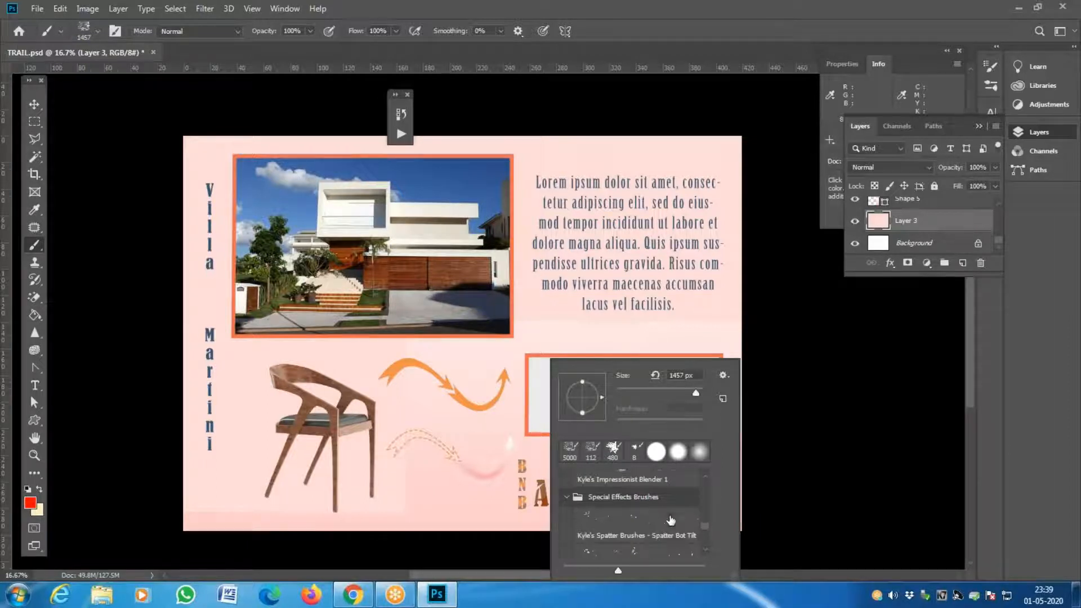
scroll(681, 513, down, 5)
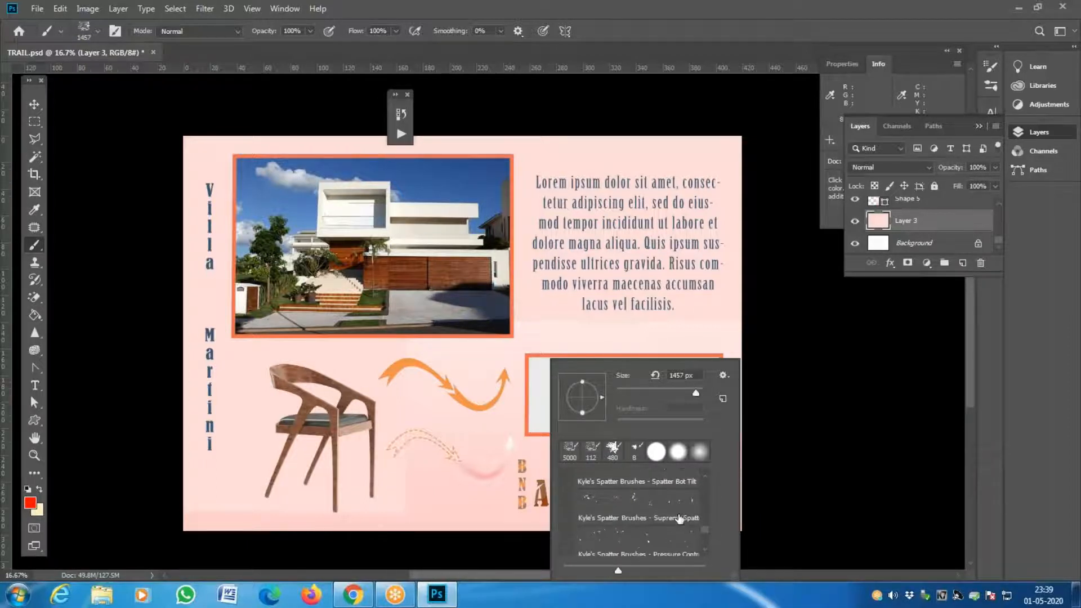
scroll(650, 533, down, 8)
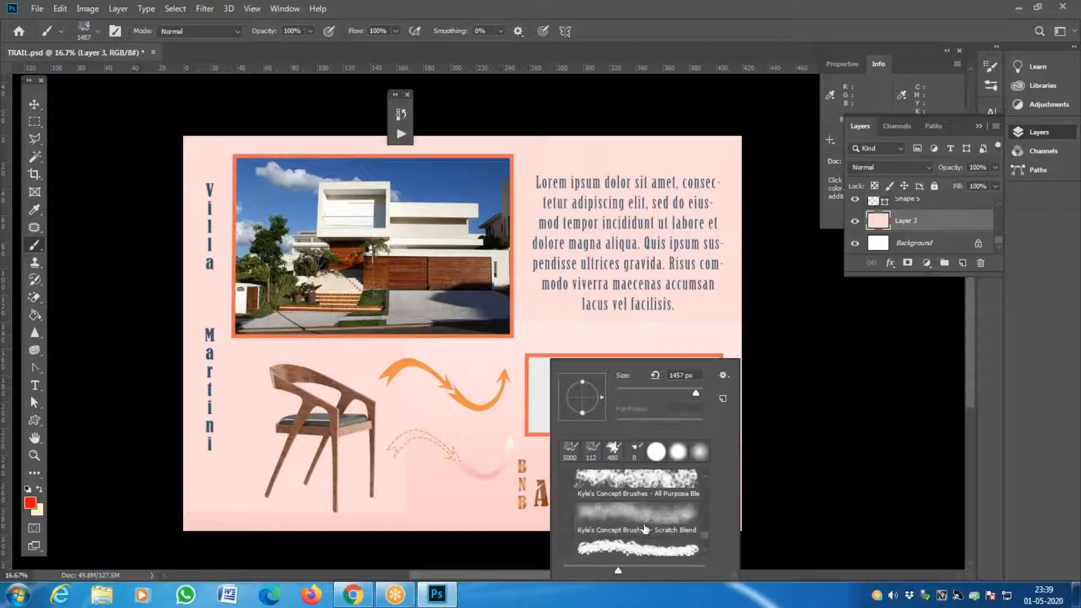
click(662, 479)
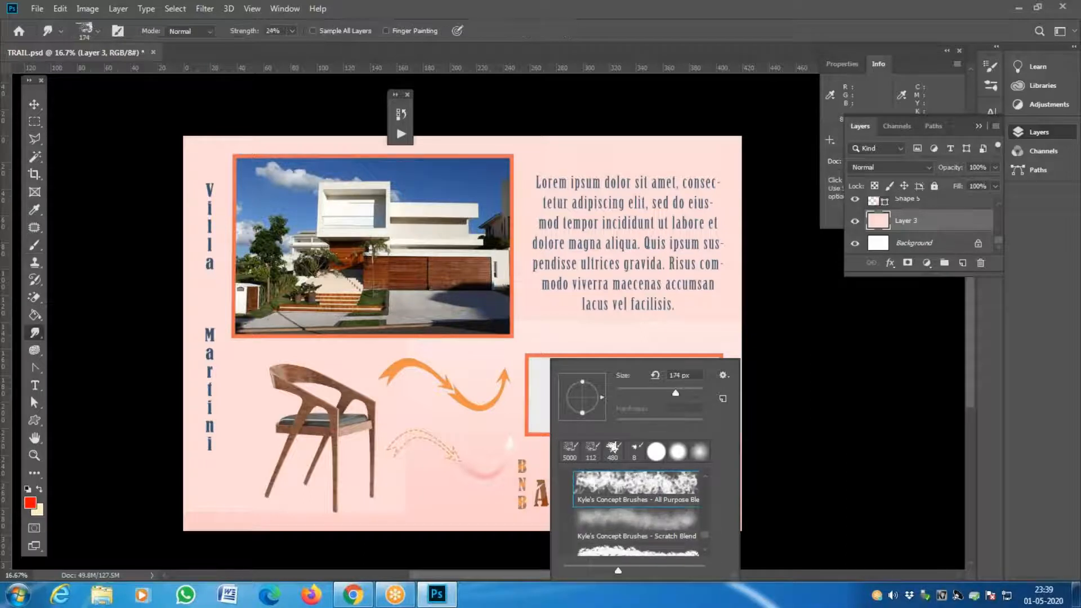
click(400, 296)
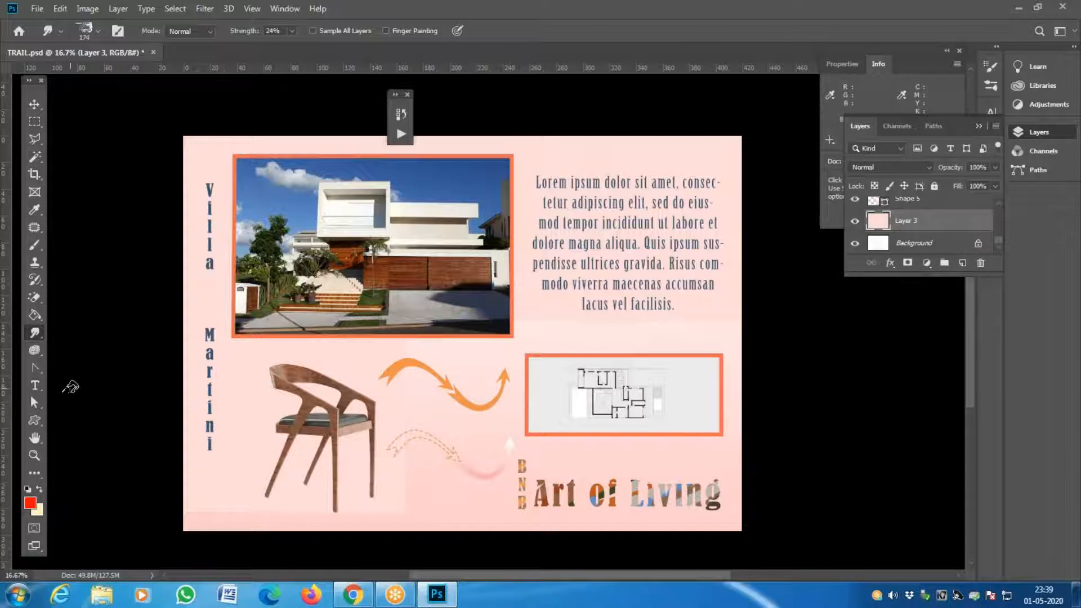
Step: Return to the Brush tool, try a red 1457 px Chunky Charcoal stroke from the orange arrow to the paragraph and undo it
key(b)
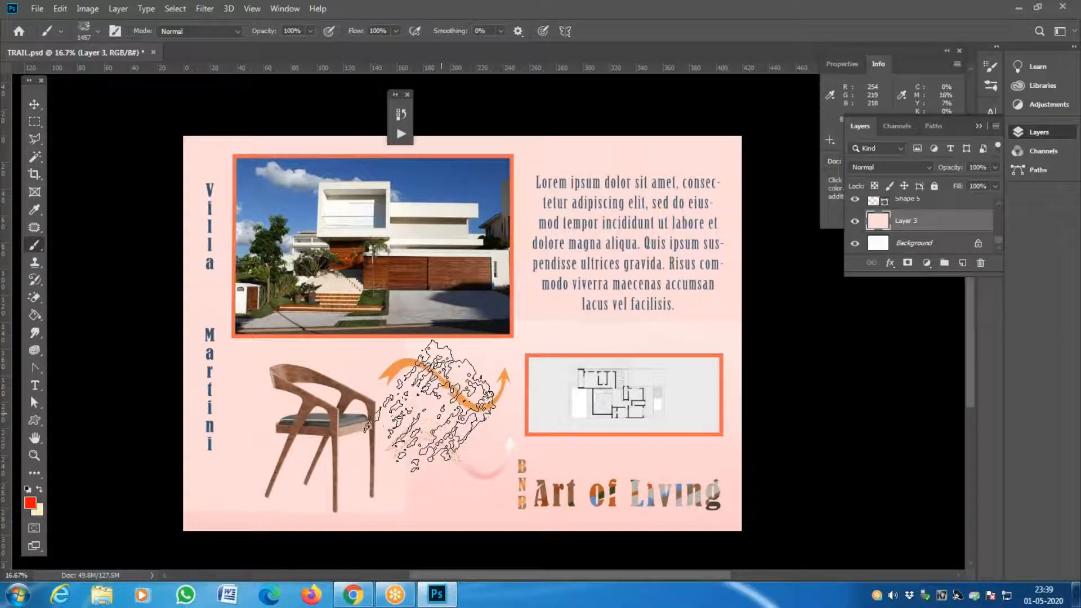
click(456, 410)
mouse_move(492, 378)
mouse_down()
mouse_move(614, 316)
mouse_move(670, 308)
mouse_up()
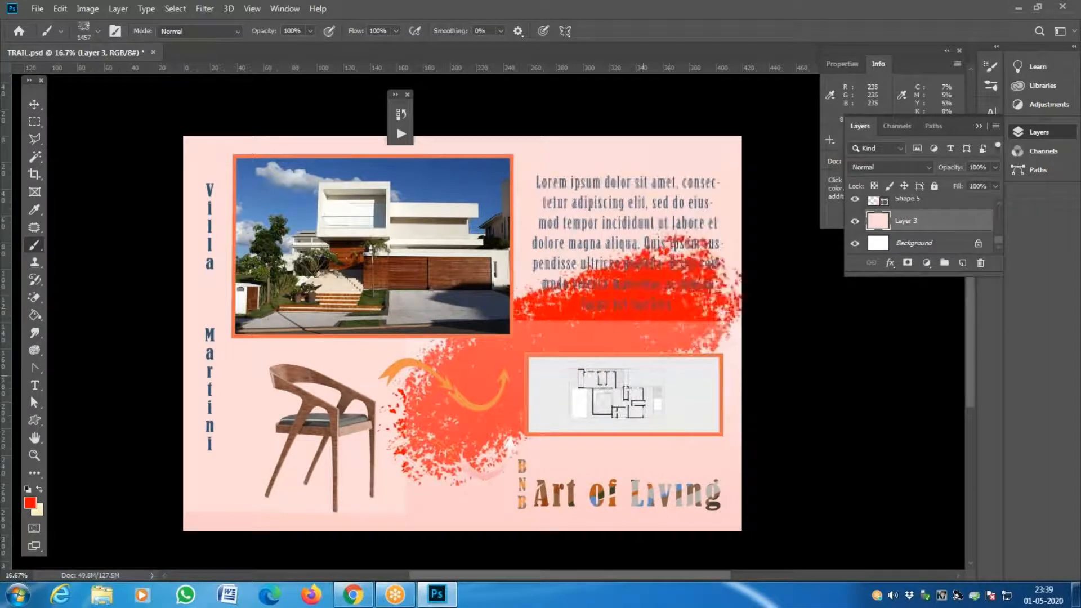
key(ctrl+z)
Step: Choose the Kyle's Ultimate Pastel Palooza preset, look through the Wet Media brushes and choose Kyle's Impressionist Blender 1
right_click(519, 315)
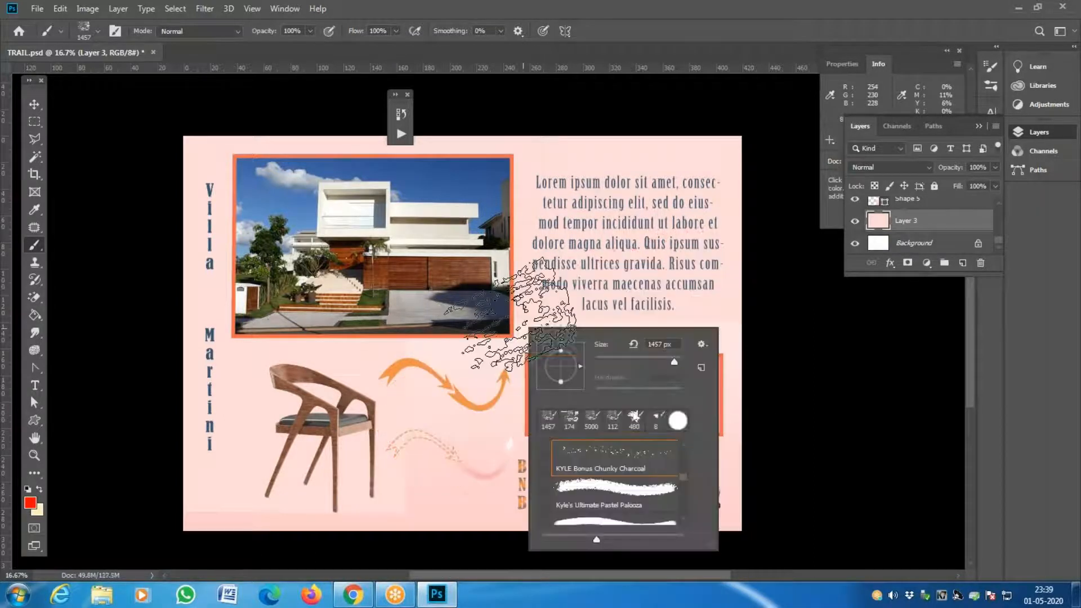
click(646, 492)
scroll(647, 494, down, 5)
scroll(652, 496, down, 5)
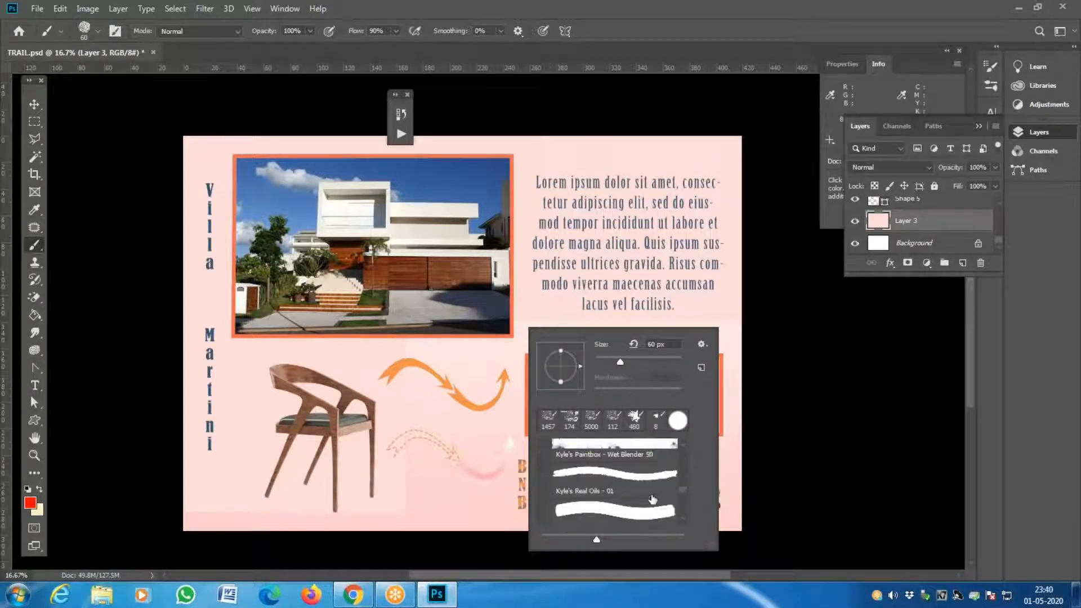
click(636, 478)
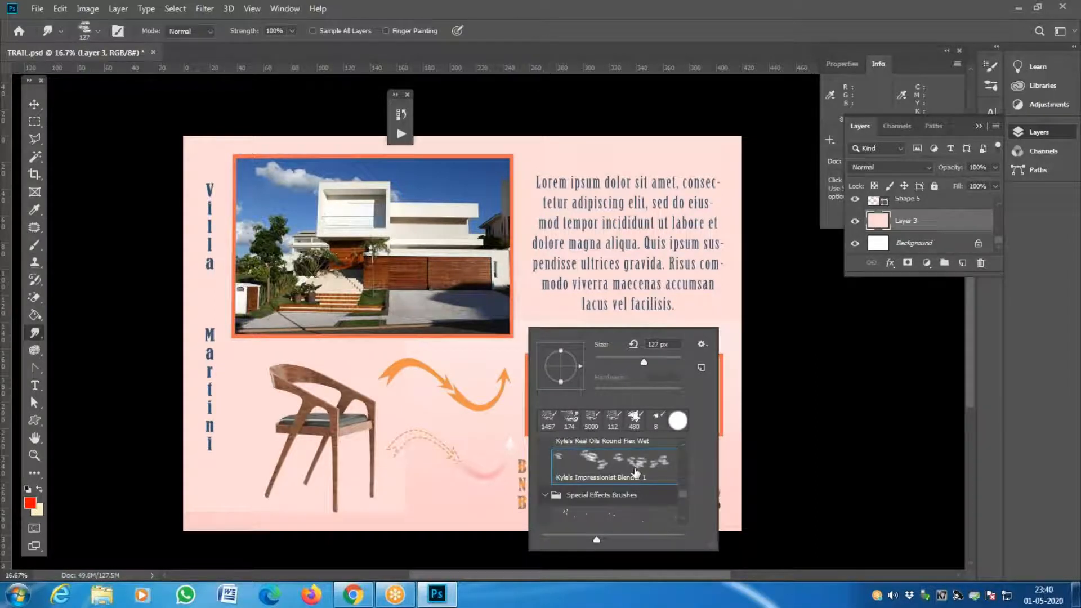
double_click(618, 469)
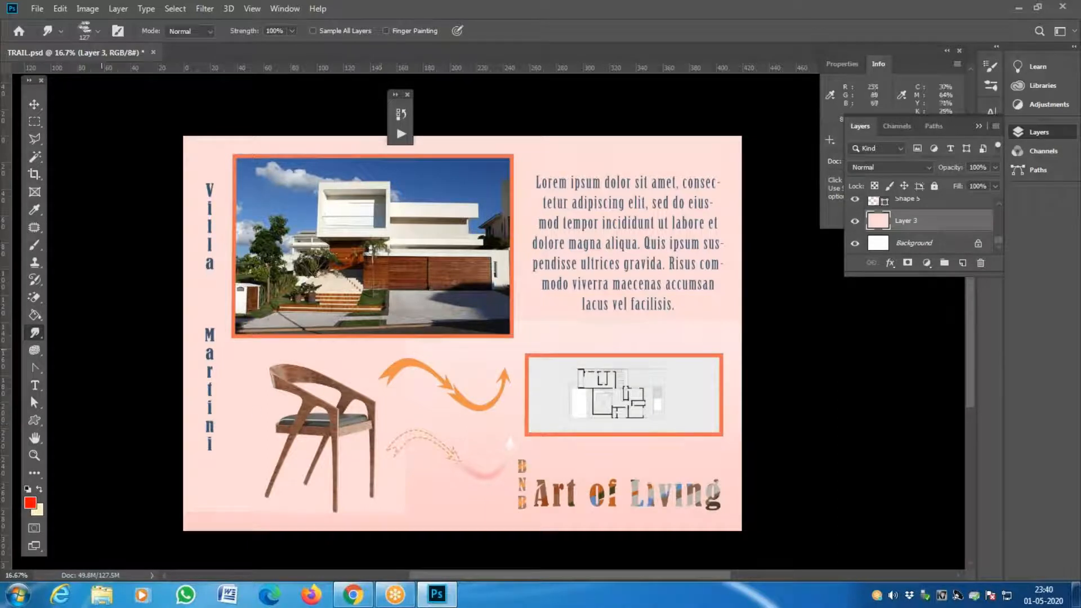
Step: Return to the Brush tool, try a short red 60 px Pastel Palooza stroke above the chair and undo it
click(35, 246)
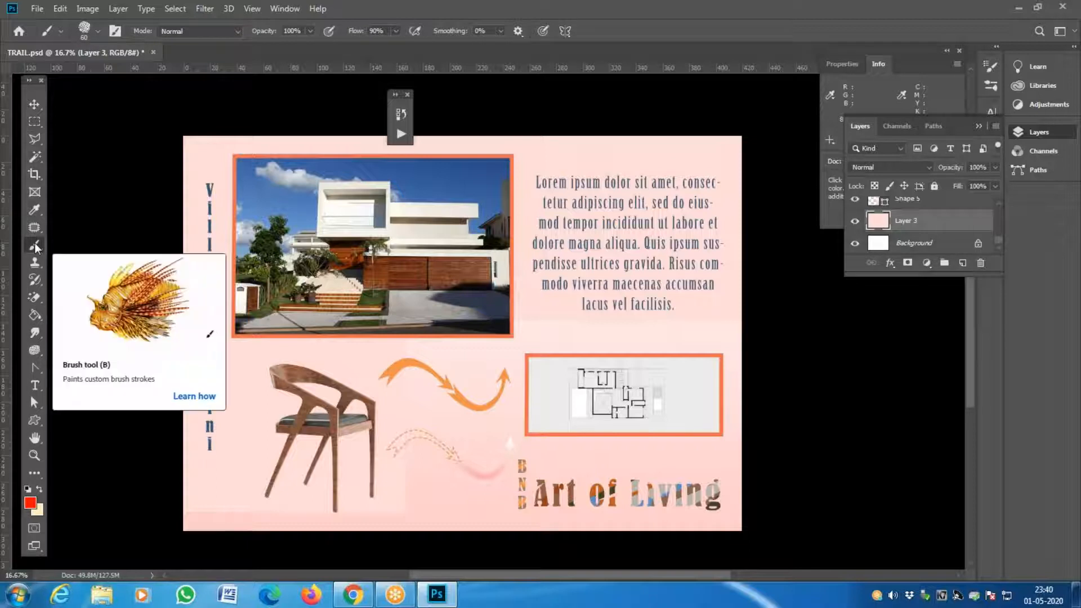
drag(328, 366, 359, 356)
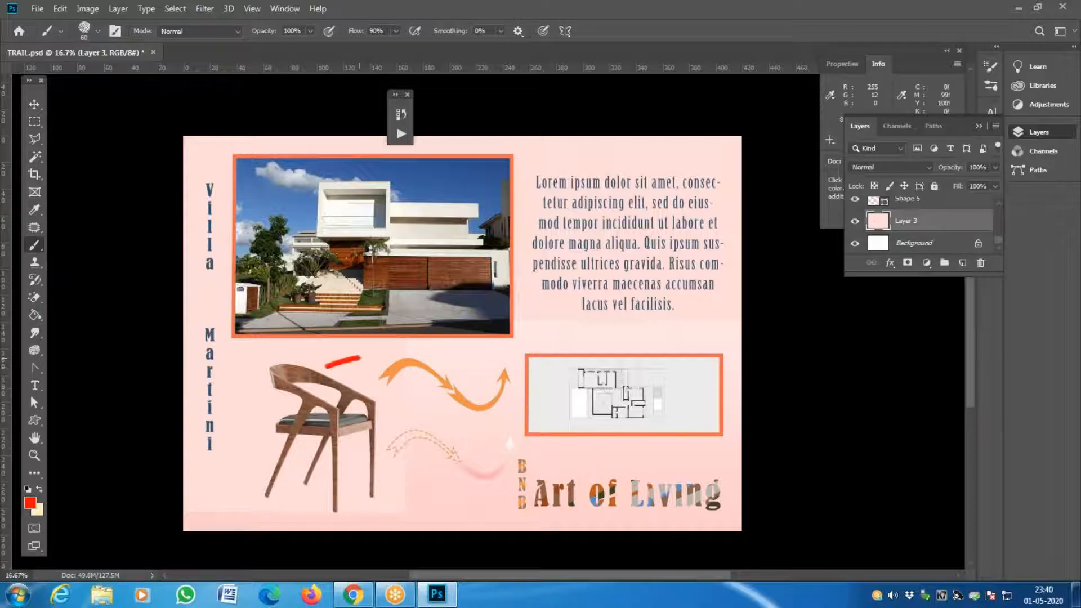
key(ctrl+z)
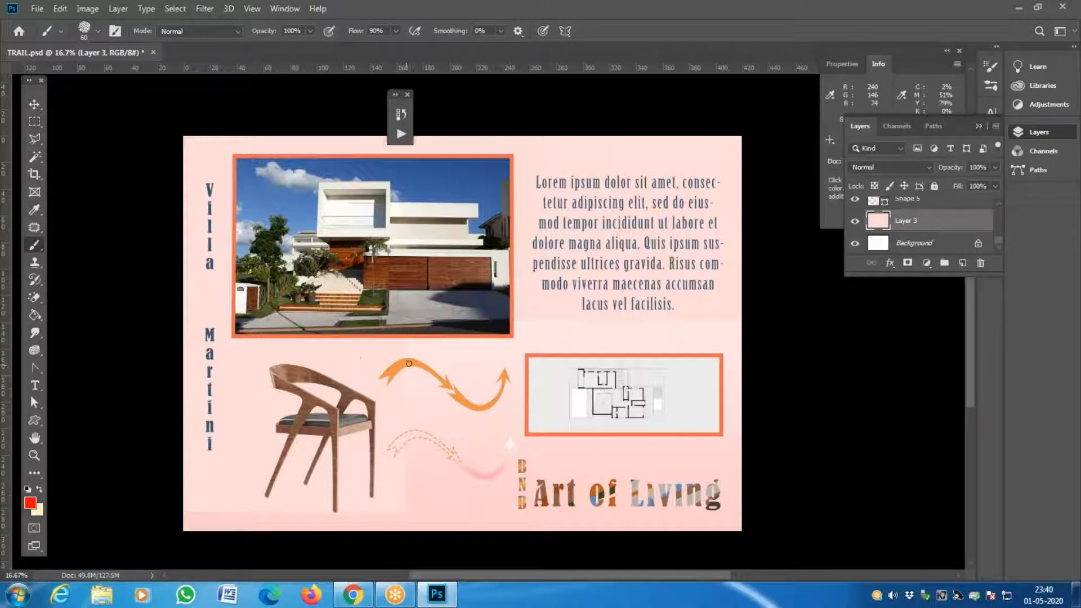
Step: Choose the Kyle's Screentones 38 brush, try red strokes around the orange arrow, enlarging it to 354 px, and swap foreground and background colours
right_click(478, 402)
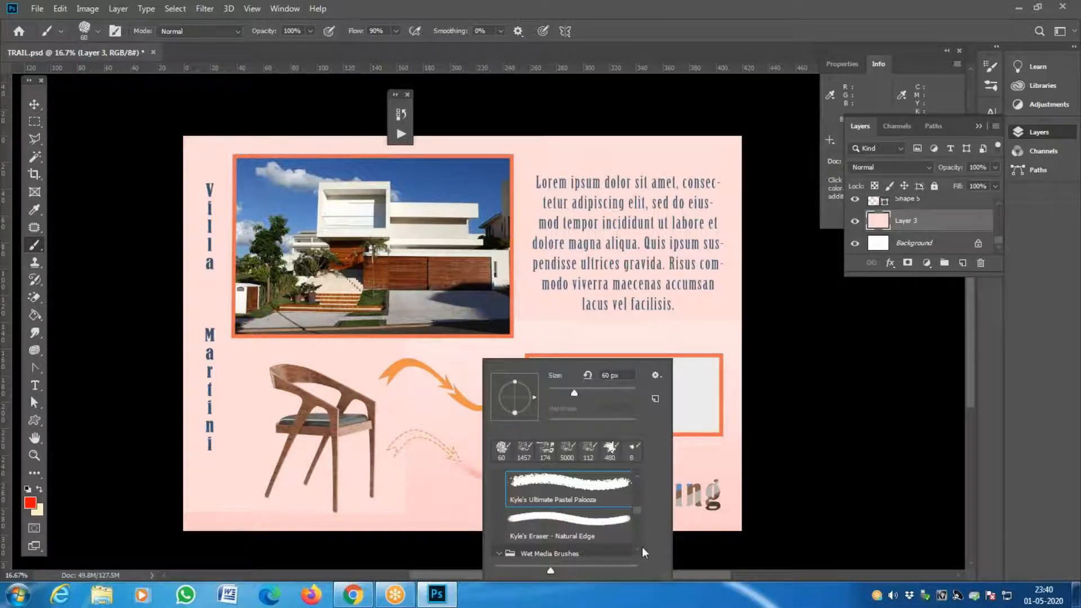
drag(639, 518, 640, 550)
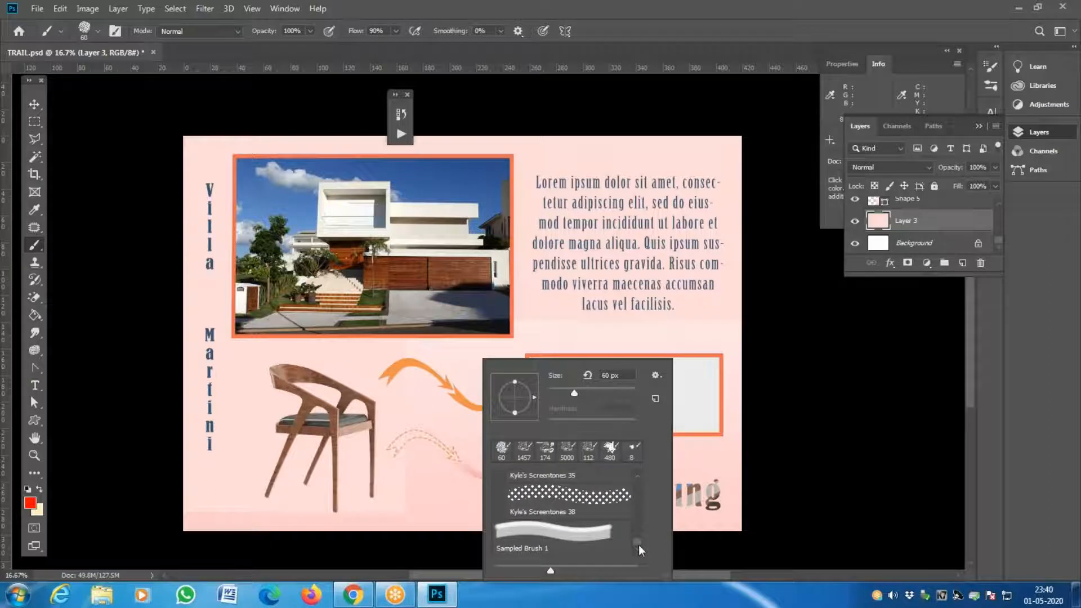
double_click(579, 499)
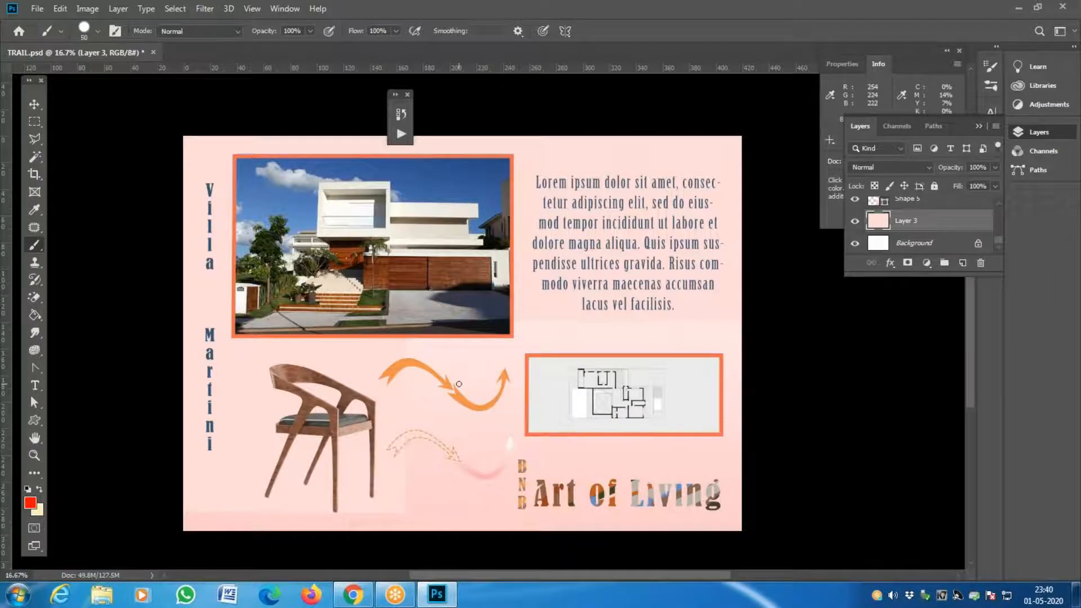
drag(454, 385, 529, 338)
right_click(426, 459)
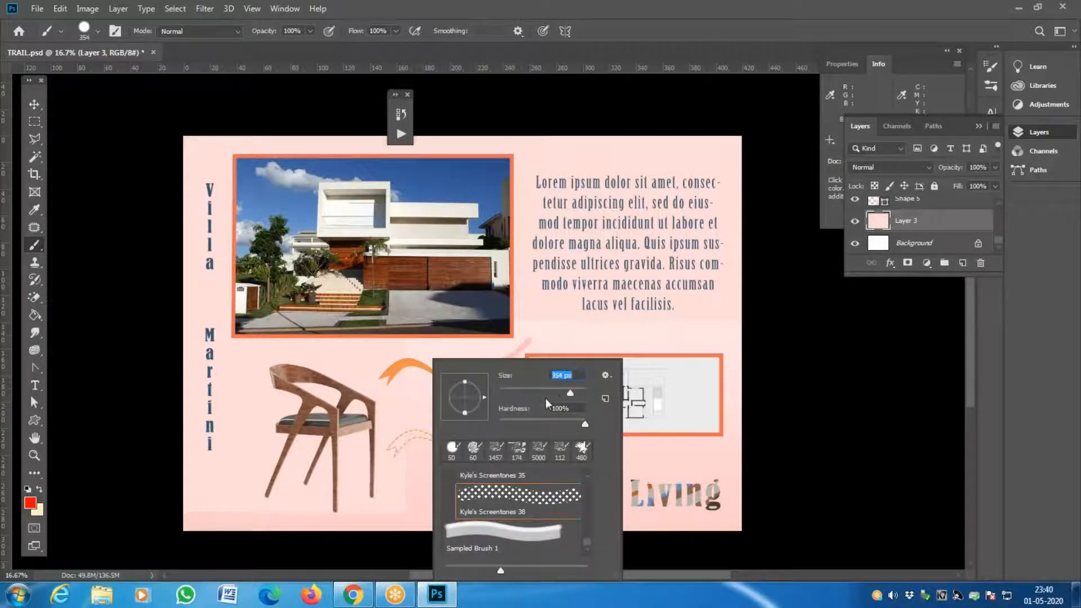
mouse_move(403, 396)
mouse_down()
mouse_move(529, 329)
mouse_move(647, 234)
mouse_move(673, 363)
mouse_move(499, 495)
mouse_move(426, 418)
mouse_move(482, 394)
mouse_up()
key(x)
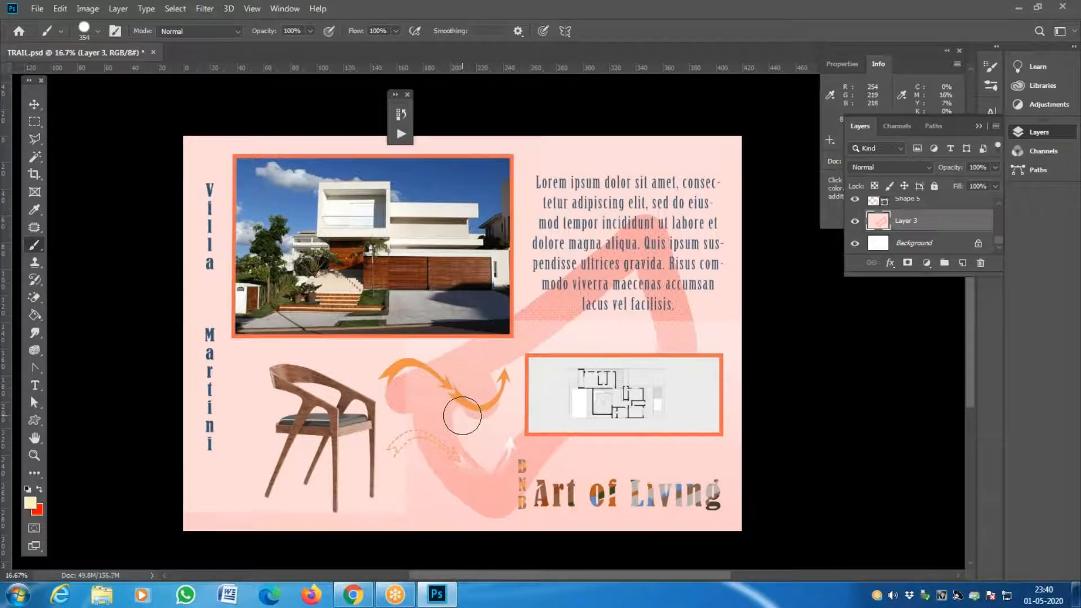
Step: Examine the dot pattern of the red screentone strokes around the orange arrow up close and undo the strokes
key(z)
click(450, 392)
click(451, 392)
click(451, 392)
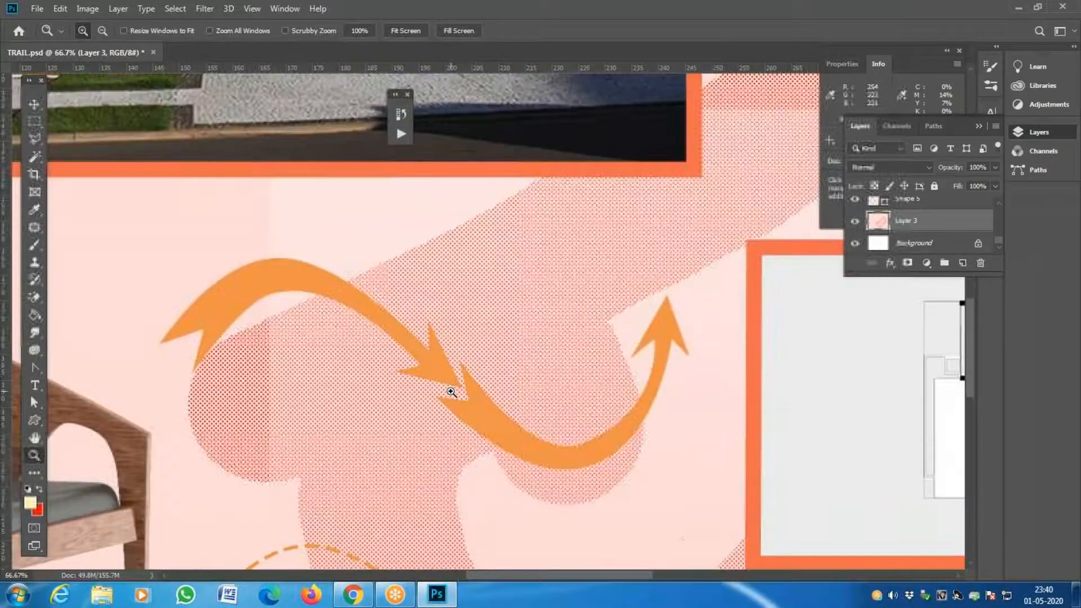
click(452, 419)
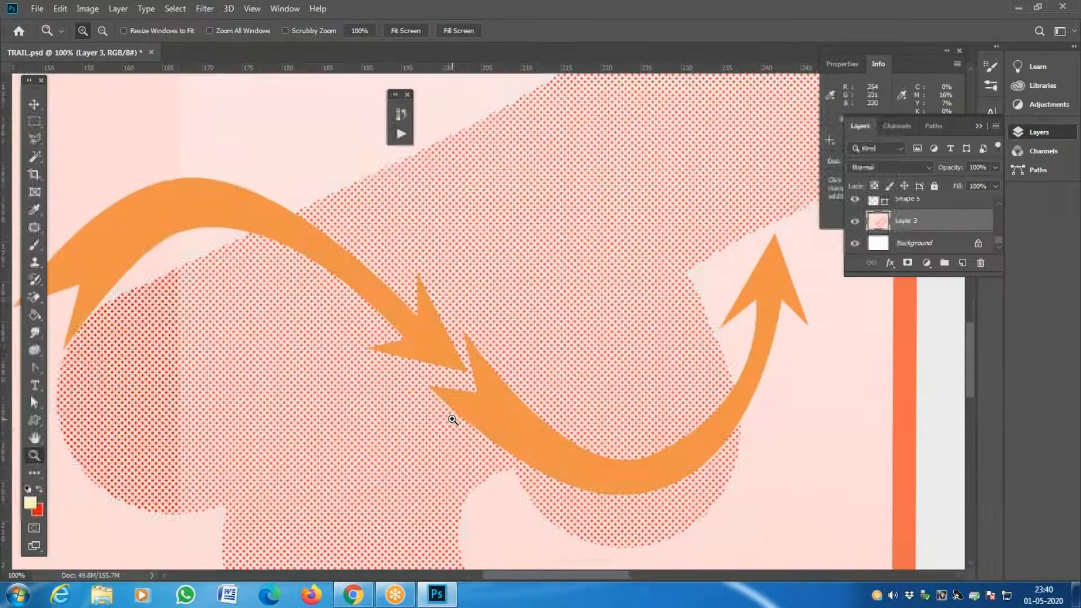
alt+click(452, 419)
alt+click(452, 419)
alt+click(452, 419)
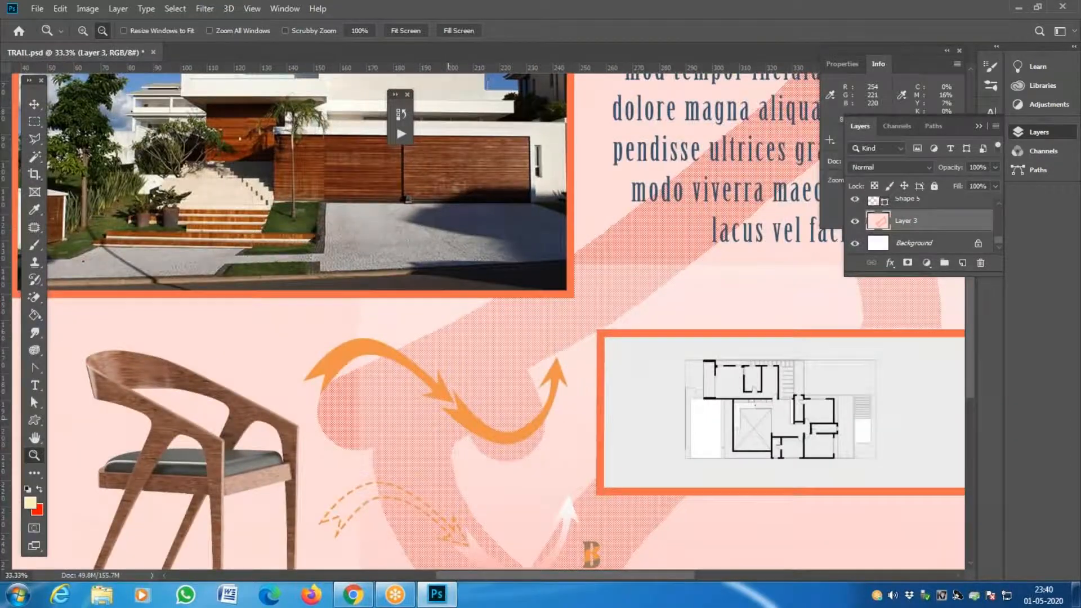
alt+click(450, 418)
alt+click(450, 418)
click(545, 422)
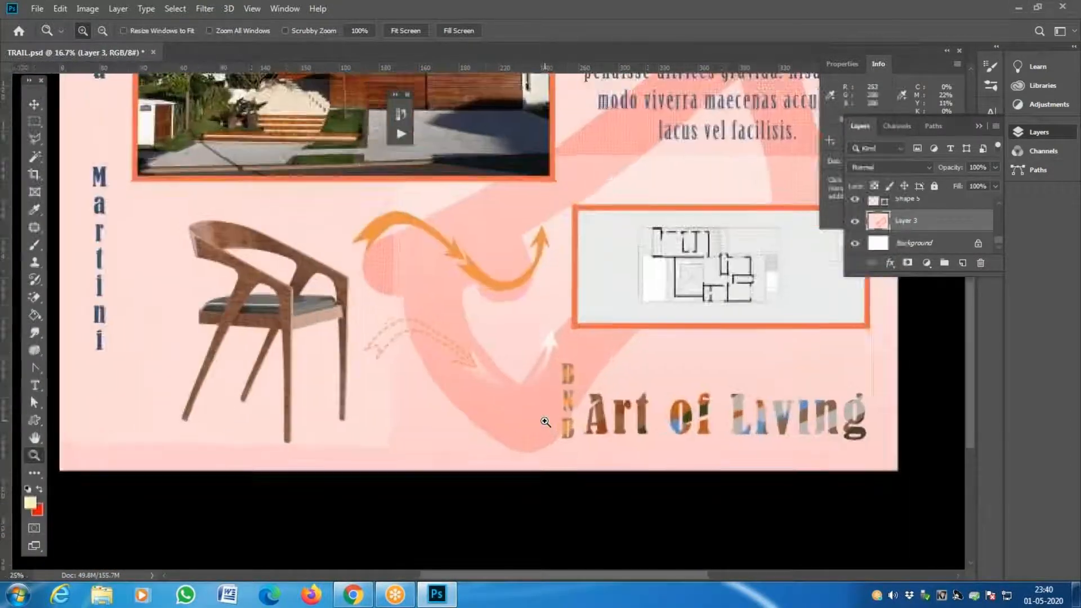
click(545, 422)
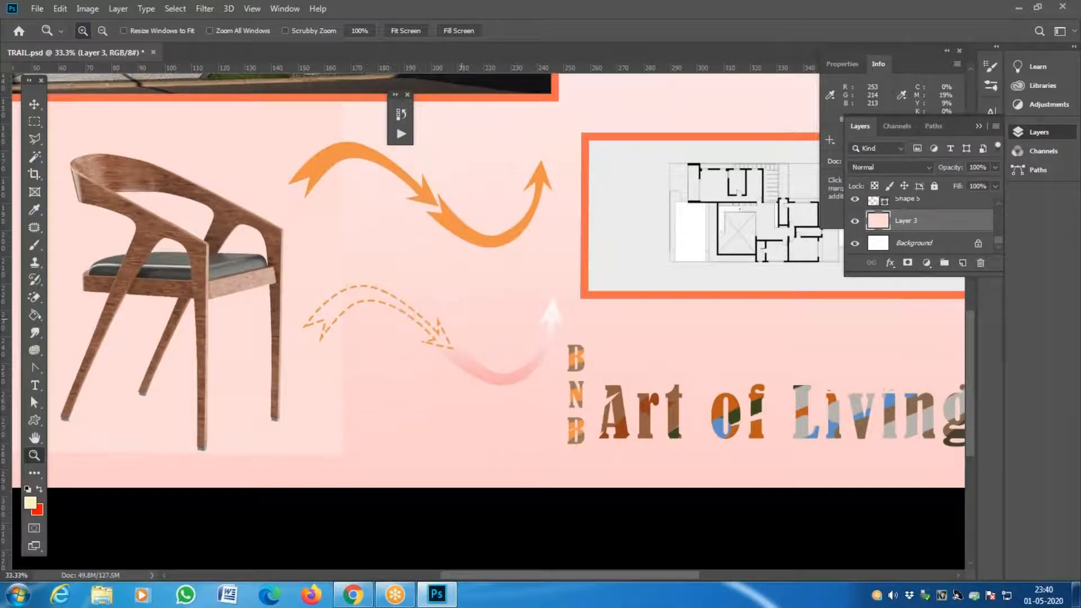
key(ctrl+minus)
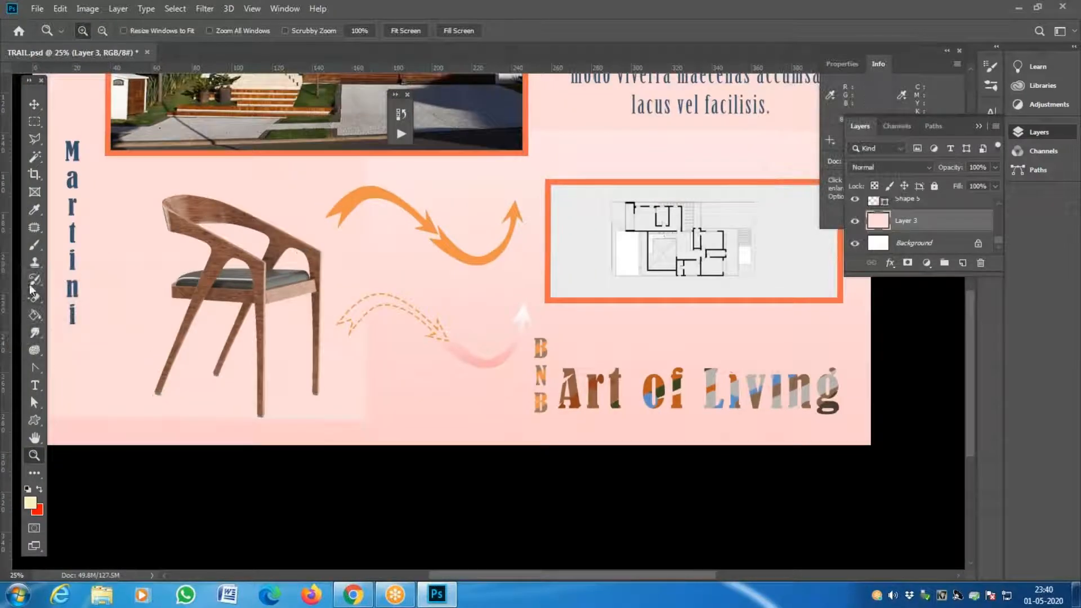
Step: Choose the Sampled Brush 1 preset for the Brush tool and view its brush tip settings
click(35, 248)
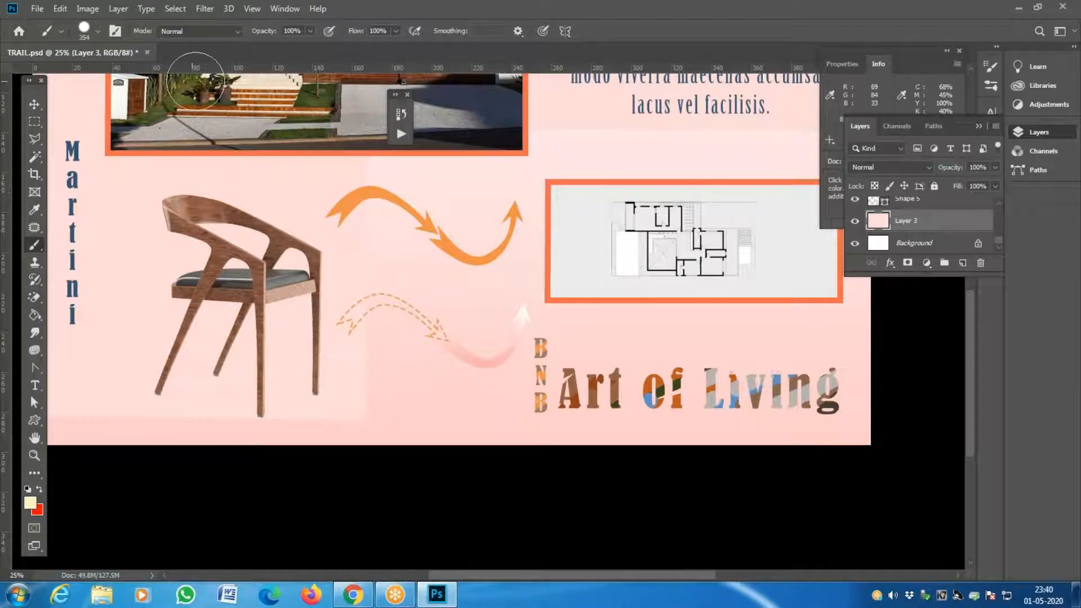
click(99, 32)
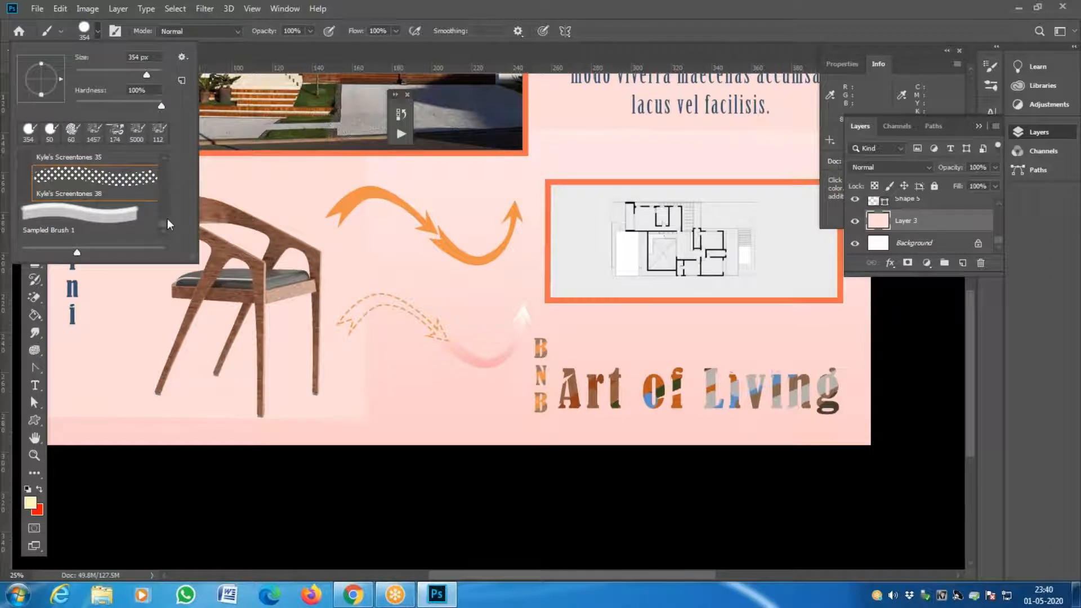
scroll(167, 224, up, 3)
scroll(165, 230, down, 3)
double_click(67, 230)
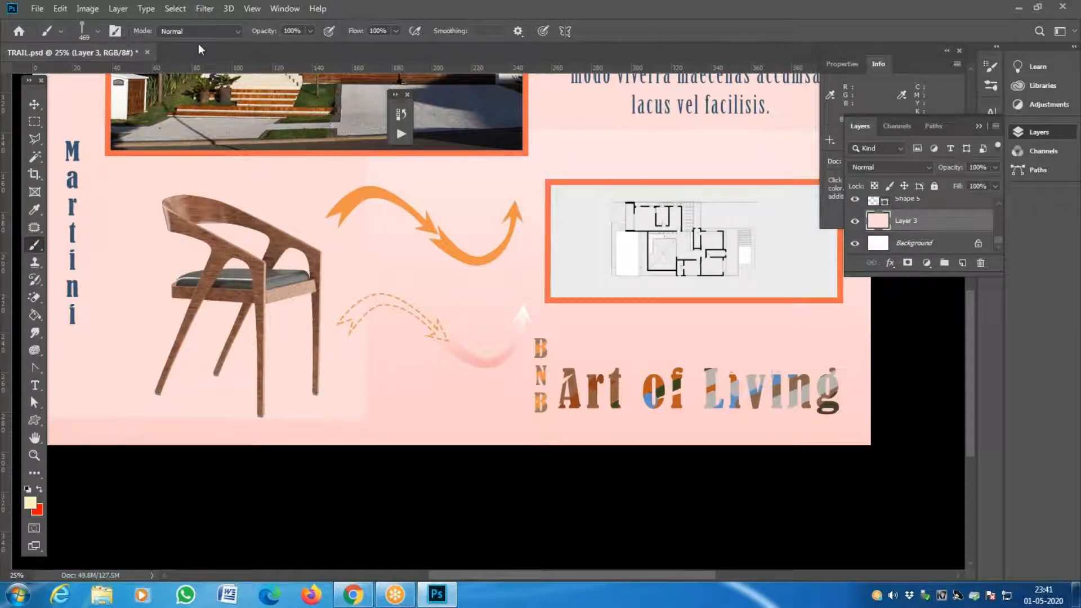
click(115, 31)
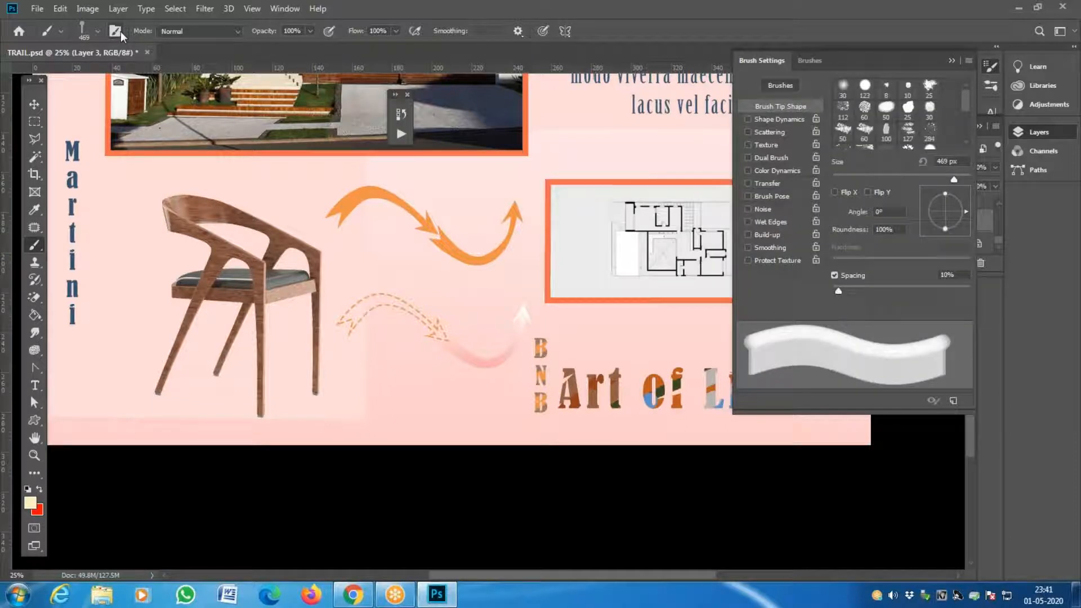
click(951, 61)
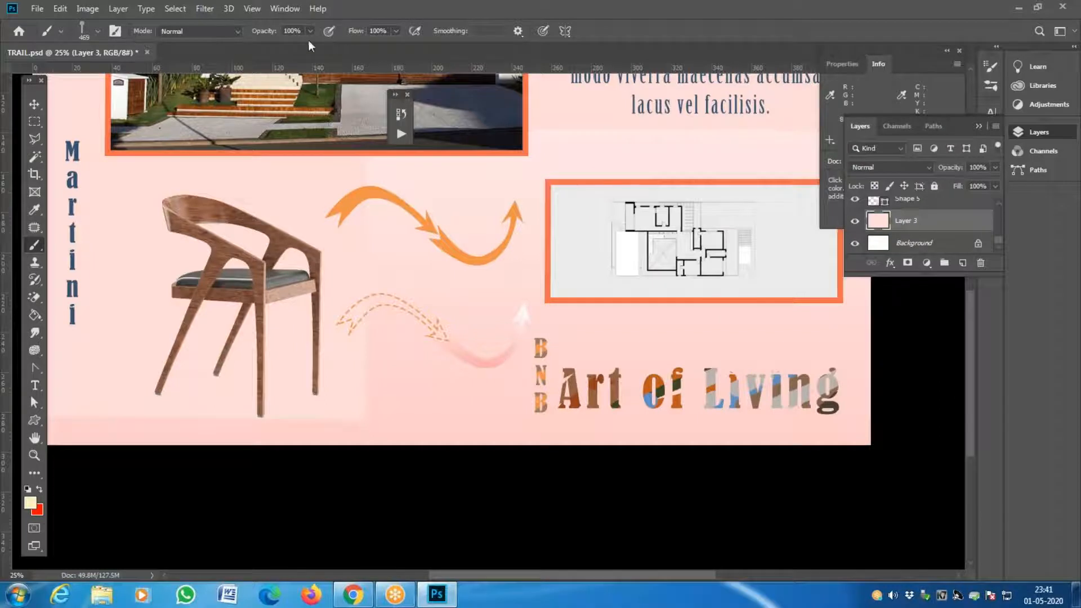
Step: Look through the brush preset list from the General Brushes group down to Sampled Brush 1
right_click(34, 247)
click(51, 244)
click(98, 32)
drag(167, 231, 174, 157)
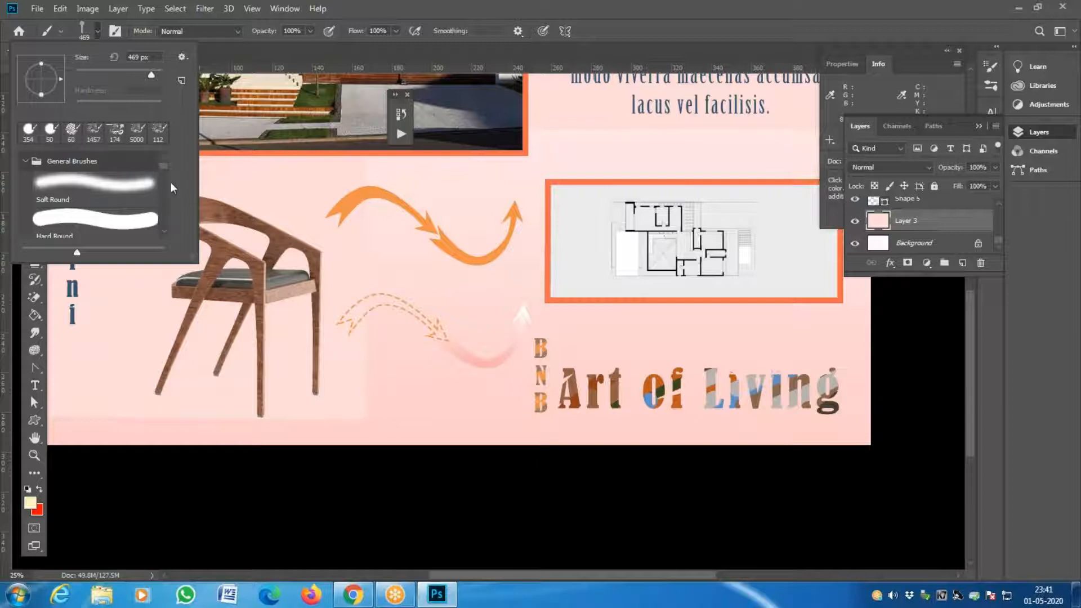
drag(163, 168, 181, 235)
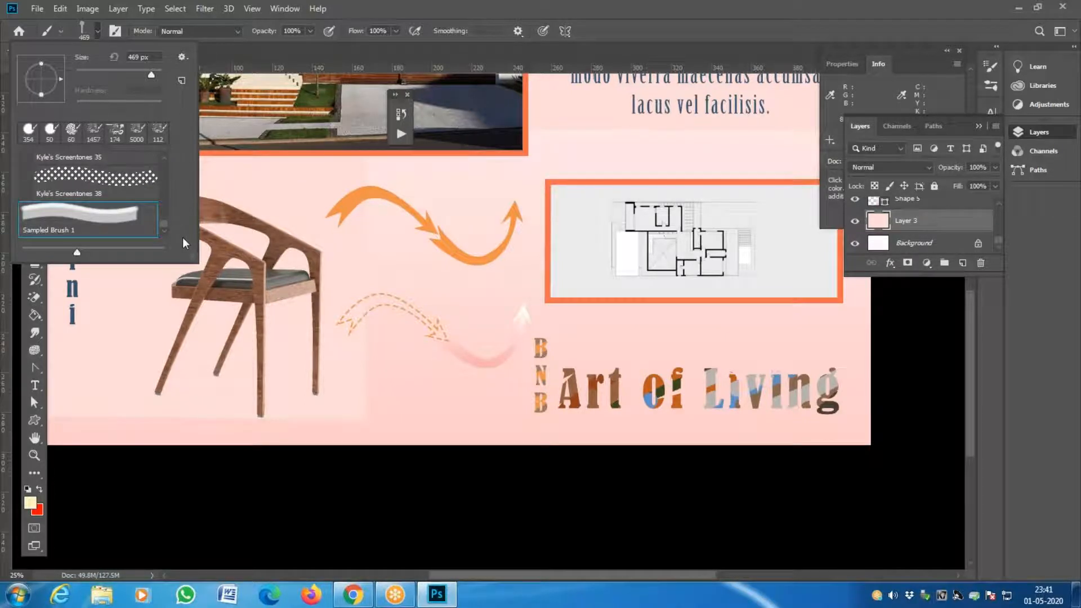
click(211, 194)
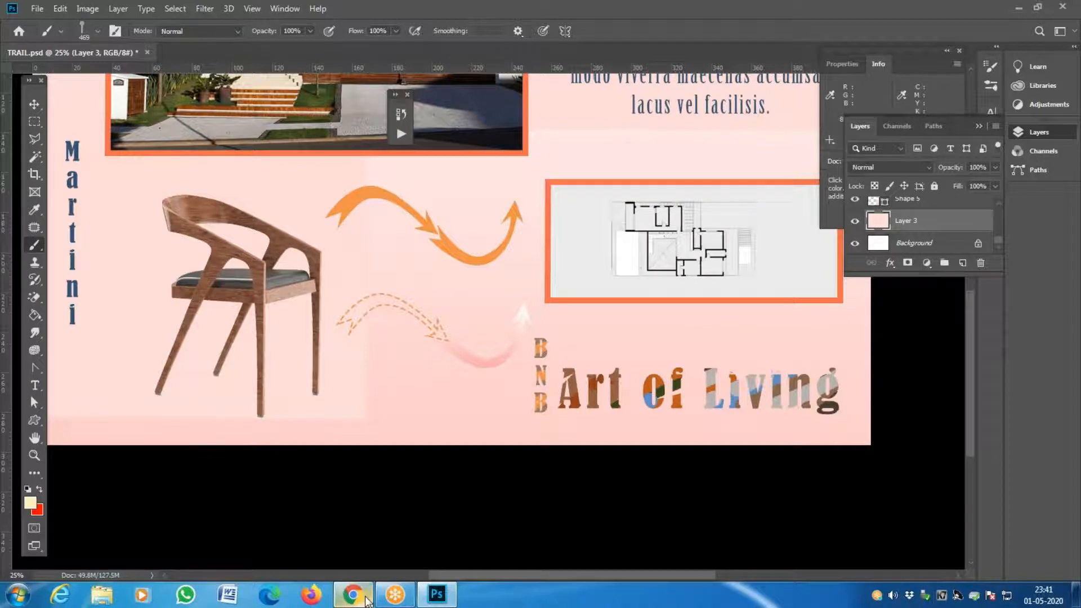
Step: Switch to Chrome and search Google for "leaf" in a new tab
mouse_move(362, 596)
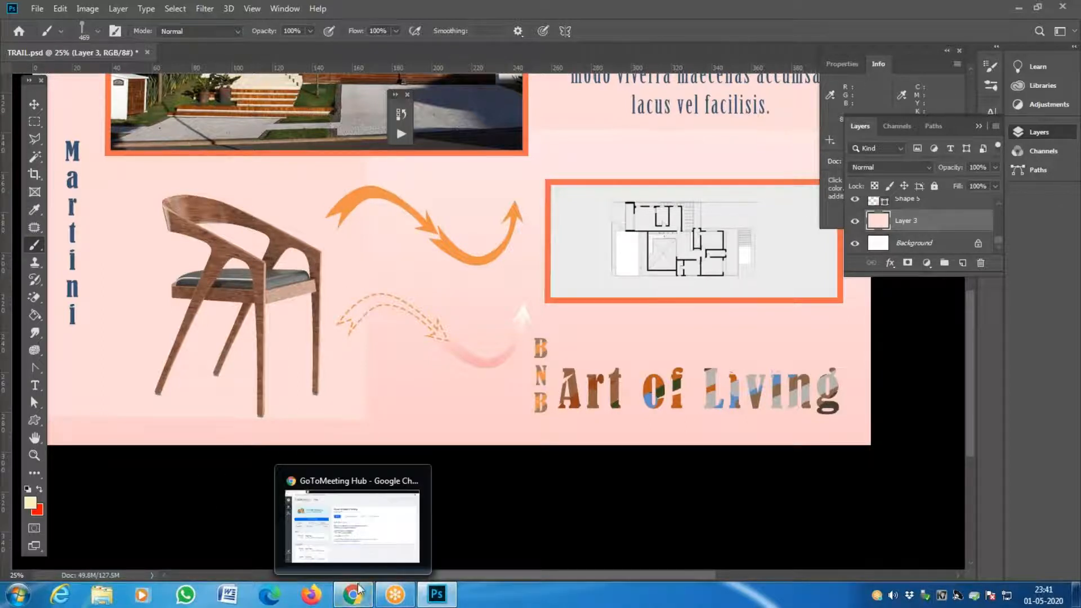
click(354, 595)
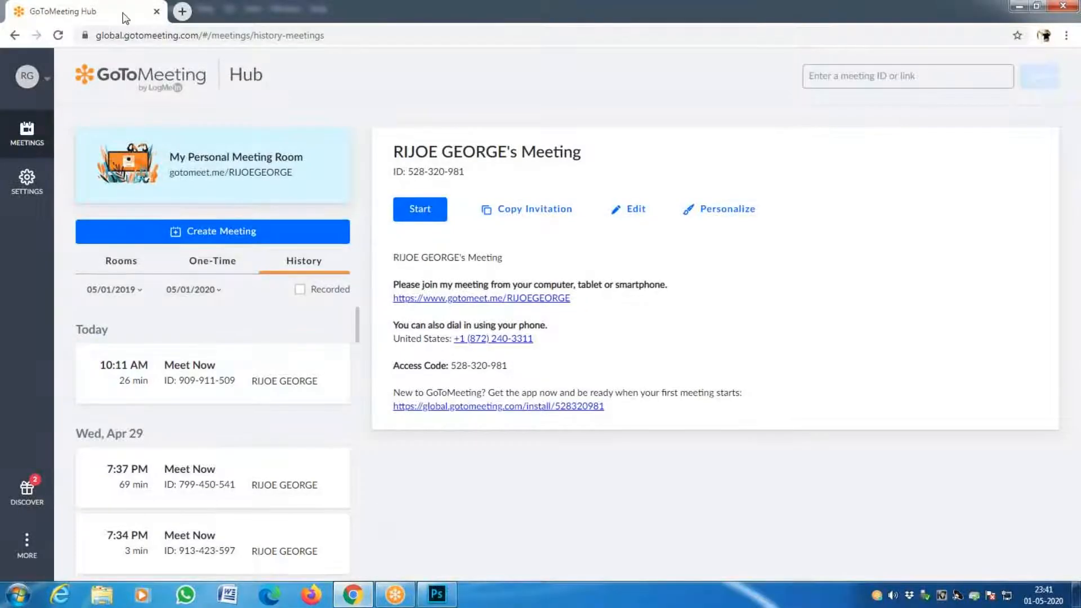
click(182, 11)
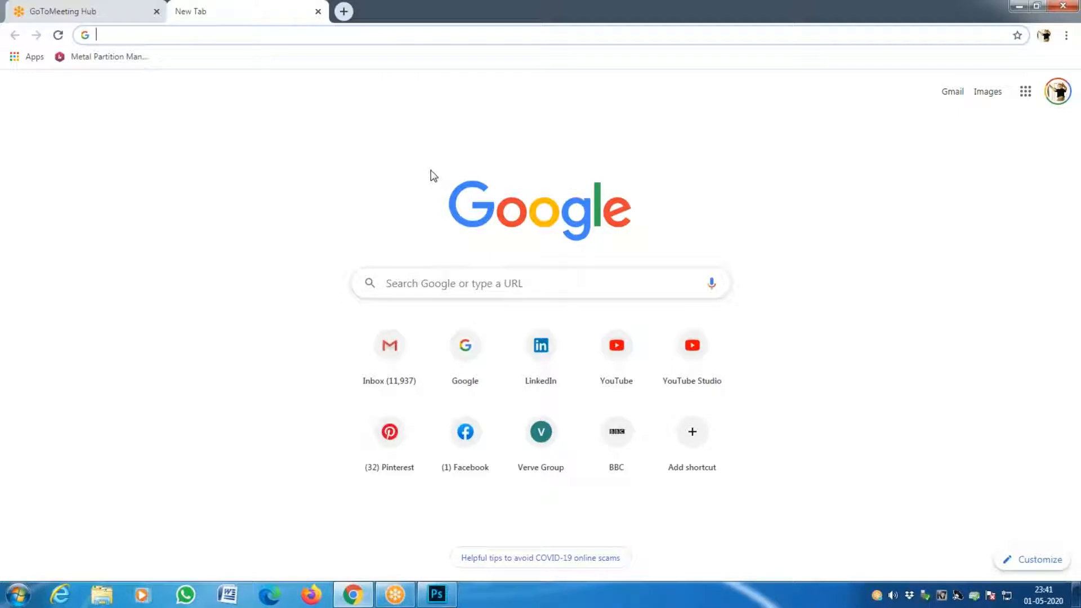
text(leaf)
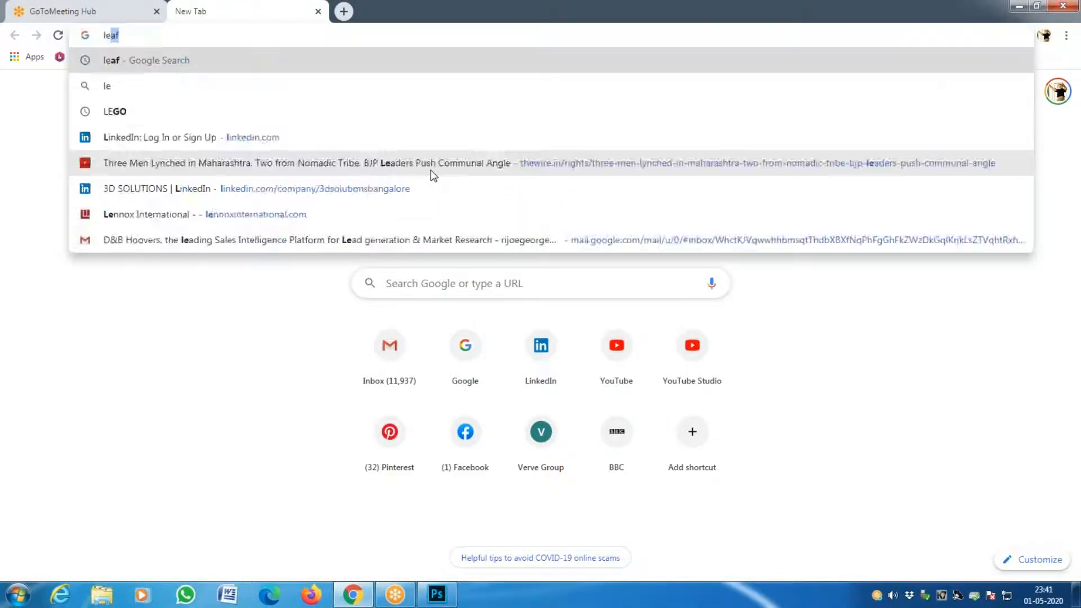
key(Return)
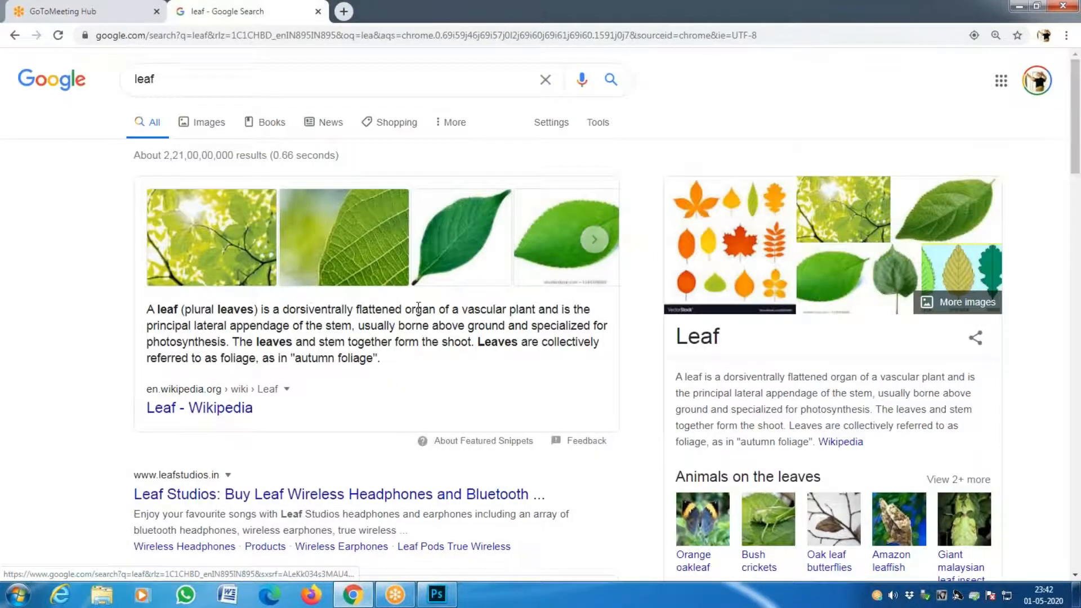
Step: Show the image results for "leaf" and preview the LoveInUSA 13-Inch Green Plant Leaves picture from Flipkart
scroll(648, 301, down, 3)
scroll(863, 224, up, 3)
scroll(863, 223, down, 1)
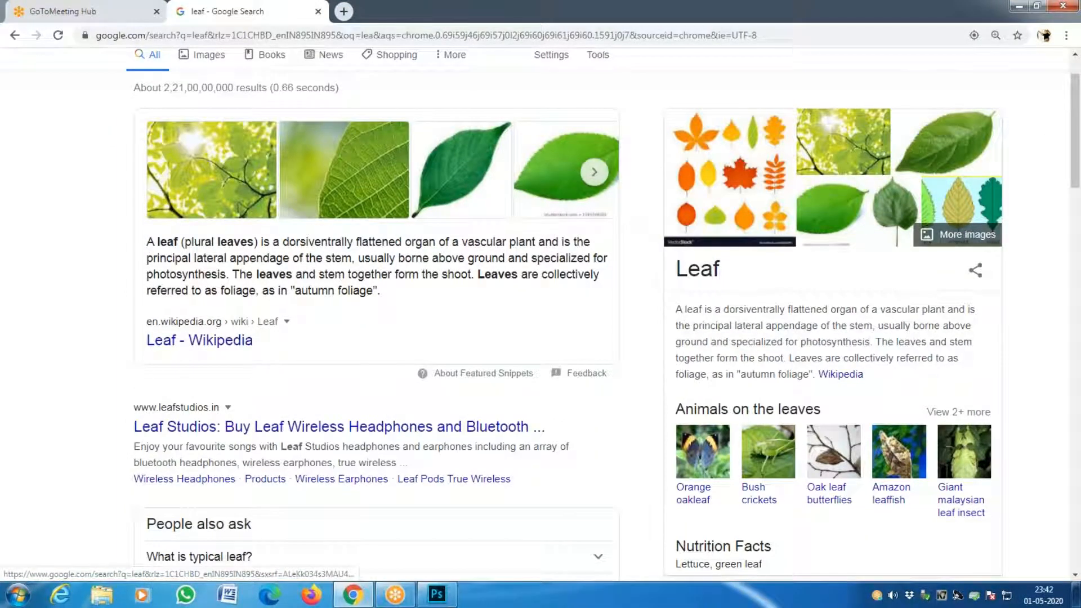
click(207, 57)
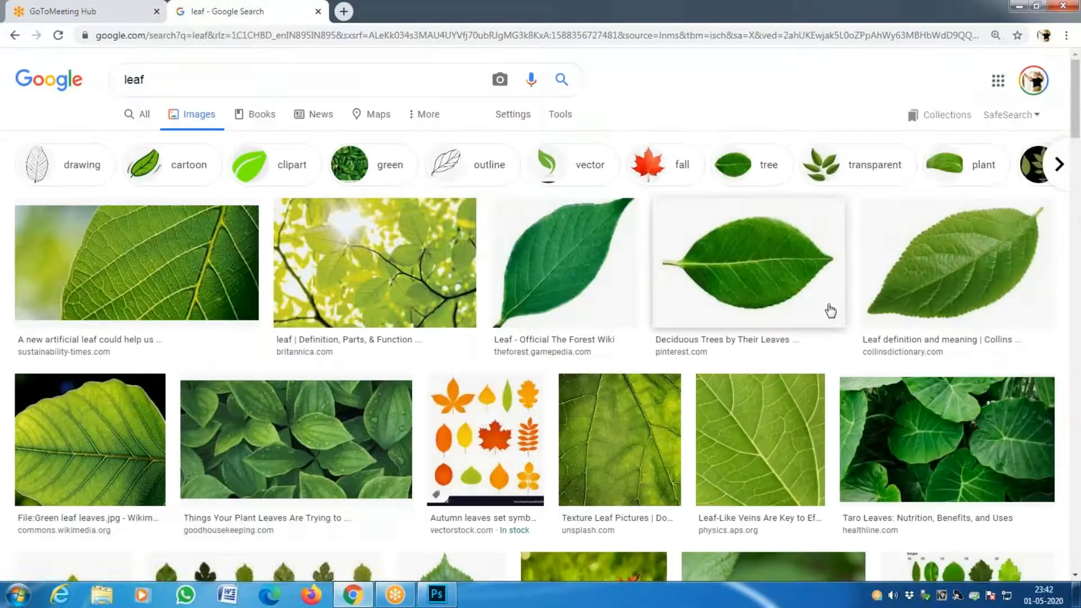
scroll(789, 321, down, 5)
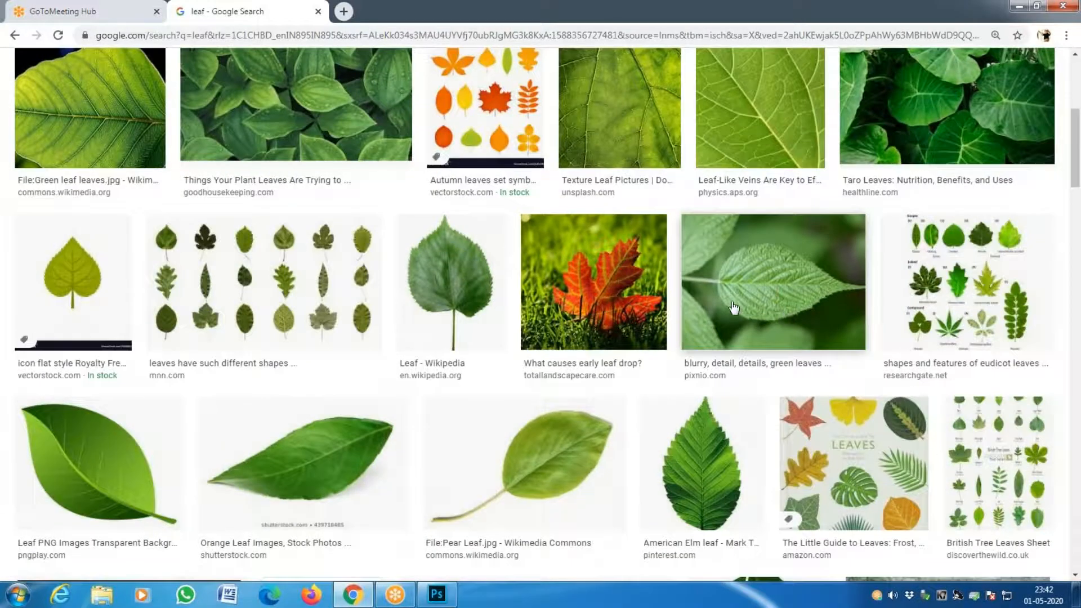
scroll(787, 319, down, 7)
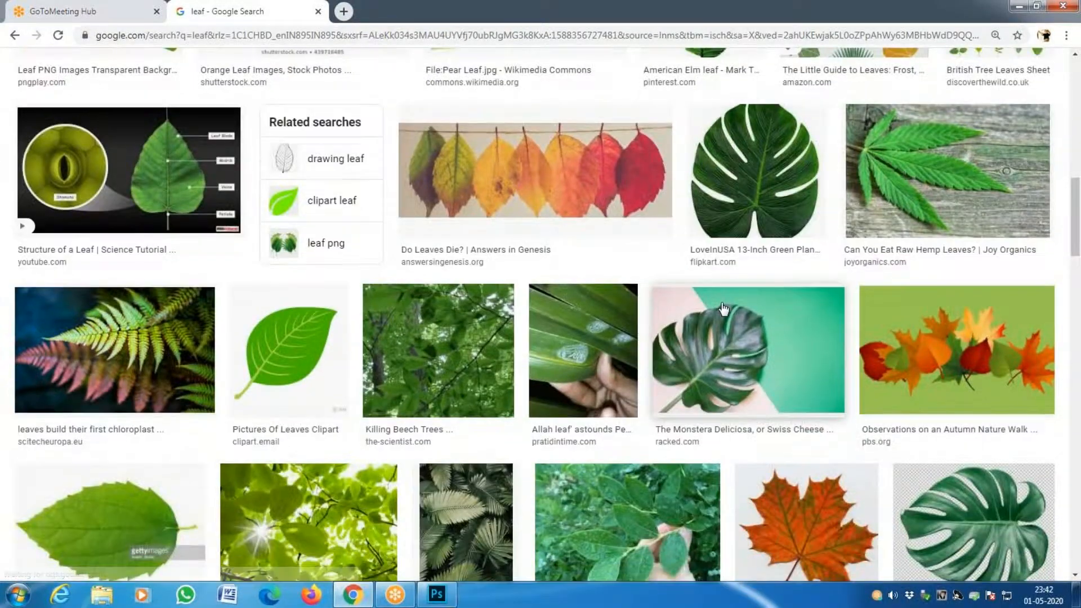
click(781, 161)
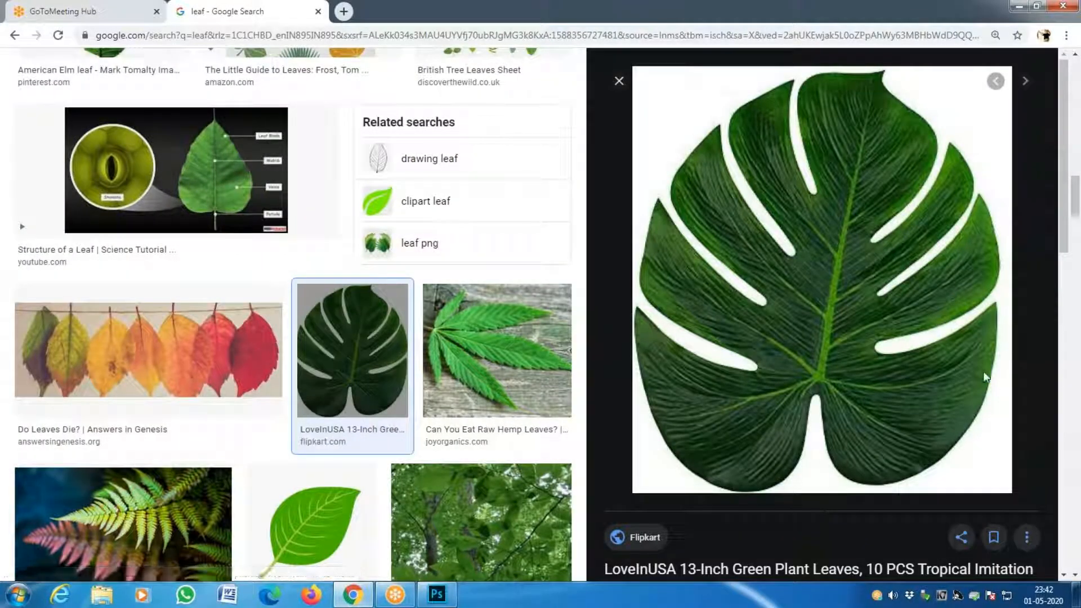
Step: Start saving the previewed leaf picture and create and open a CLASS 17 folder inside ADOBE PHOTOSHOP as its destination
scroll(937, 292, up, 1)
scroll(935, 291, down, 6)
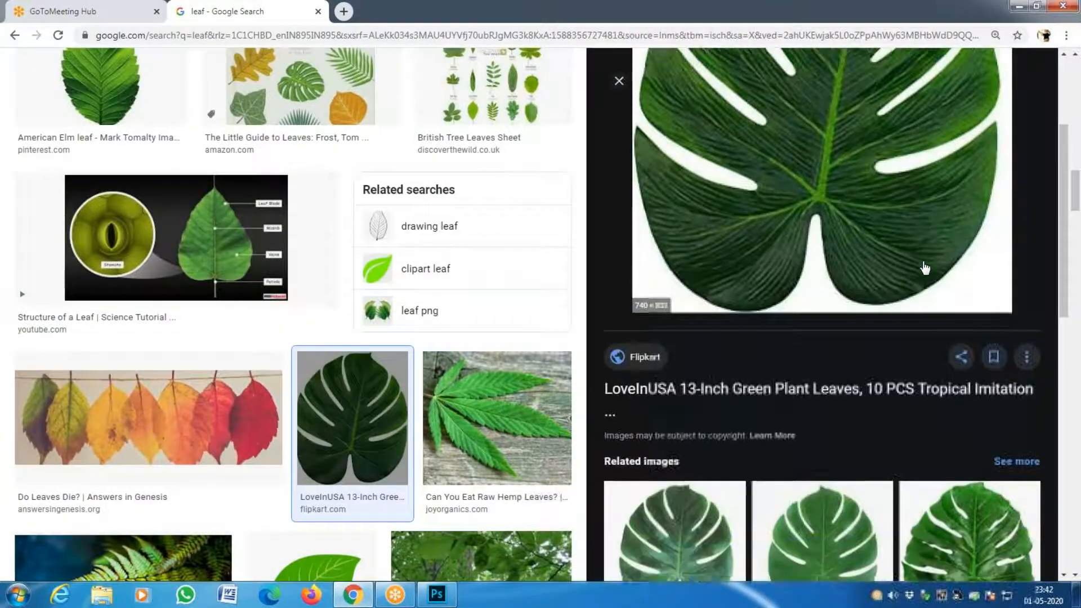
scroll(924, 268, up, 6)
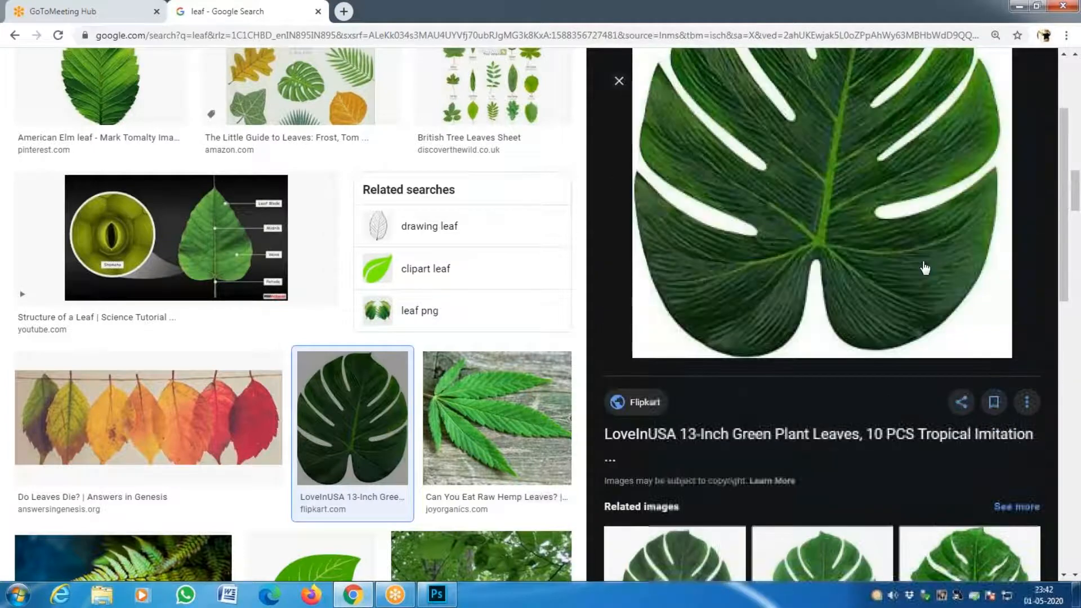
right_click(888, 227)
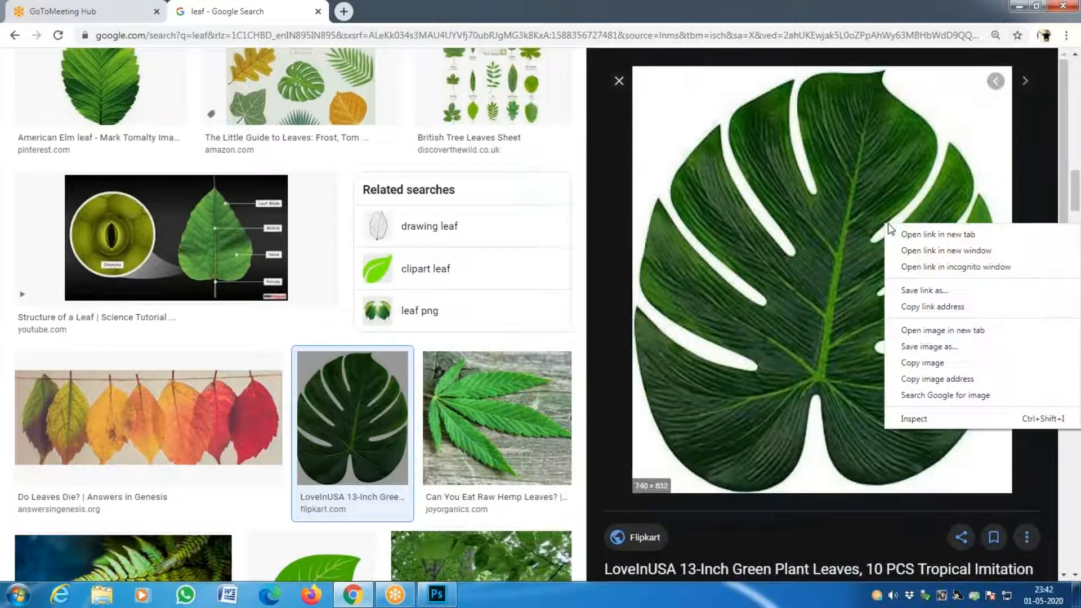
click(961, 346)
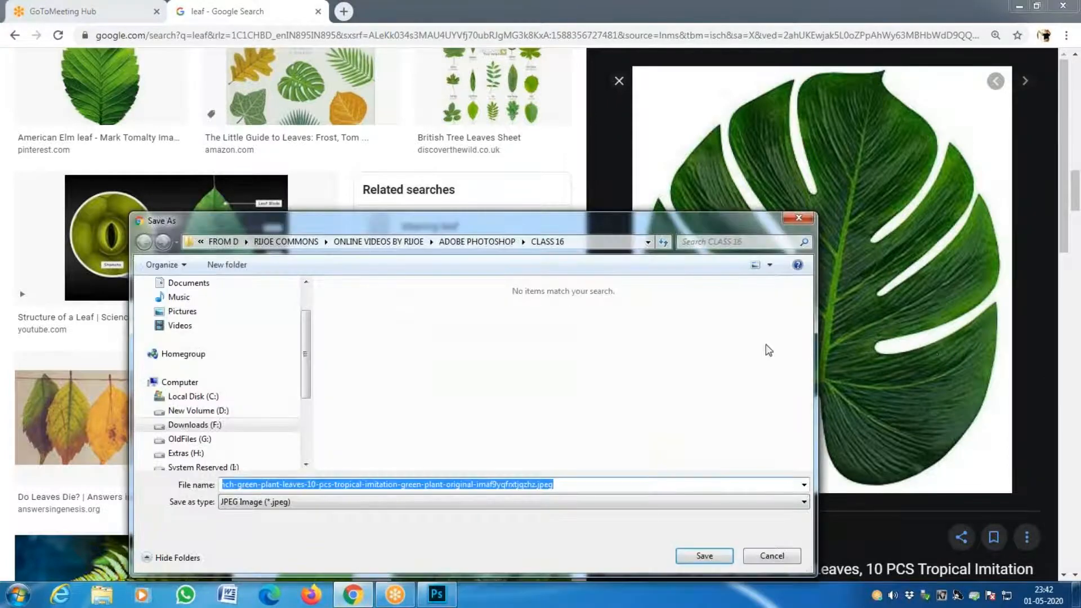
click(478, 242)
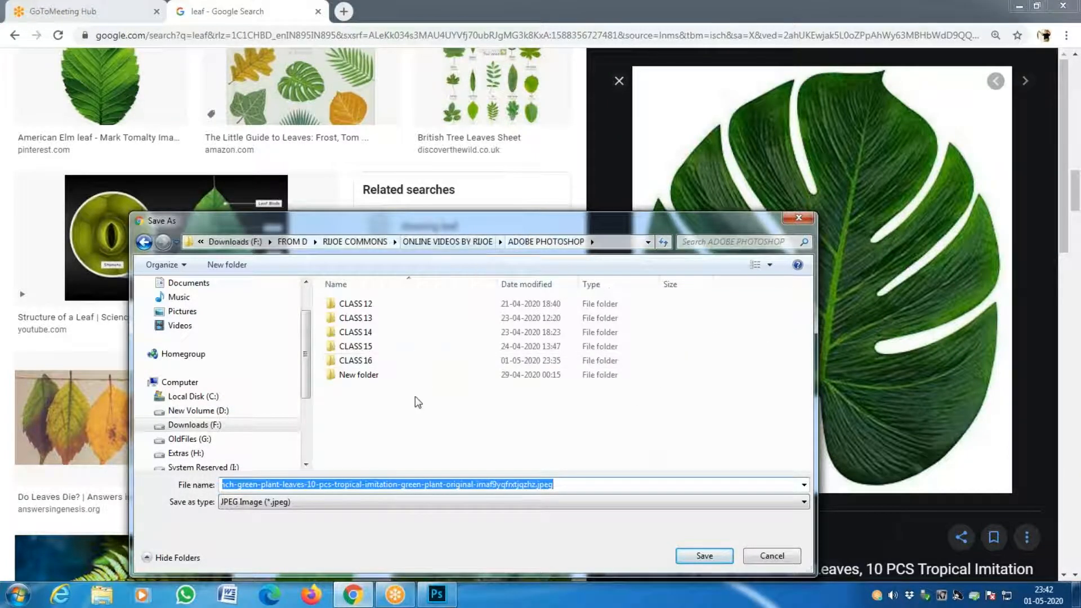
right_click(384, 405)
mouse_move(470, 375)
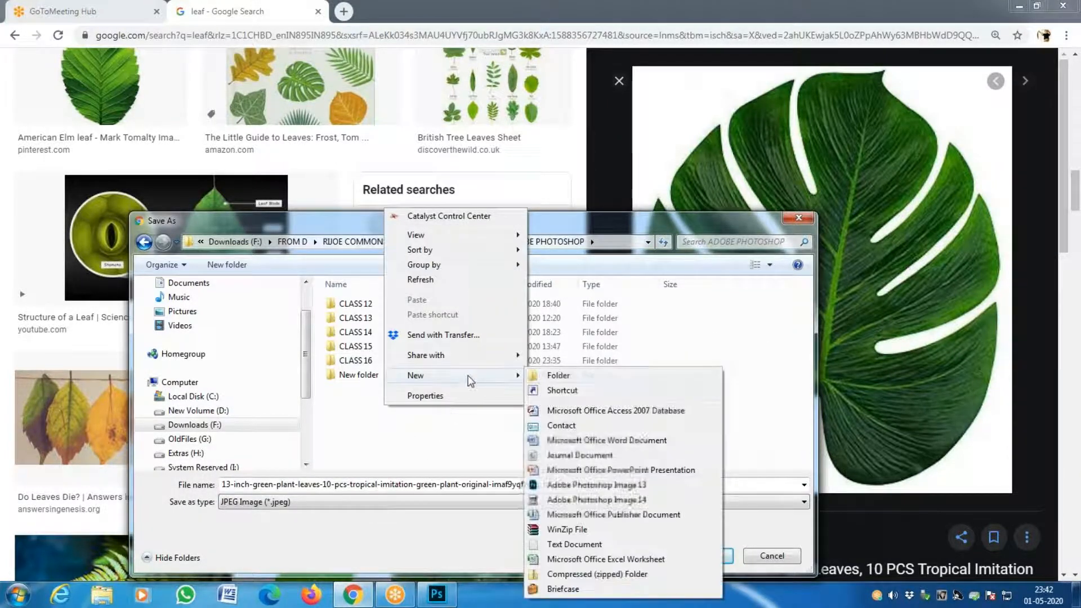
click(593, 375)
text(CLASS 17)
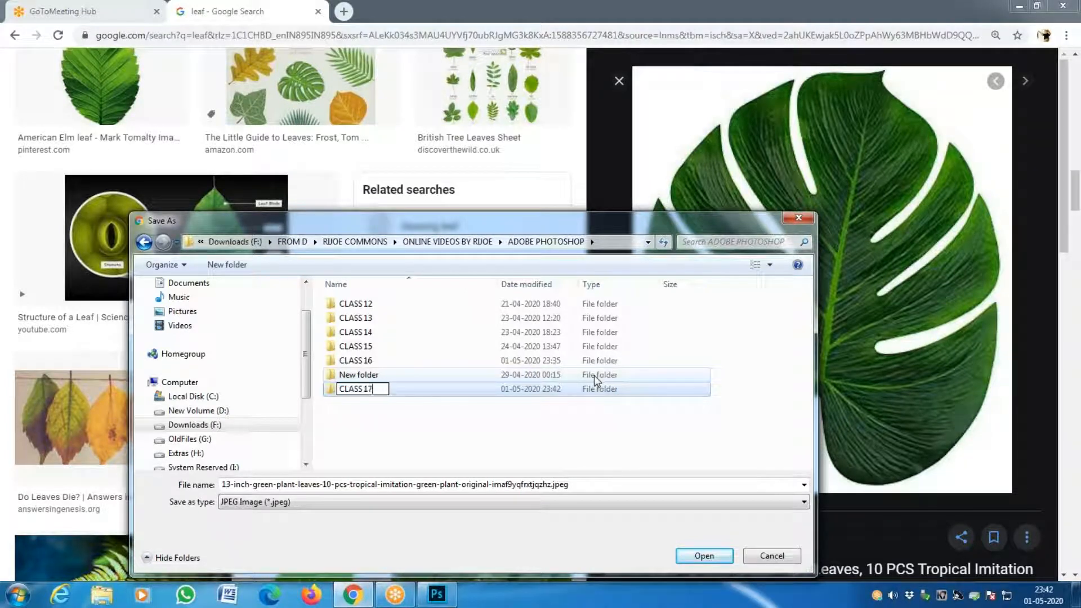
key(Return)
key(Return)
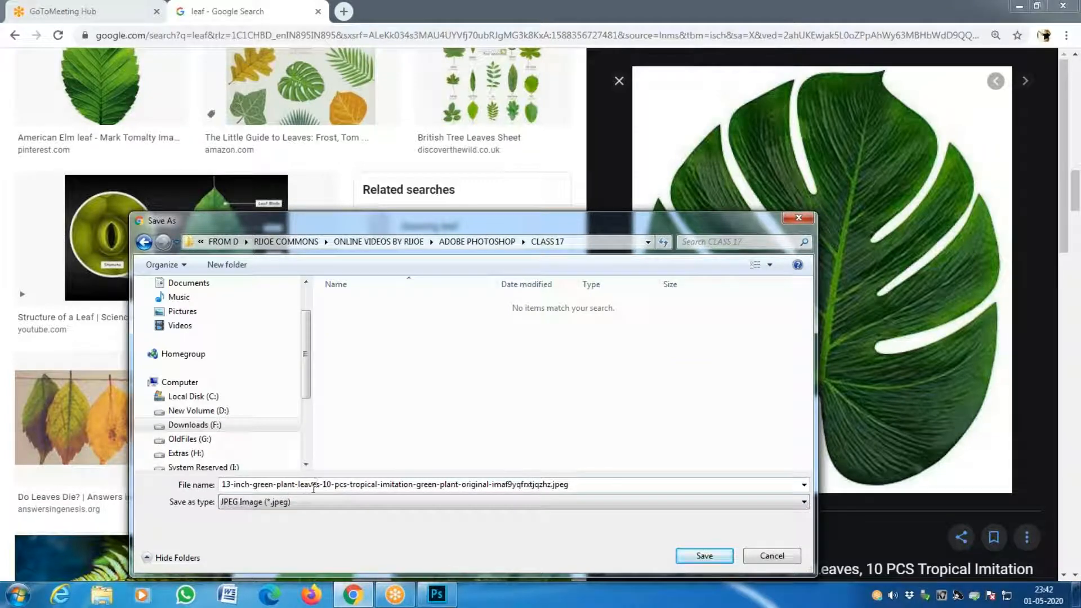
Step: Save the leaf picture as a JPEG under its suggested file name and close the image preview
double_click(341, 485)
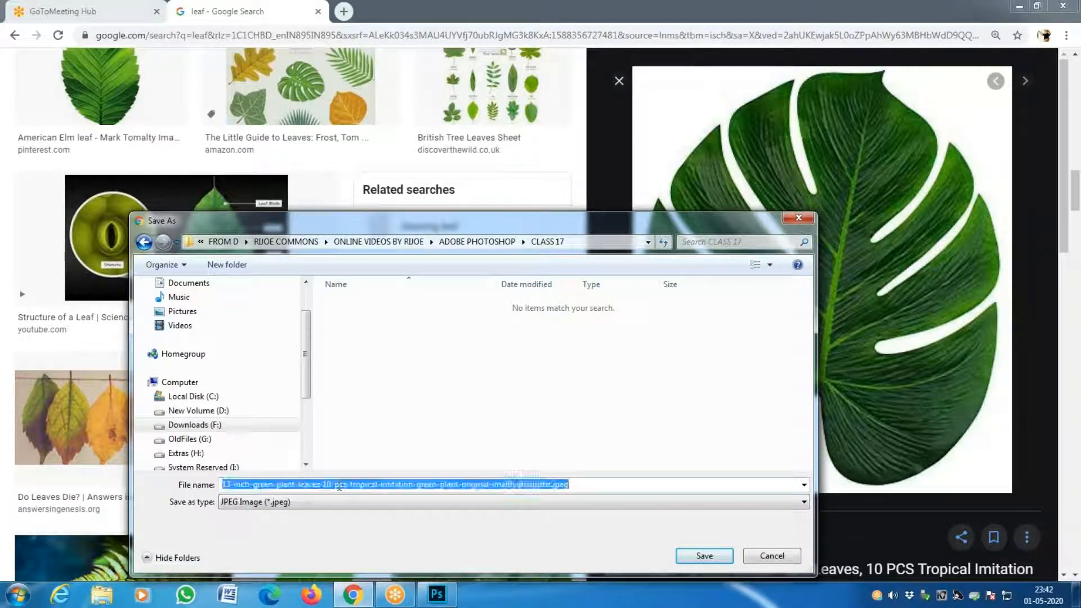
click(704, 555)
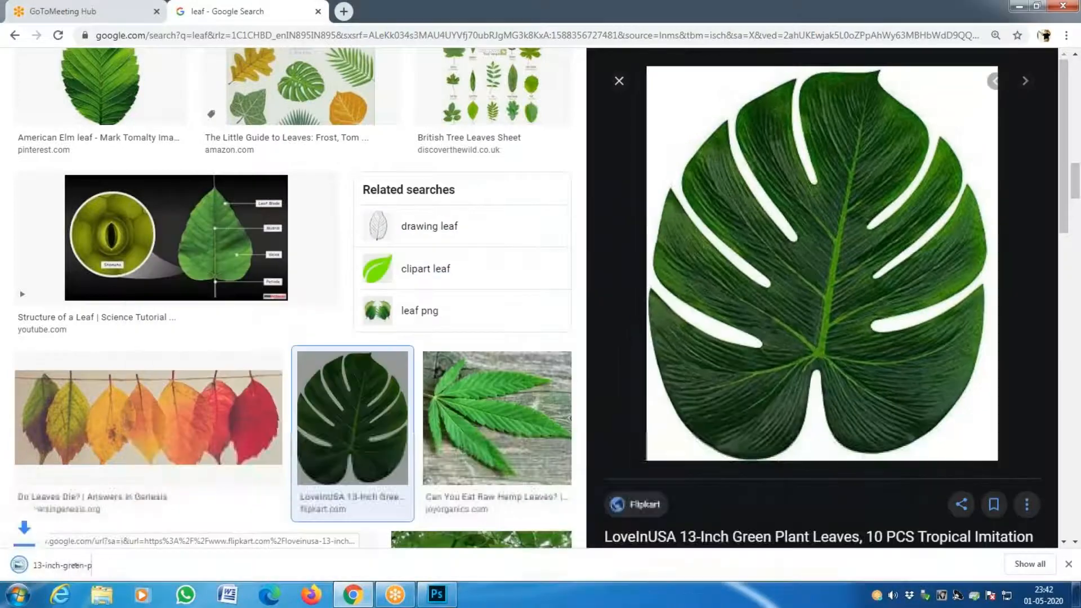
click(620, 81)
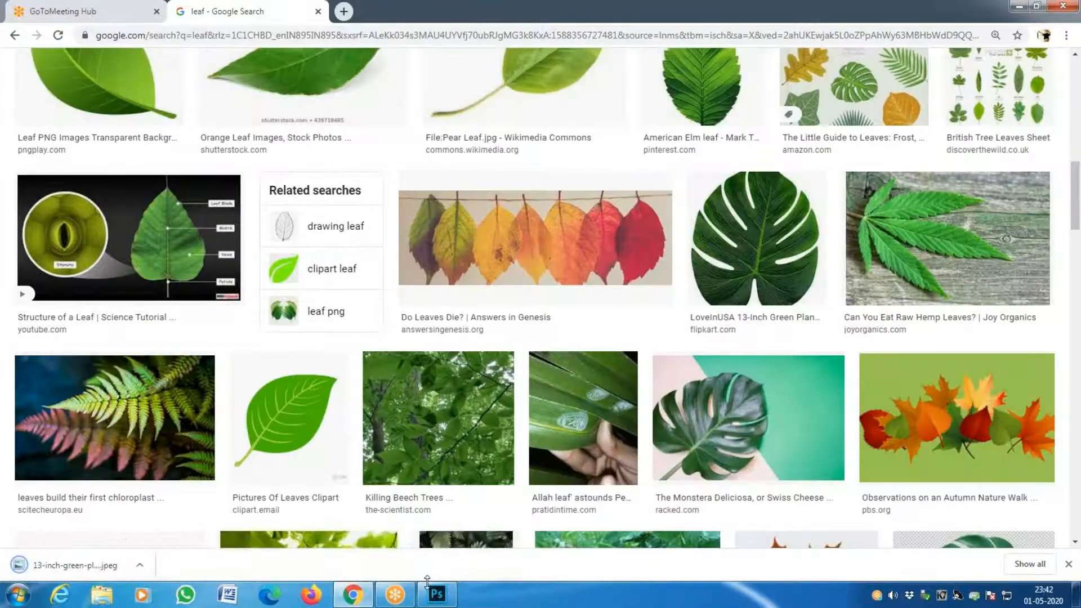
Step: Switch to Photoshop and open the saved leaf JPEG from the CLASS 17 folder as its own document
click(438, 595)
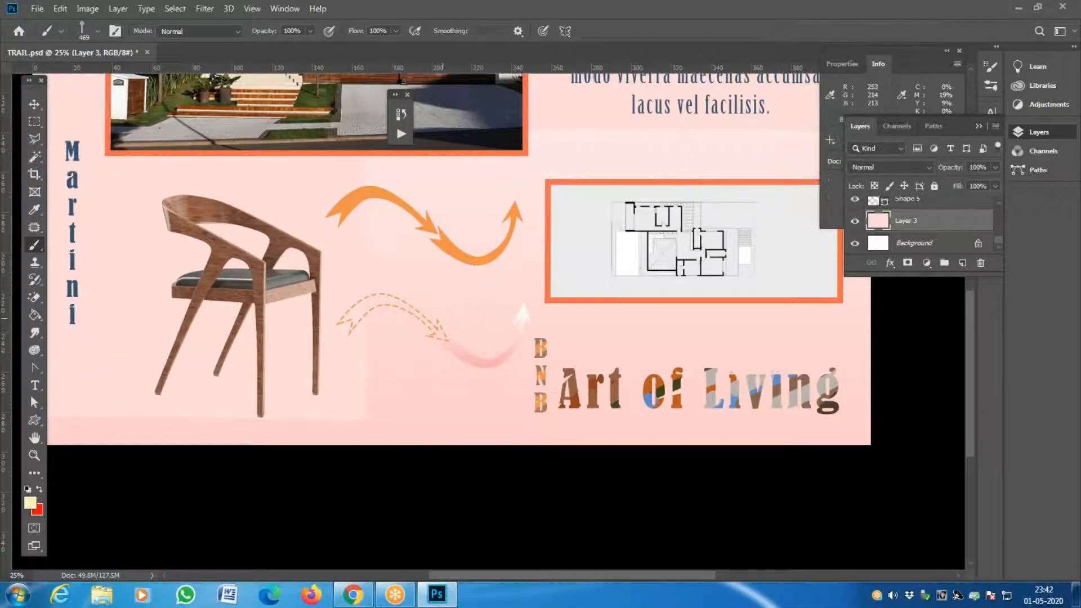
key(ctrl+minus)
key(ctrl+minus)
click(35, 9)
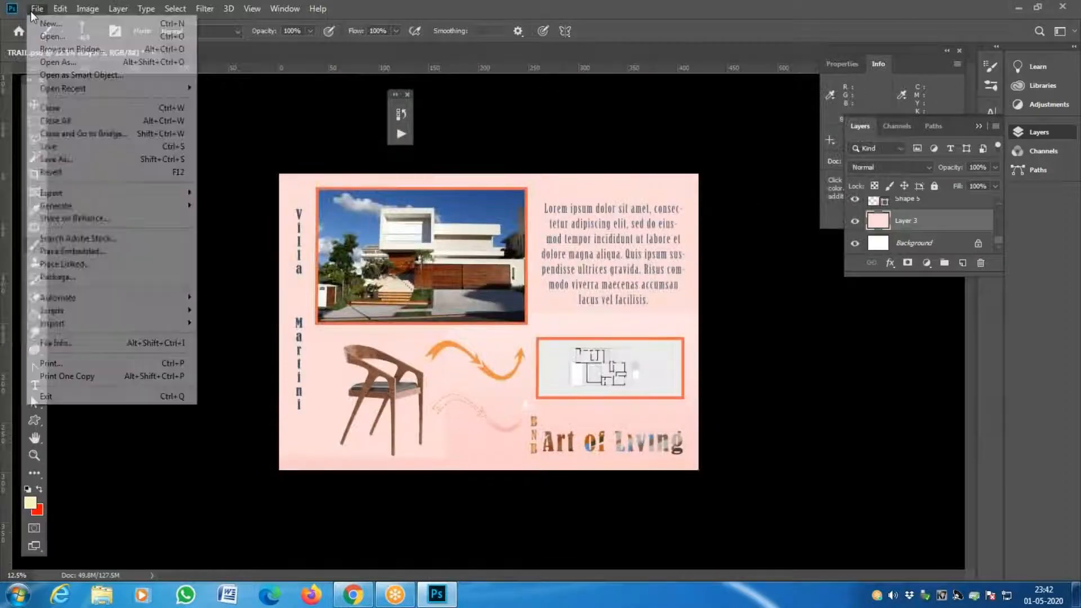
click(59, 37)
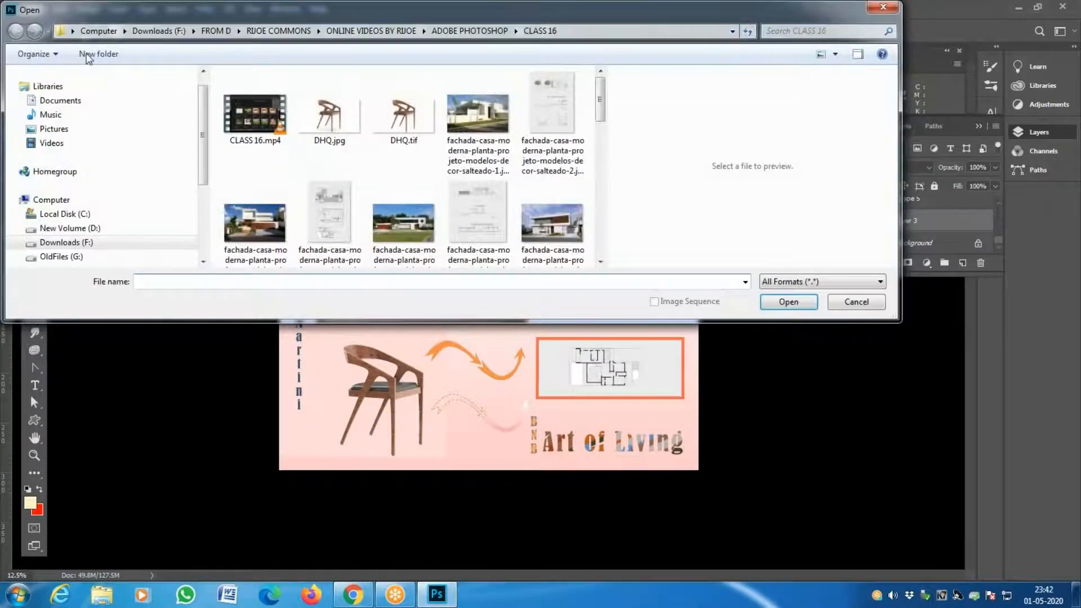
click(470, 30)
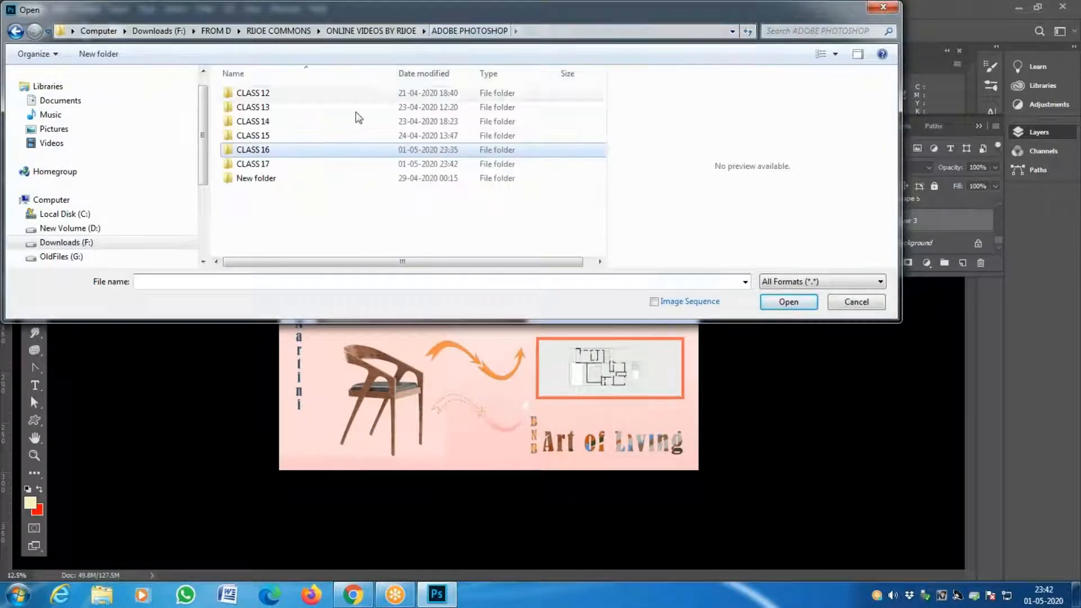
double_click(272, 161)
double_click(272, 152)
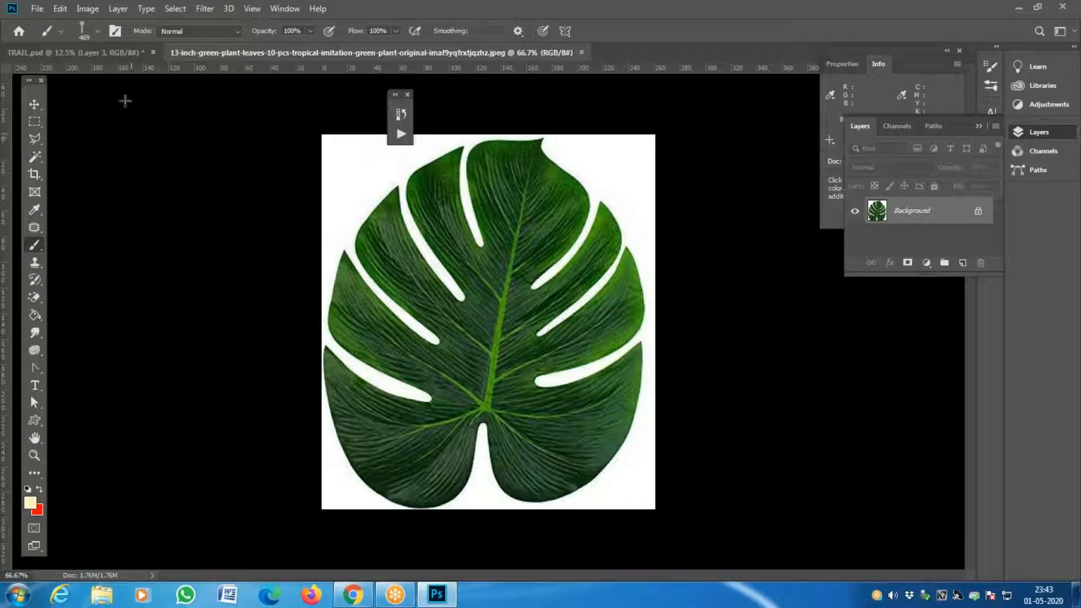
Step: Select the whole leaf image with the Rectangular Marquee tool
click(35, 124)
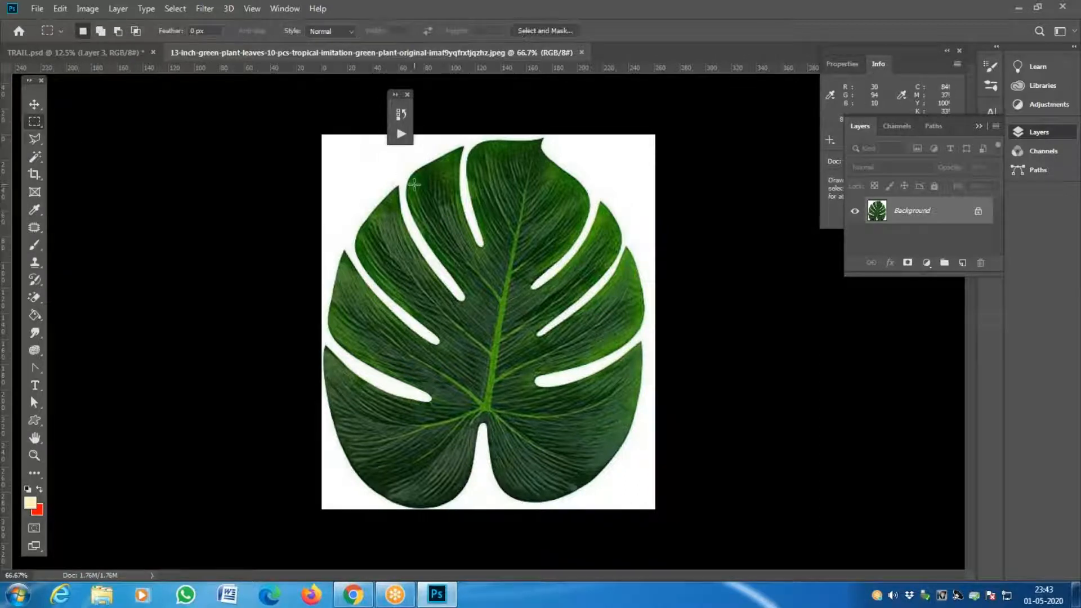
drag(291, 127, 804, 521)
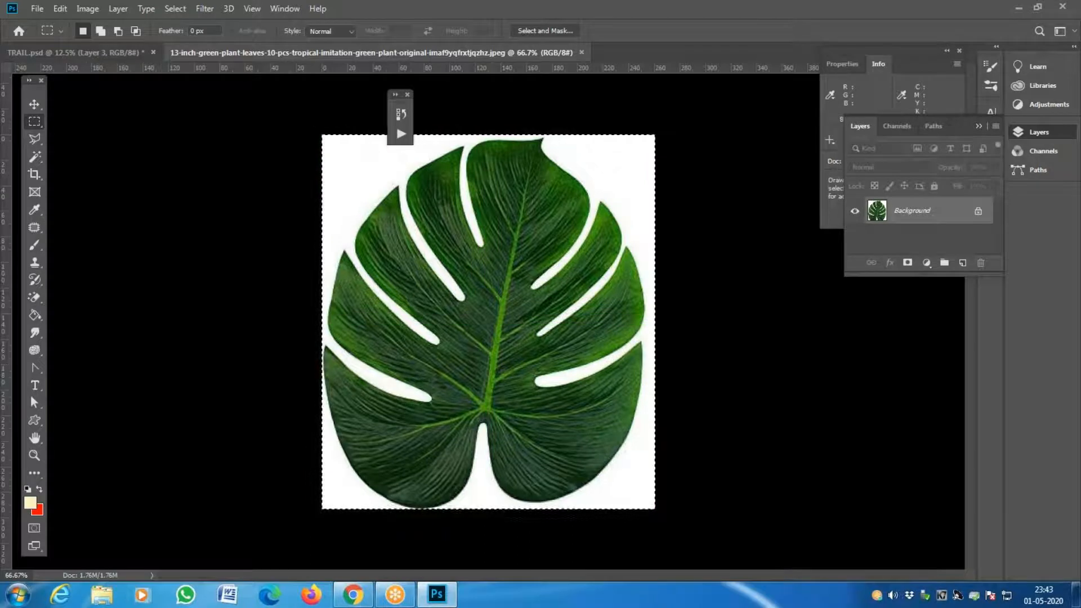
drag(323, 136, 881, 554)
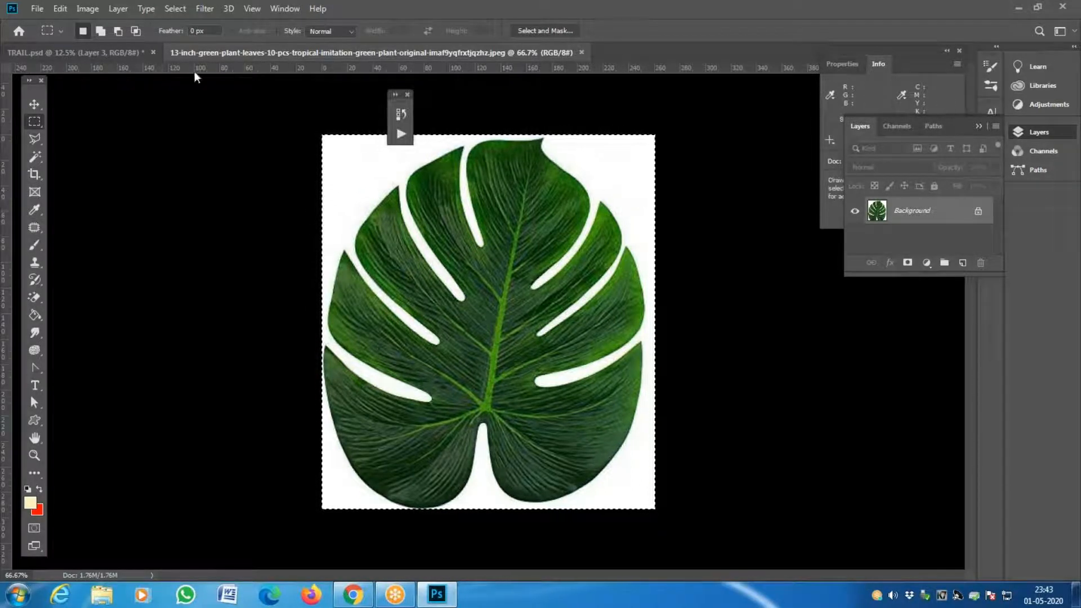
Step: Define the selected leaf as a brush preset named TROPICAL LEAF and activate the Brush tool
click(60, 8)
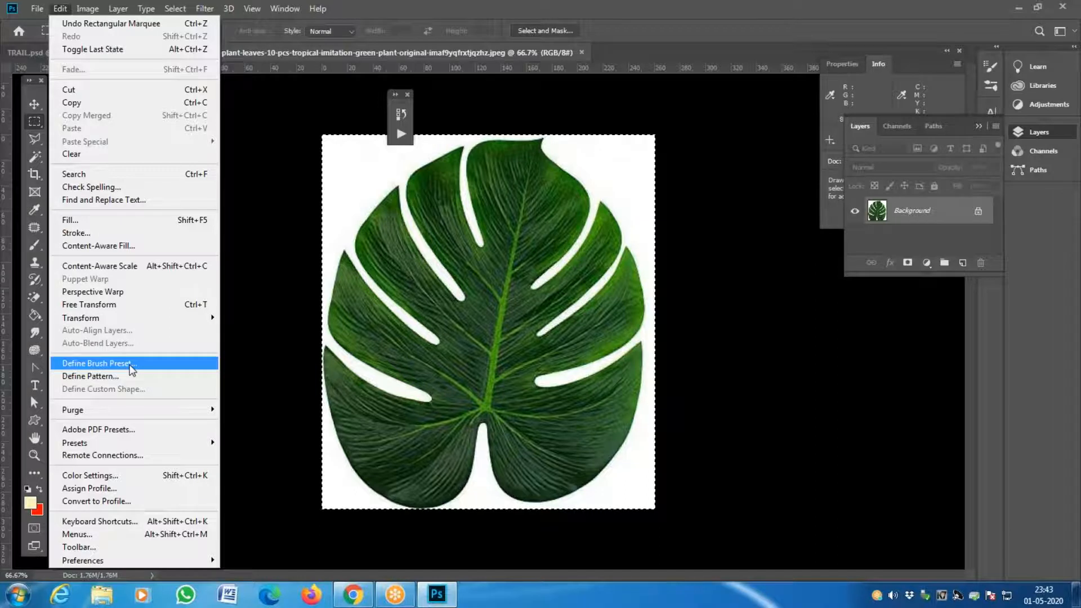
click(131, 365)
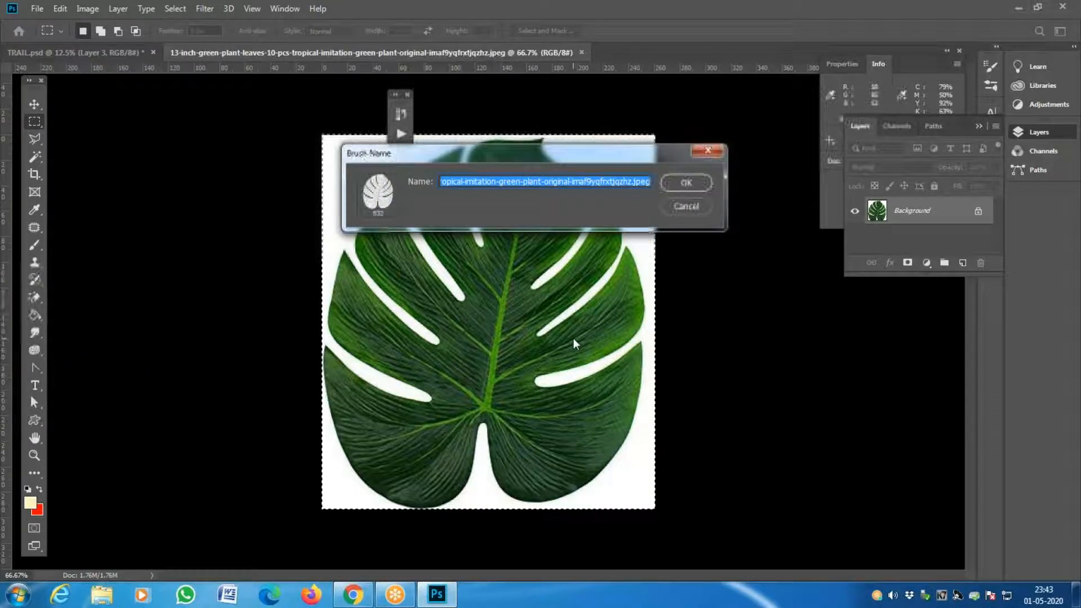
key(BackSpace)
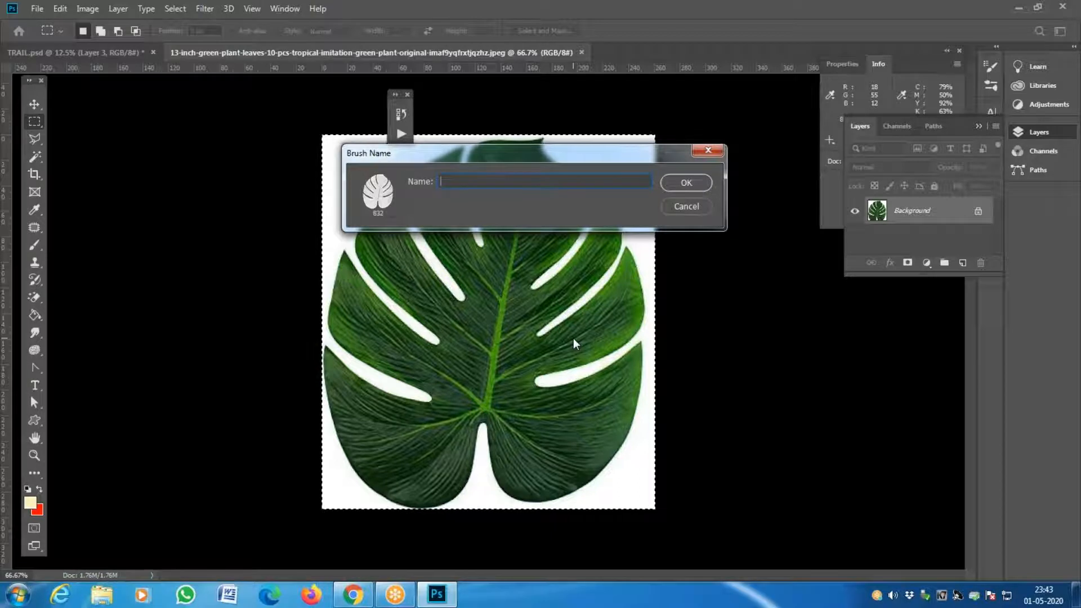
text(TROPICAL LEAF)
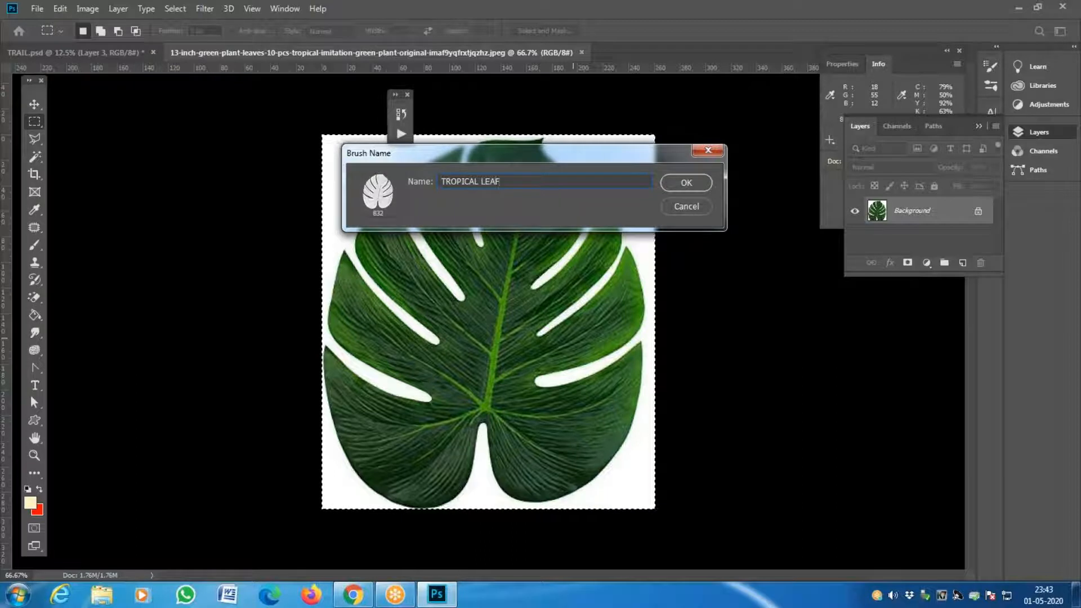
key(Return)
key(b)
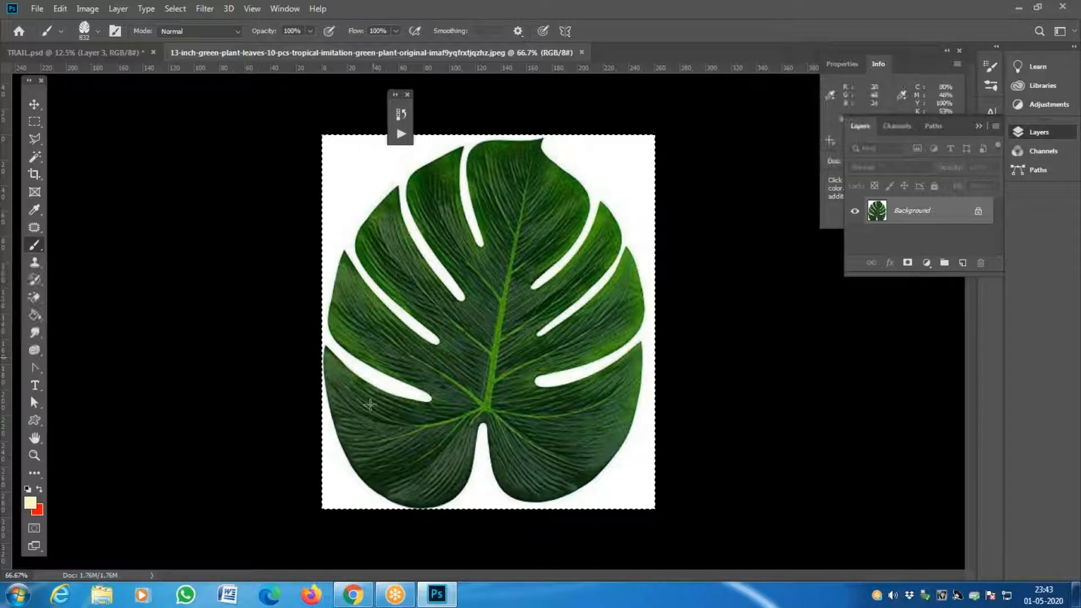
Step: Look through more leaf pictures in Chrome's Google image results and return to Photoshop
click(341, 595)
scroll(577, 256, down, 4)
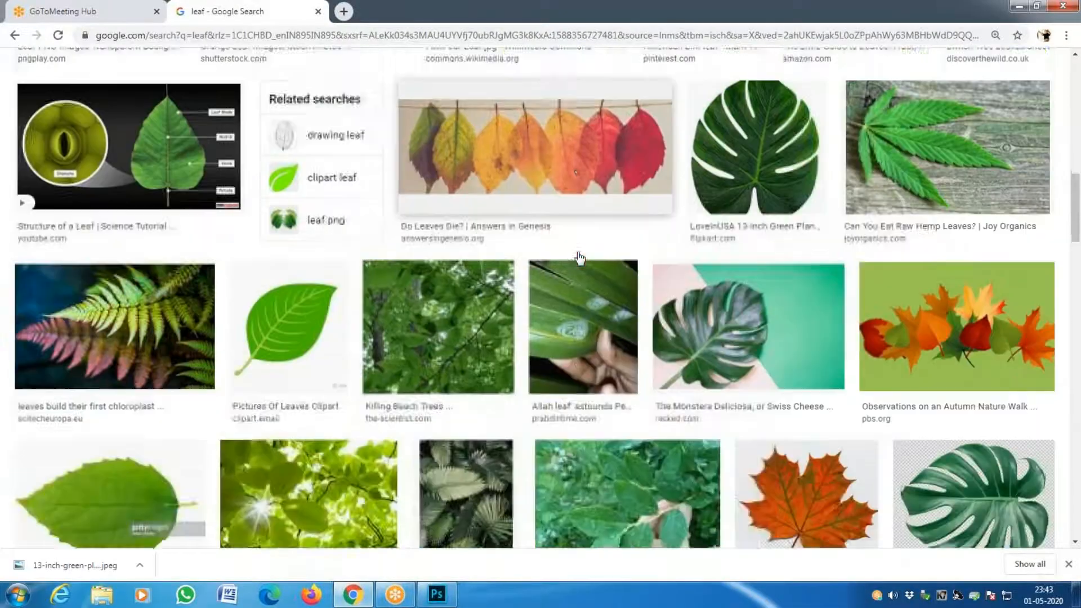
scroll(570, 254, up, 3)
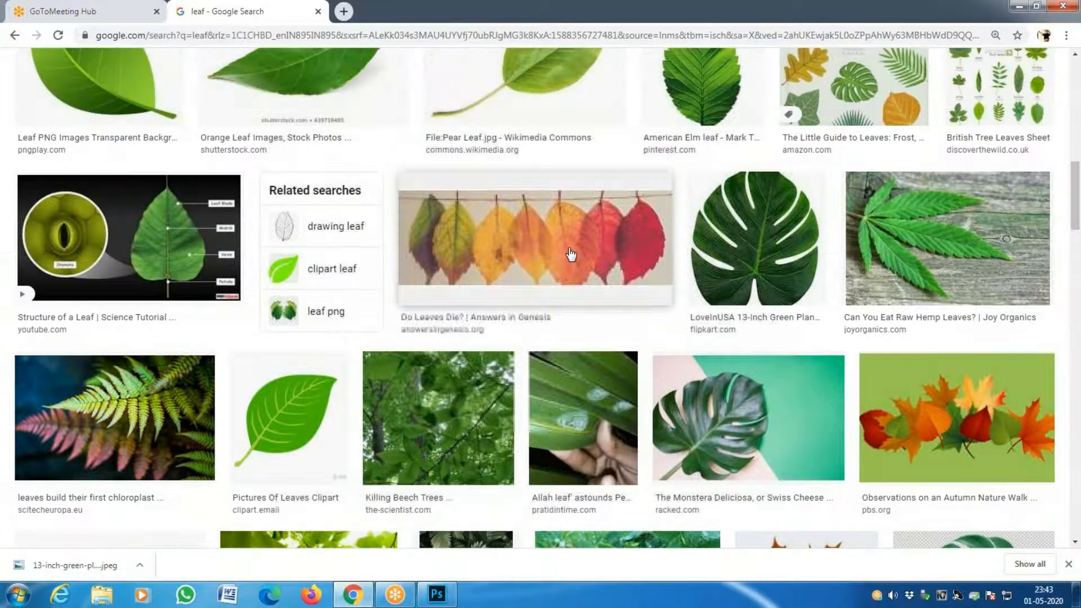
scroll(569, 254, down, 4)
scroll(568, 259, down, 2)
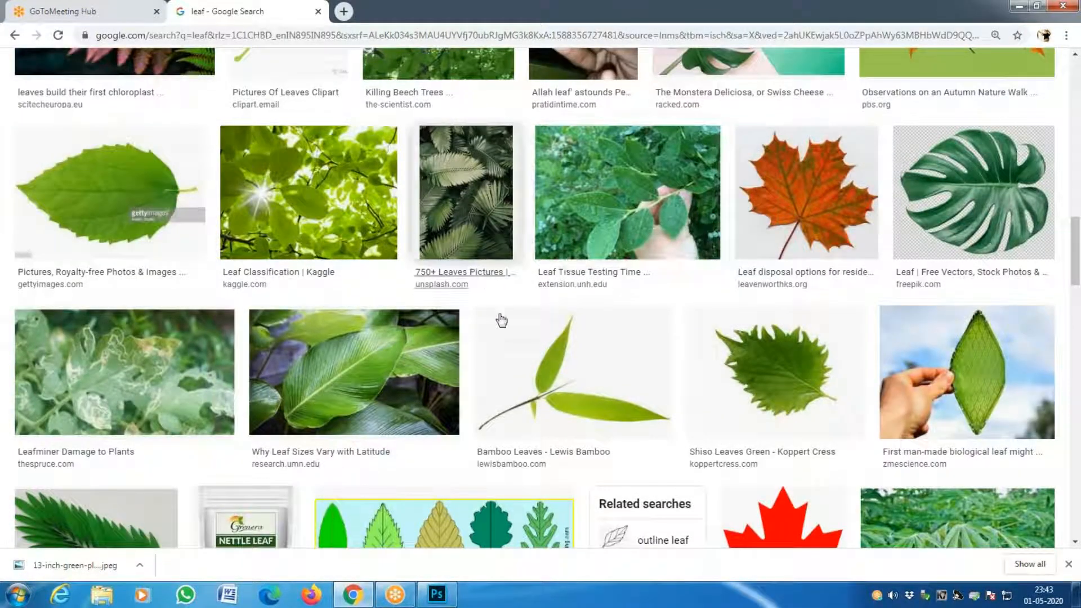
click(436, 595)
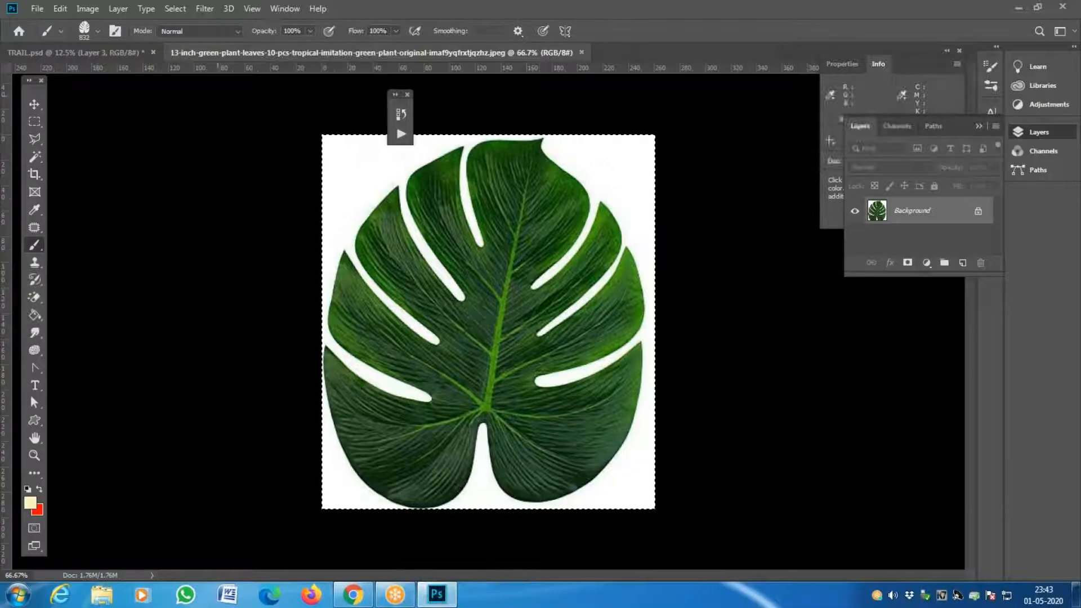
Step: Reactivate the Rectangular Marquee tool in the leaf document, keeping the full-image selection
click(63, 11)
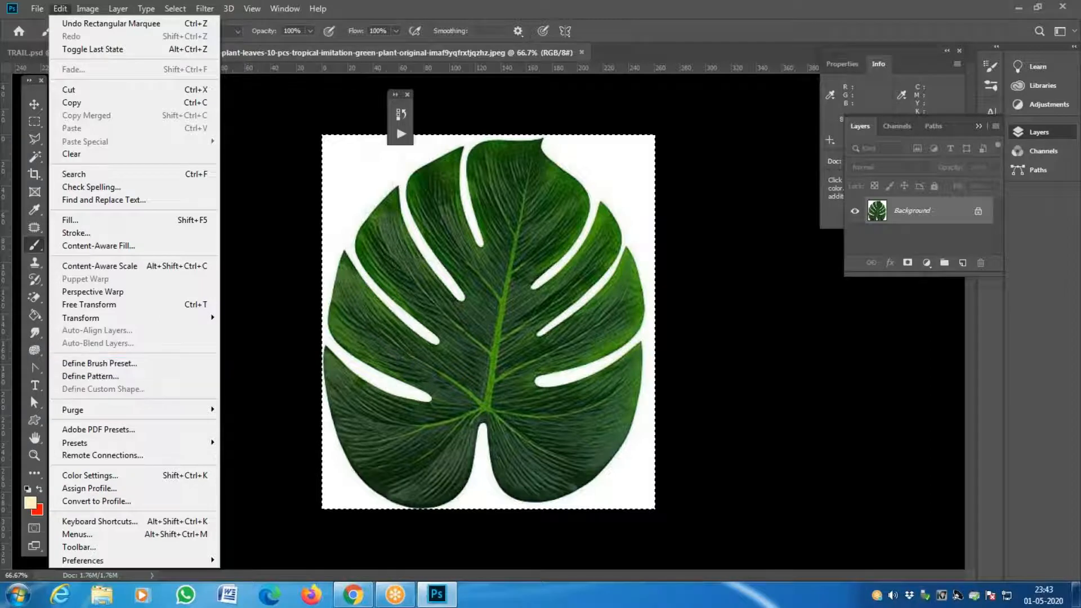
click(33, 119)
click(34, 121)
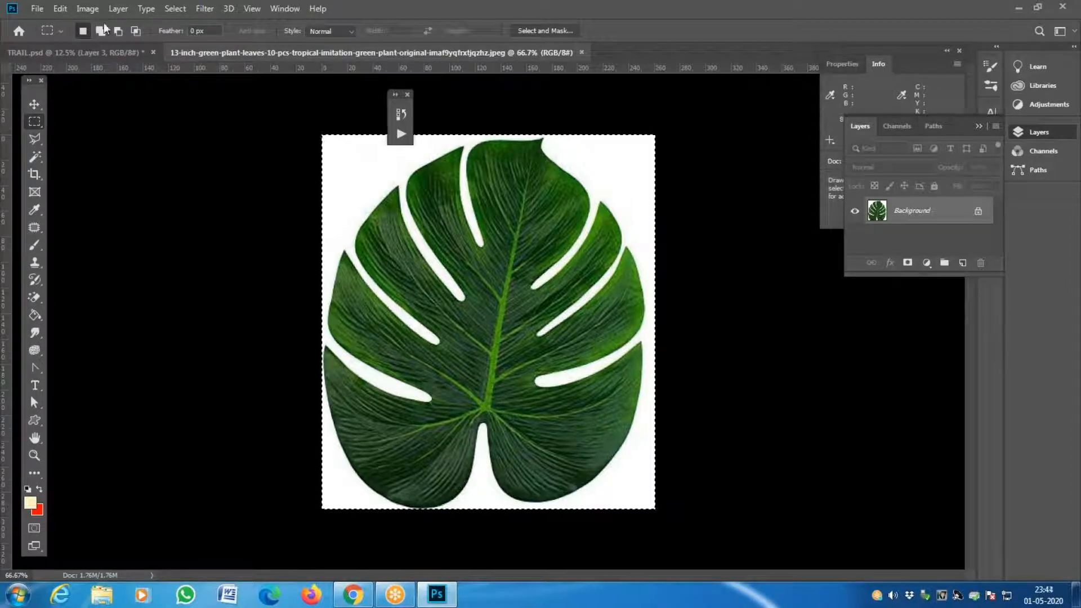
click(60, 8)
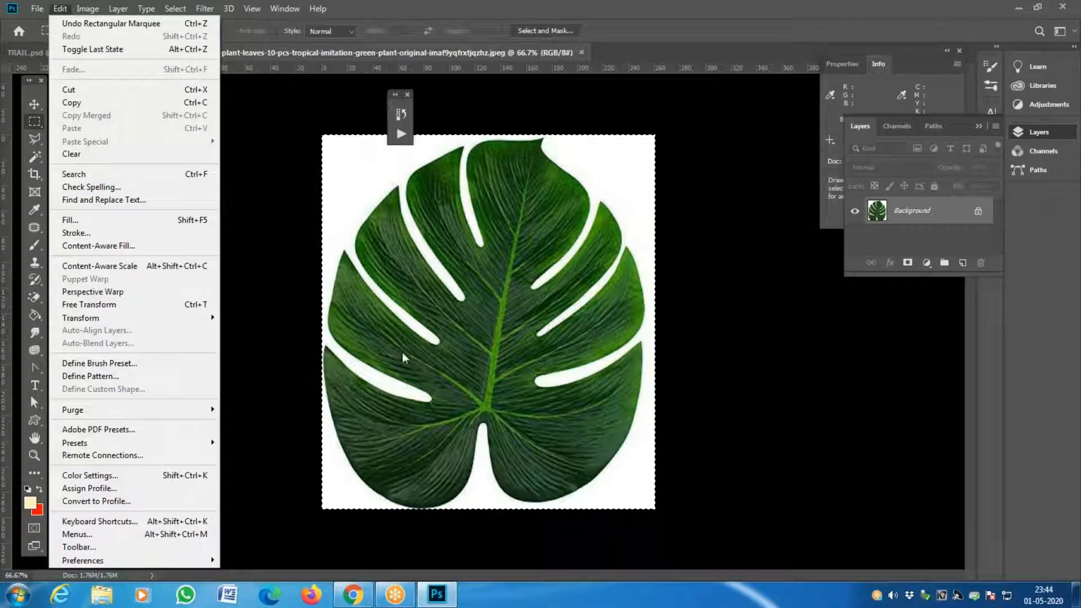
click(513, 264)
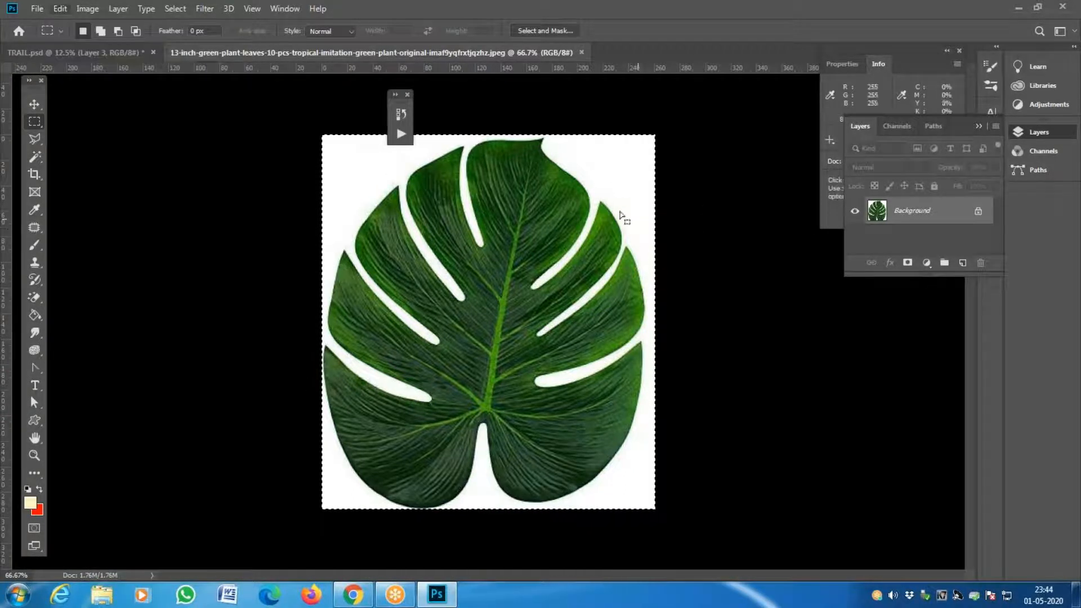
Step: Switch to the TRAIL.psd document and activate the Brush tool with the TROPICAL LEAF preset
click(99, 56)
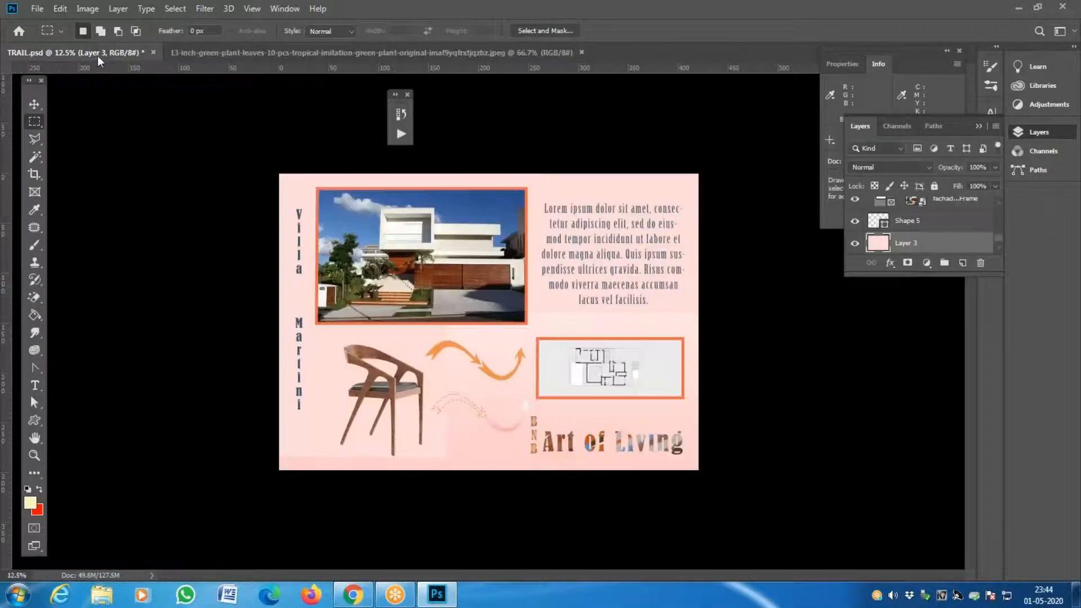
click(34, 245)
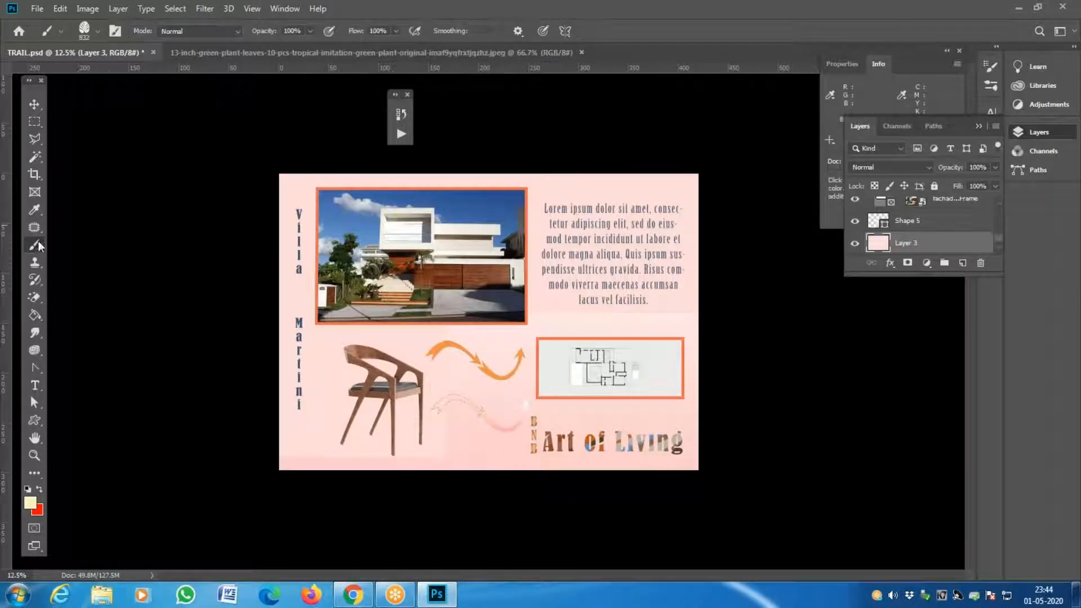
click(98, 32)
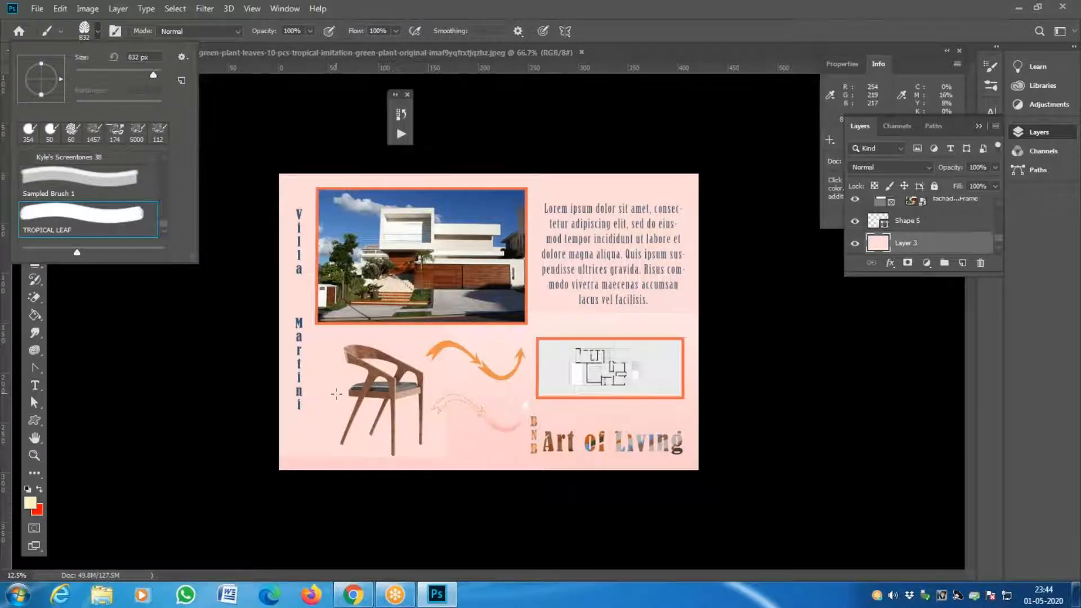
Step: Try a pale yellow TROPICAL LEAF stroke on Layer 3 from the chair towards the floor plan, and undo it
click(337, 396)
mouse_move(336, 395)
mouse_down()
mouse_move(467, 377)
mouse_move(579, 340)
mouse_up()
key(z)
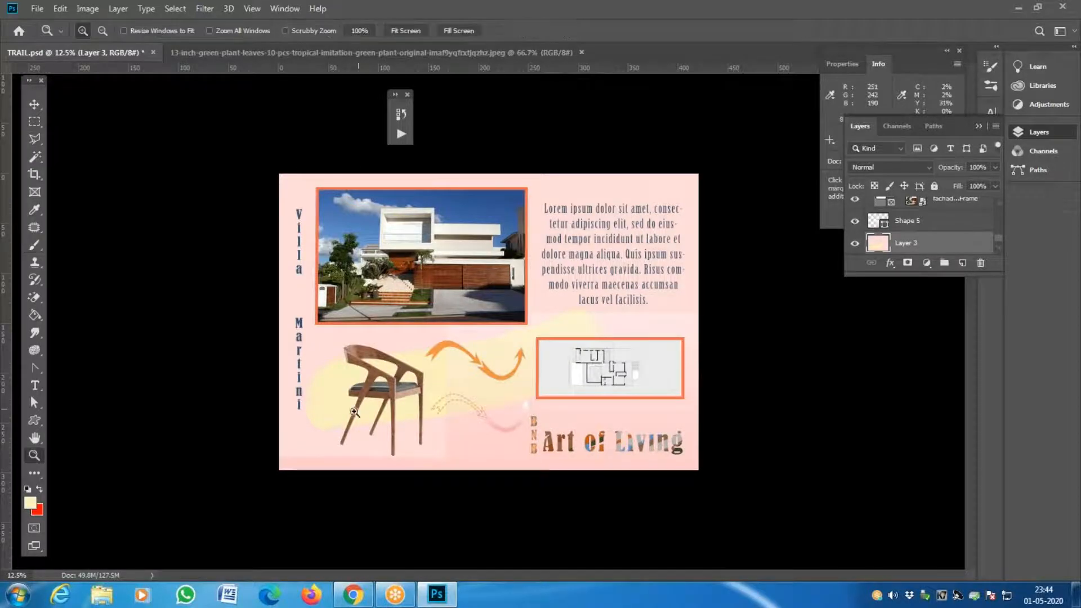
click(490, 368)
key(ctrl+z)
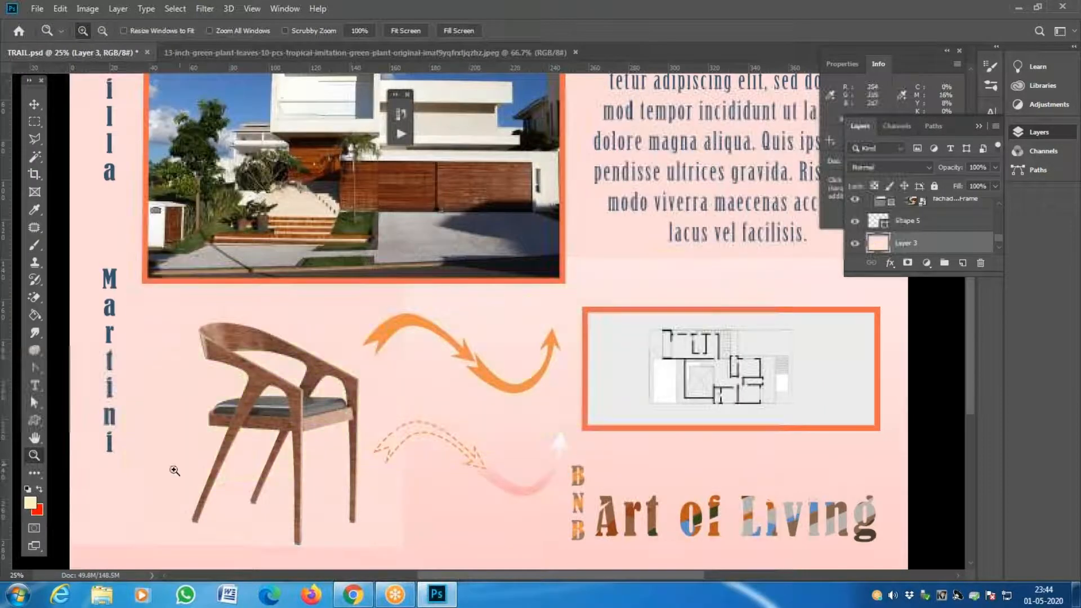
Step: Change the foreground colour to a light green
click(34, 500)
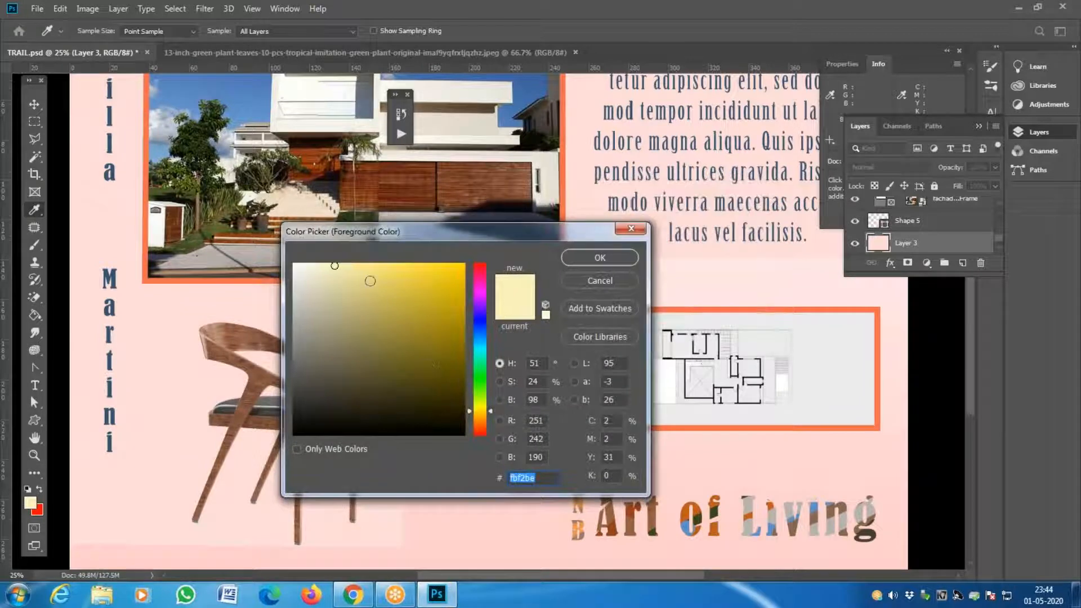
click(481, 388)
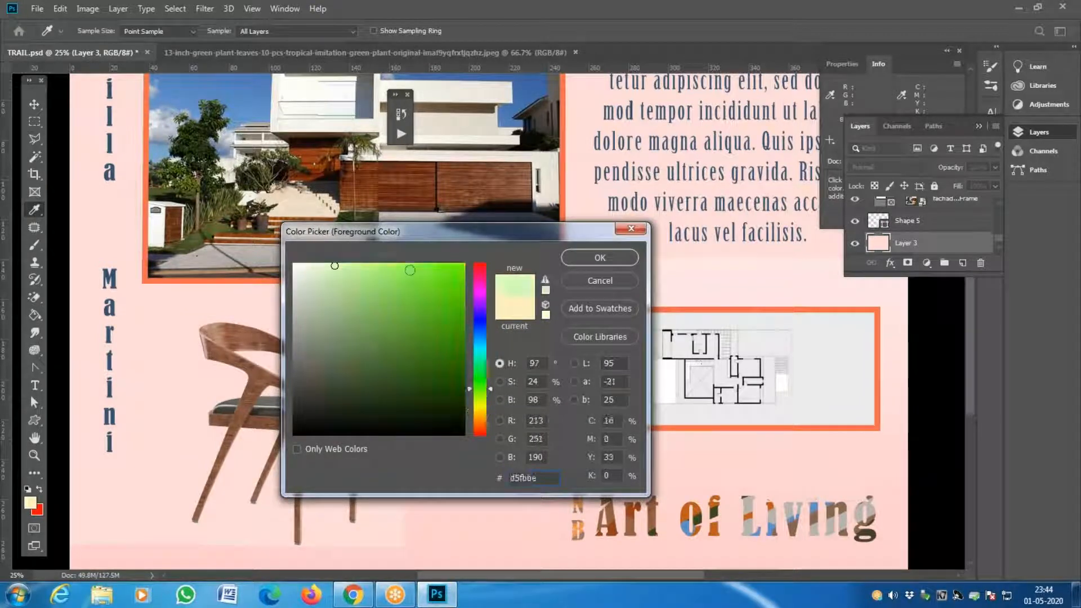
click(368, 266)
click(600, 257)
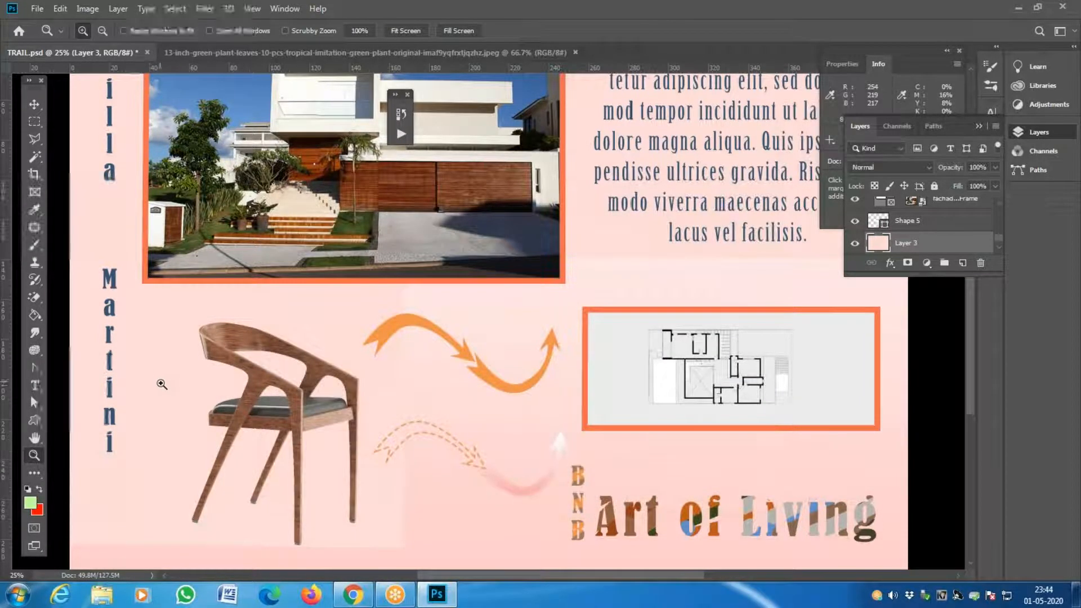
Step: Paint a broad light green TROPICAL LEAF stroke on Layer 3, rising diagonally from below the Martini text to the orange arrow
click(161, 383)
click(43, 248)
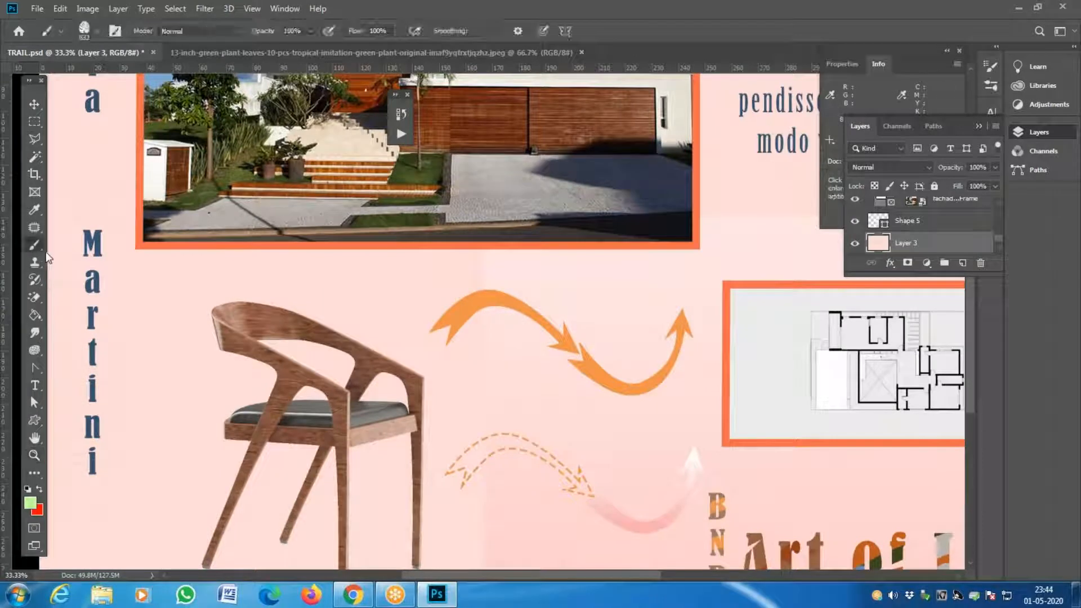
mouse_move(130, 449)
mouse_down()
mouse_move(275, 444)
mouse_move(622, 301)
mouse_up()
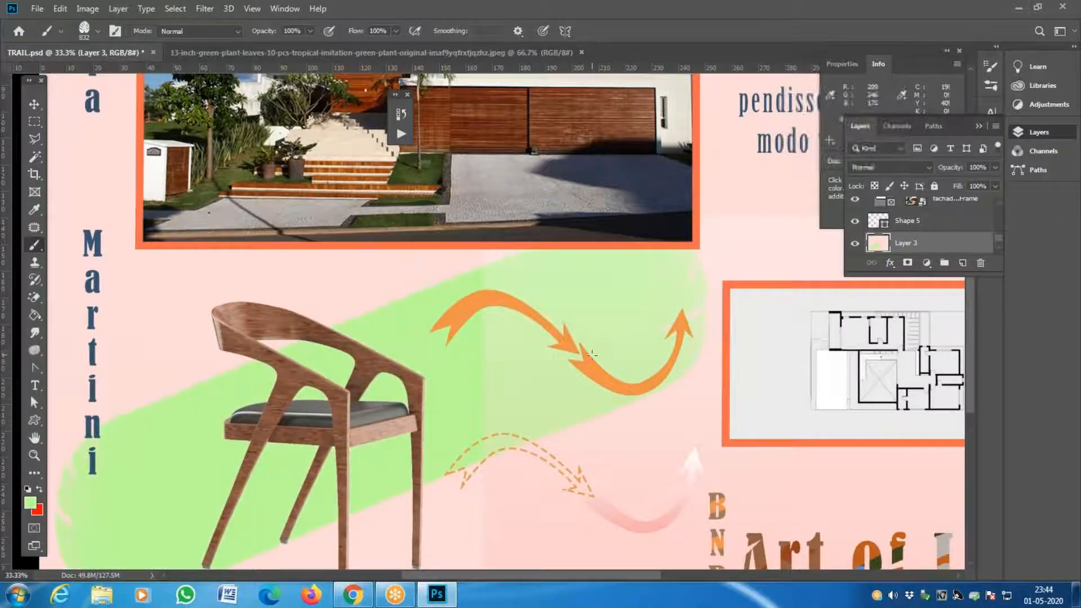
key(z)
alt+click(502, 343)
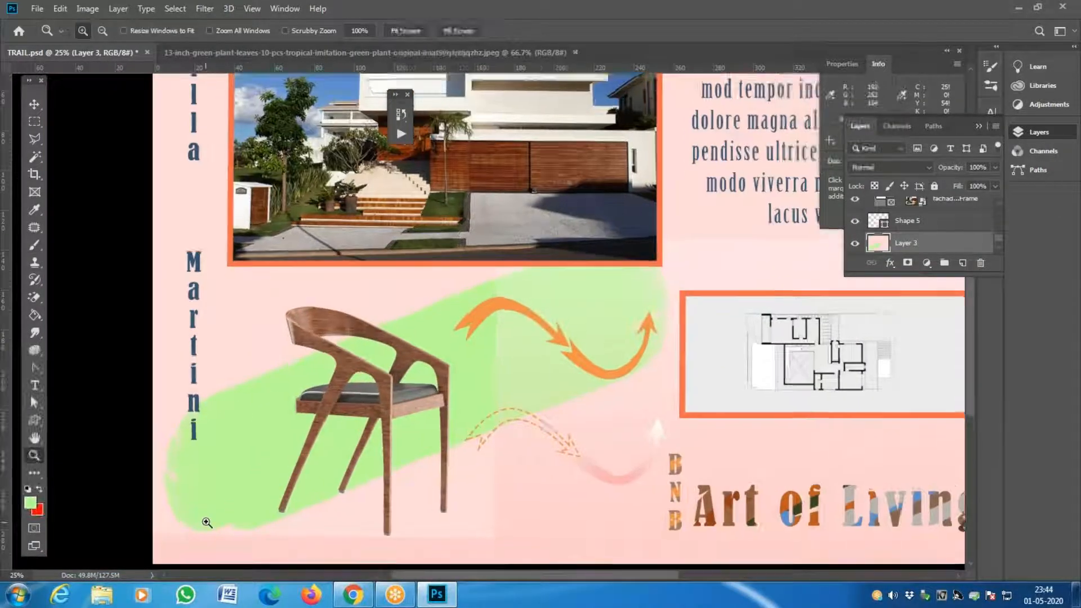
Step: Undo the green brush stroke painted behind the chair and arrows
click(206, 523)
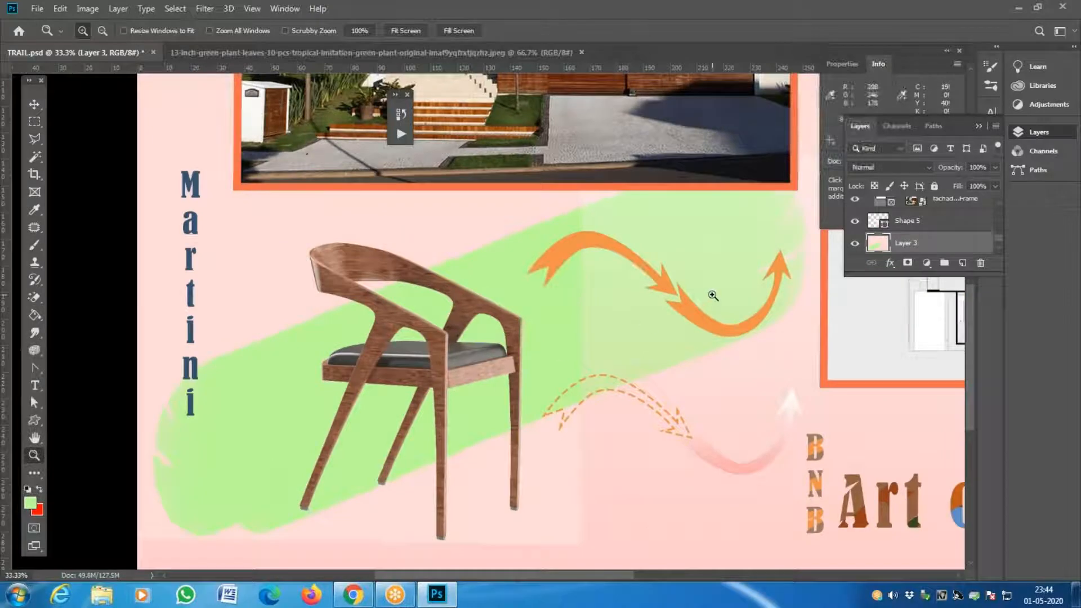
alt+click(336, 403)
alt+click(512, 386)
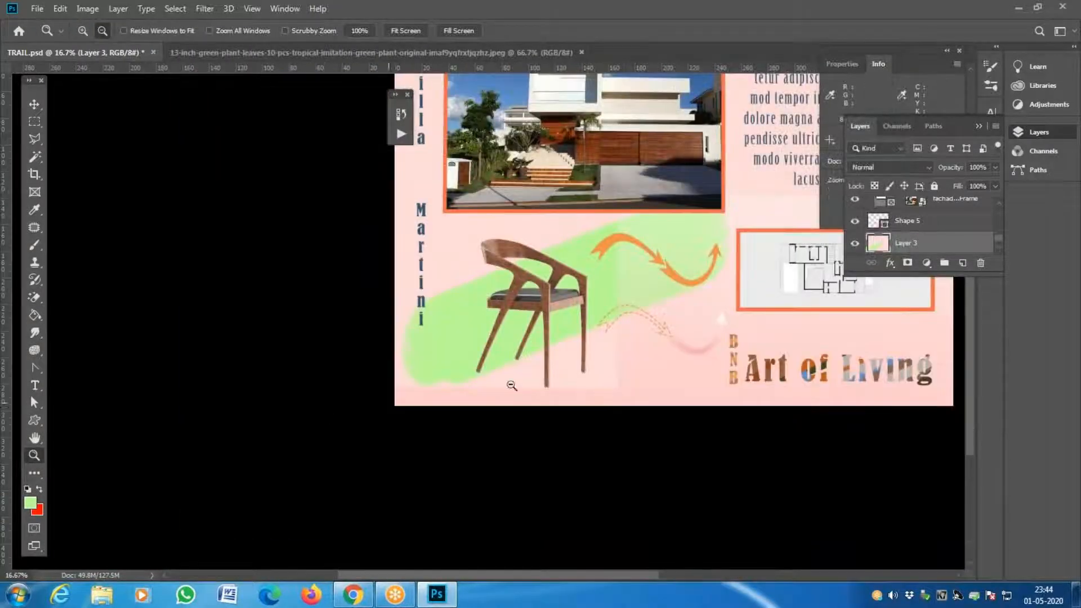
drag(666, 326, 400, 416)
key(ctrl+z)
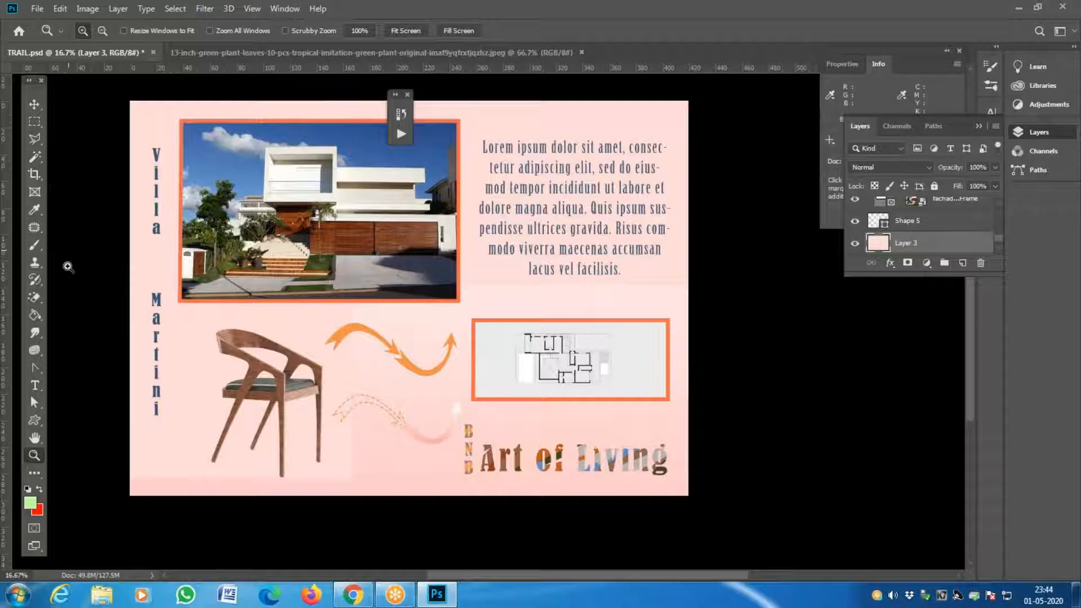
Step: Try a light-green brush stroke with the leaf tip across the area behind the chair, arrows and floor plan
click(35, 245)
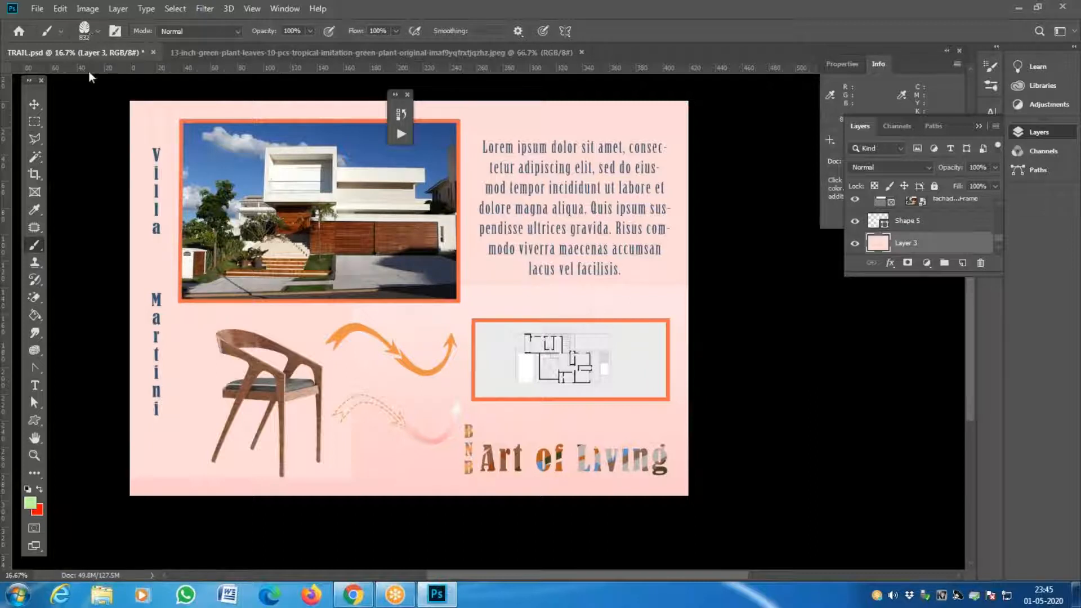
drag(296, 336, 595, 344)
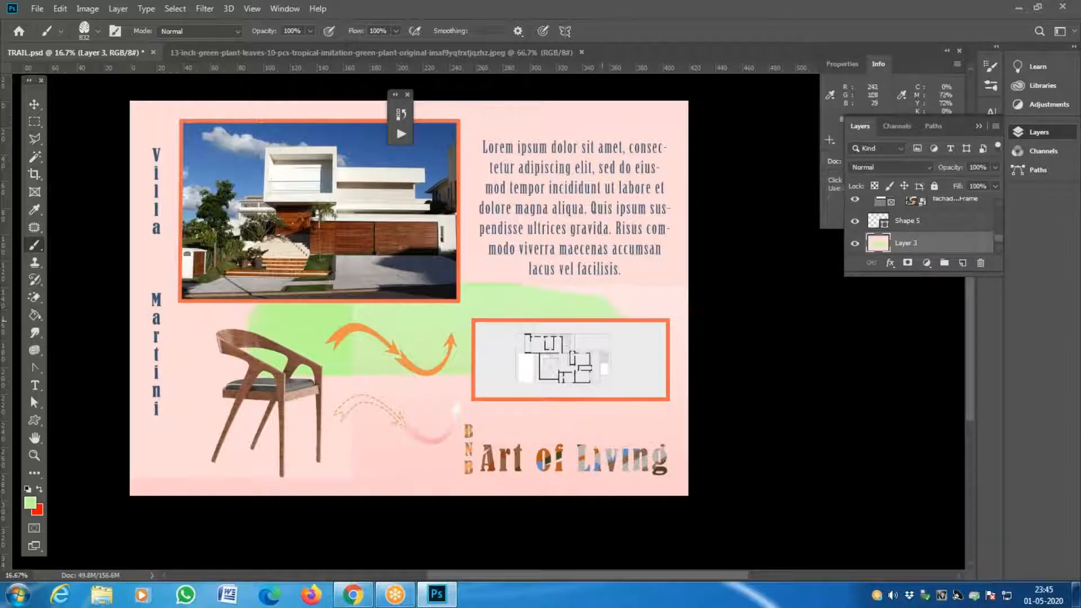
key(ctrl+z)
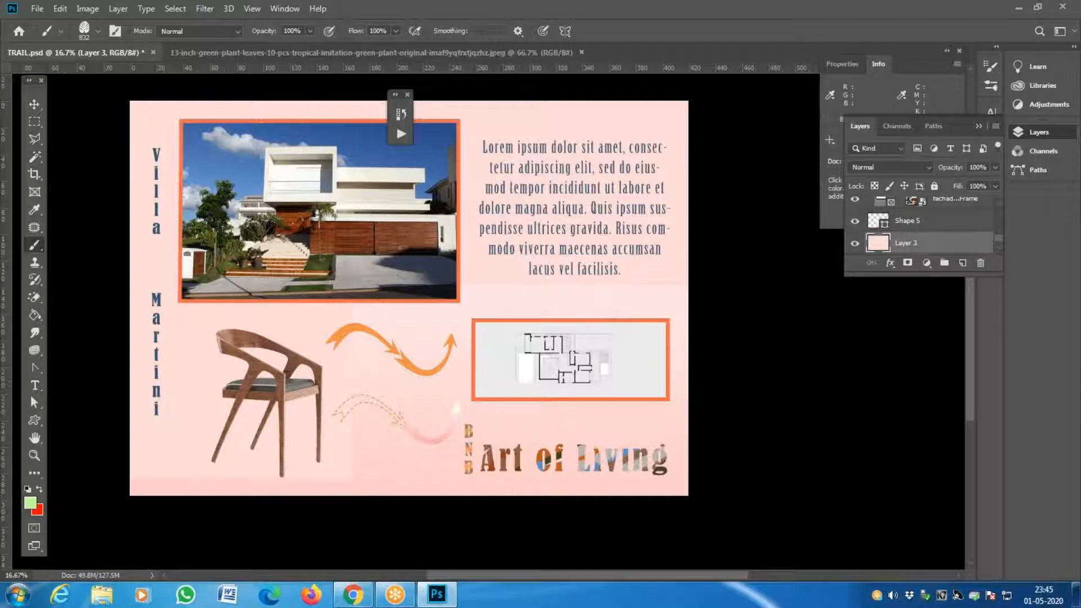
Step: Display the brush settings for the 832 px leaf brush
click(115, 32)
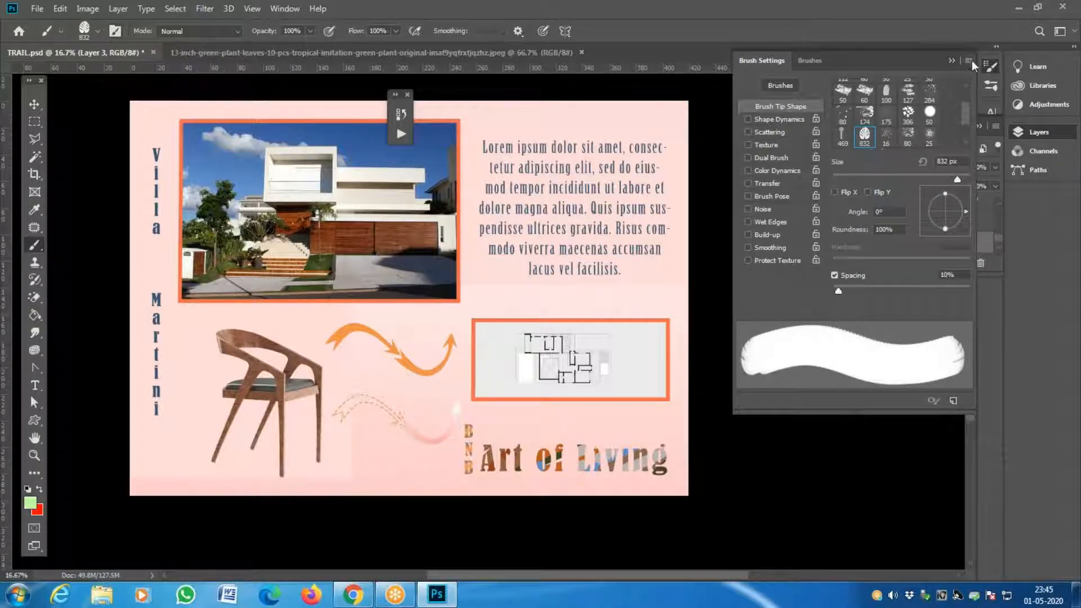
click(951, 60)
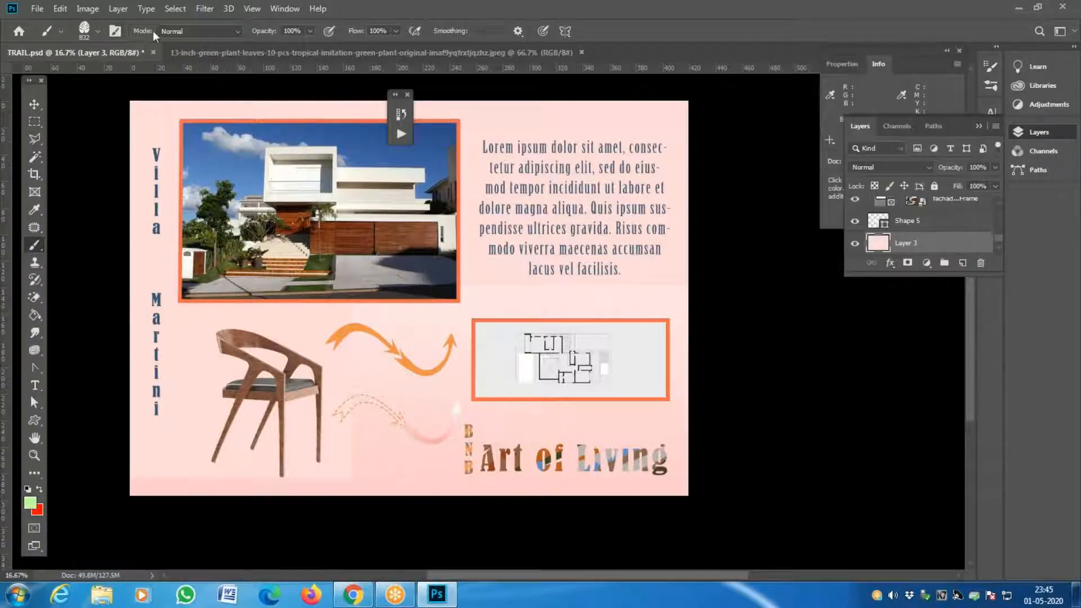
click(285, 9)
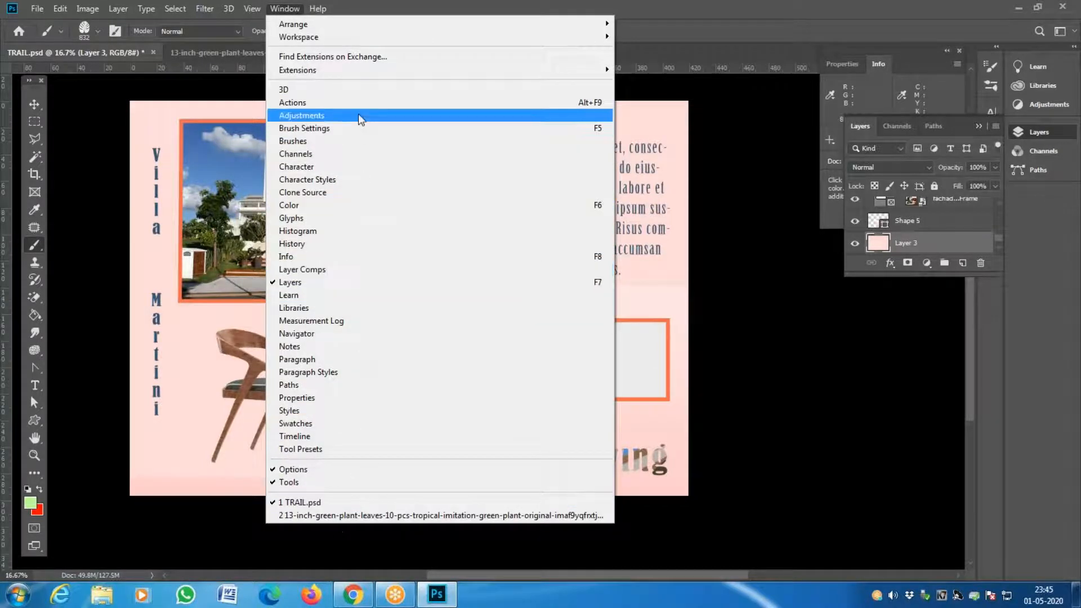
click(359, 135)
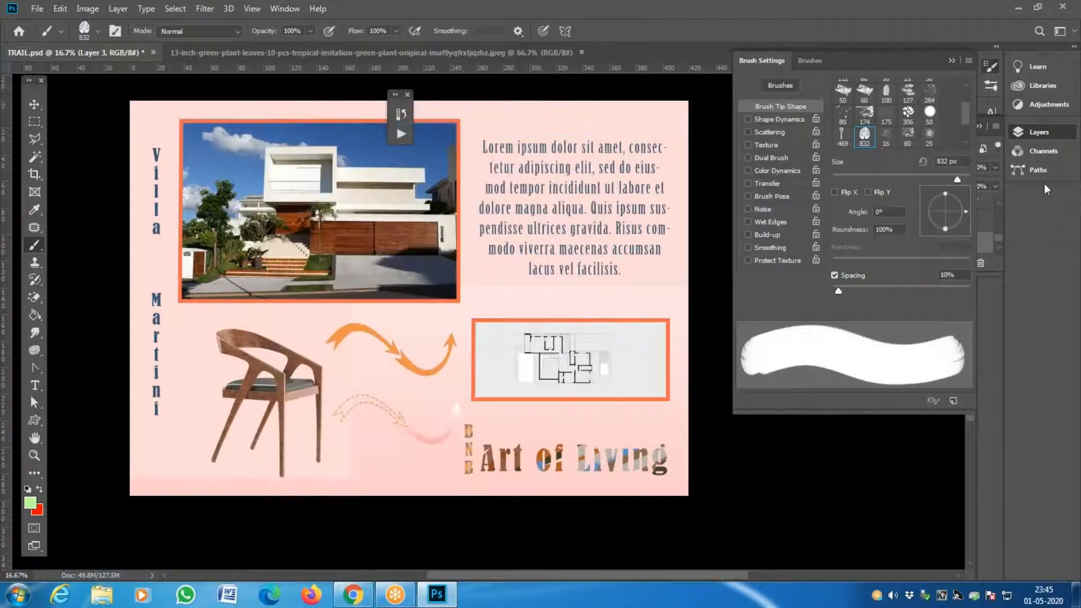
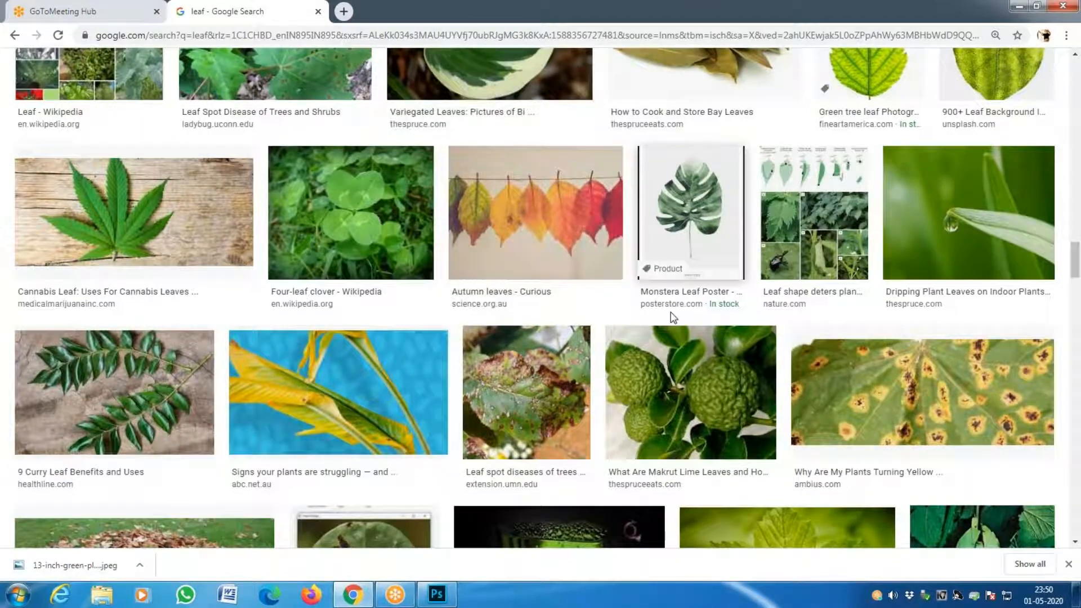
Step: Browse the leaf image search results in Chrome for leaf shapes, and return to Photoshop
scroll(715, 466, down, 6)
key(alt+Tab)
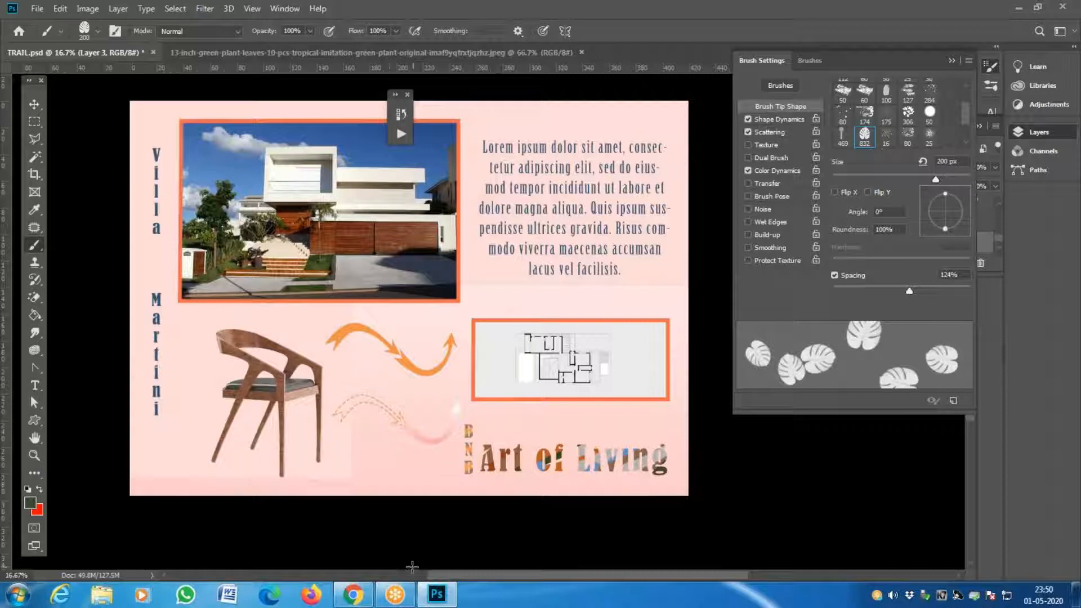
mouse_move(348, 601)
click(353, 594)
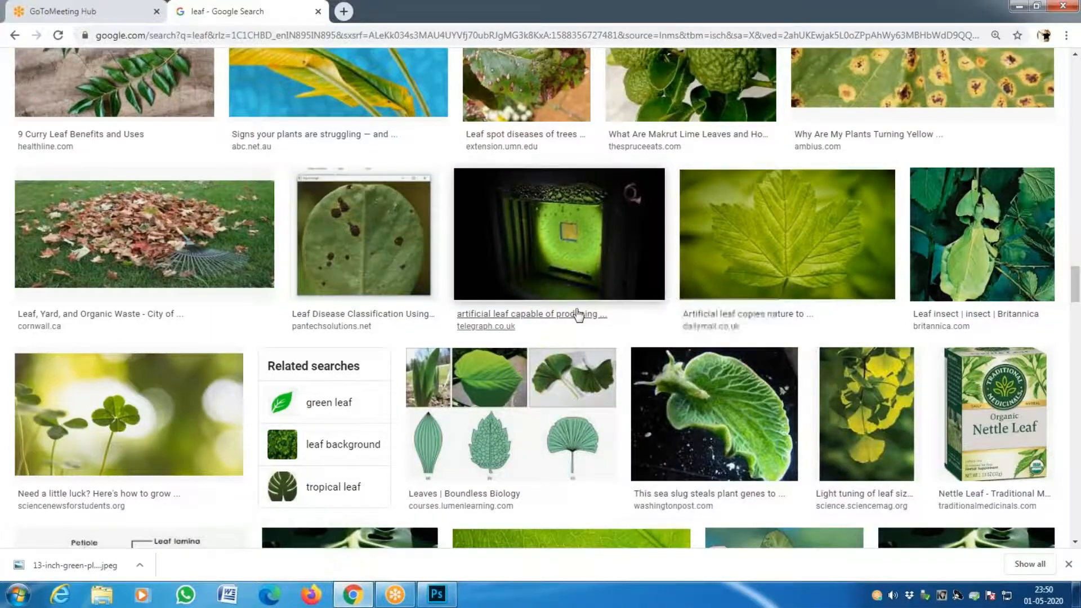
scroll(585, 336, down, 2)
scroll(586, 336, down, 3)
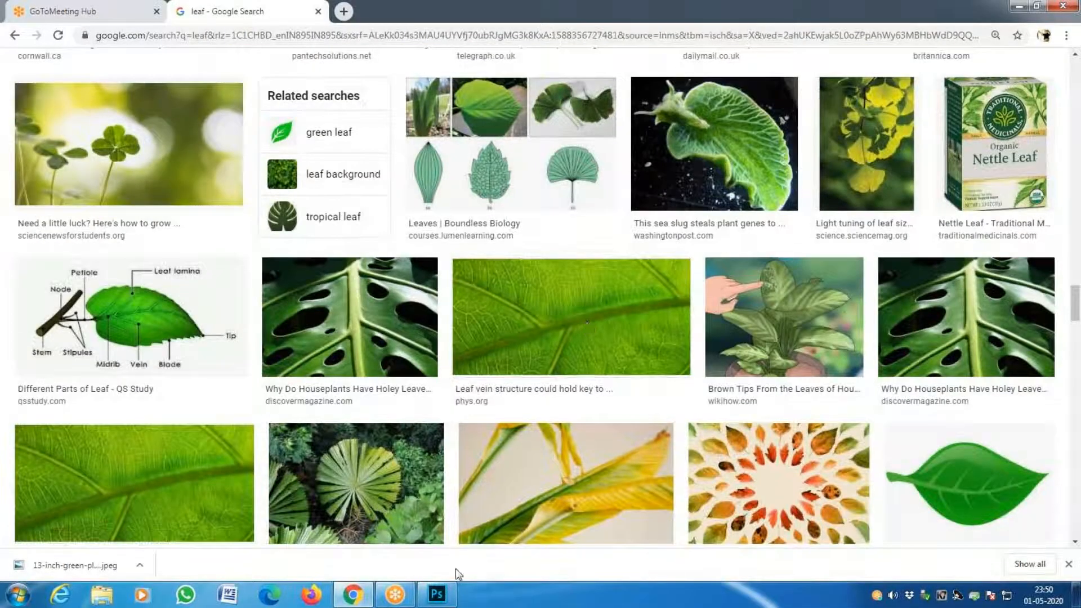
click(437, 594)
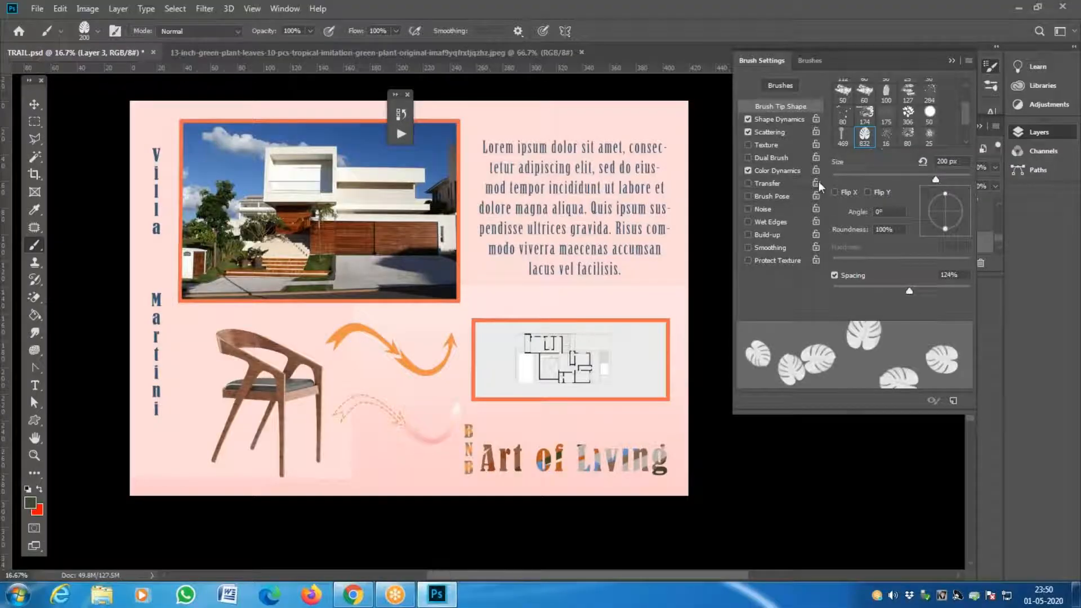
Step: Put away the brush settings and add a new empty layer directly above Layer 3
key(z)
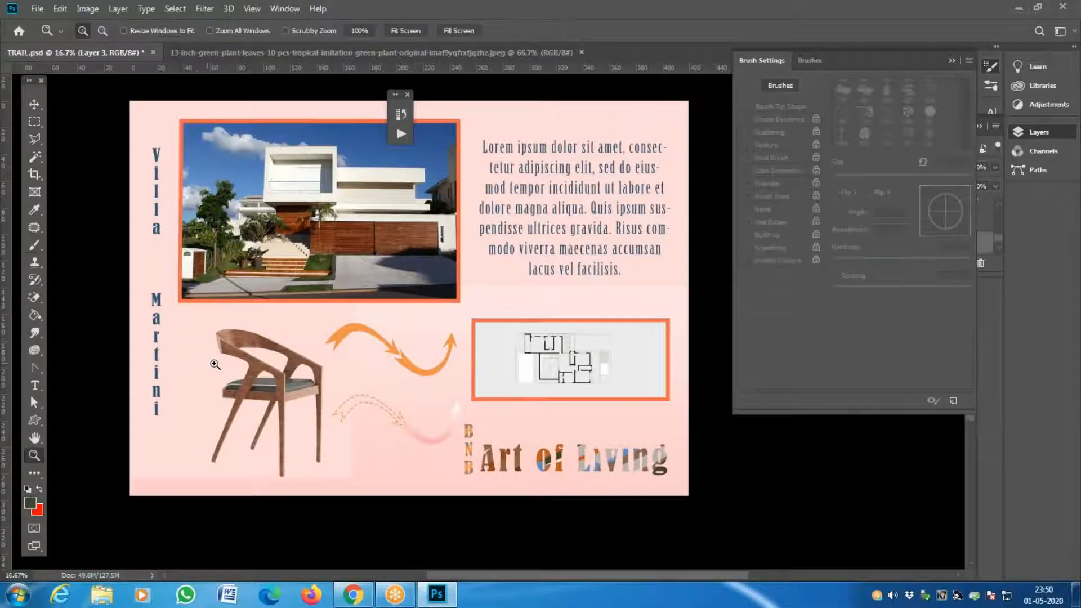
click(201, 364)
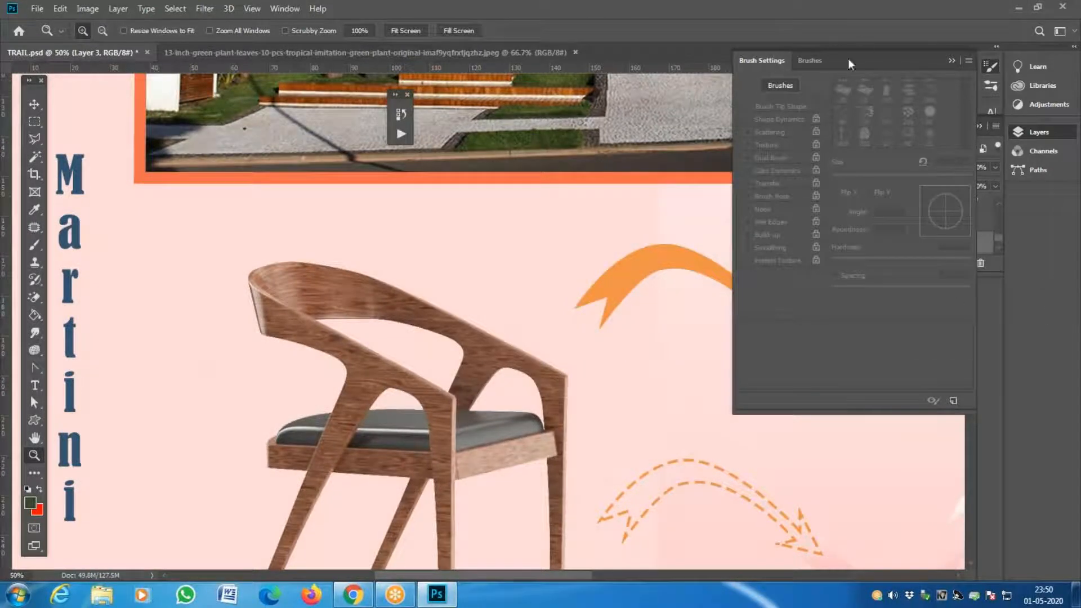
click(953, 61)
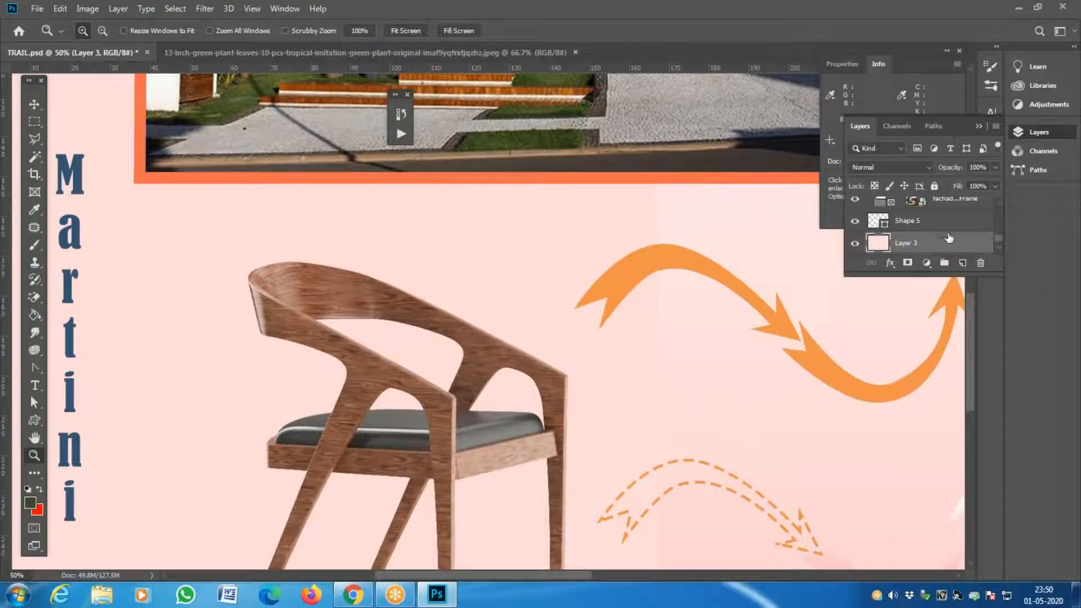
click(963, 263)
drag(1000, 234, 998, 245)
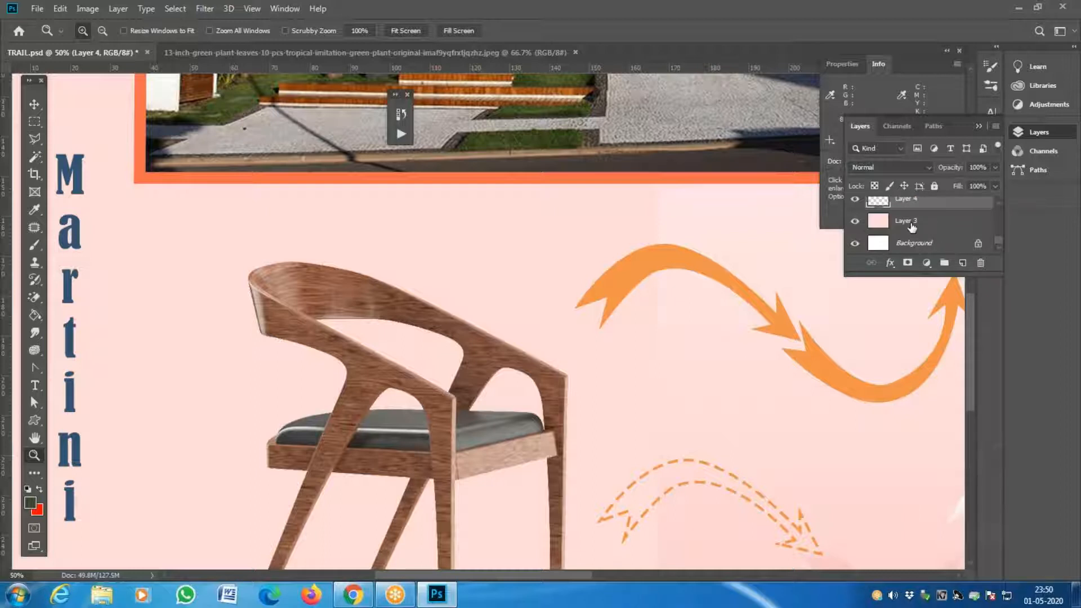
drag(1001, 230, 992, 273)
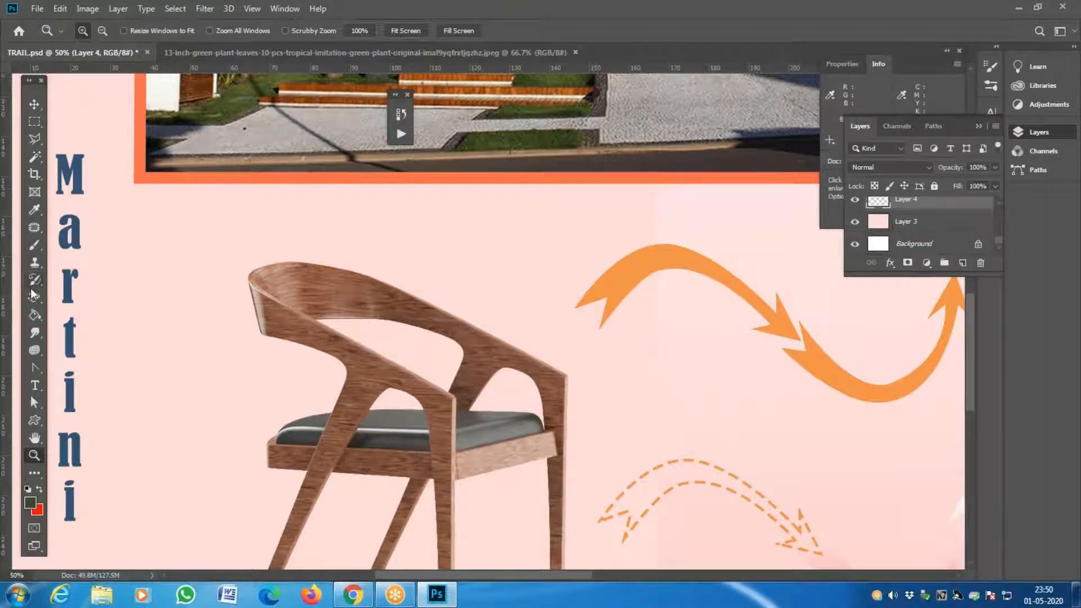
Step: Make a square marquee selection about 16 mm wide in the empty pink area between the word Martini and the chair
click(34, 122)
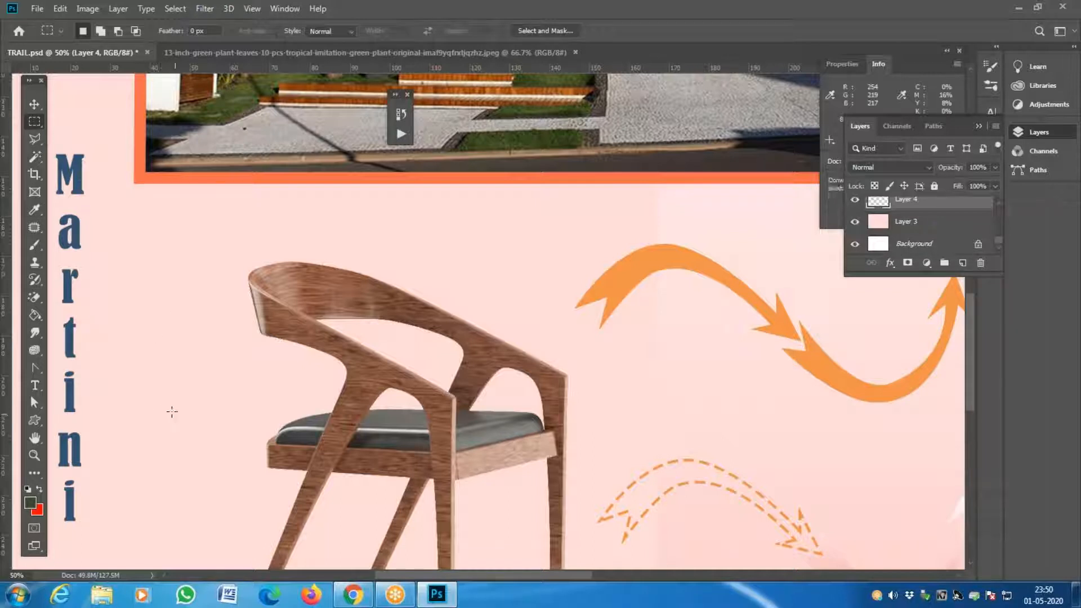
drag(154, 374, 219, 439)
click(34, 139)
key(z)
click(150, 438)
click(149, 439)
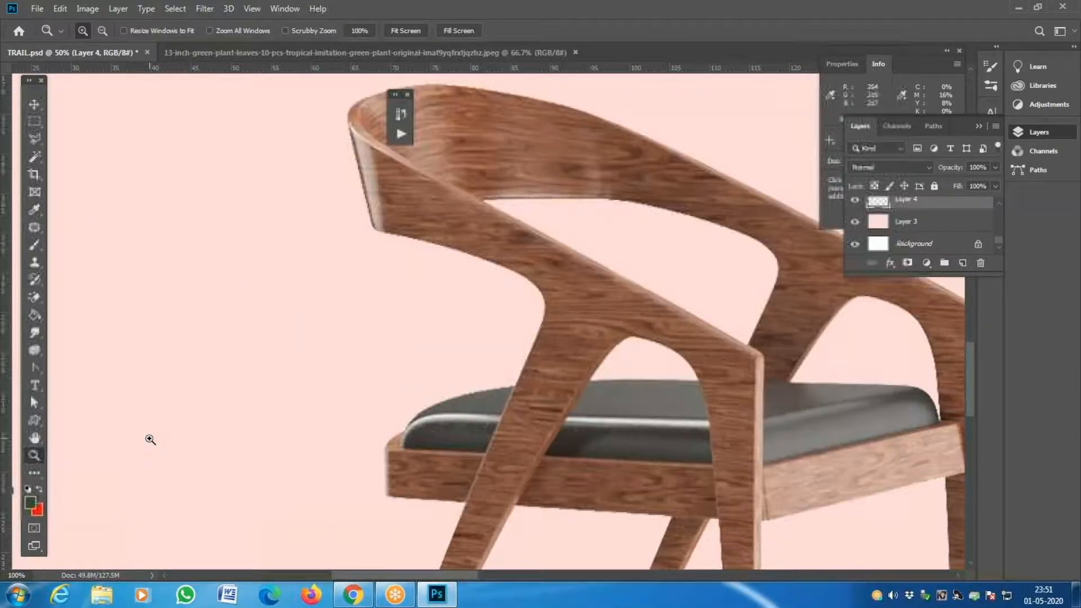
click(150, 438)
Step: Try to subtract the lower-right triangular half from the square selection with the Polygonal Lasso
key(l)
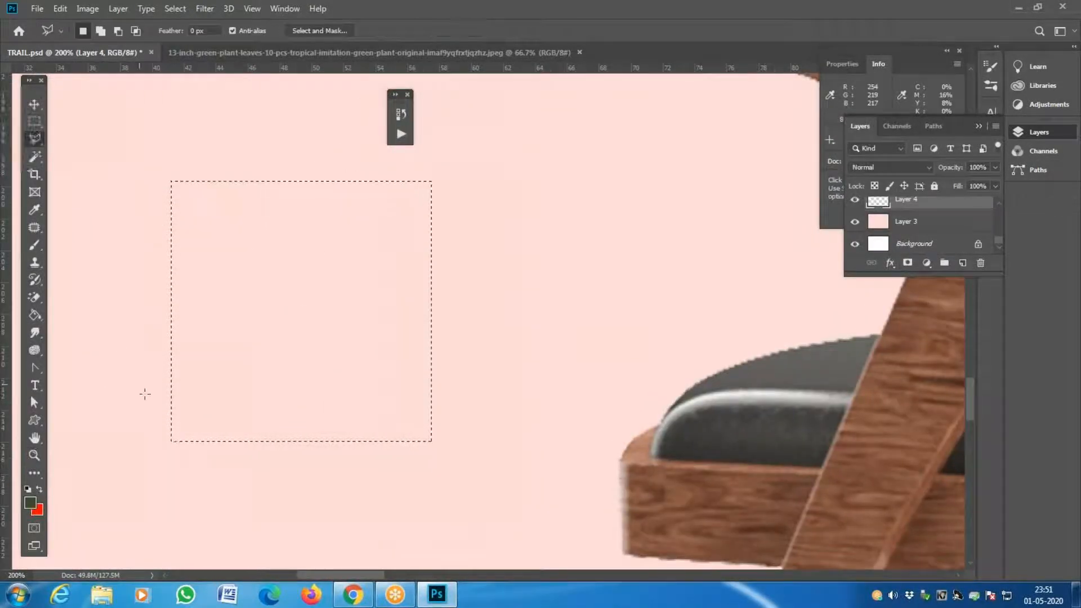
key(shift)
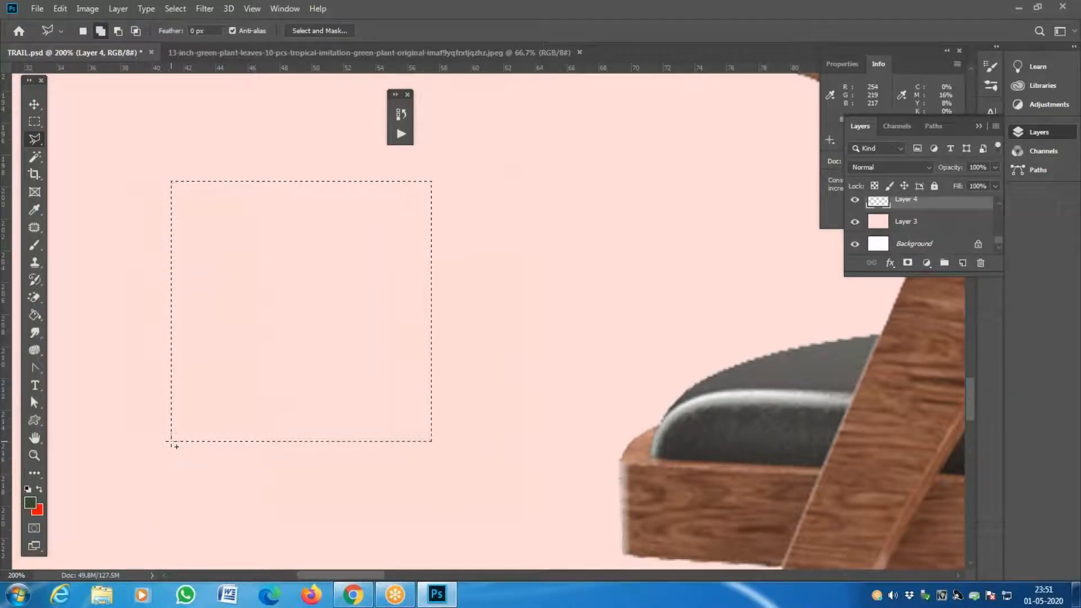
click(172, 441)
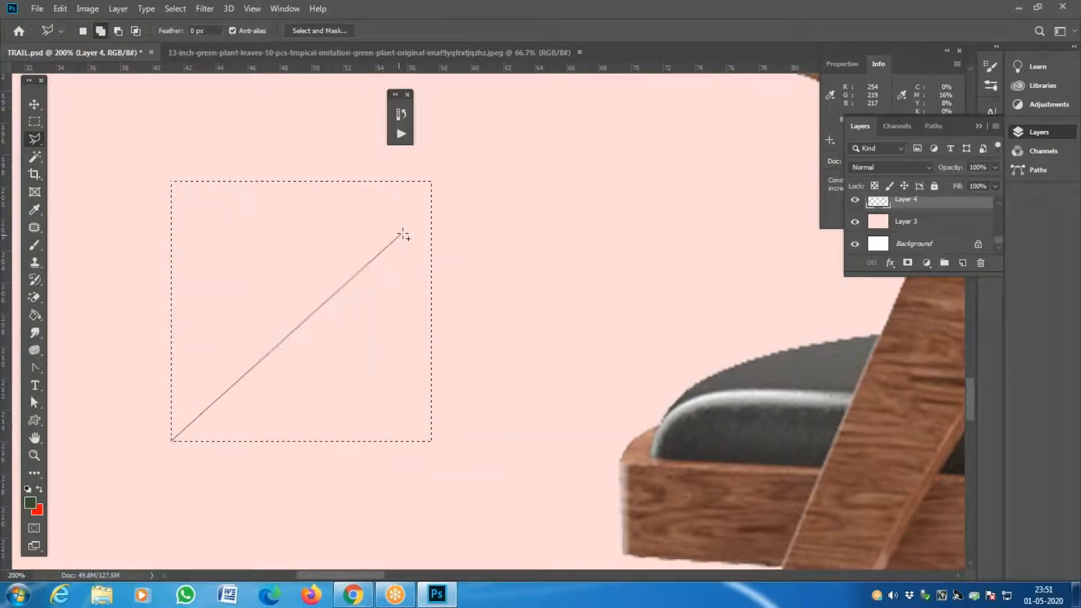
key(Escape)
key(alt)
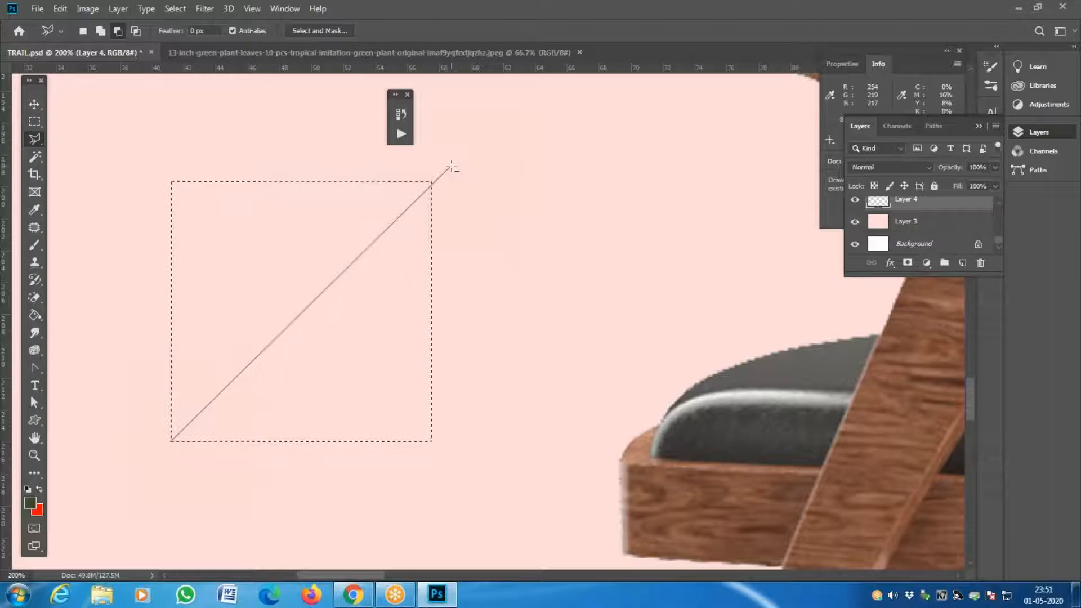
click(474, 489)
double_click(159, 490)
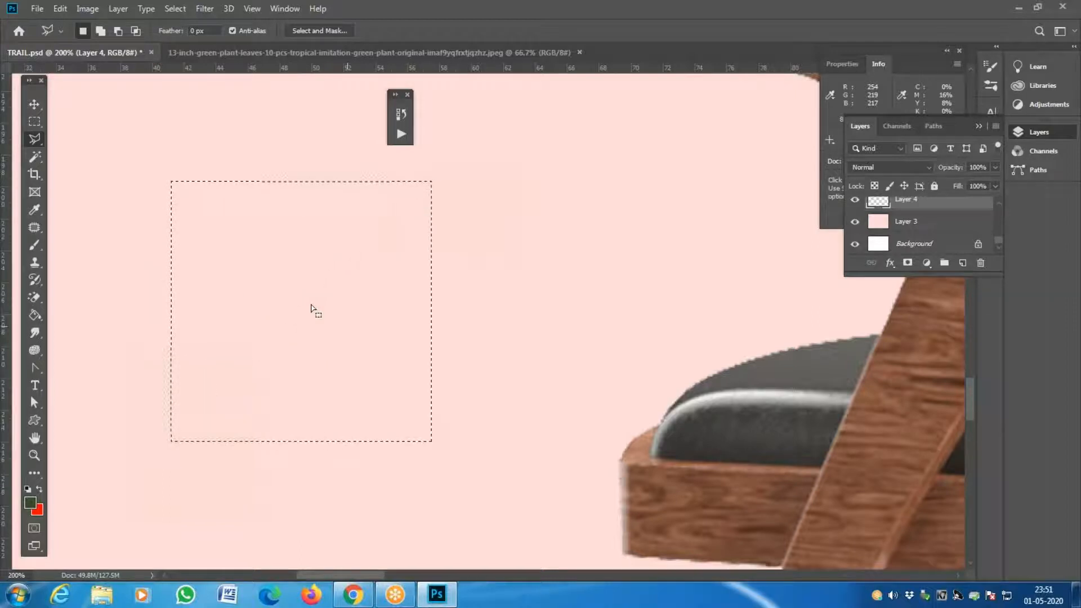
Step: Fill the square selection on the new layer with the darker pink fbb2ae
click(32, 501)
click(255, 301)
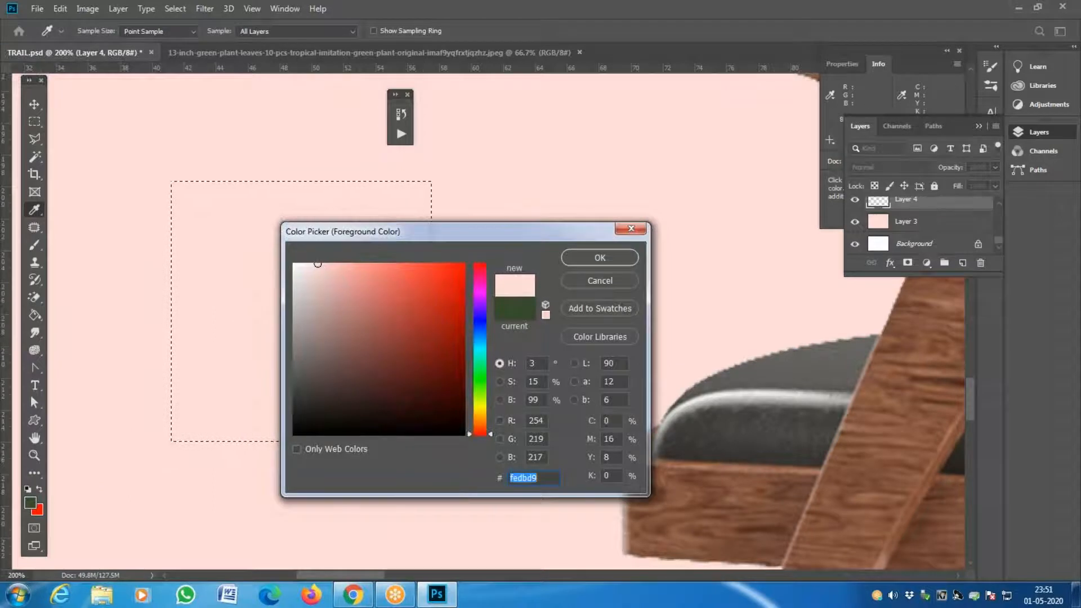
click(599, 257)
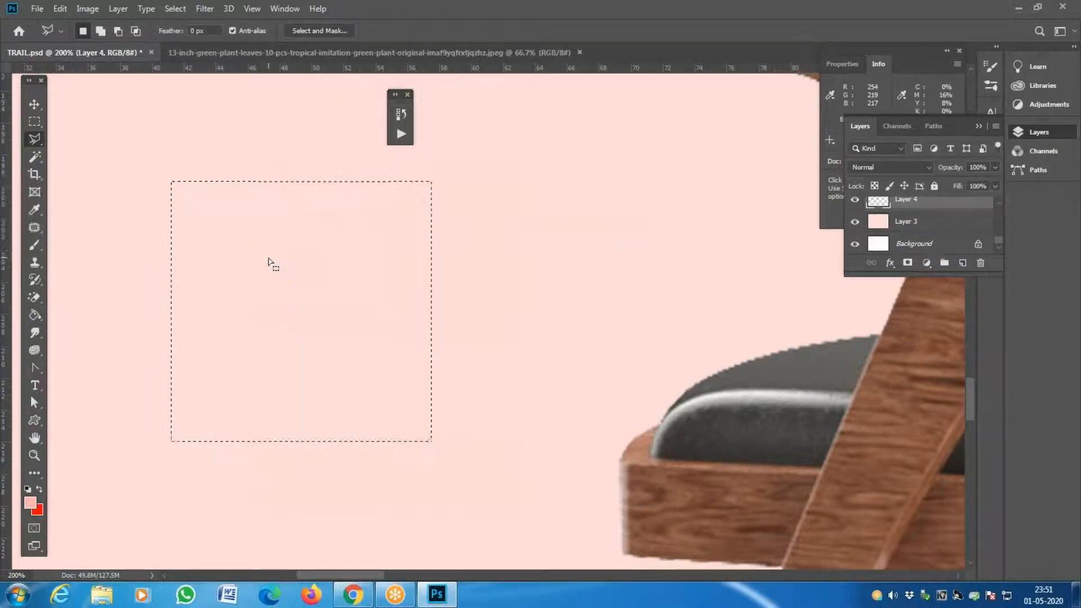
key(g)
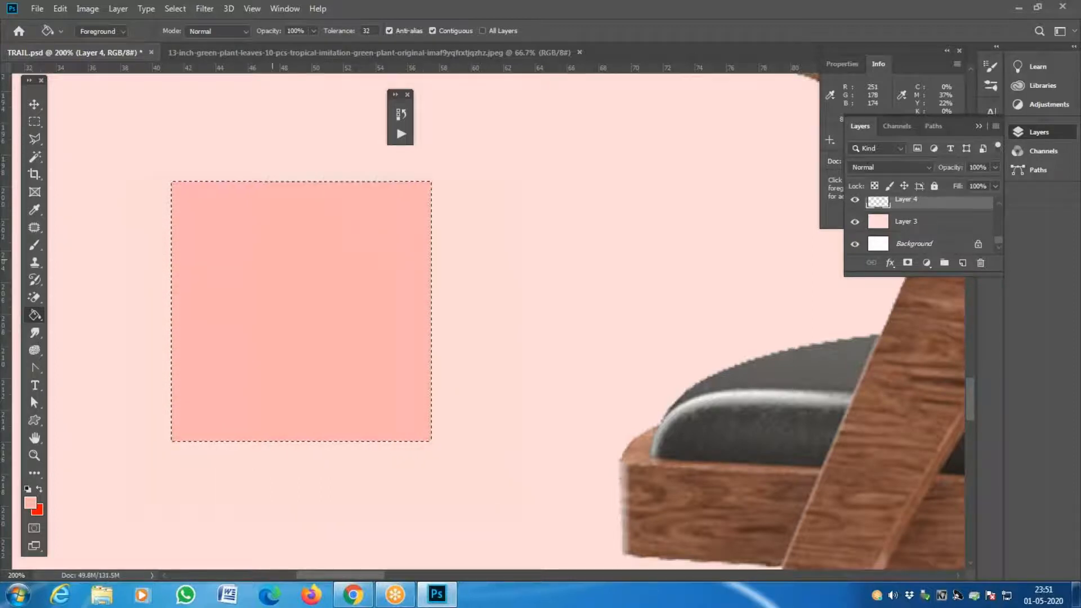
Step: Subtract the lower-right triangular half from the square selection along its diagonal with the Polygonal Lasso
click(34, 143)
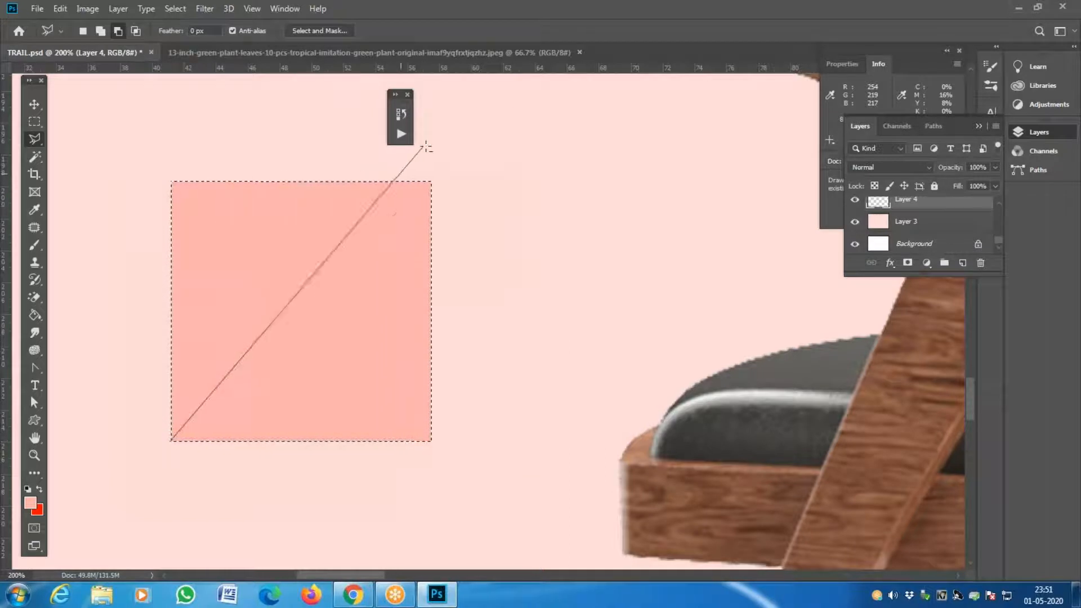
click(445, 168)
click(449, 494)
double_click(147, 494)
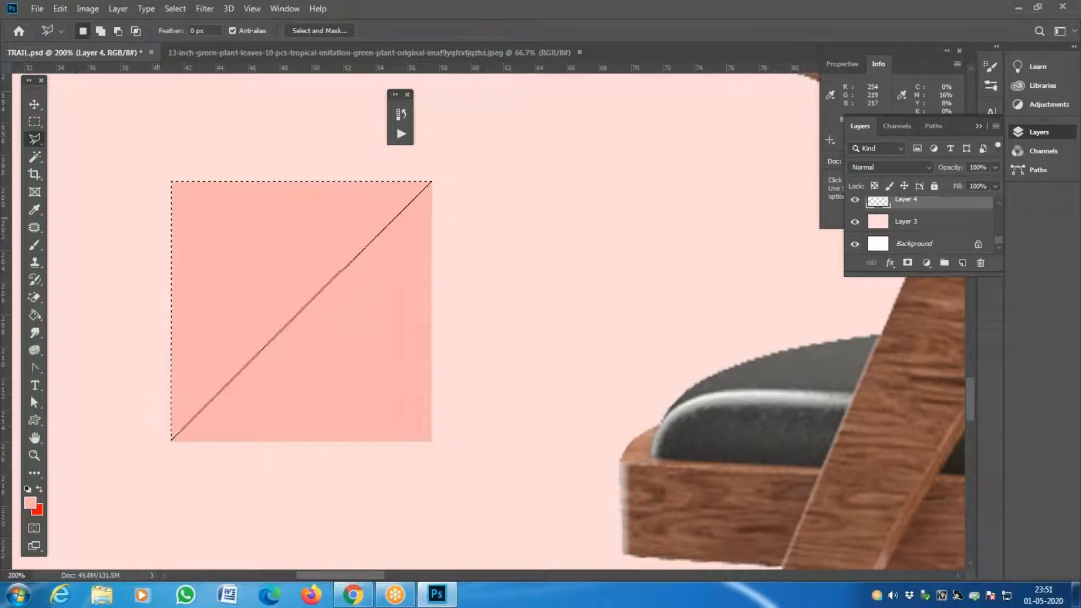
Step: Fill the remaining upper-left triangular selection with a much lighter pink
click(30, 502)
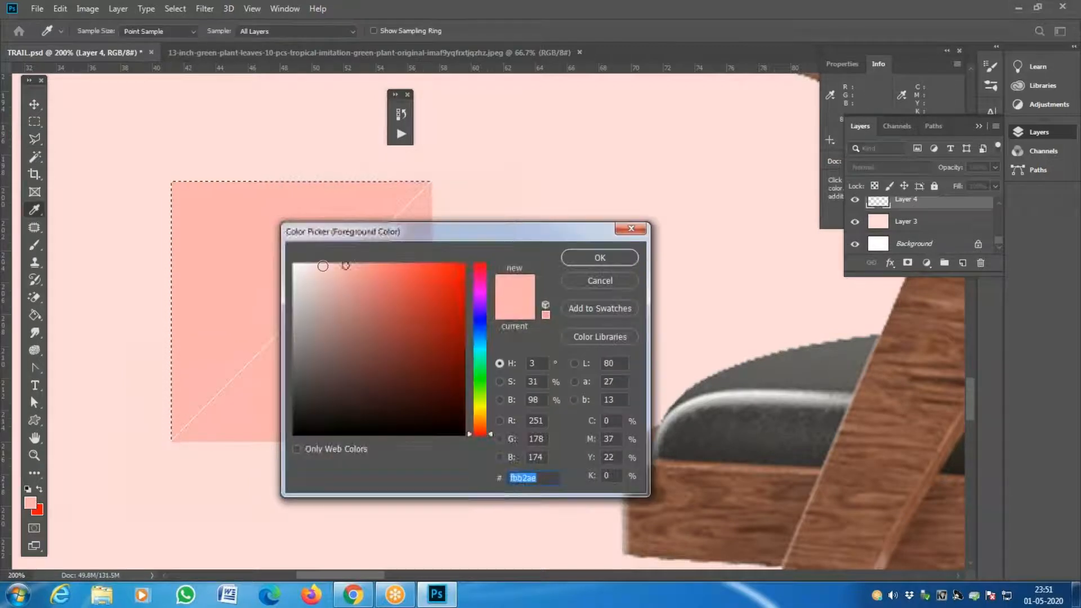
click(599, 256)
key(g)
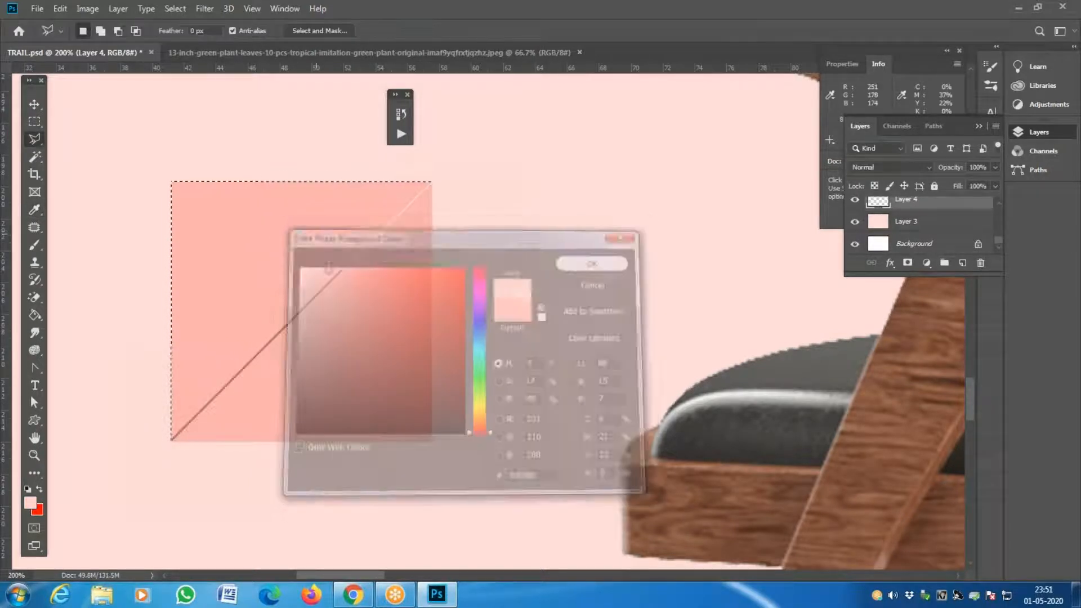
click(261, 232)
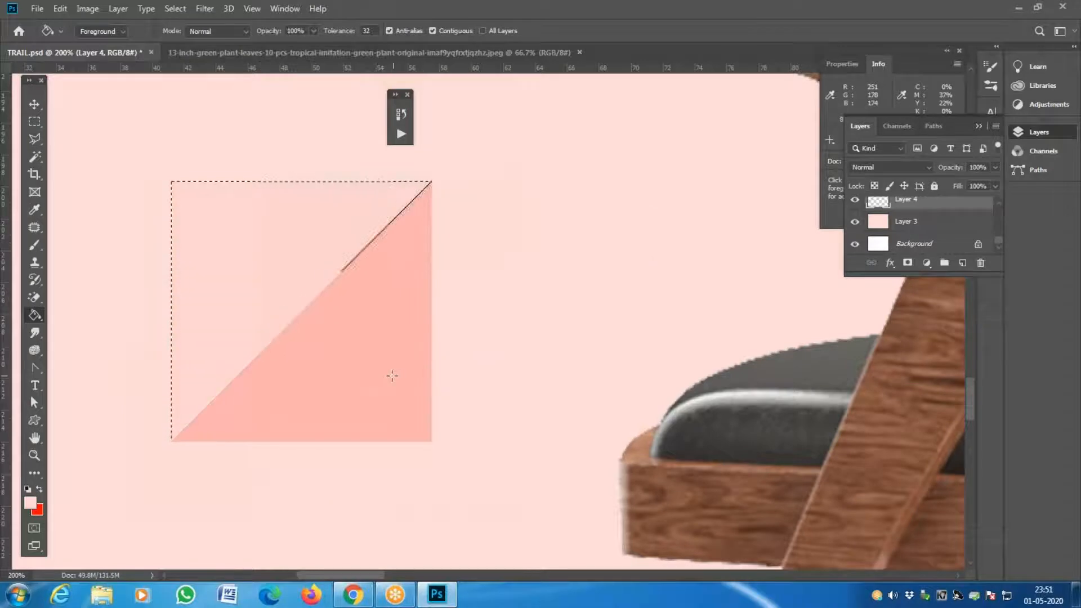
Step: Undo the light pink fill and fill the square's upper-left triangular selection with pale yellow fafbd0 instead
key(ctrl+z)
click(31, 502)
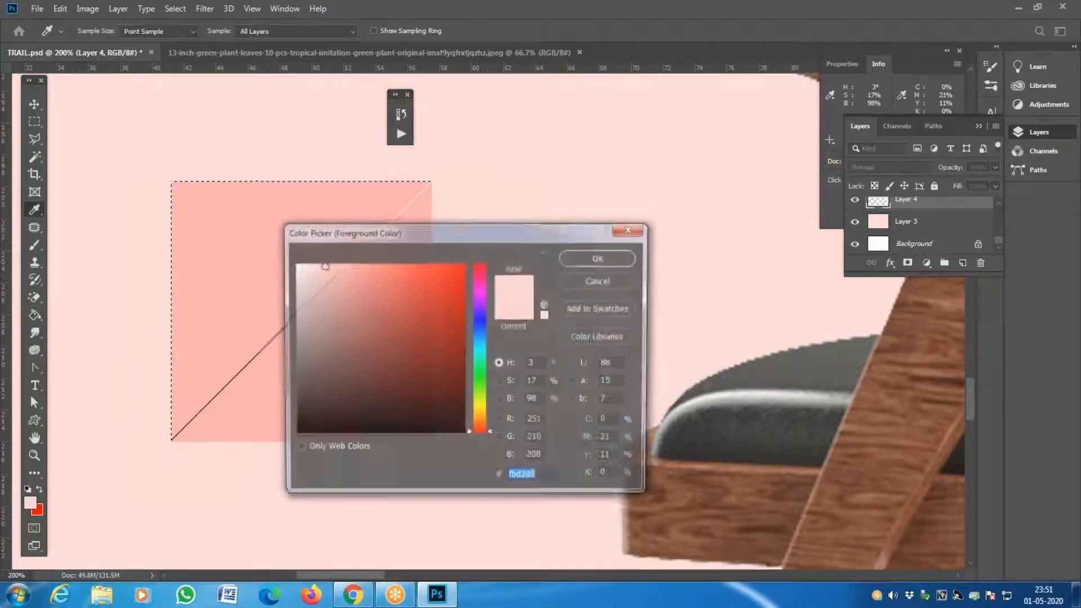
drag(476, 419, 476, 406)
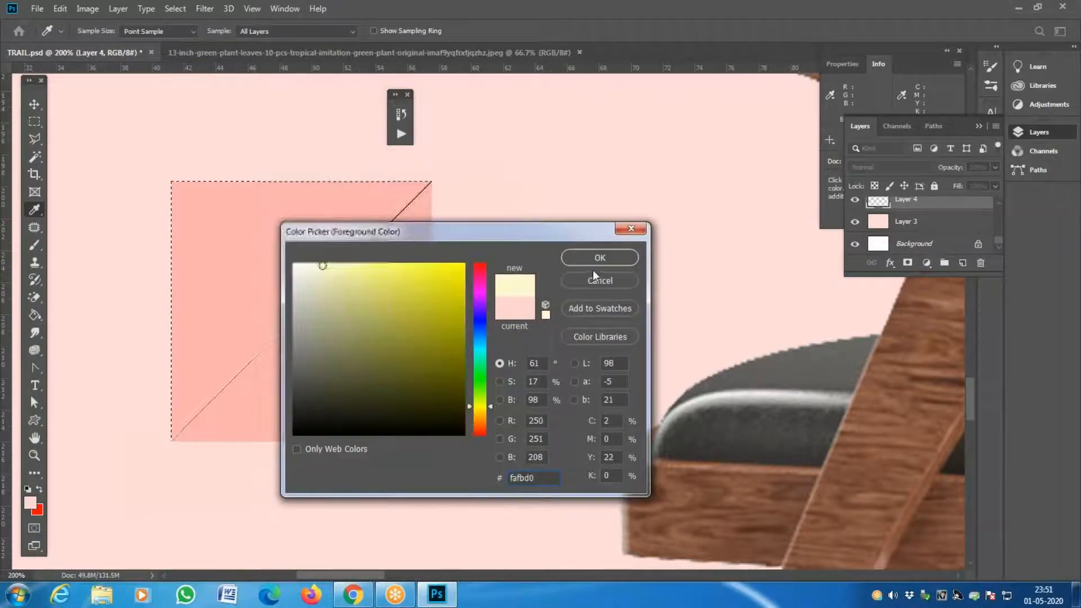
click(608, 257)
click(215, 258)
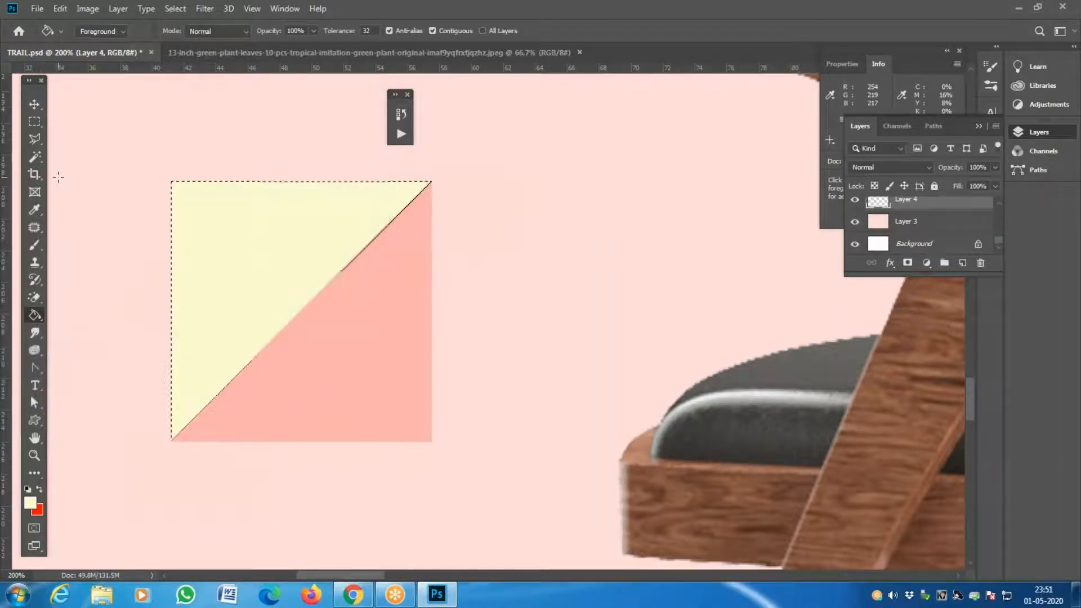
Step: Replace the selection with the square's upper-right half using the Polygonal Lasso, and subtract the area outside the square with the Magic Wand
click(35, 138)
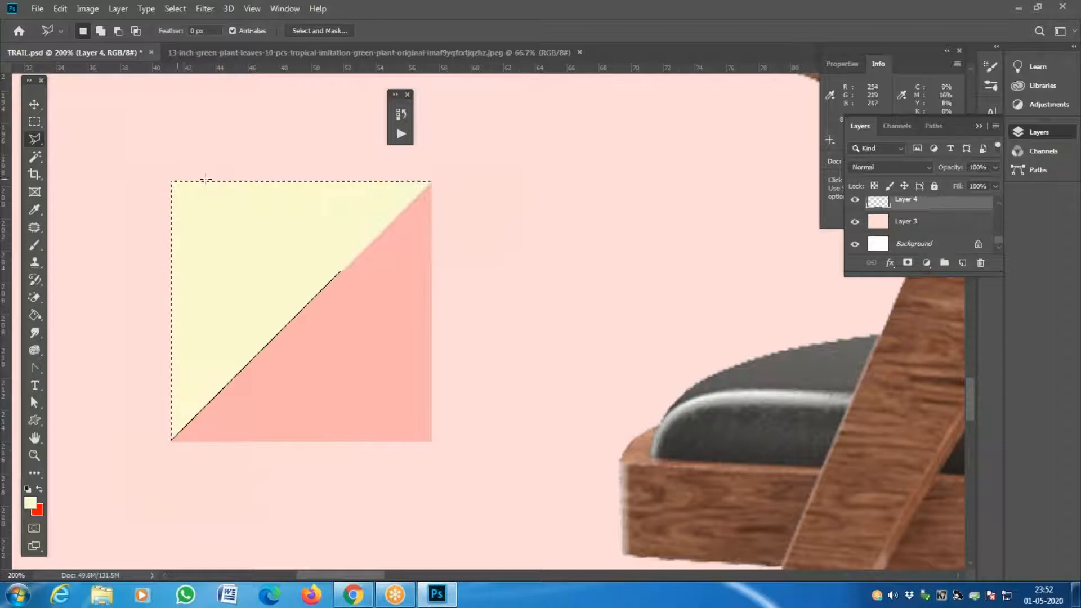
key(ctrl+d)
click(172, 186)
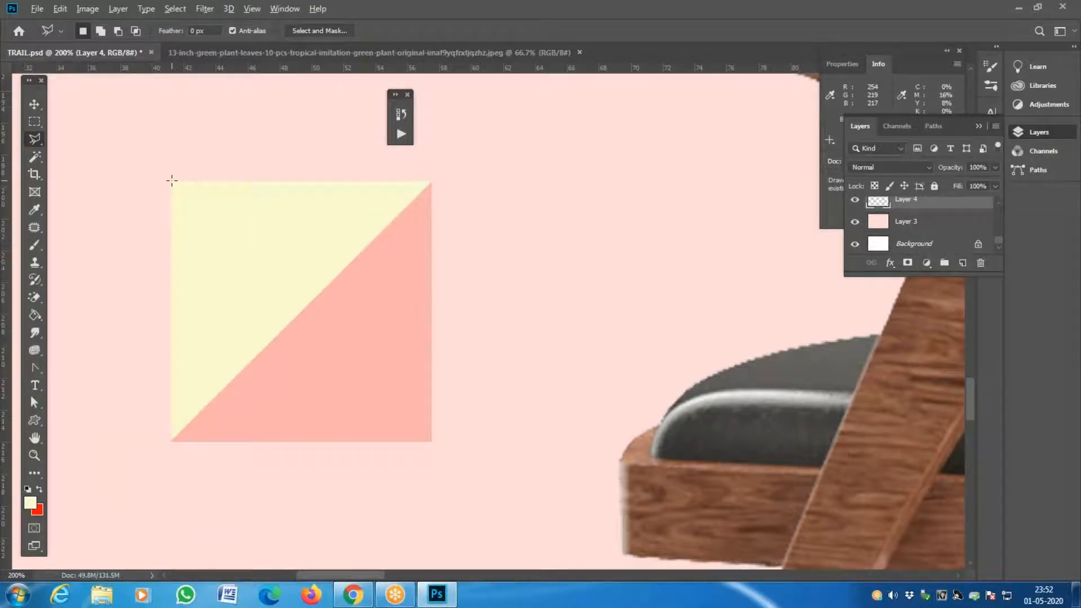
click(456, 466)
click(549, 132)
double_click(133, 145)
key(w)
alt+click(354, 169)
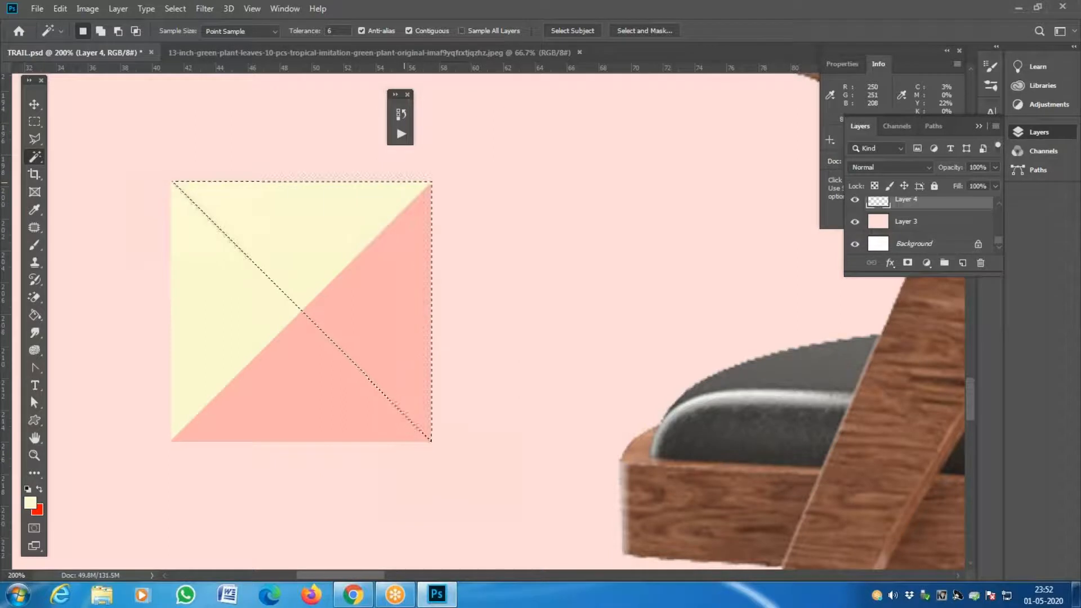
Step: Subtract the pink part from the selection with the Polygonal Lasso, keeping only the square's top triangle
click(39, 140)
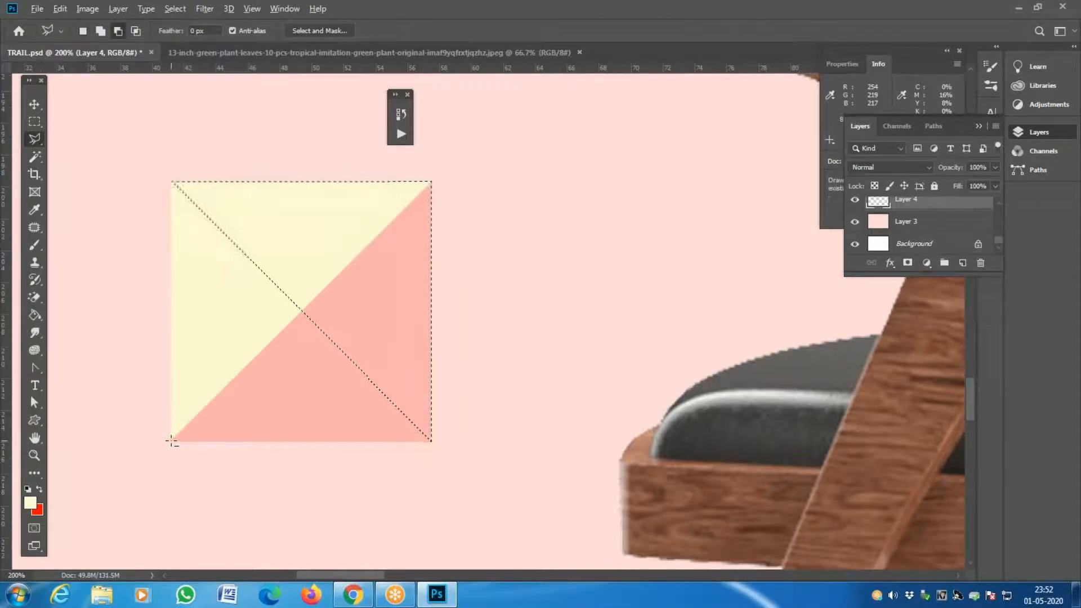
click(169, 444)
click(462, 151)
double_click(434, 555)
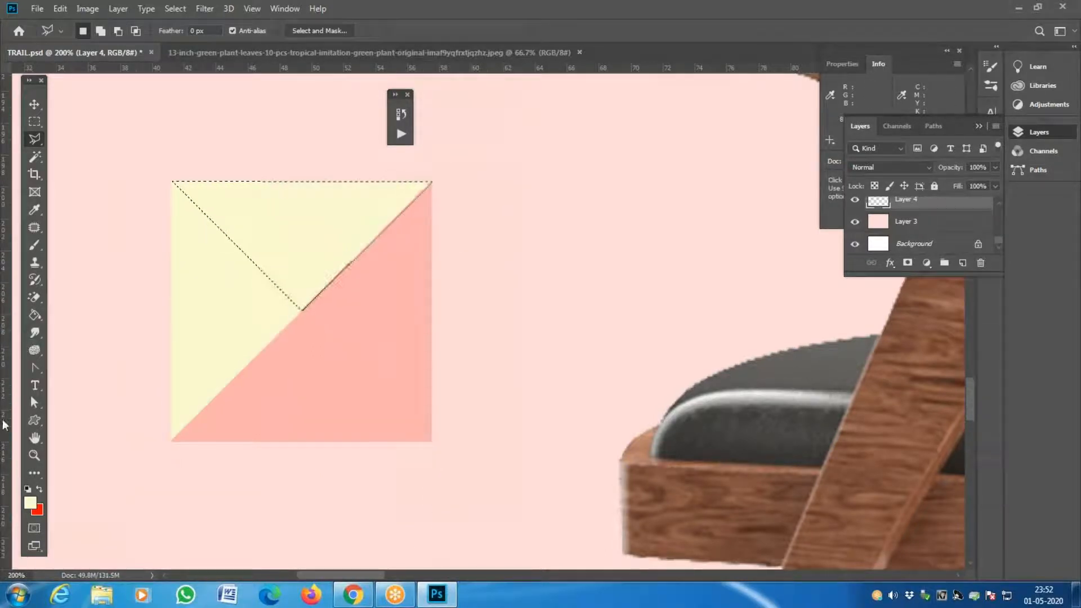
Step: Fill the selected top triangle of the square with light blue a7d2f6
click(30, 502)
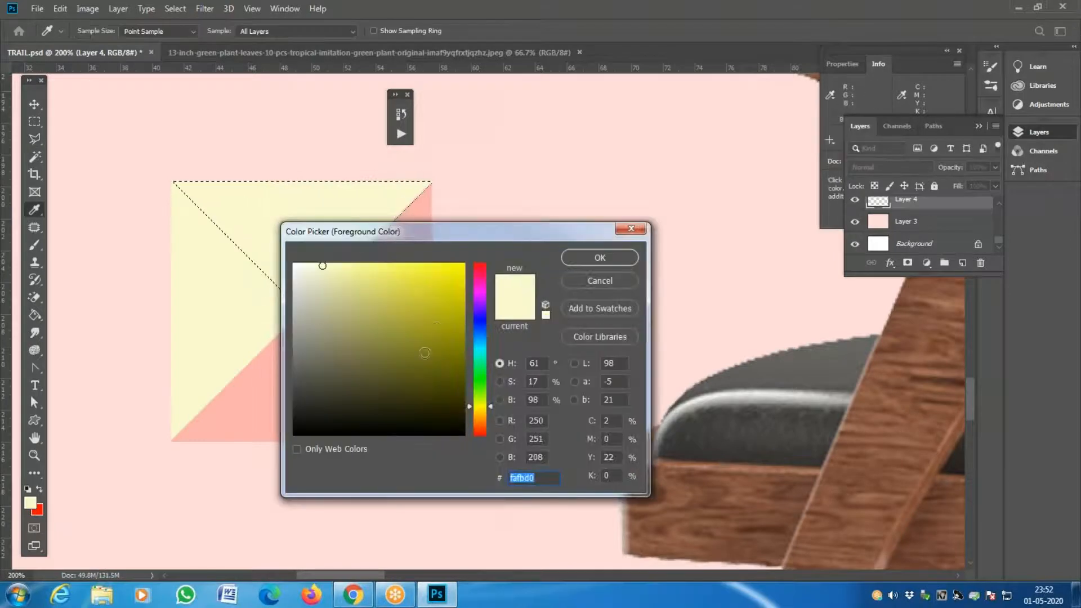
click(482, 337)
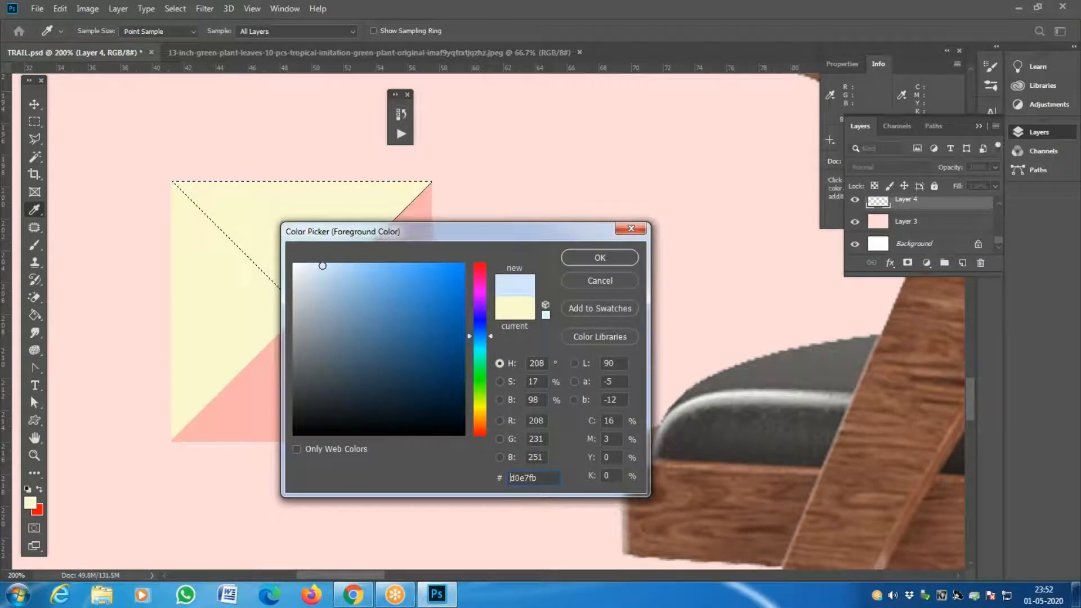
click(348, 270)
click(595, 260)
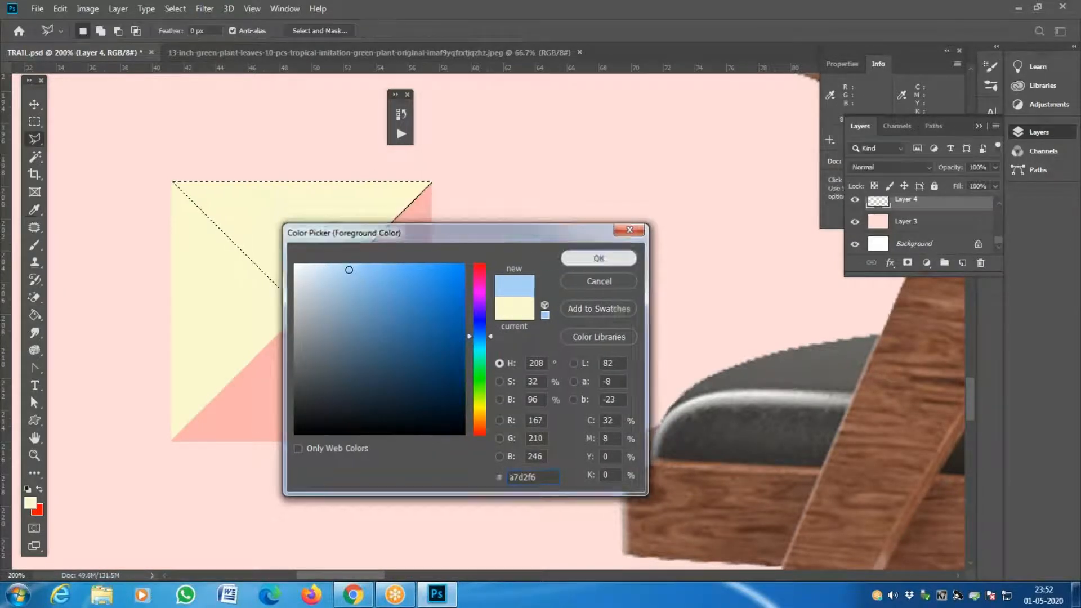
key(g)
click(289, 220)
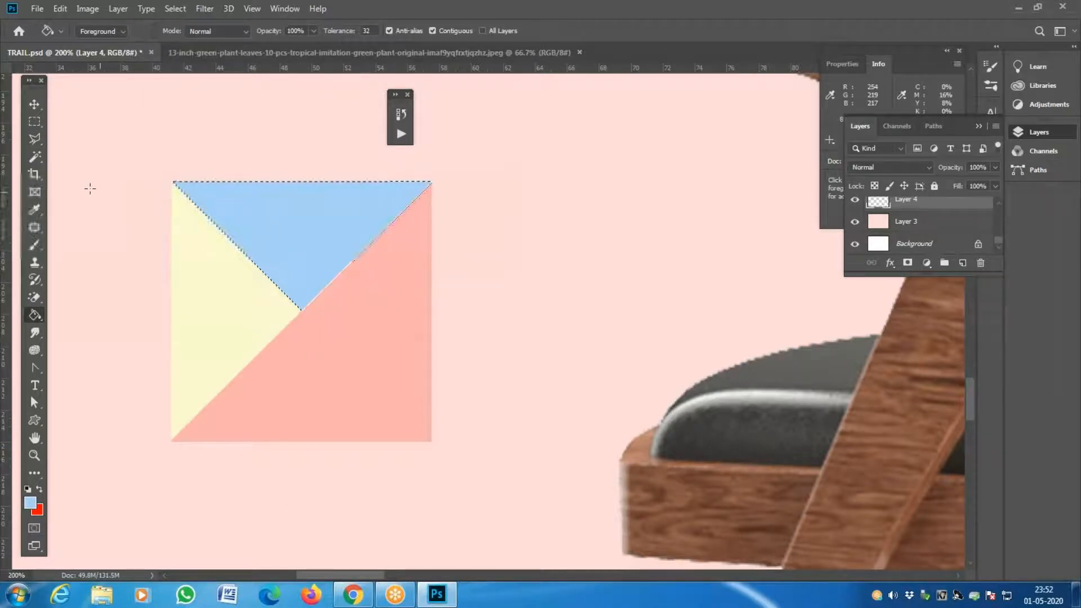
Step: Select the square's right-hand triangle with the Polygonal Lasso and trim off the area outside the square with the Magic Wand
click(36, 140)
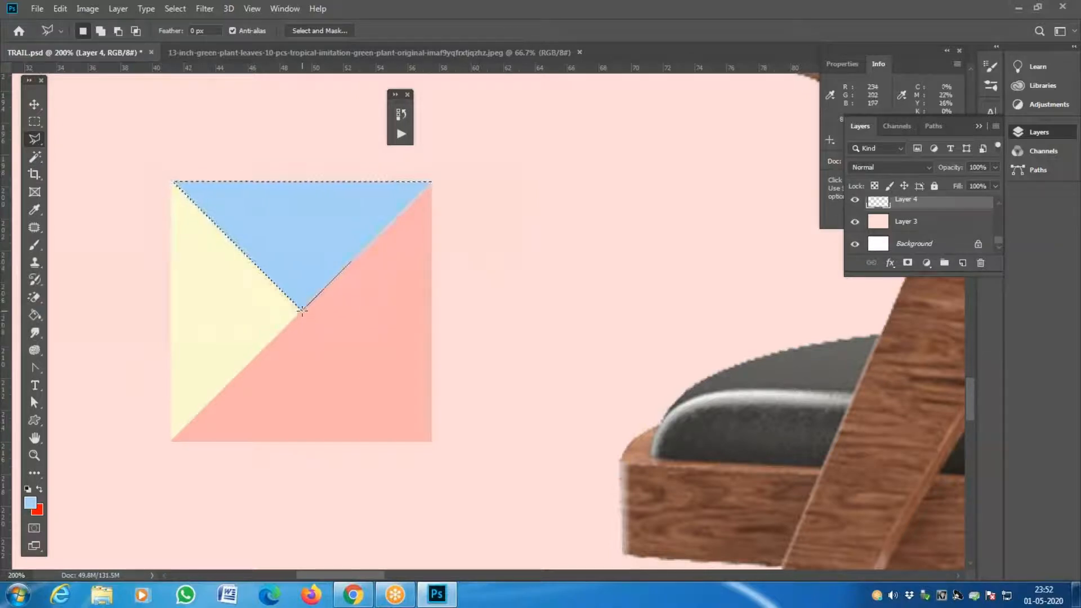
key(Escape)
click(303, 312)
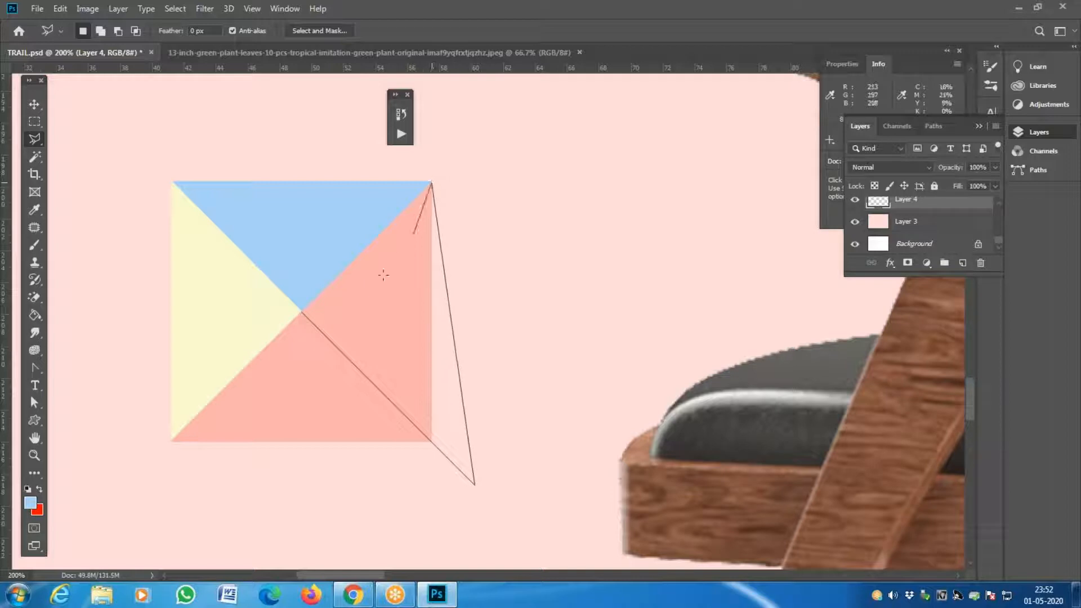
click(302, 311)
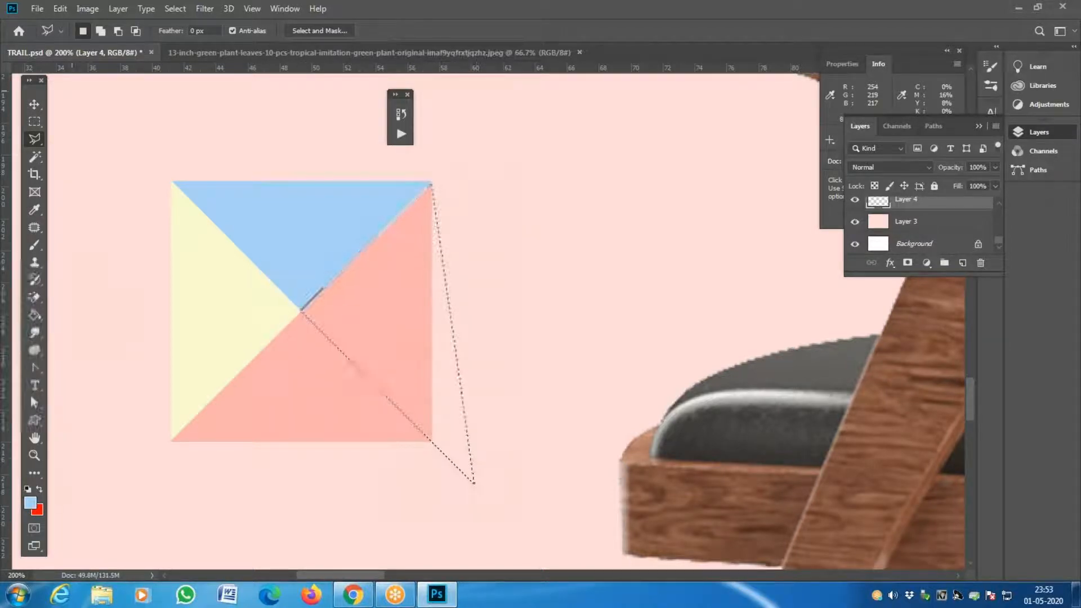
click(34, 156)
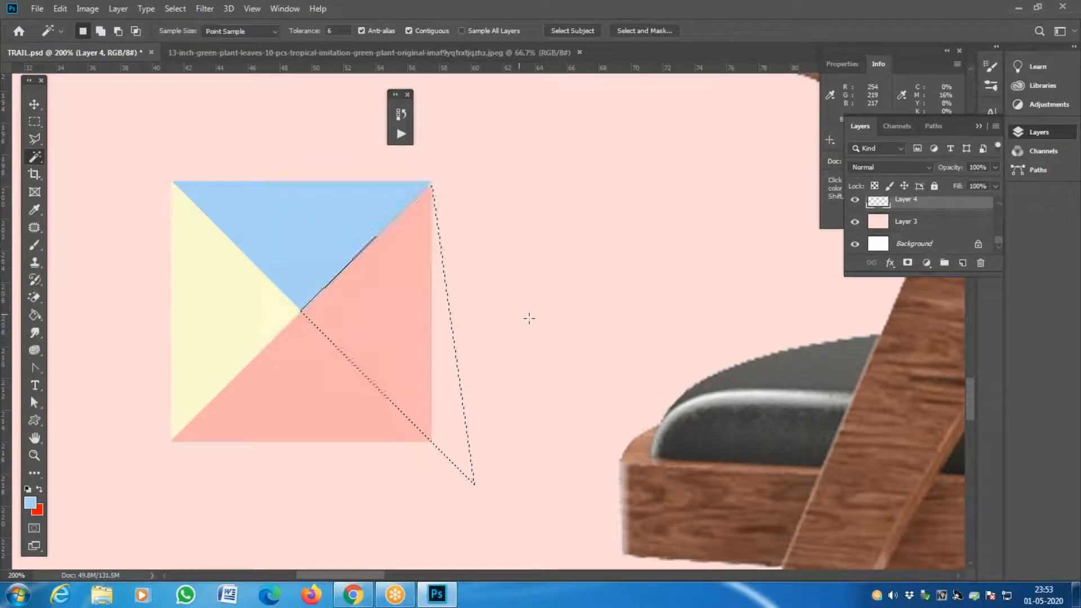
alt+click(444, 366)
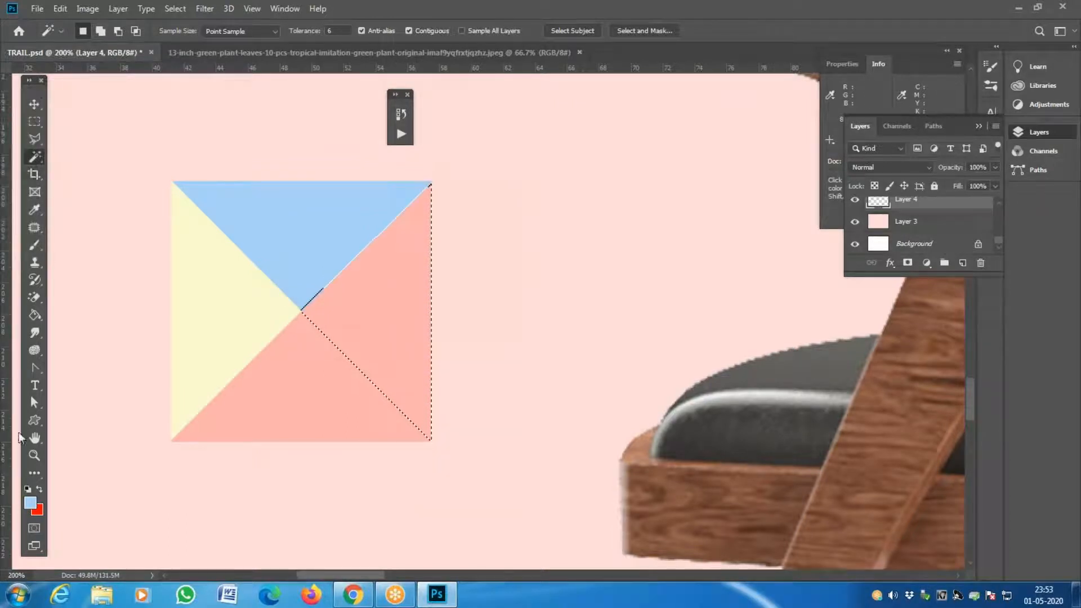
Step: Fill the selected right-hand triangle with light green a9f6a7 and deselect
click(29, 501)
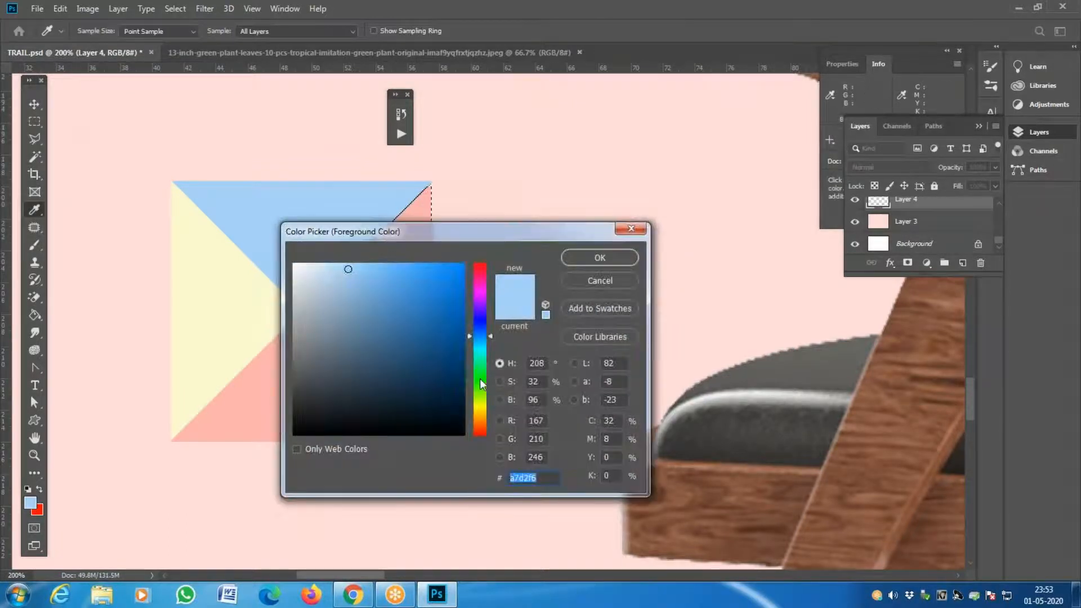
click(480, 378)
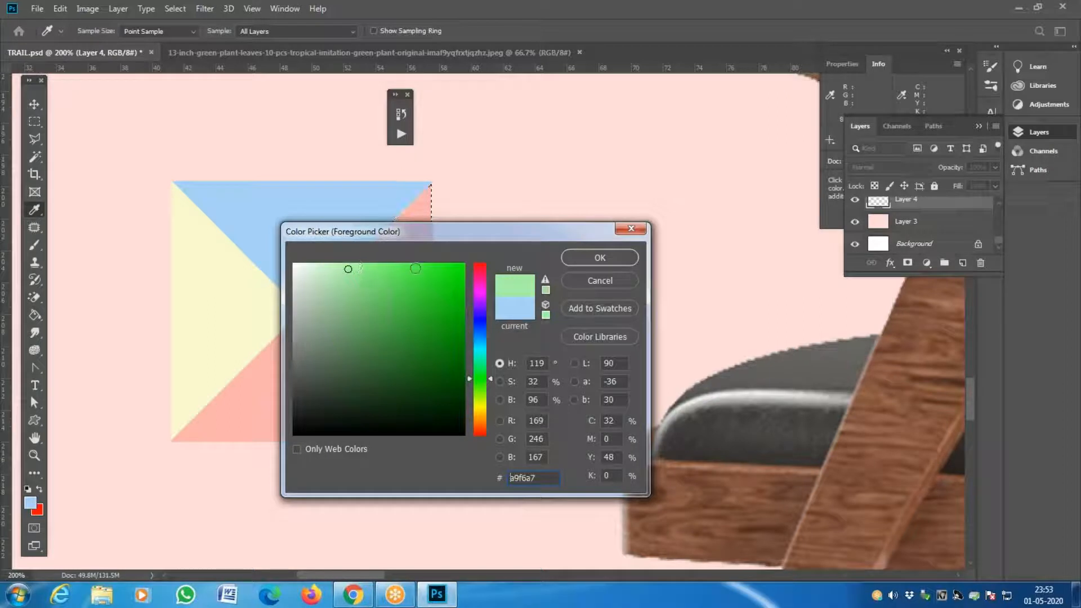
click(600, 254)
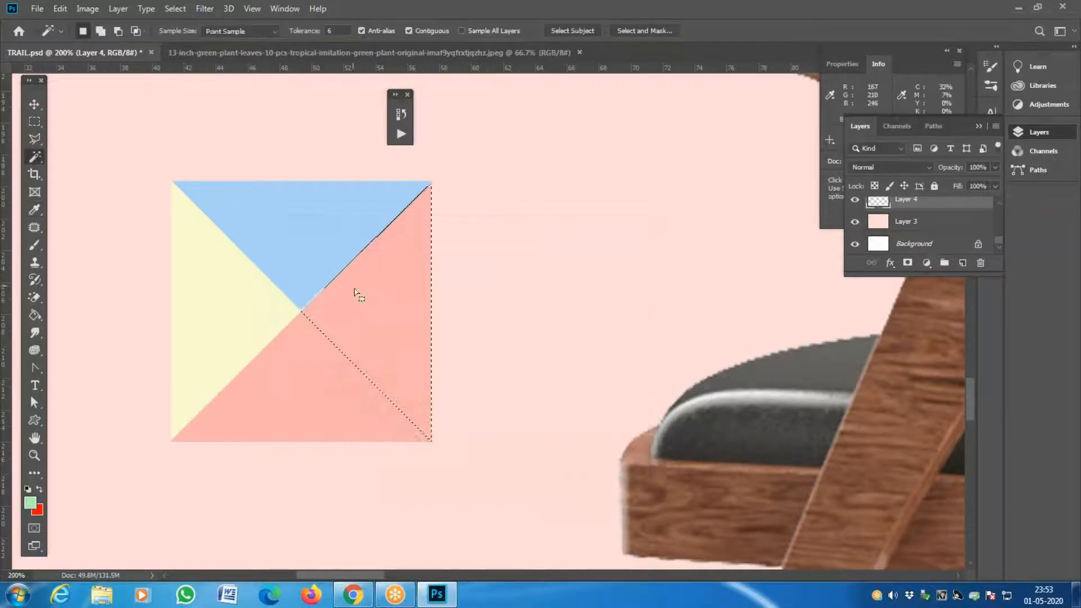
key(g)
click(381, 306)
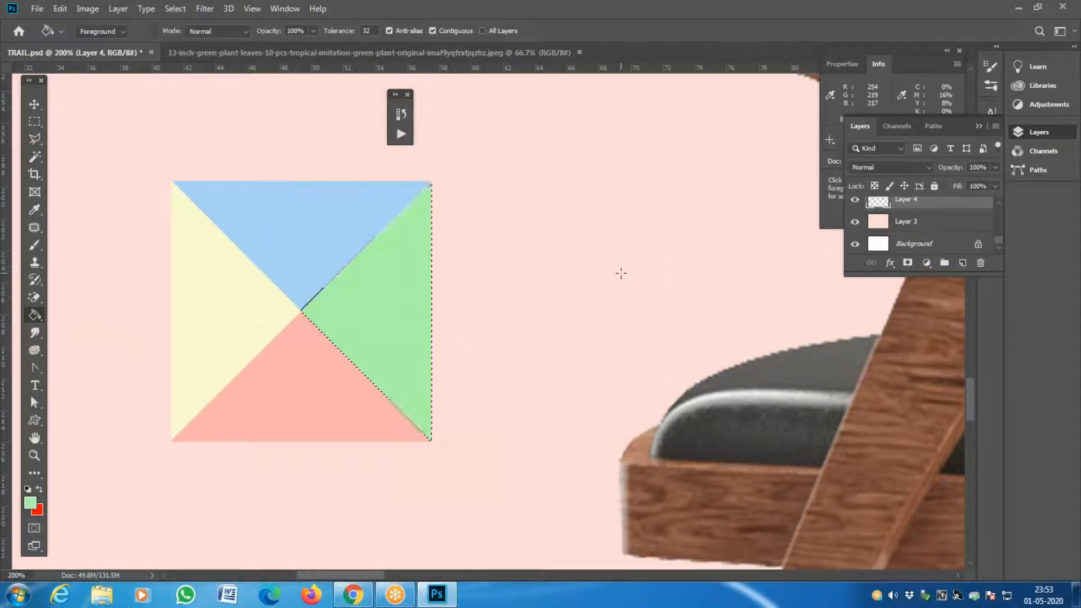
key(ctrl+d)
key(z)
alt+click(355, 337)
alt+click(355, 336)
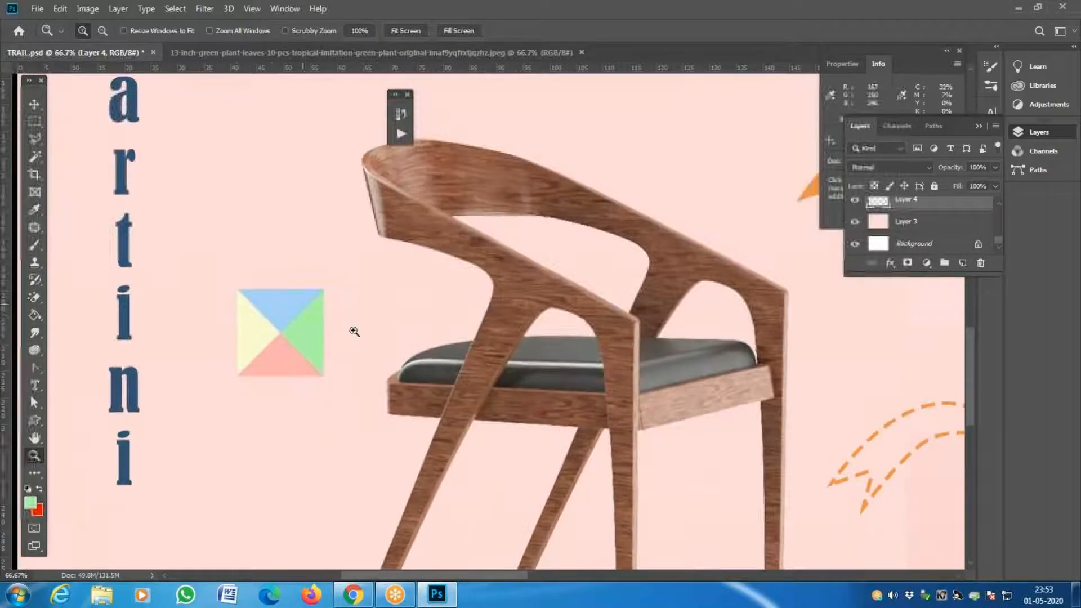
click(34, 121)
drag(207, 263, 349, 420)
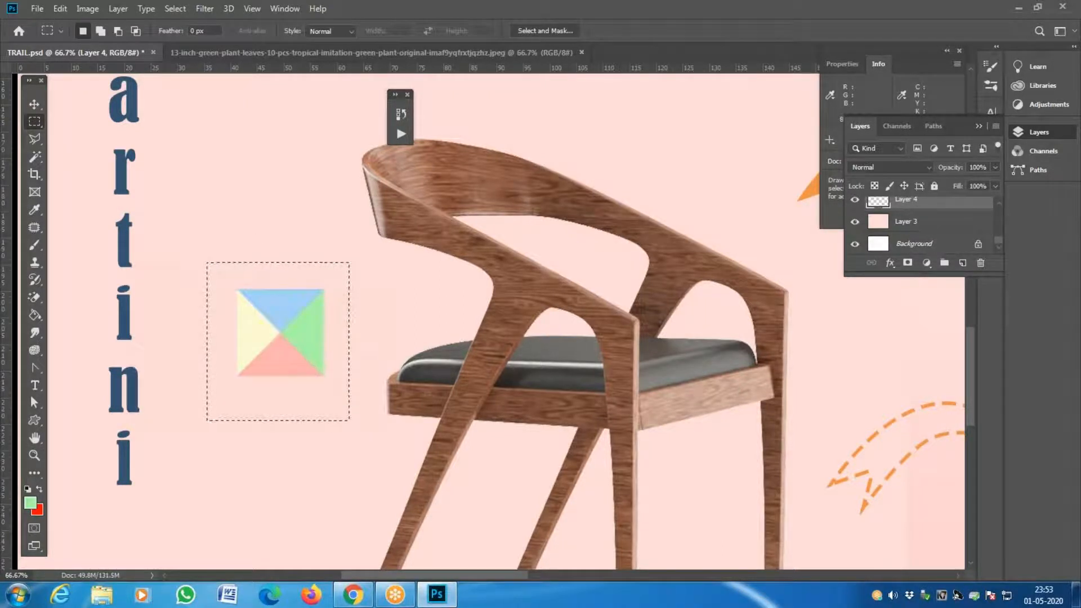
click(998, 239)
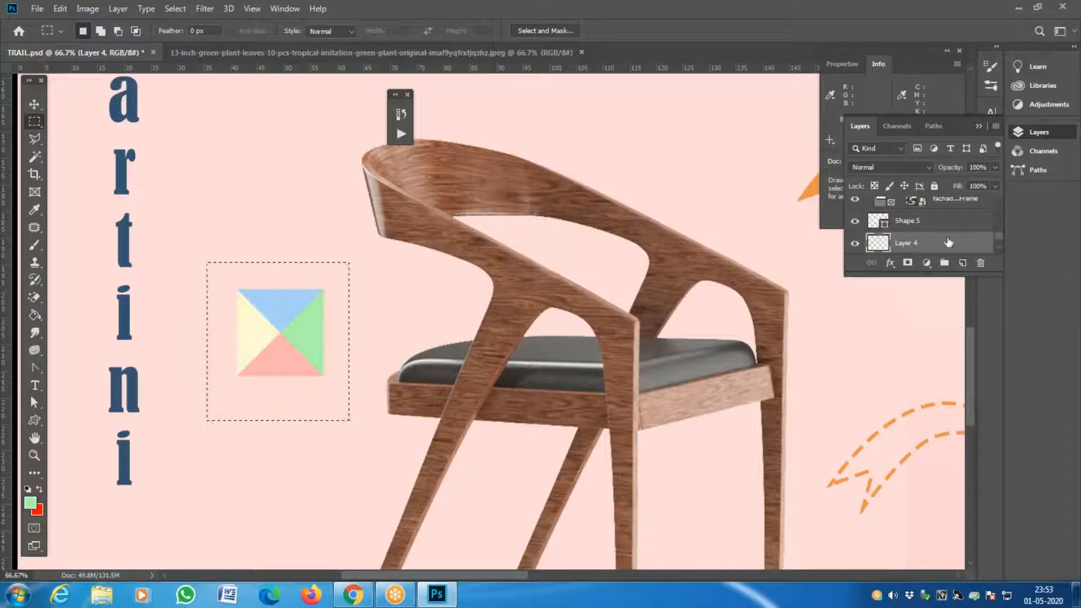
click(258, 303)
Step: Select the four-colour square exactly along its edges with the Rectangular Marquee
key(z)
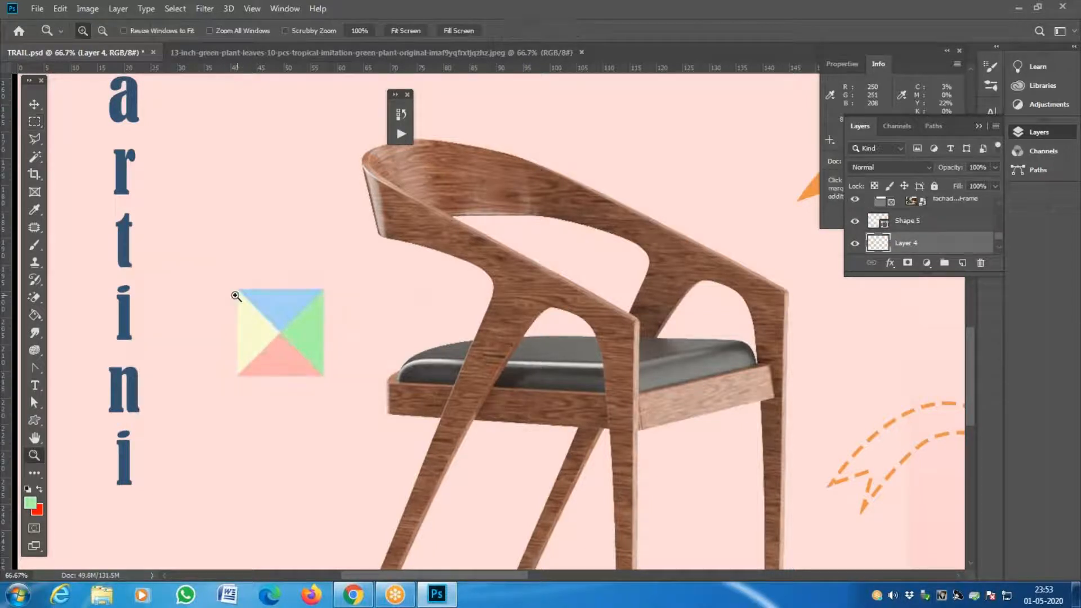
click(236, 295)
click(236, 296)
click(237, 296)
drag(389, 397, 292, 241)
click(34, 121)
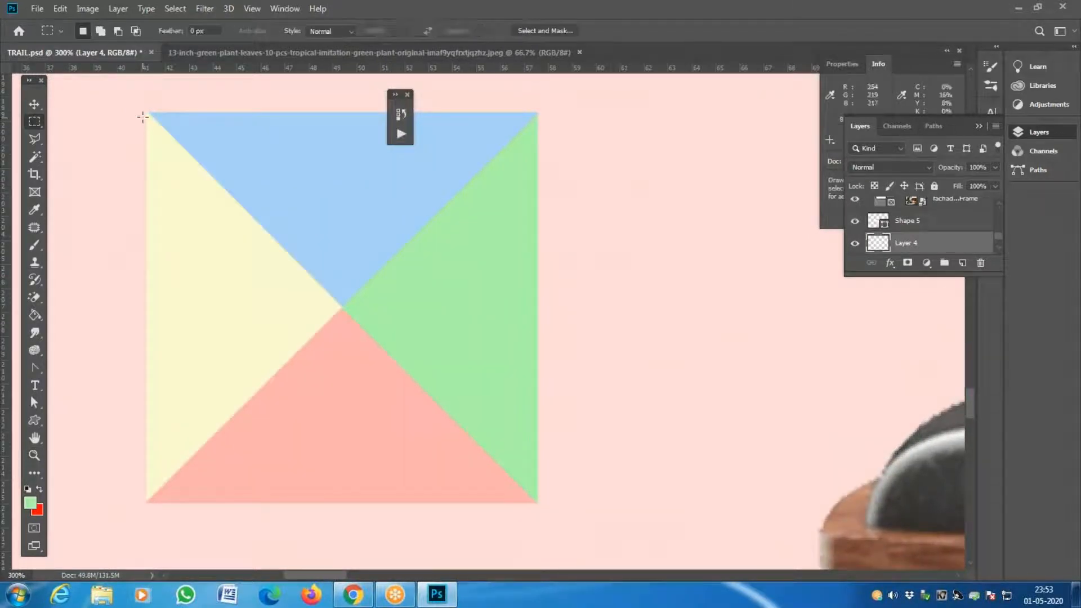
drag(147, 112, 250, 202)
drag(459, 431, 536, 506)
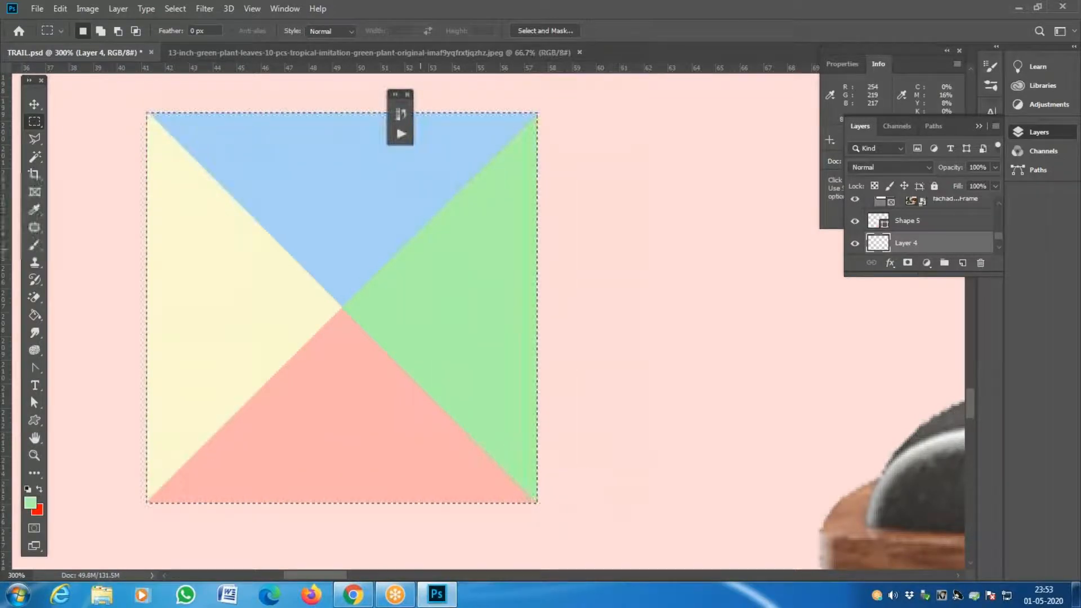
Step: Define the selected square as a brush preset named TRIANGLE SQUARE and clear the selection
click(60, 8)
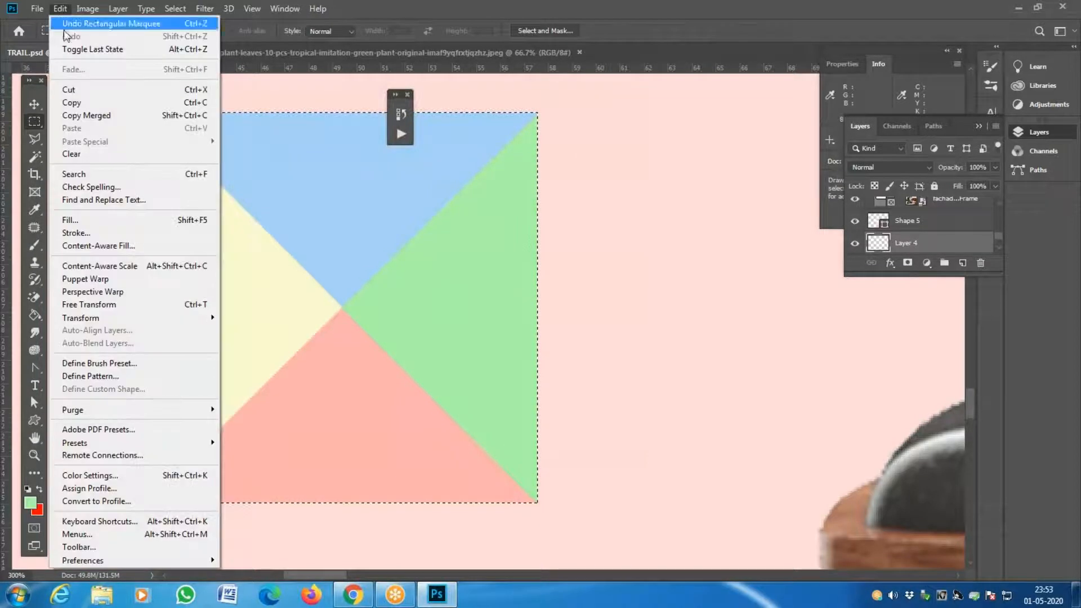
click(99, 363)
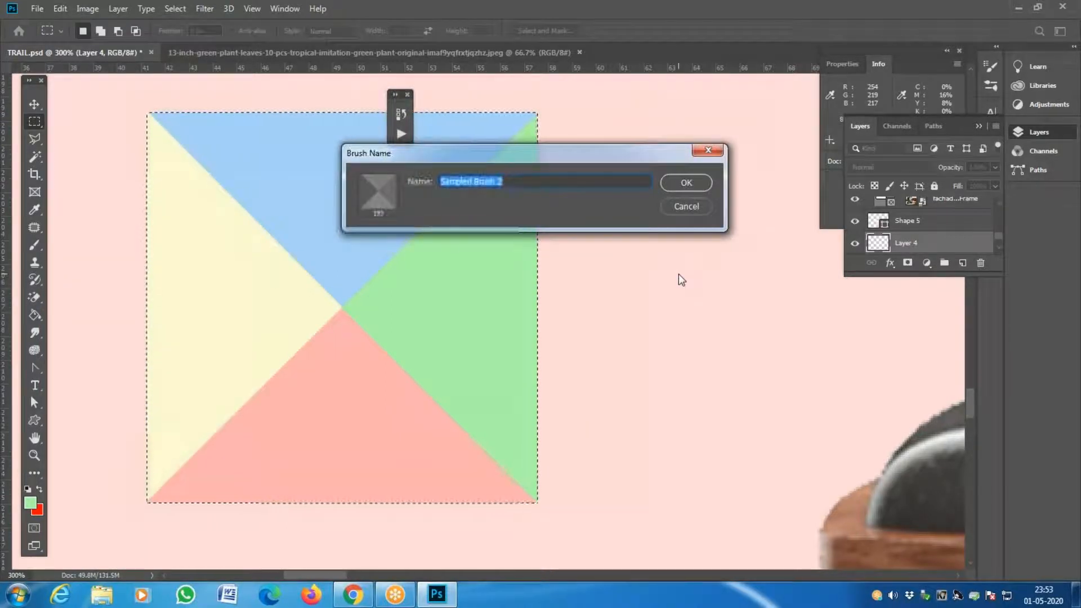
text(TRIANGLE-SQUA)
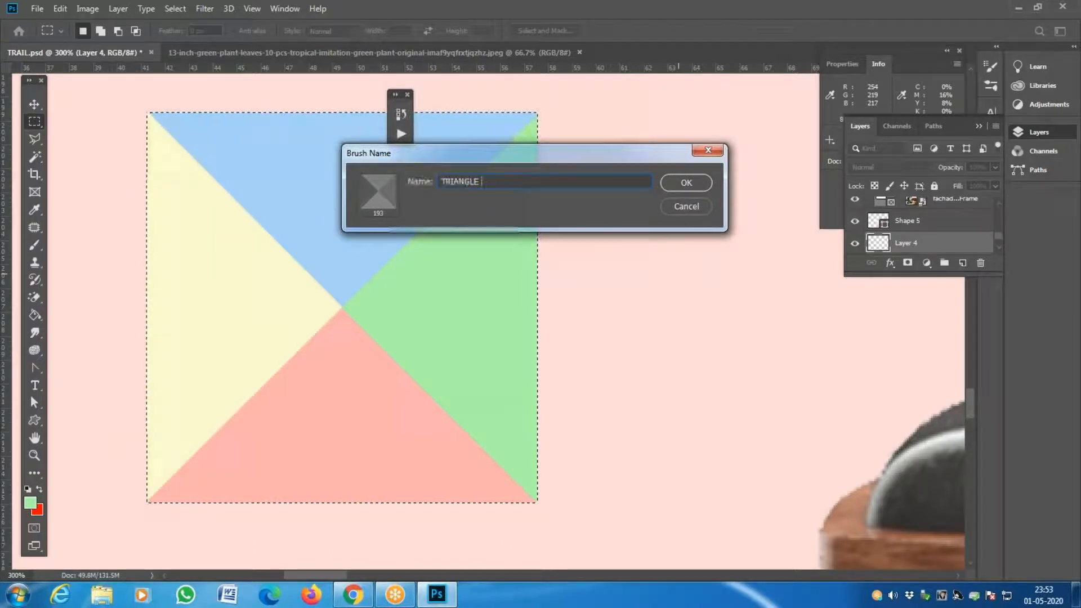
text(RE)
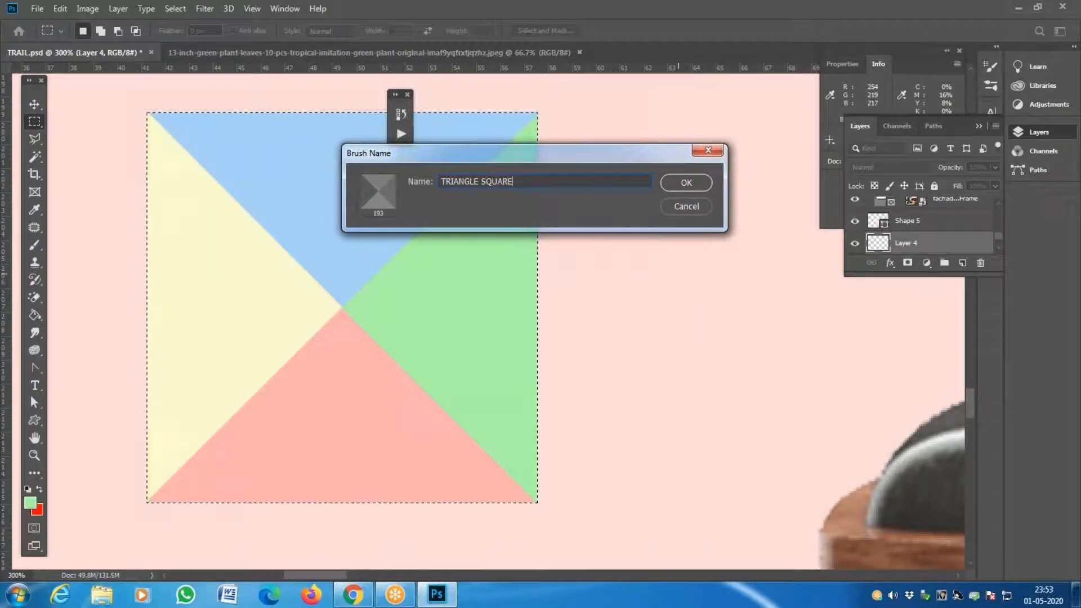
key(Return)
key(ctrl+d)
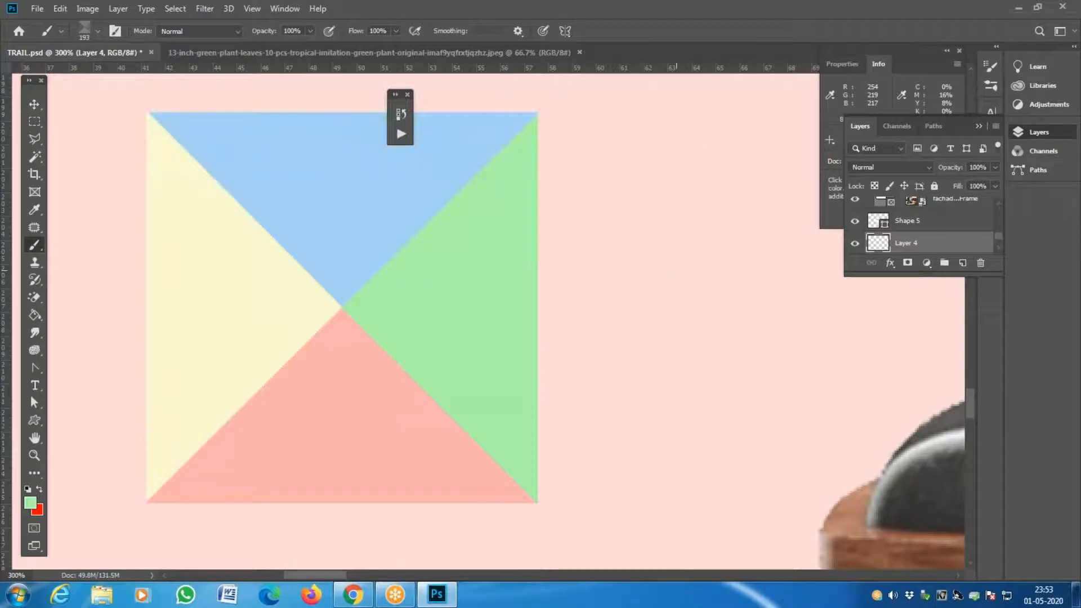
Step: Paint a horizontal light green stroke on Layer 3 behind the chair legs with the custom square brush and inspect it up close
key(ctrl+minus)
key(ctrl+minus)
key(ctrl+minus)
key(ctrl+minus)
key(ctrl+minus)
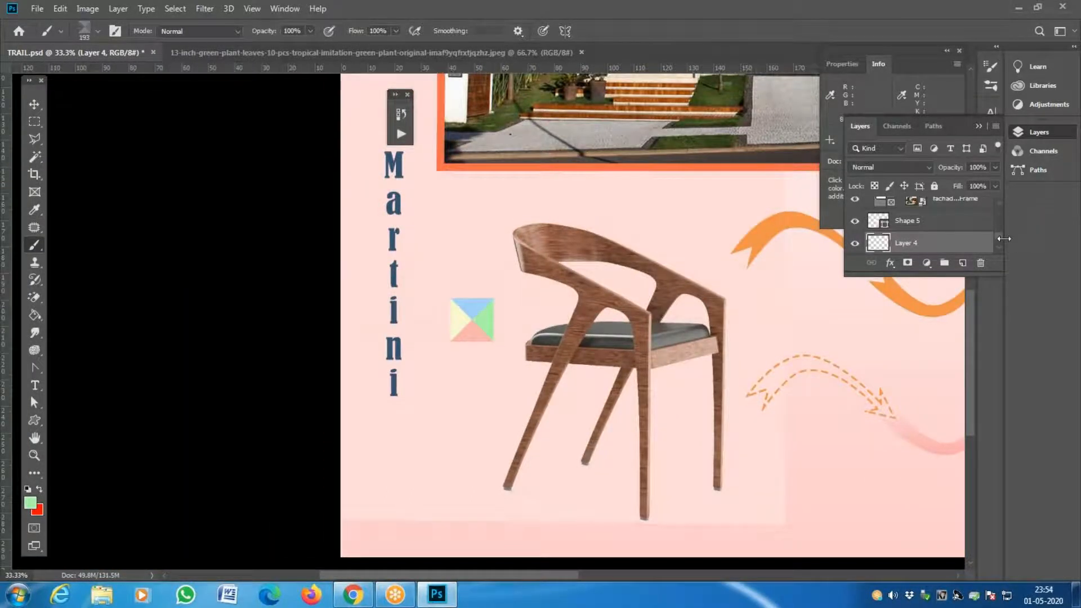
scroll(997, 254, down, 2)
click(956, 232)
drag(446, 309, 227, 246)
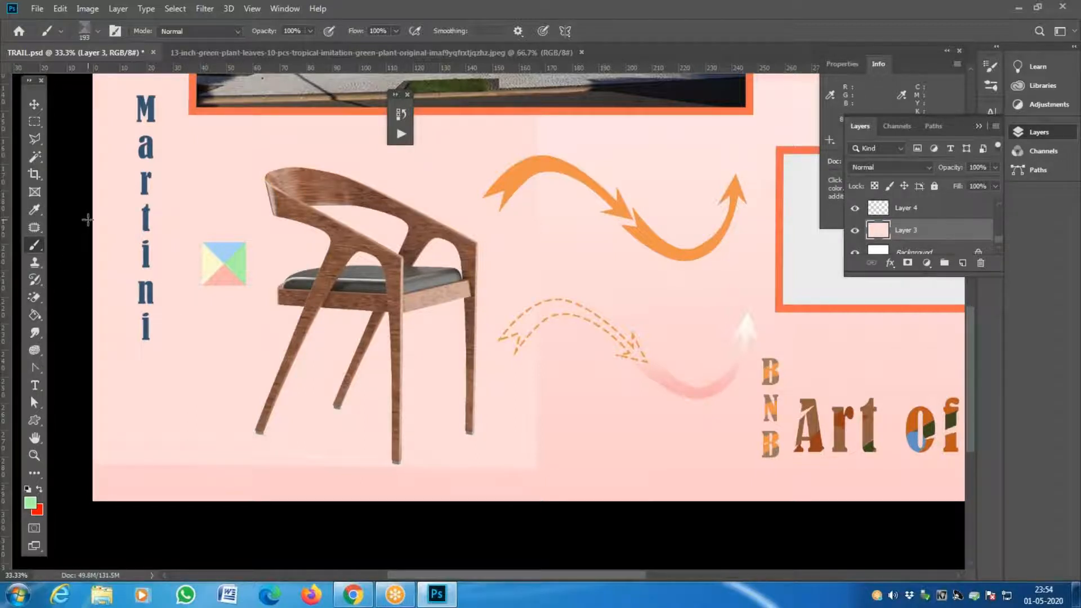
drag(179, 366, 579, 347)
key(z)
click(192, 369)
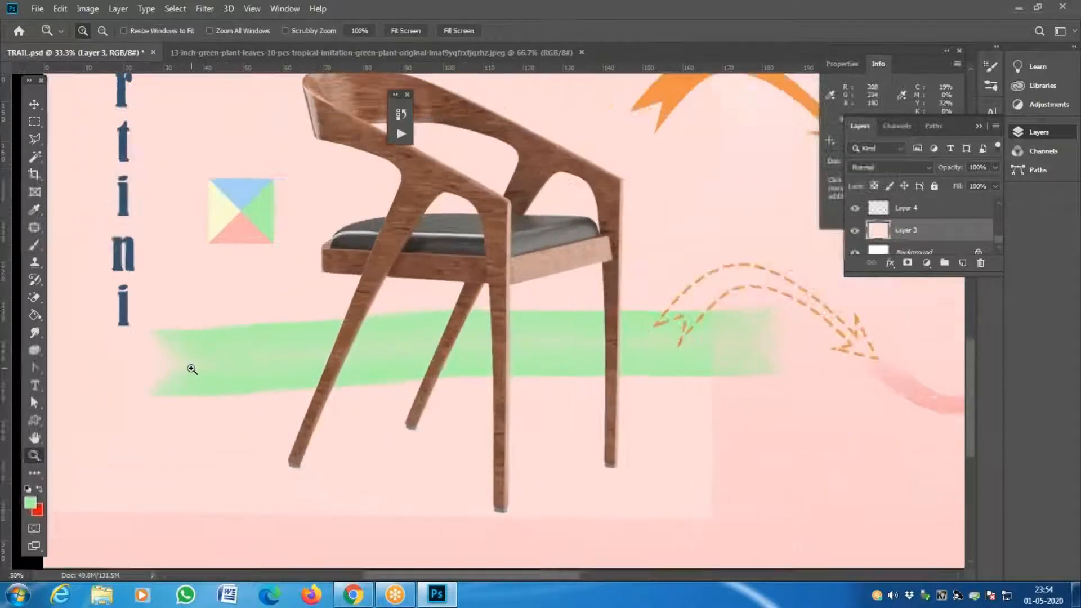
Step: Undo the green stroke painted on Layer 3 behind the chair legs
key(ctrl+z)
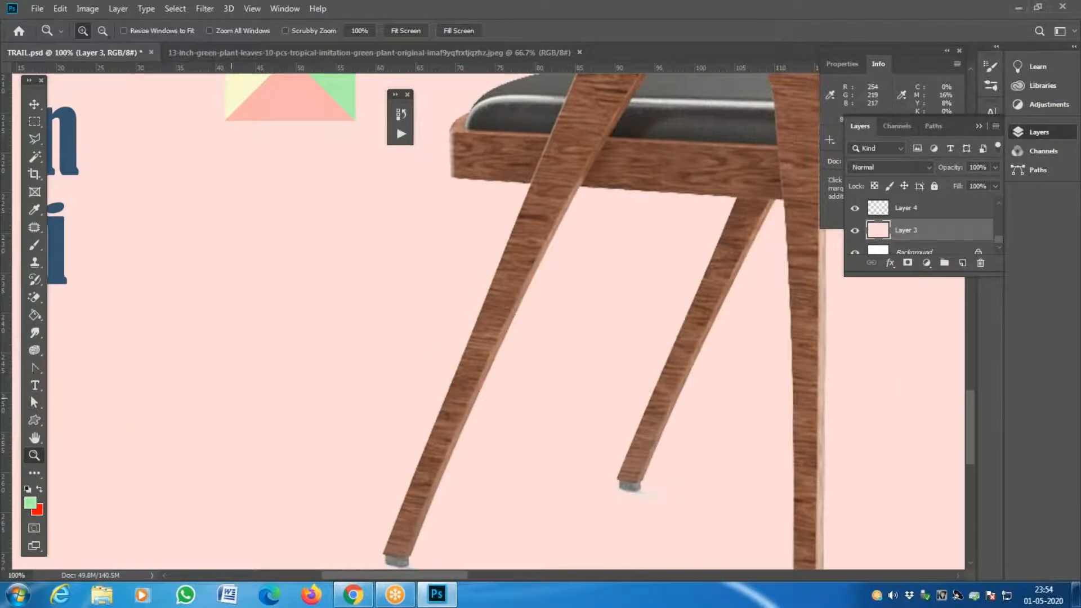
alt+click(231, 397)
alt+click(231, 397)
alt+click(232, 397)
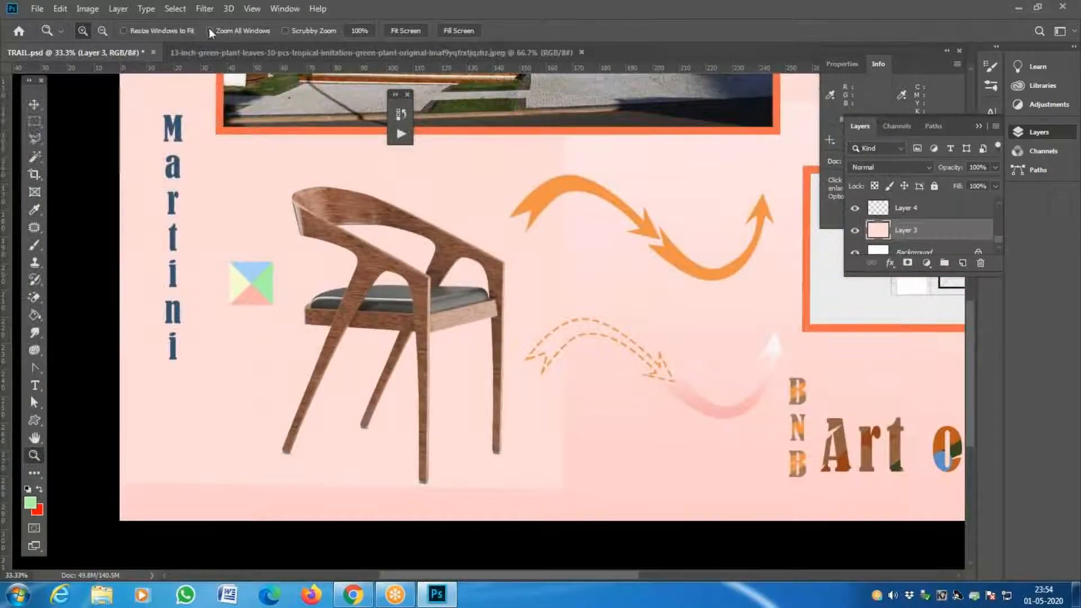
Step: Set the custom square brush's tip spacing to 102%
key(b)
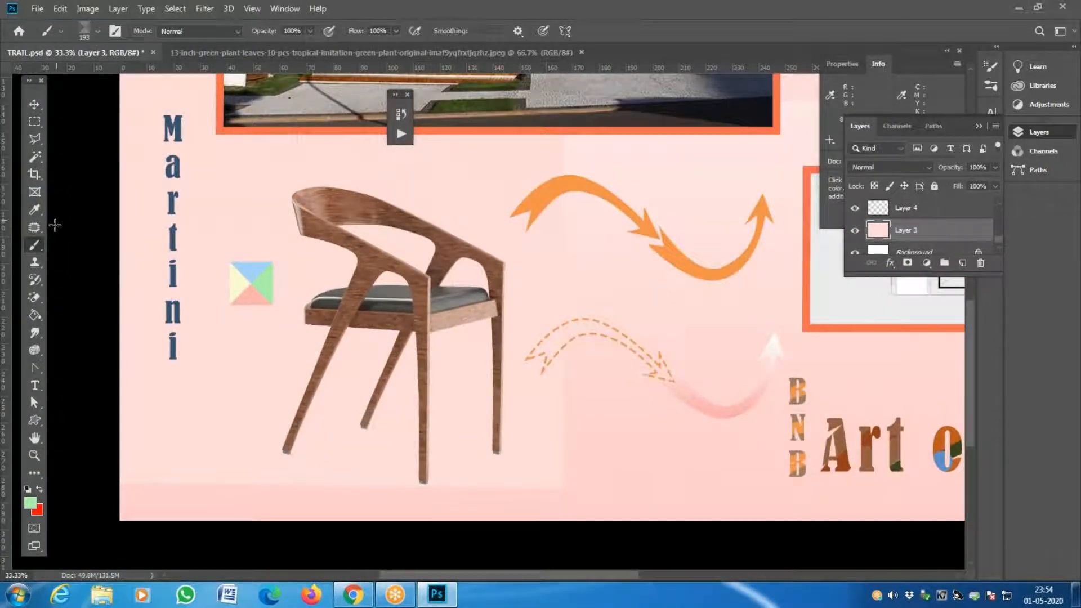
click(115, 32)
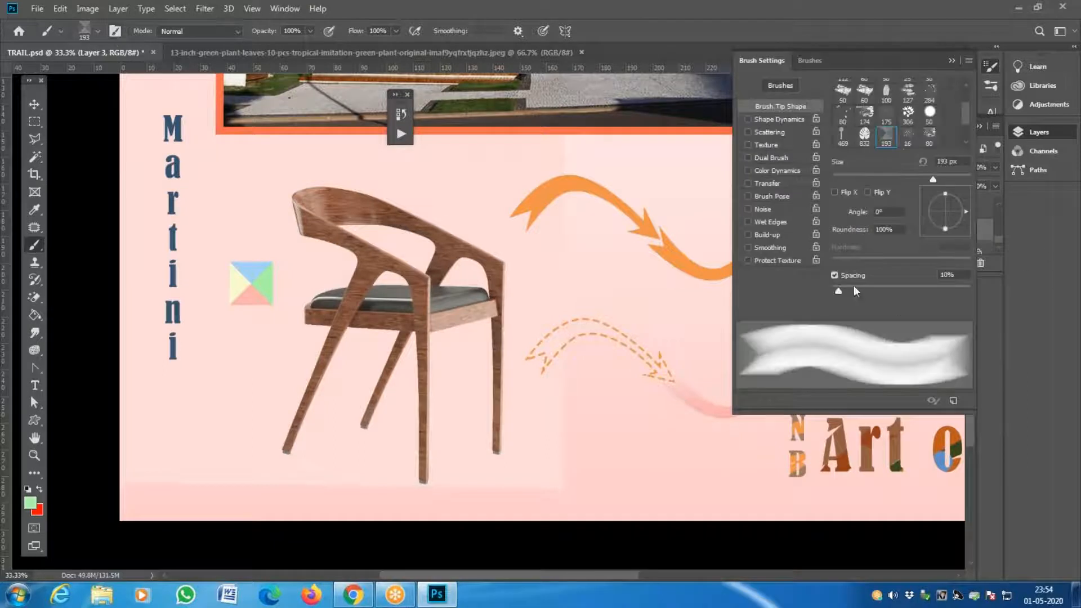
drag(843, 290, 901, 280)
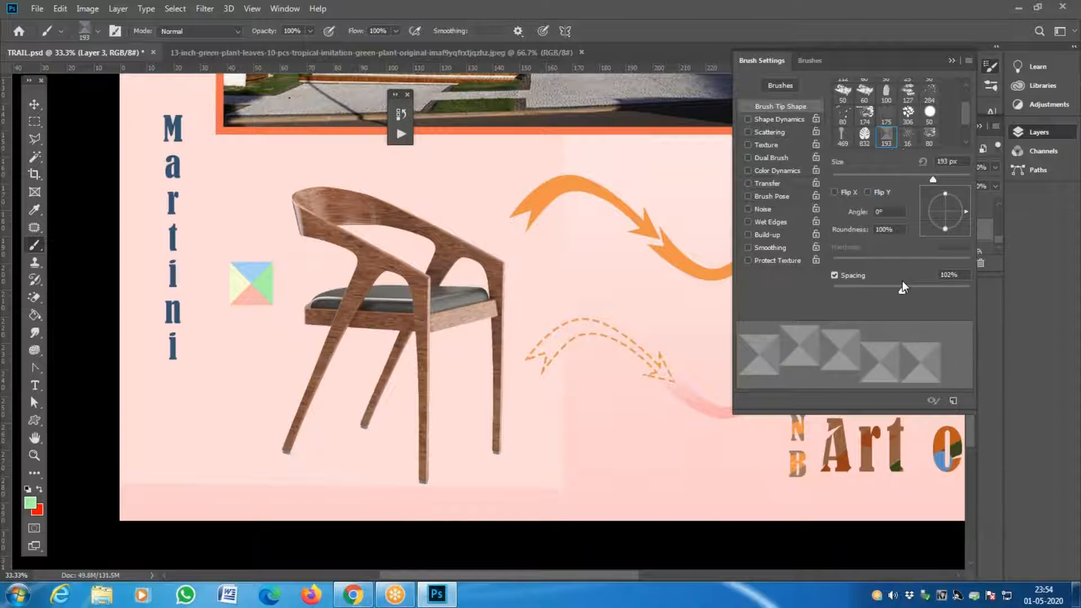
Step: Enable Shape Dynamics for the square brush with 26% angle jitter and 100% size jitter
click(785, 120)
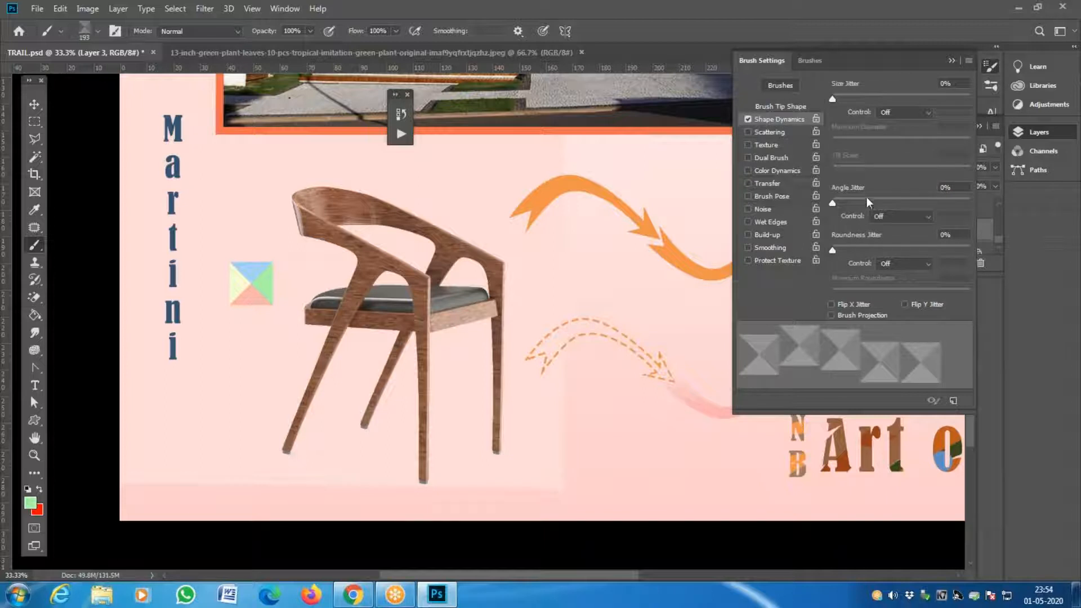
drag(835, 203, 868, 204)
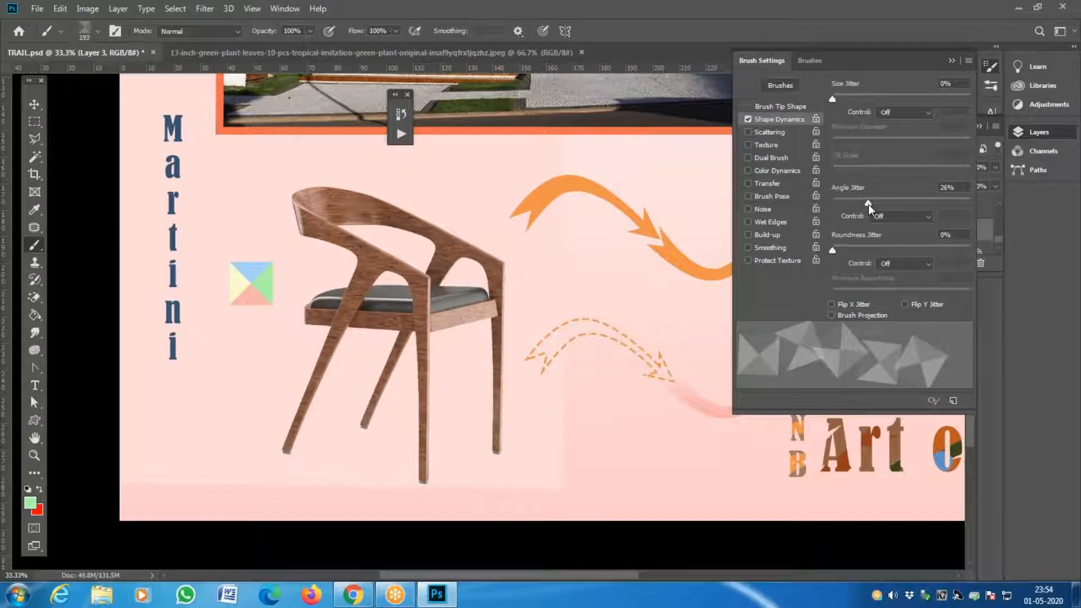
drag(832, 99, 988, 108)
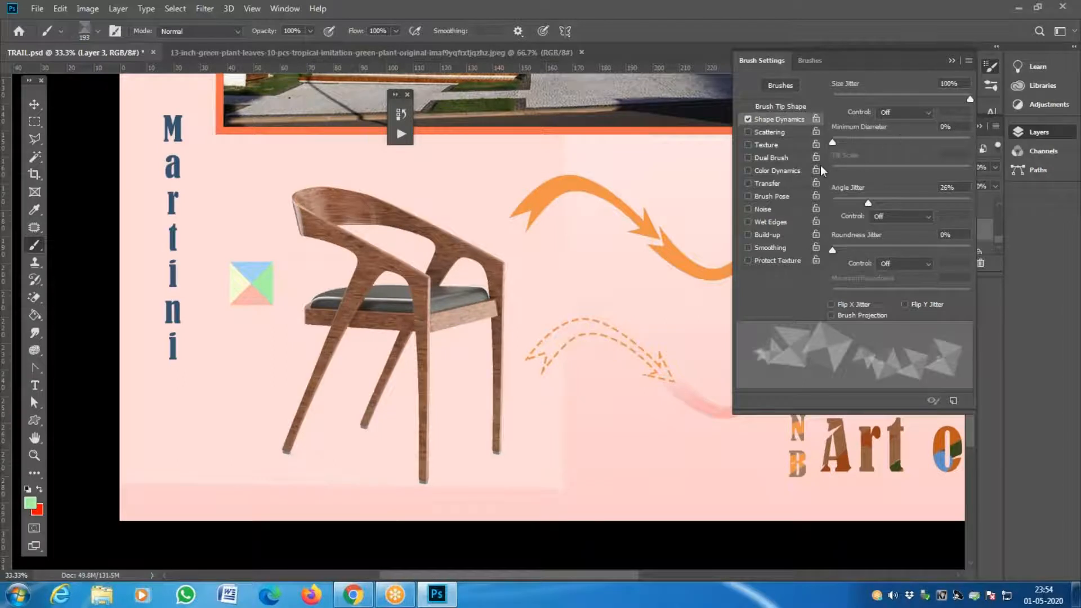
Step: Enable Color Dynamics with 100% hue and saturation jitter, and Scattering with 525% scatter, for the square brush
click(779, 170)
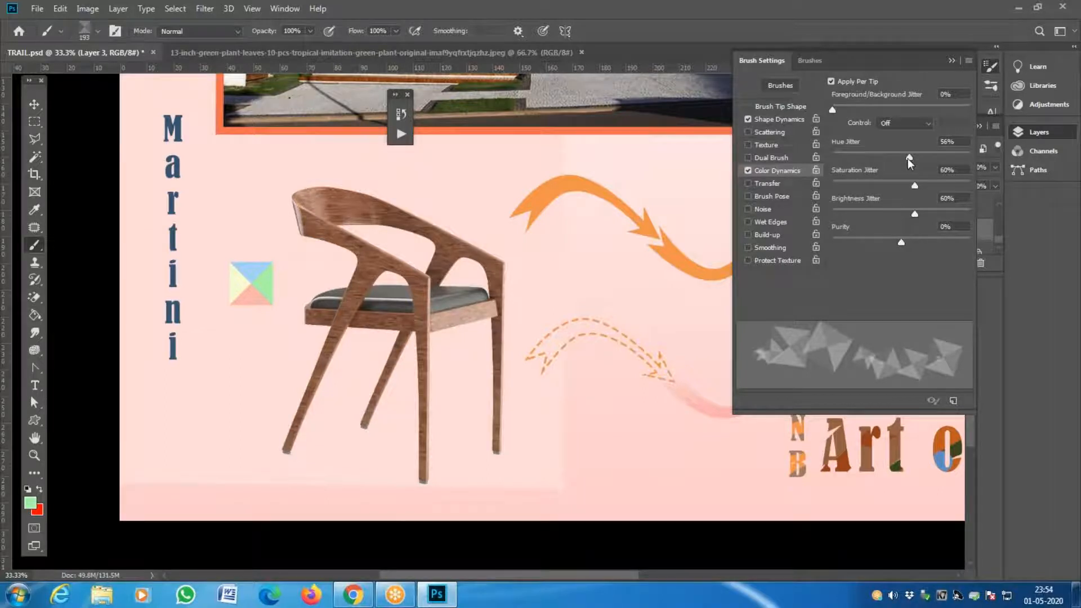
drag(909, 163, 977, 161)
drag(914, 185, 958, 211)
click(788, 133)
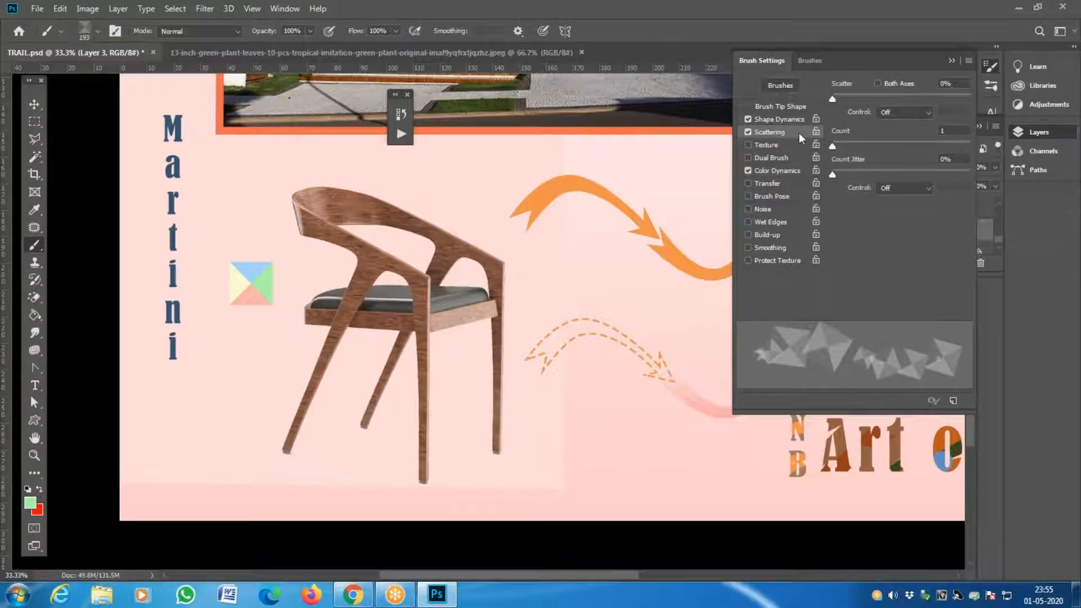
mouse_move(834, 97)
mouse_down()
mouse_move(916, 102)
mouse_move(904, 103)
mouse_up()
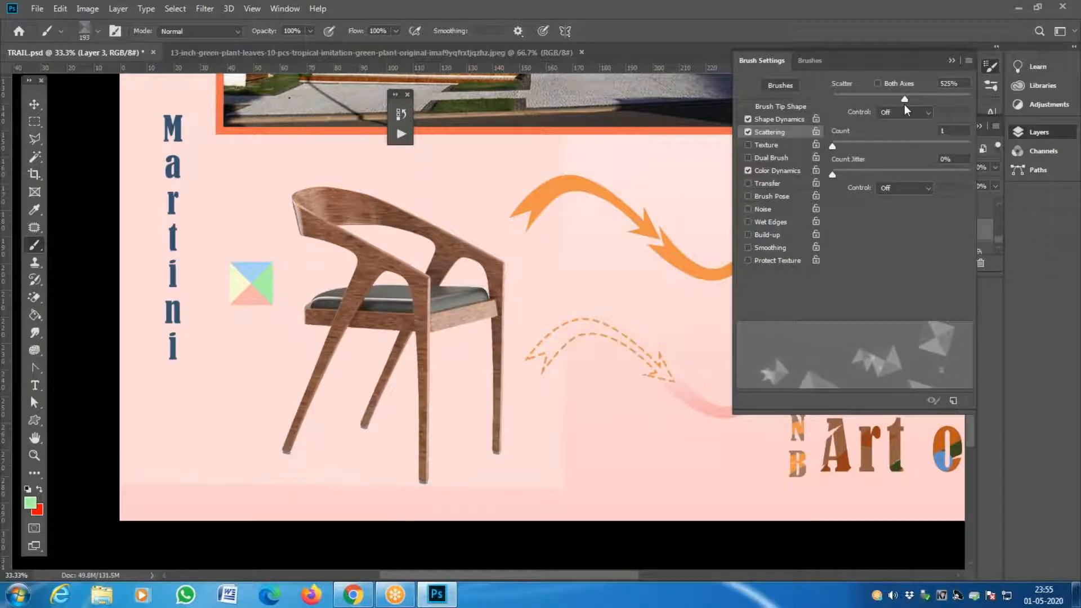
Step: Paint a scattered trial stroke diagonally across the sheet on Layer 3, undo it after a close look, and swap foreground and background colours
scroll(378, 358, down, 3)
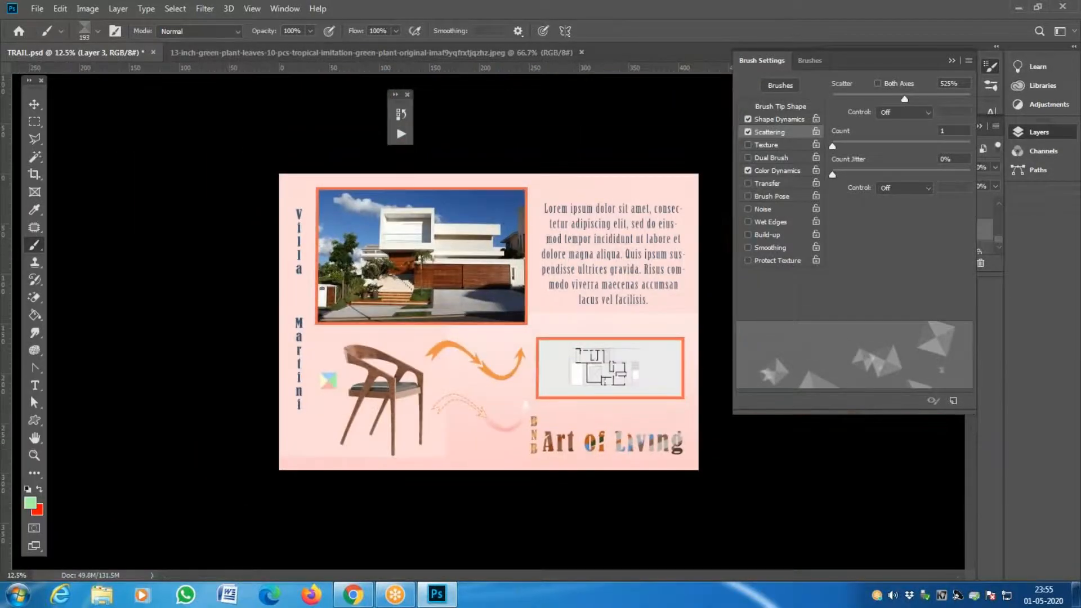
mouse_move(433, 369)
mouse_down()
mouse_move(521, 329)
mouse_move(563, 281)
mouse_move(689, 239)
mouse_up()
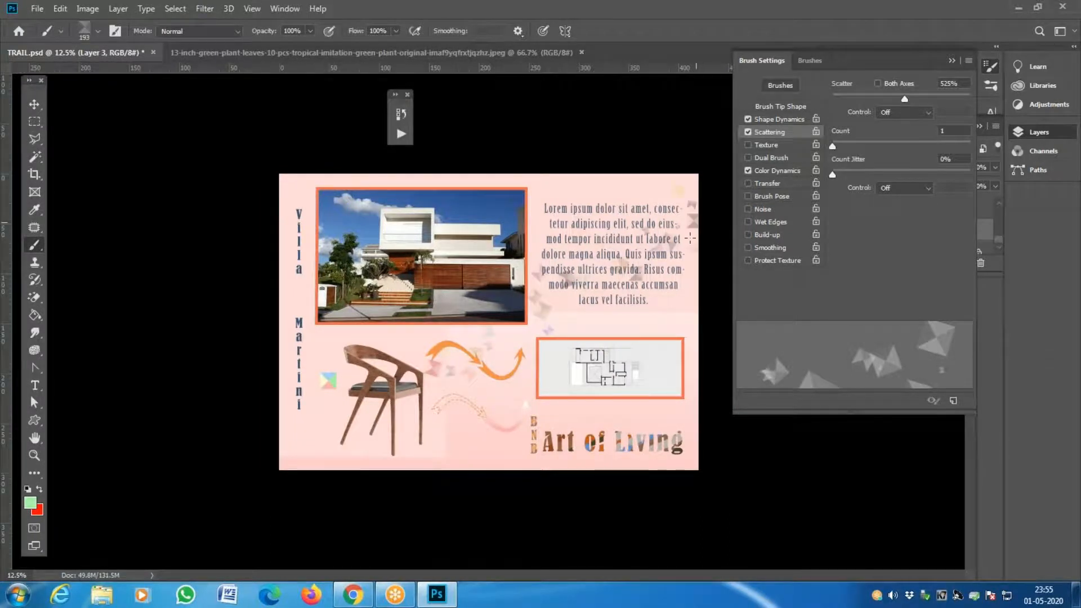
key(x)
key(z)
click(472, 376)
click(472, 376)
click(472, 376)
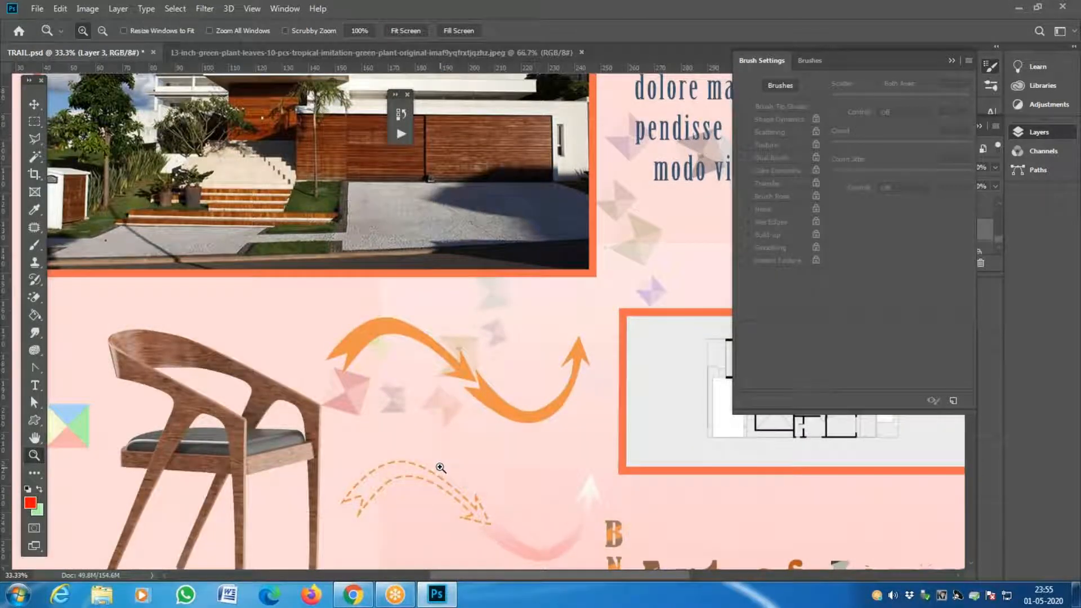
alt+click(440, 467)
alt+click(427, 465)
drag(562, 266, 363, 441)
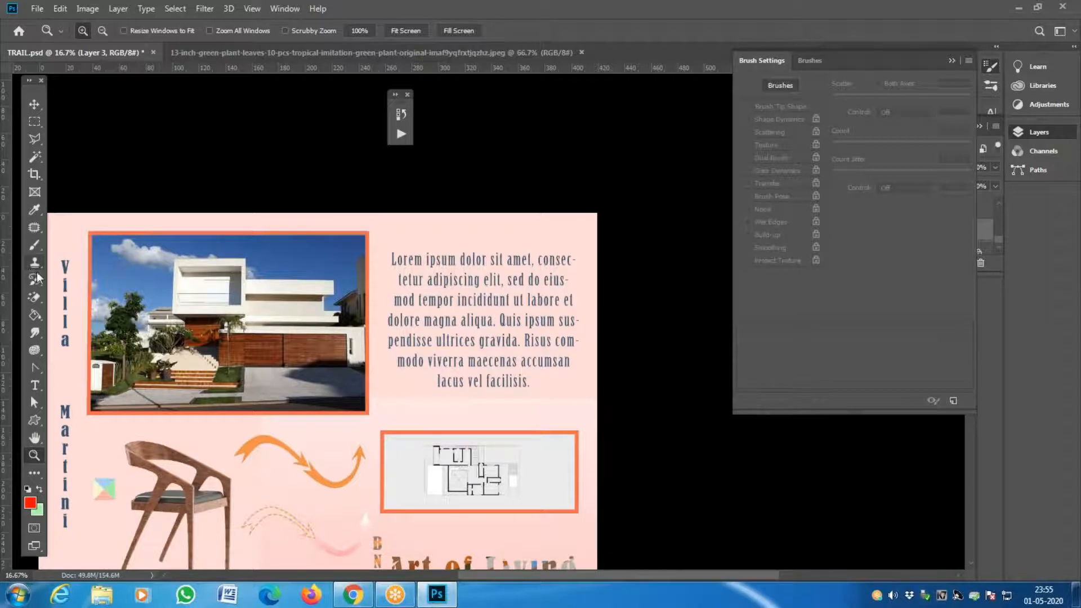
Step: Set the brush's brightness jitter to 13%, painting and undoing a diagonal trial stroke before and after the change
click(34, 245)
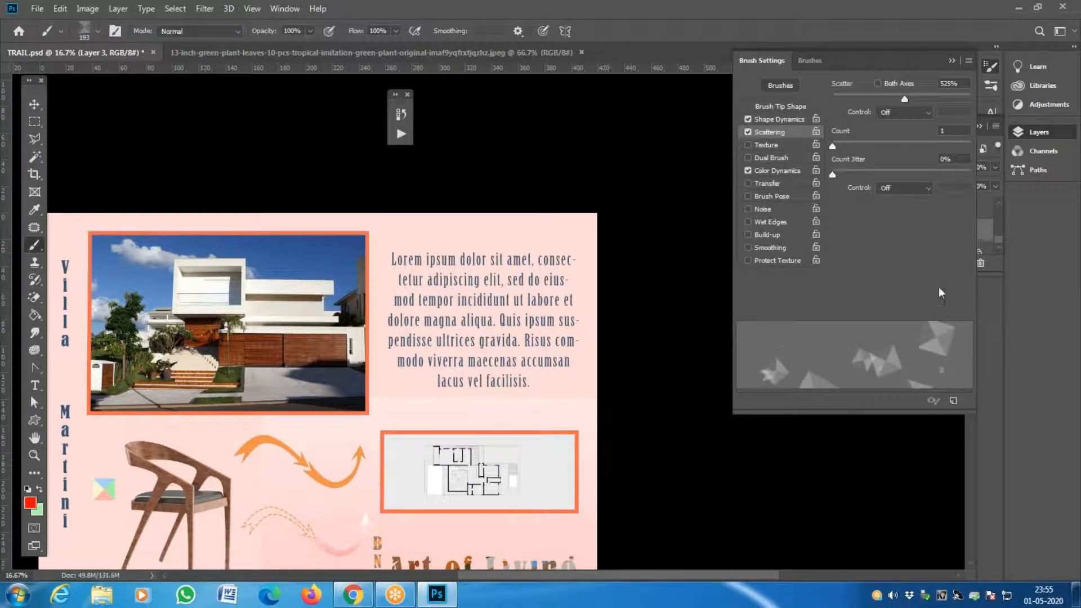
click(796, 170)
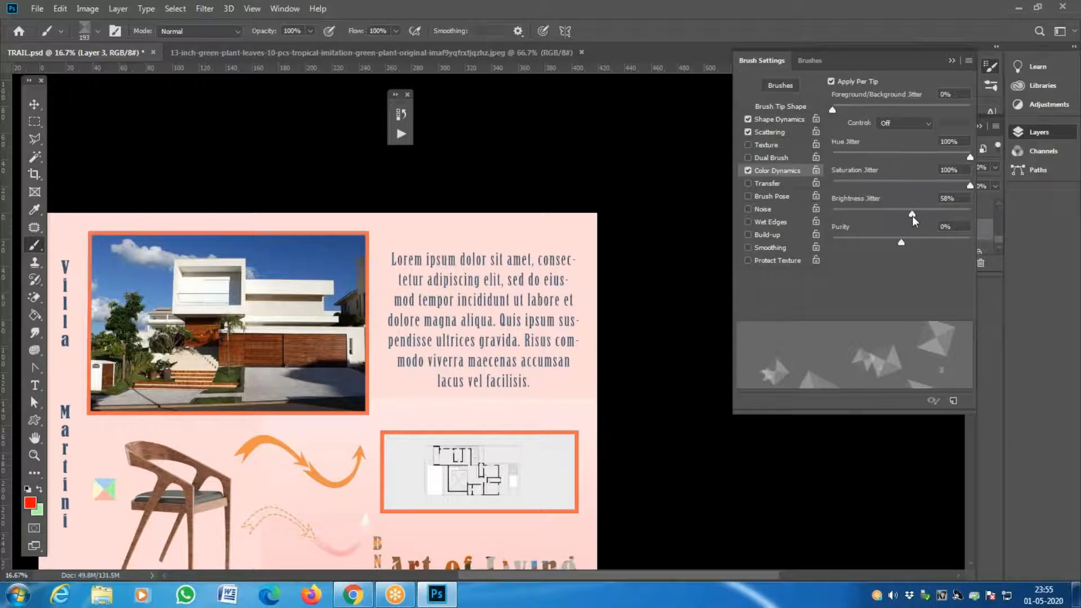
mouse_move(264, 471)
mouse_down()
mouse_move(319, 472)
mouse_move(385, 440)
mouse_move(452, 308)
mouse_move(570, 272)
mouse_up()
key(ctrl+z)
drag(912, 213, 851, 219)
mouse_move(325, 483)
mouse_down()
mouse_move(424, 399)
mouse_move(454, 352)
mouse_up()
key(ctrl+z)
Step: Set the hue jitter to 81% and saturation jitter to 75%, and paint scattered squares diagonally from the orange arrow to the upper-right corner
drag(969, 157, 935, 185)
mouse_move(278, 468)
mouse_down()
mouse_move(398, 410)
mouse_move(514, 321)
mouse_up()
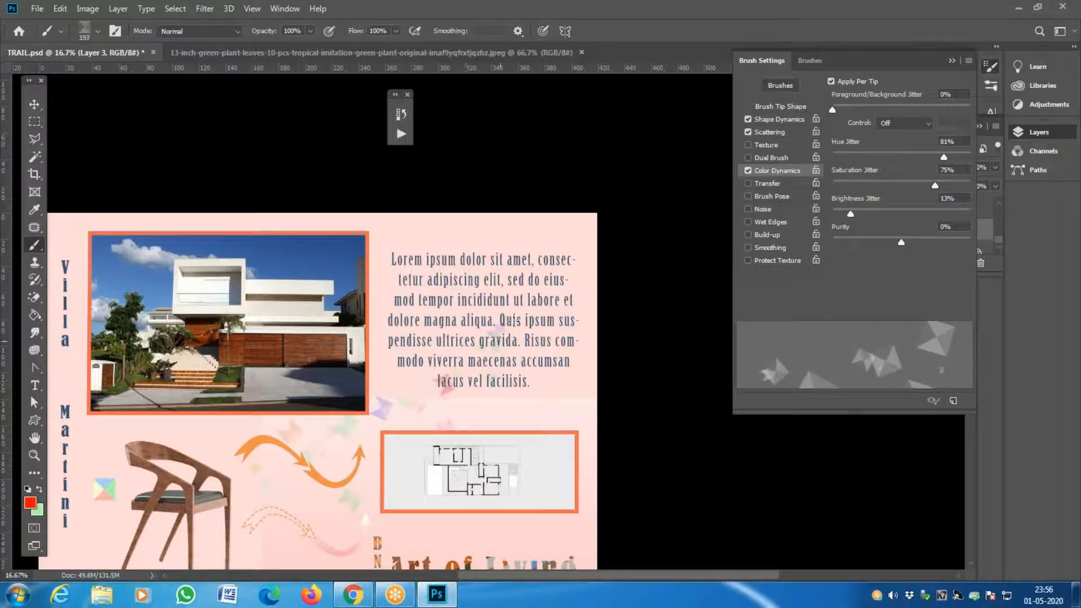
drag(604, 219, 608, 226)
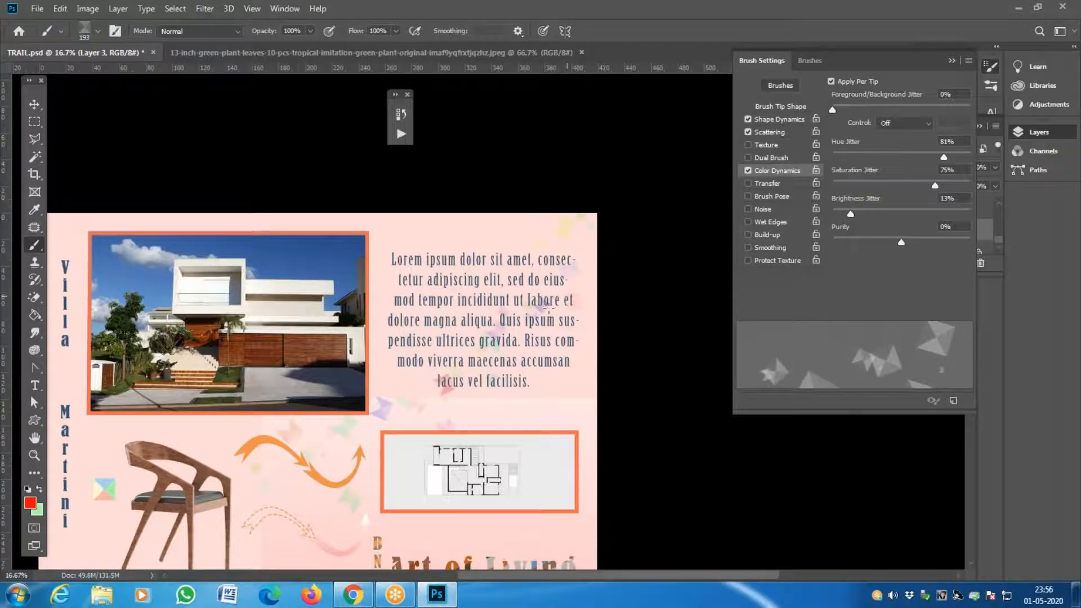
Step: Examine the scattered squares on Layer 3 up close and across the whole sheet
key(z)
click(275, 487)
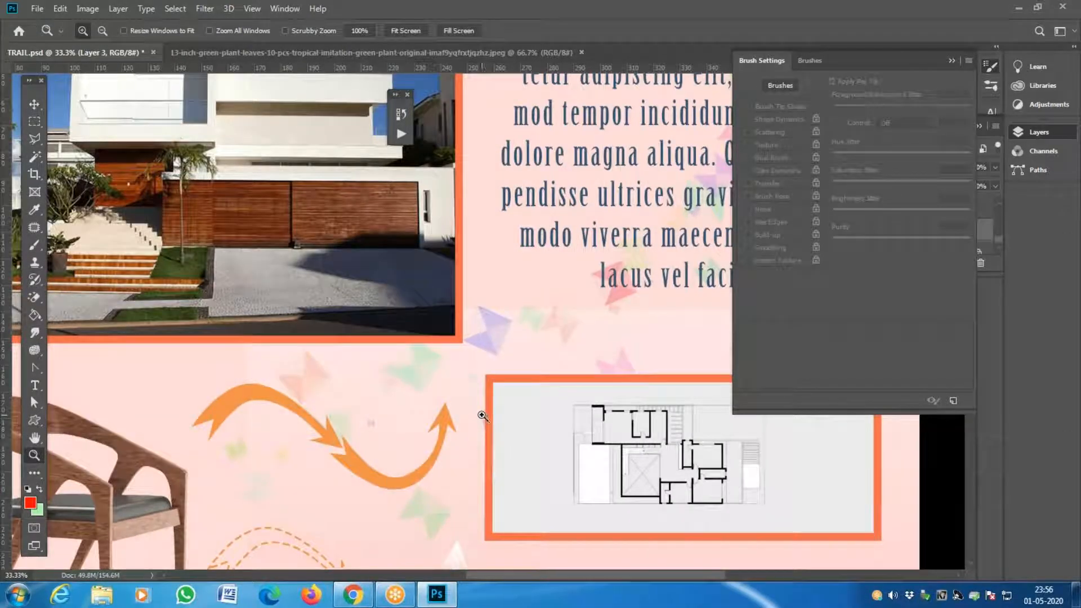
alt+click(370, 436)
alt+click(370, 436)
alt+click(370, 436)
drag(624, 260, 489, 380)
key(Tab)
key(Tab)
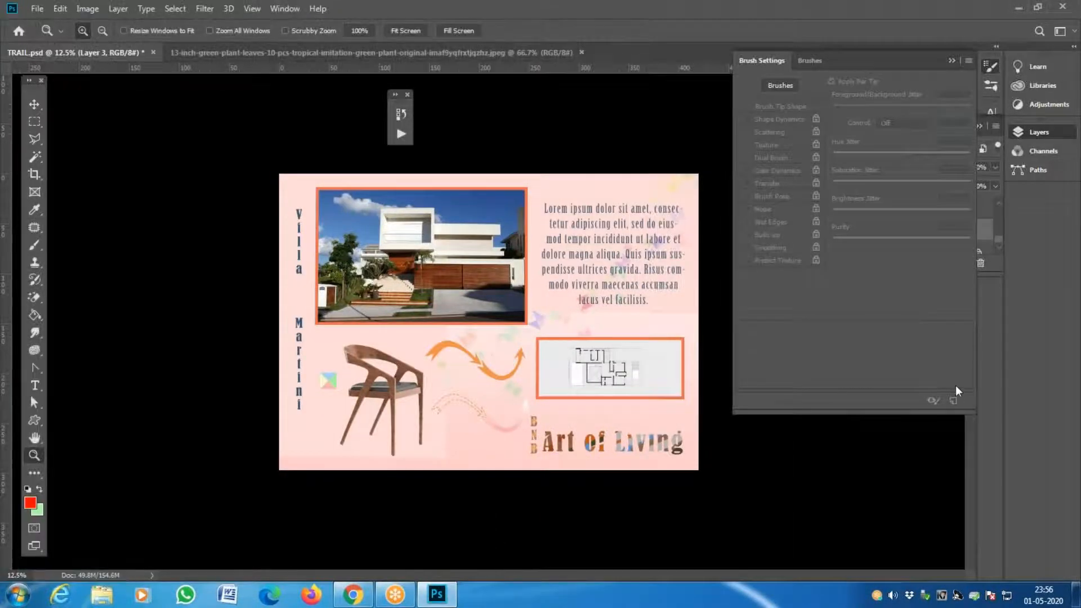
Step: Undo the scattered squares on Layer 3 and add a new empty layer above Layer 4
click(952, 61)
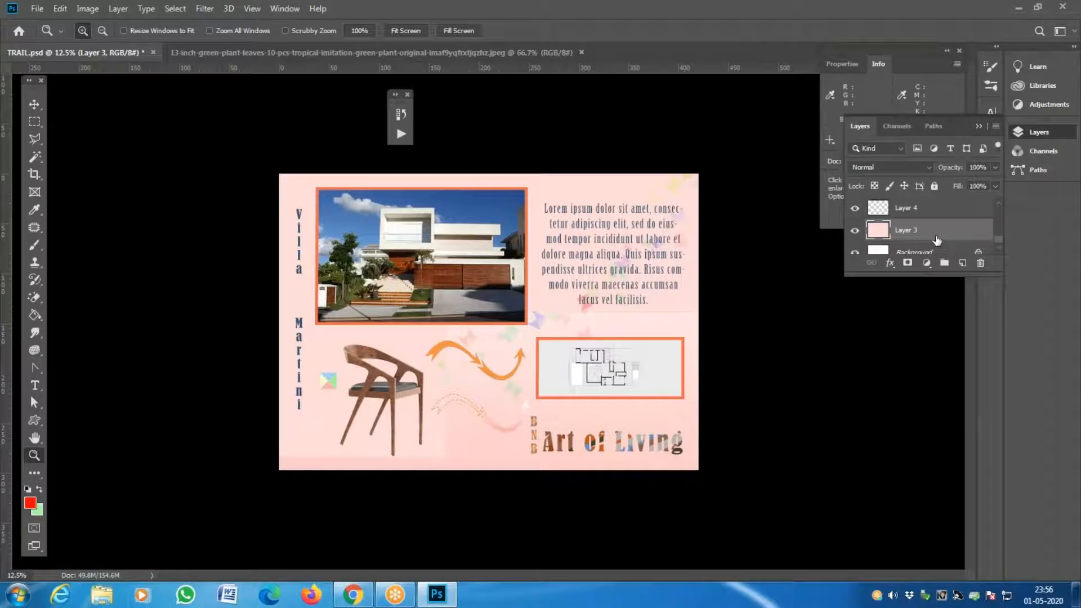
click(950, 210)
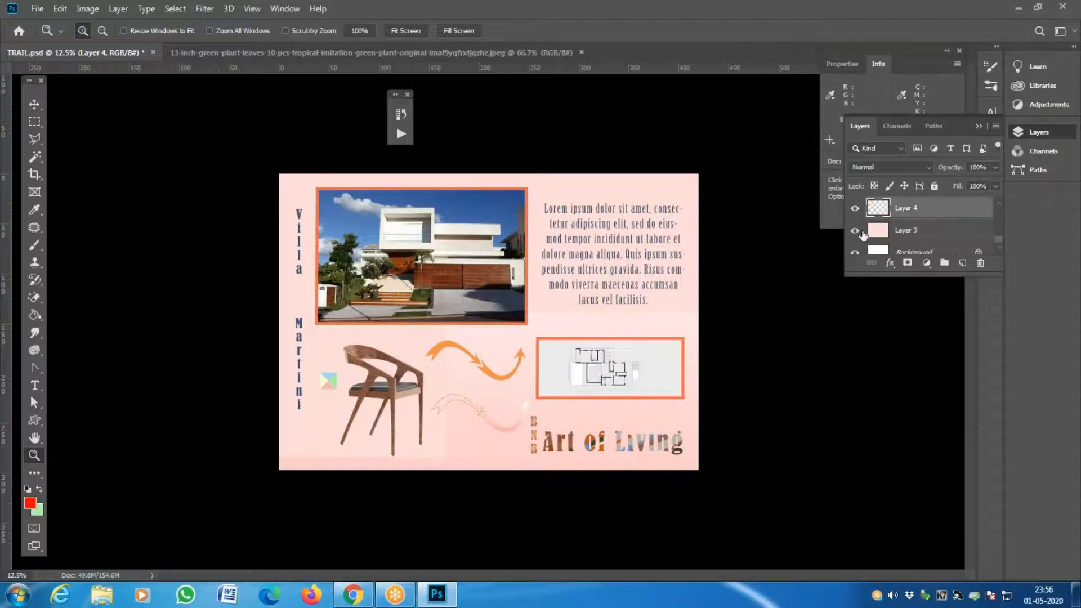
click(492, 329)
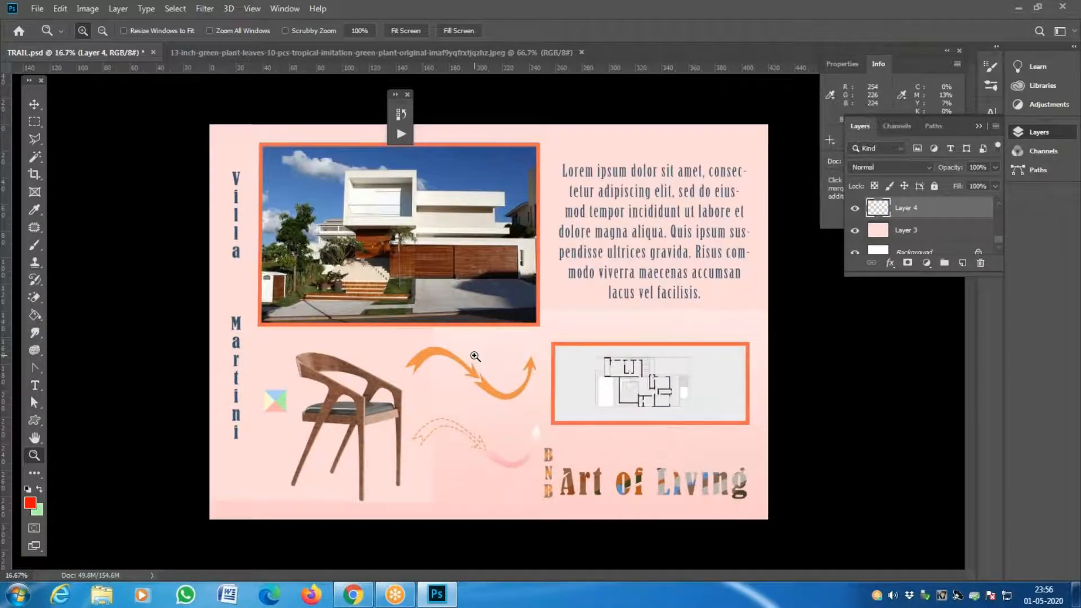
click(962, 263)
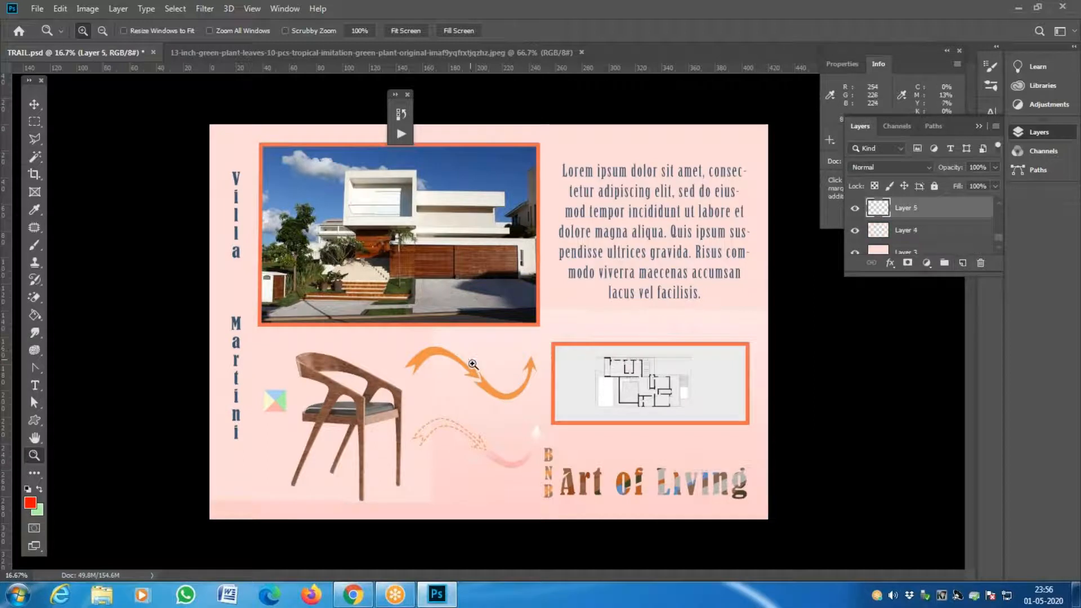
Step: Paint scattered multicoloured squares over the whole sheet background on Layer 5 with the custom brush
key(b)
mouse_move(604, 298)
mouse_down()
mouse_move(694, 193)
mouse_move(762, 144)
mouse_up()
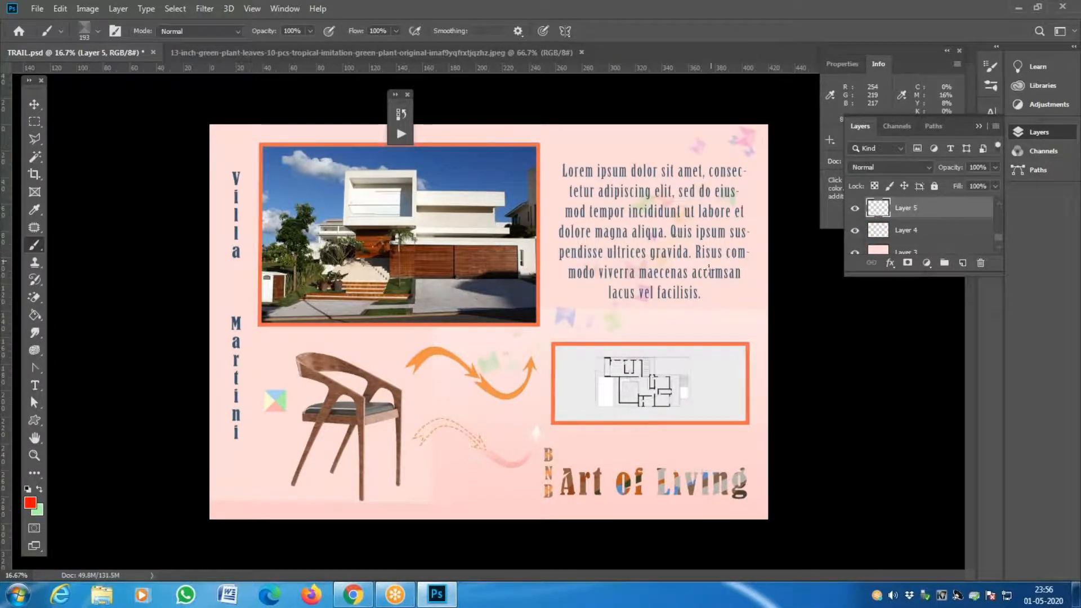
mouse_move(401, 373)
mouse_down()
mouse_move(471, 379)
mouse_move(505, 424)
mouse_move(543, 435)
mouse_move(635, 317)
mouse_move(714, 280)
mouse_up()
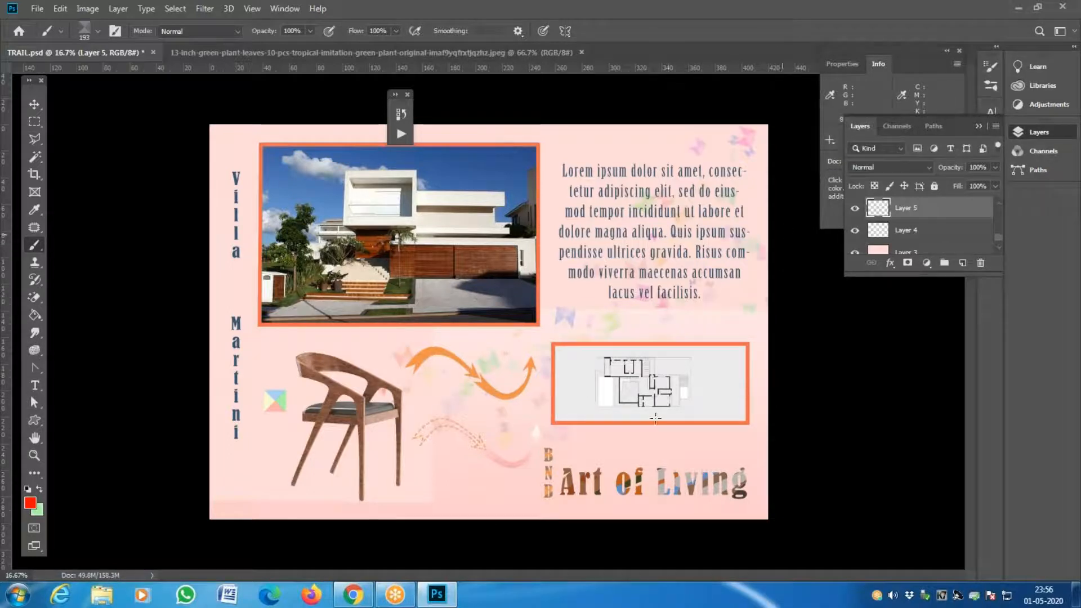
drag(459, 532, 786, 366)
mouse_move(768, 418)
mouse_down()
mouse_move(622, 477)
mouse_move(726, 361)
mouse_move(573, 267)
mouse_up()
mouse_move(556, 180)
mouse_down()
mouse_move(648, 128)
mouse_move(410, 143)
mouse_move(303, 174)
mouse_move(251, 153)
mouse_move(210, 193)
mouse_move(223, 441)
mouse_move(346, 423)
mouse_up()
mouse_move(235, 492)
mouse_down()
mouse_move(354, 435)
mouse_move(314, 348)
mouse_move(435, 332)
mouse_move(240, 357)
mouse_move(246, 281)
mouse_up()
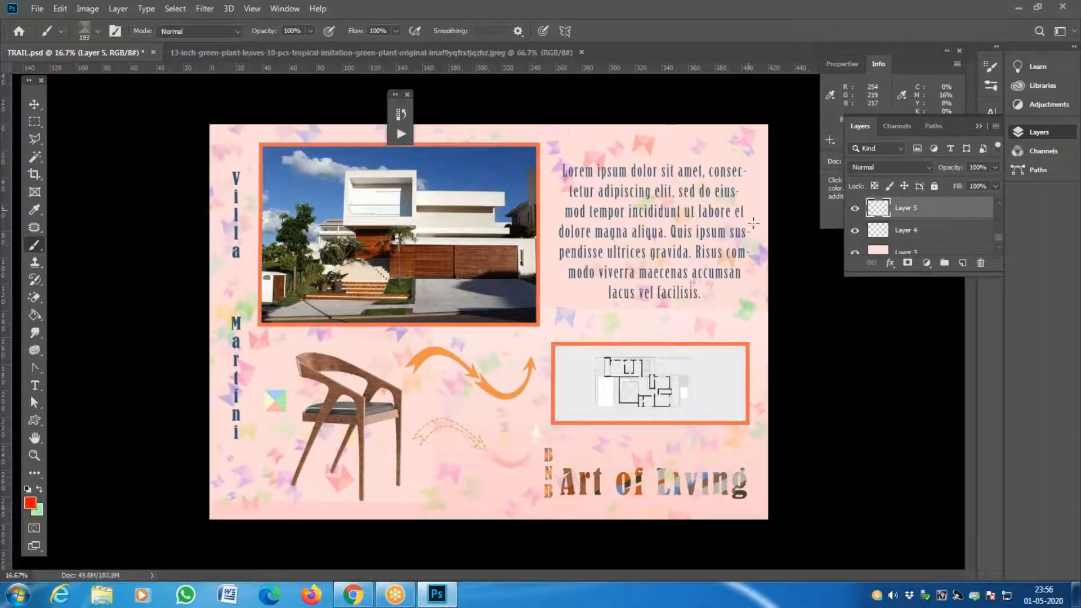
Step: Hide the pink Layer 3 and check the scattered squares against the white background
key(z)
click(475, 400)
click(475, 400)
click(475, 400)
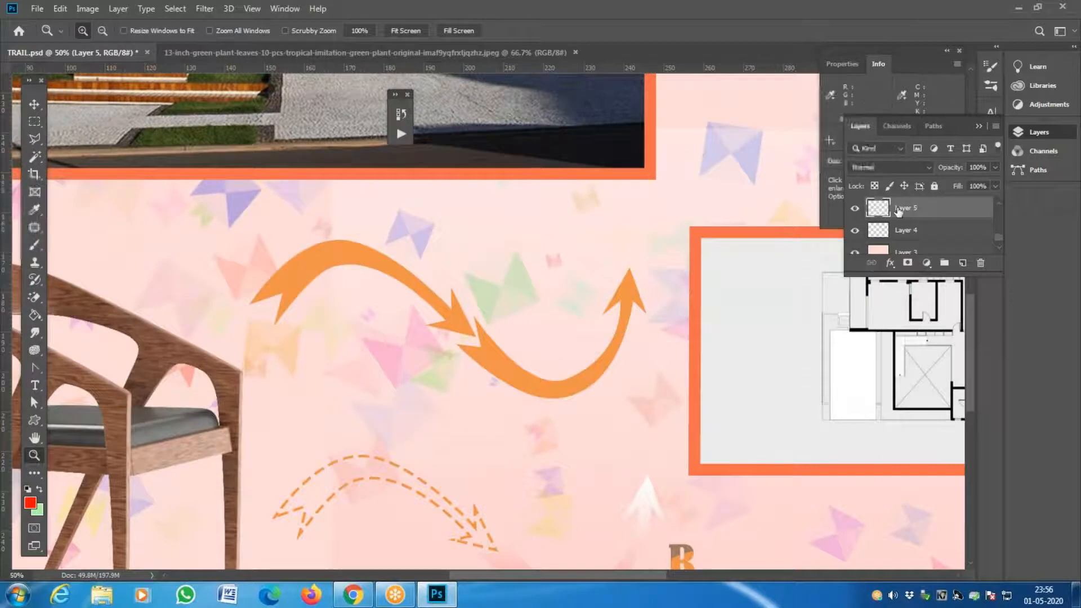
click(854, 255)
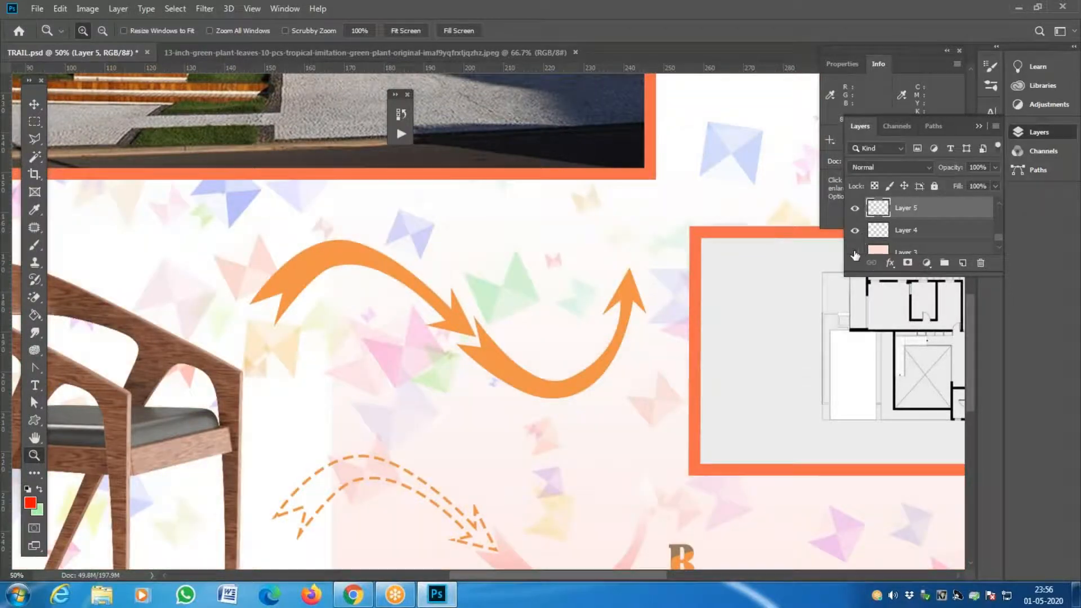
alt+click(439, 286)
alt+click(438, 286)
alt+click(439, 286)
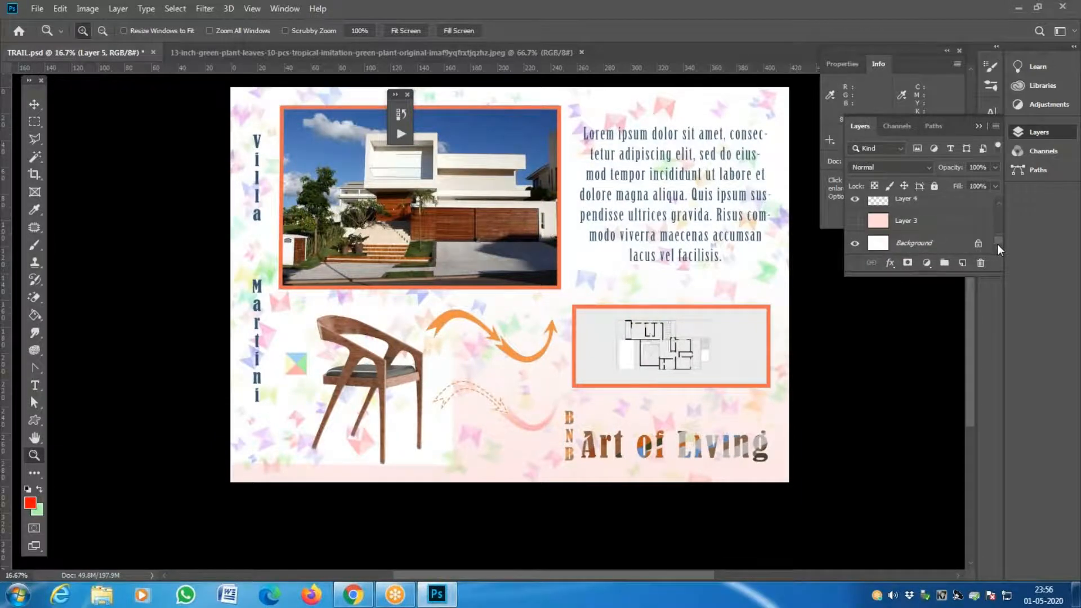
Step: Apply Brightness/Contrast to Layer 5 with brightness -150 and increased contrast, and check the squares up close
click(87, 8)
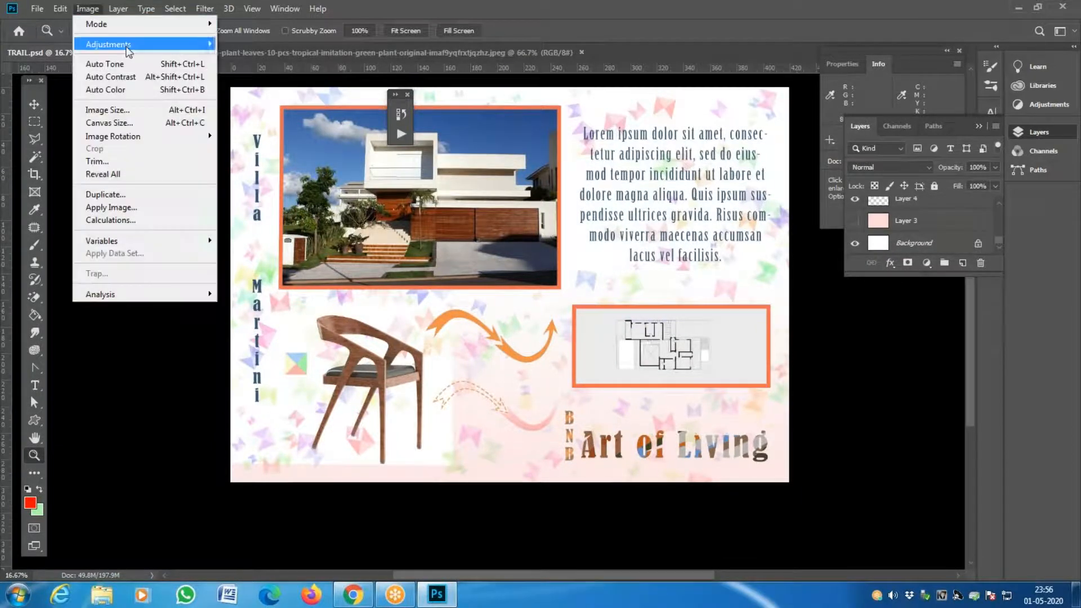
mouse_move(108, 44)
click(258, 47)
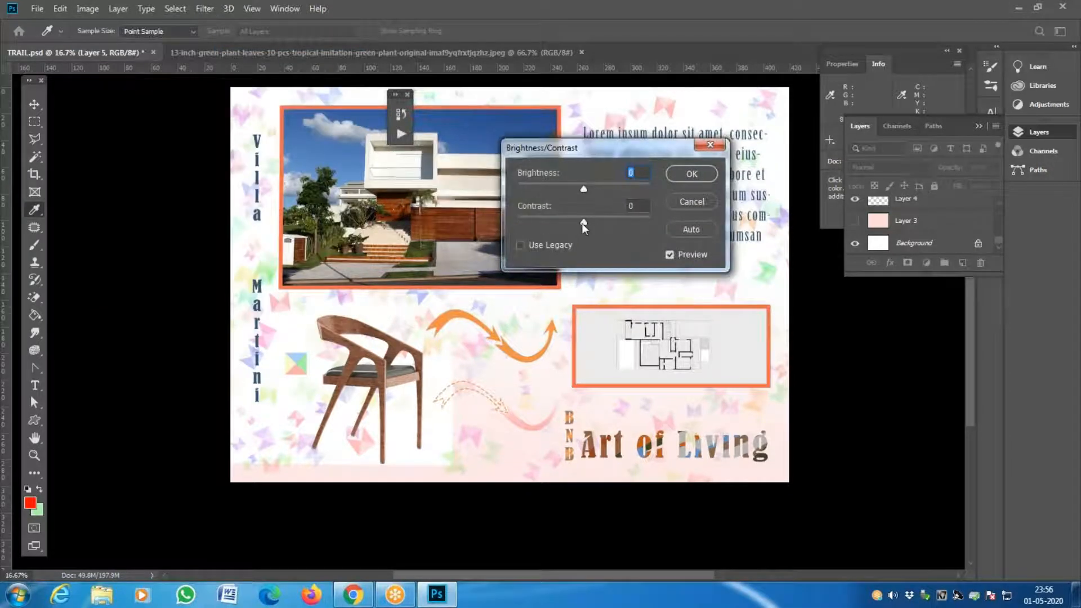
drag(583, 226, 511, 194)
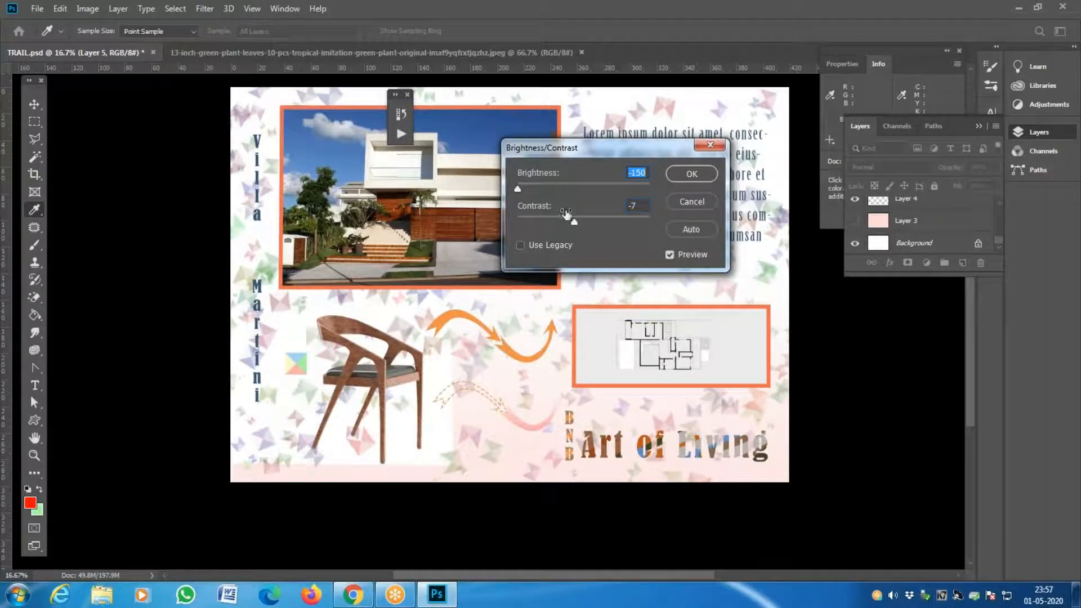
drag(575, 222, 622, 224)
click(695, 175)
key(z)
click(615, 294)
click(614, 294)
alt+click(535, 319)
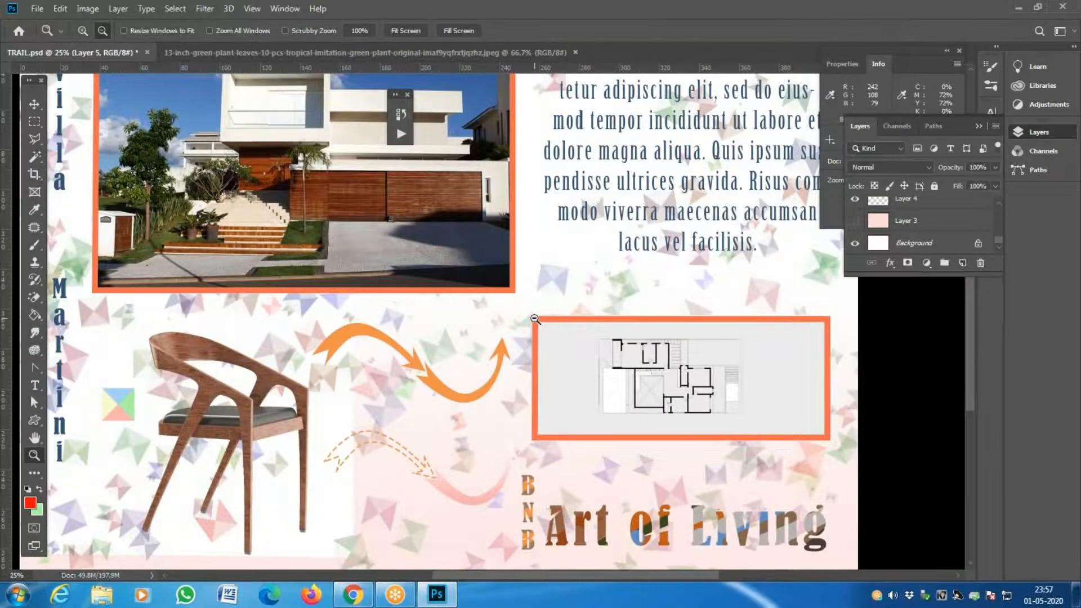
Step: Examine the scattered squares around the arrows and floor plan up close and across the whole sheet
alt+click(535, 319)
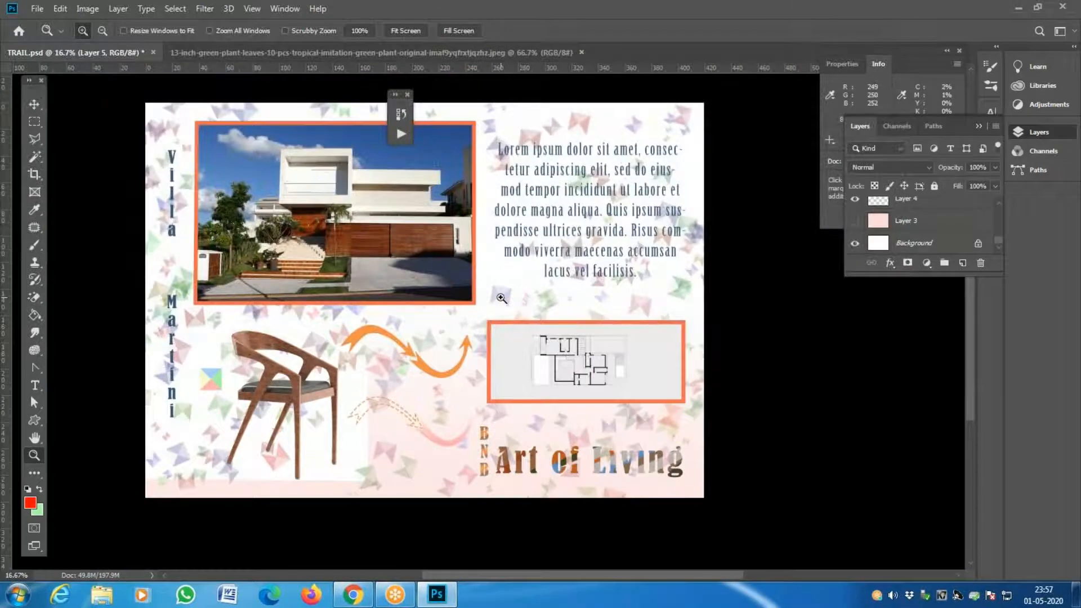
click(500, 299)
click(483, 299)
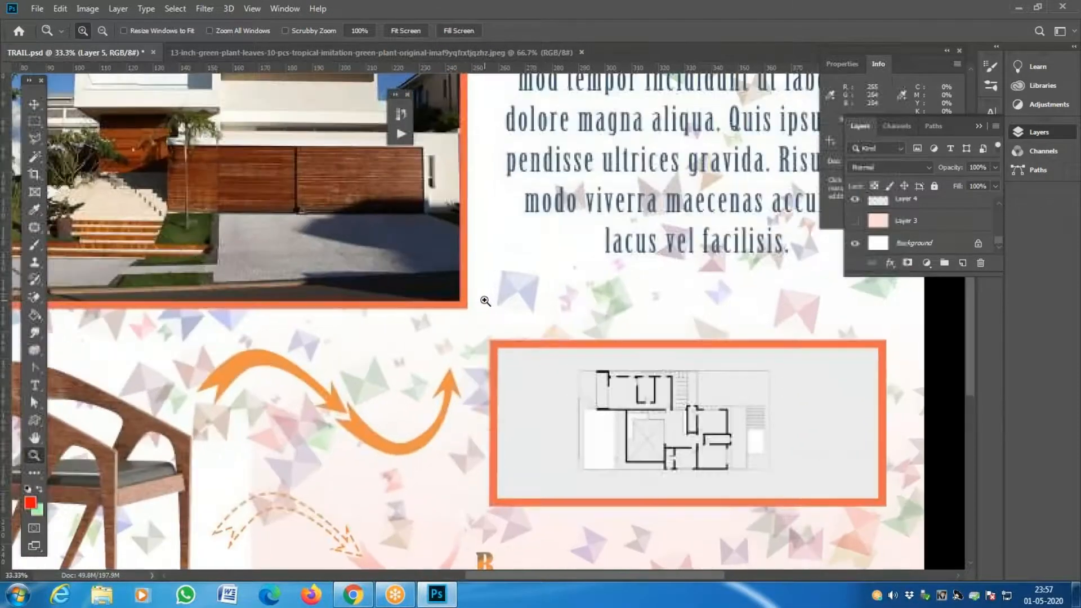
click(511, 316)
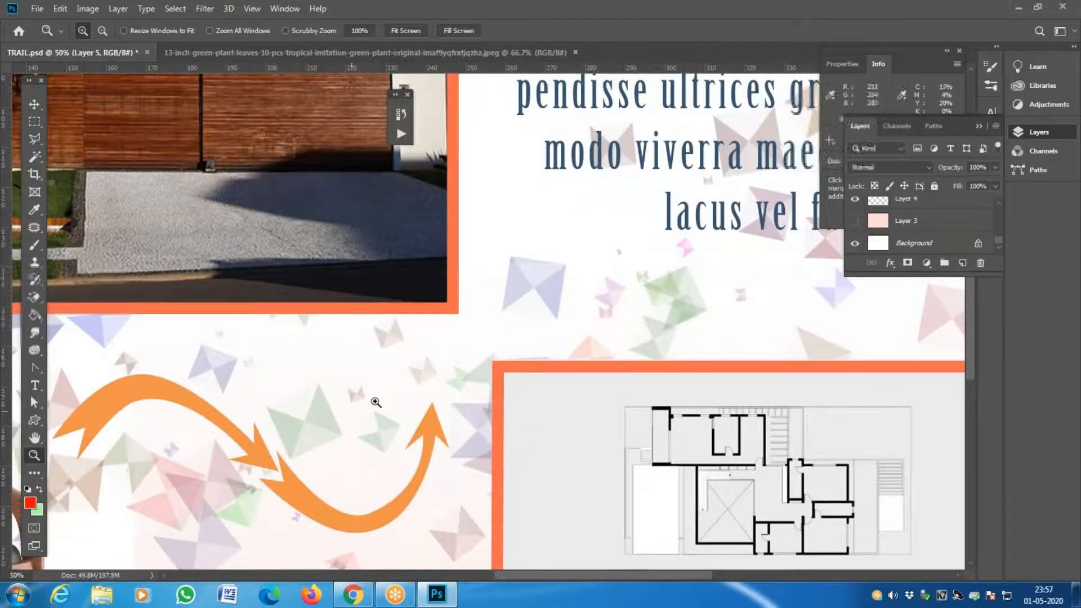
alt+click(394, 382)
alt+click(394, 382)
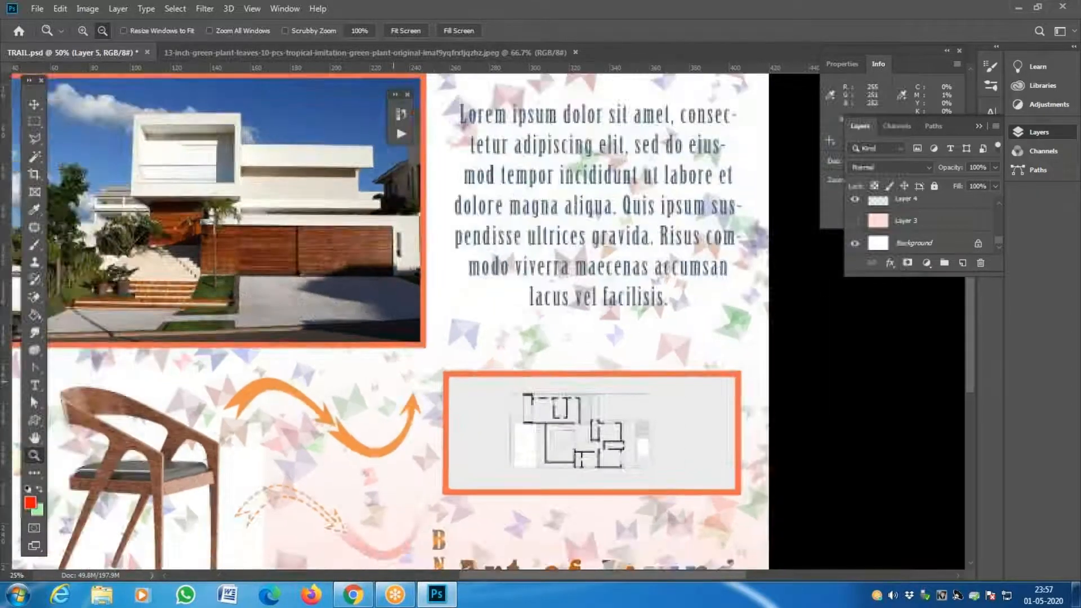
alt+click(394, 381)
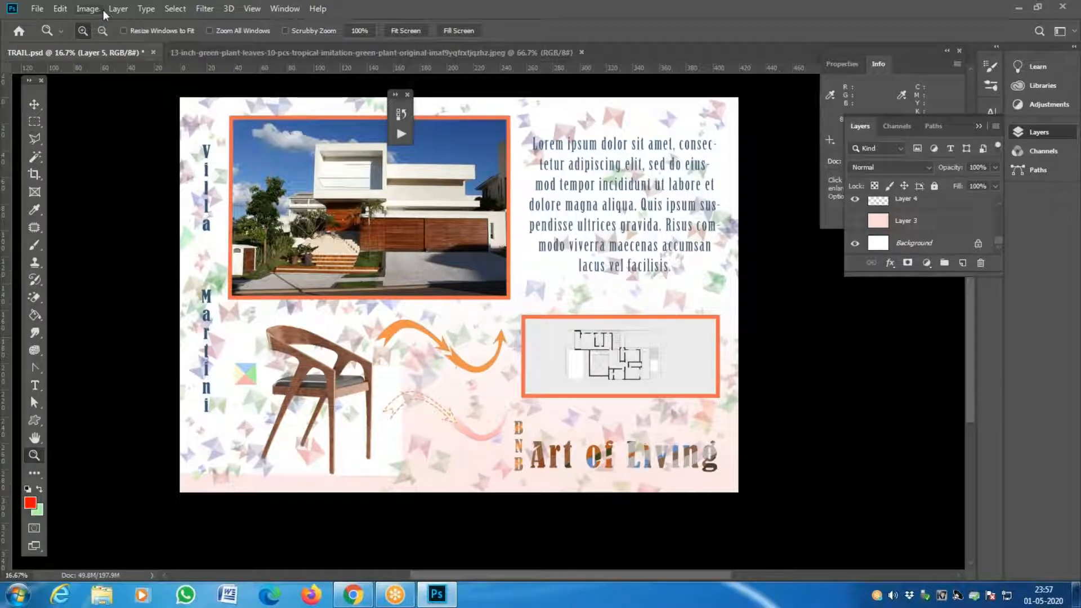
Step: Review the custom brush's Color Dynamics settings and inspect the painted squares around the orange arrow up close
key(b)
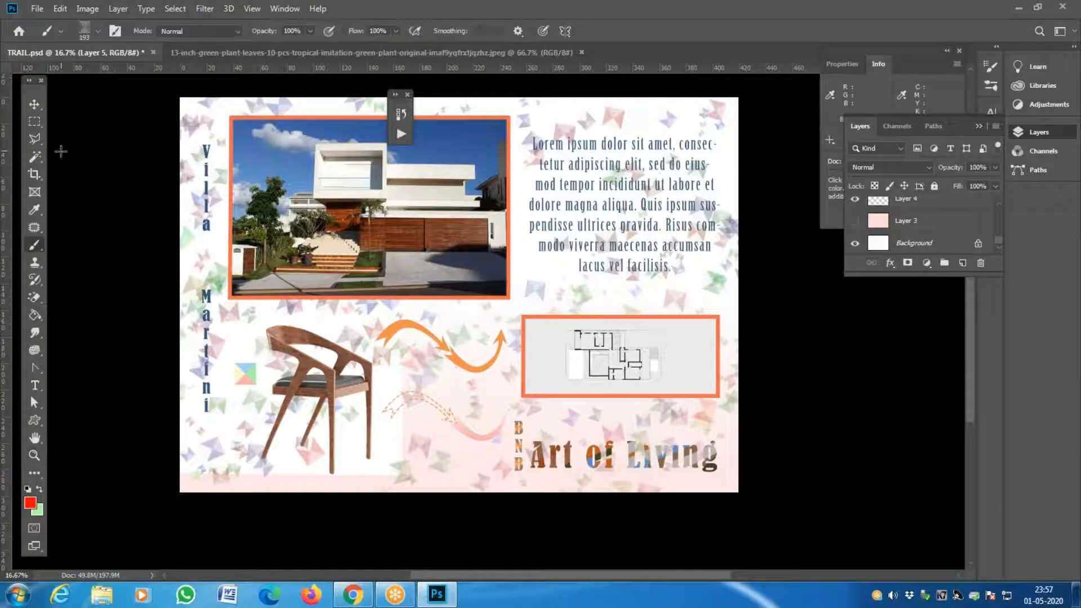
click(114, 31)
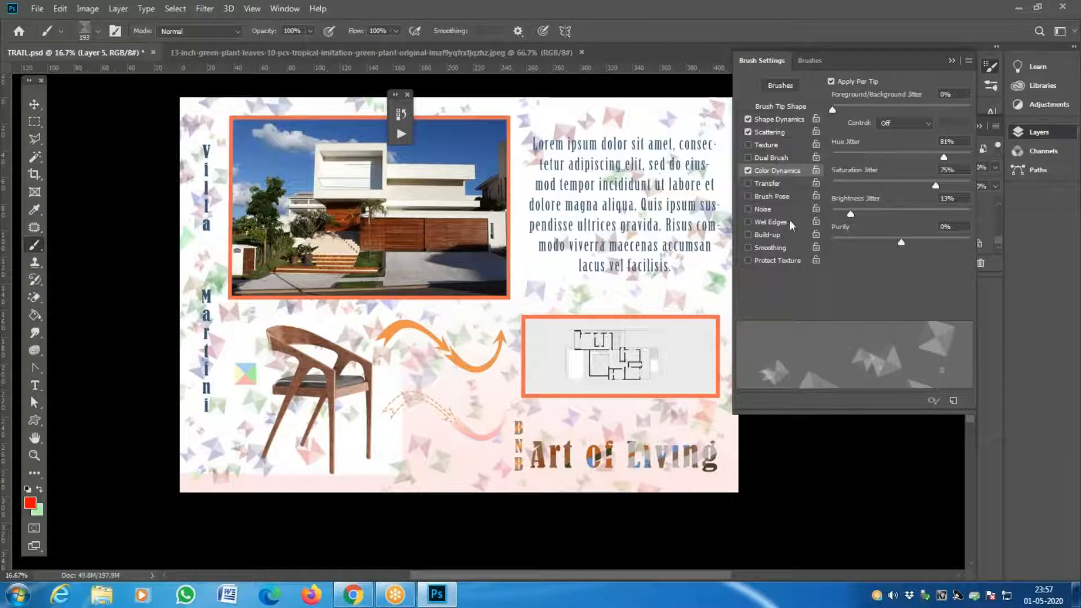
key(z)
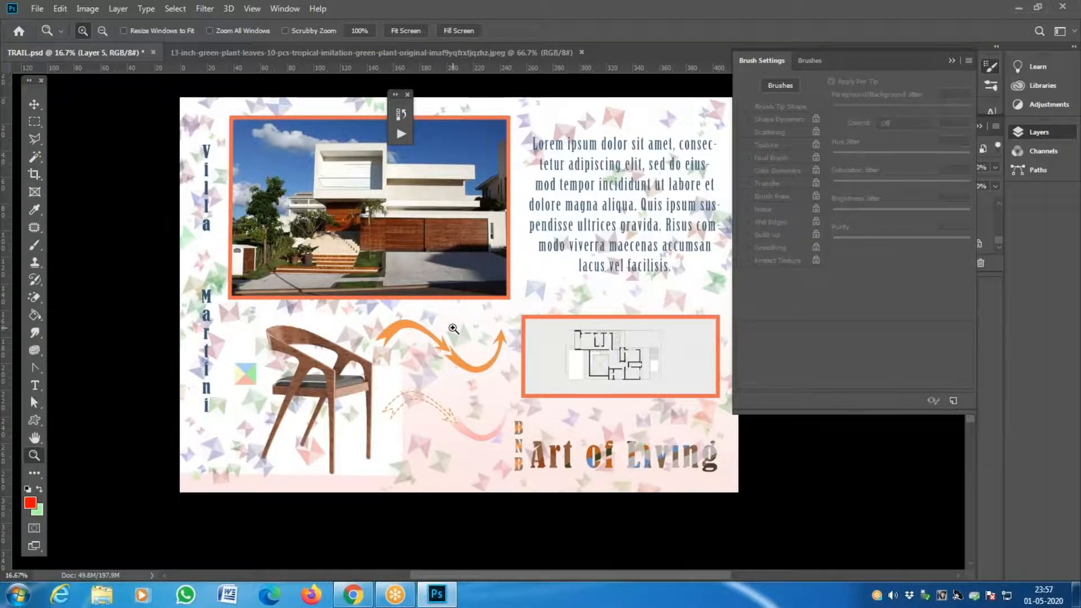
click(452, 331)
alt+click(481, 333)
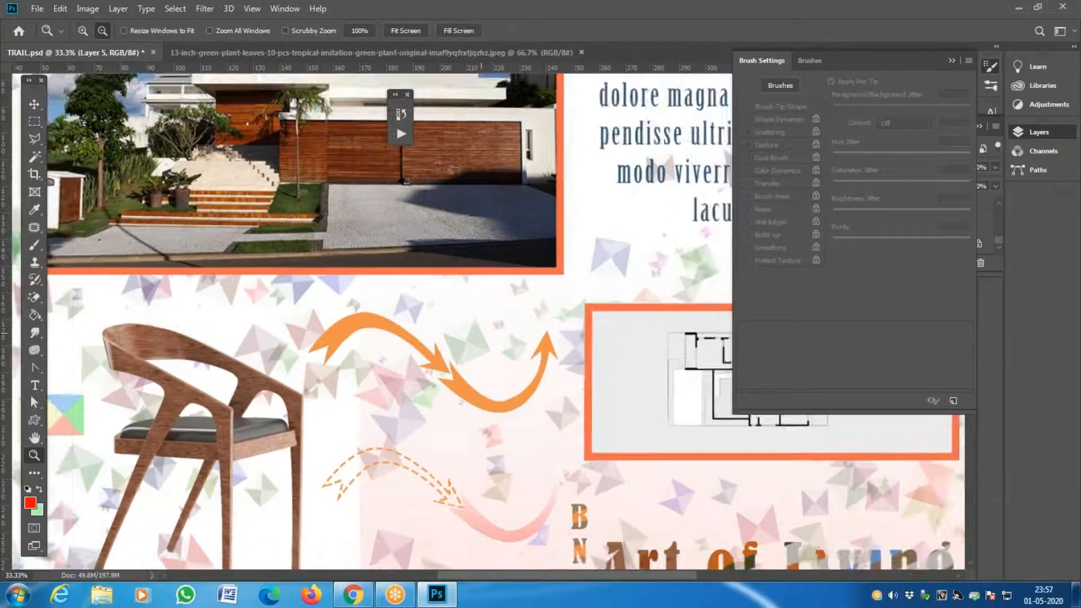
click(640, 284)
click(640, 284)
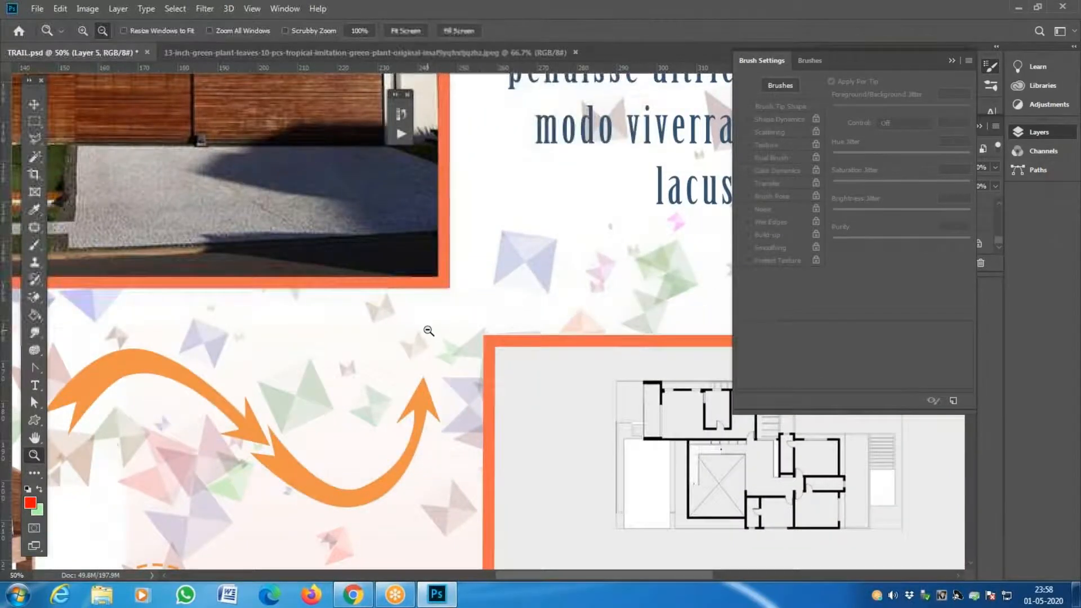
key(ctrl+0)
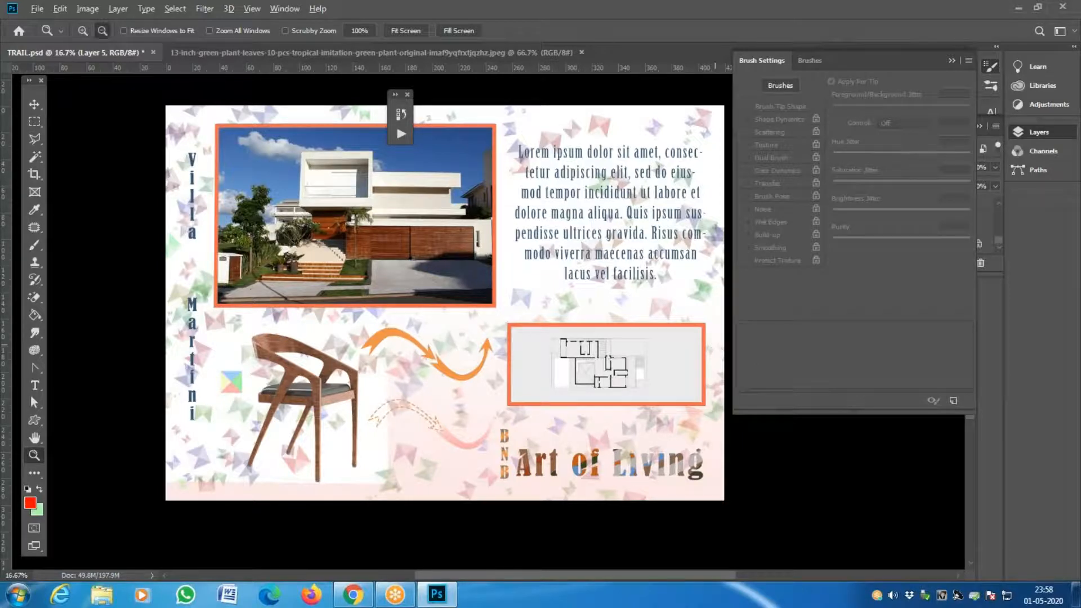
Step: Save the document under the new name TRAIL BRUSHES.psd in the CLASS 17 folder
key(alt+f)
key(a)
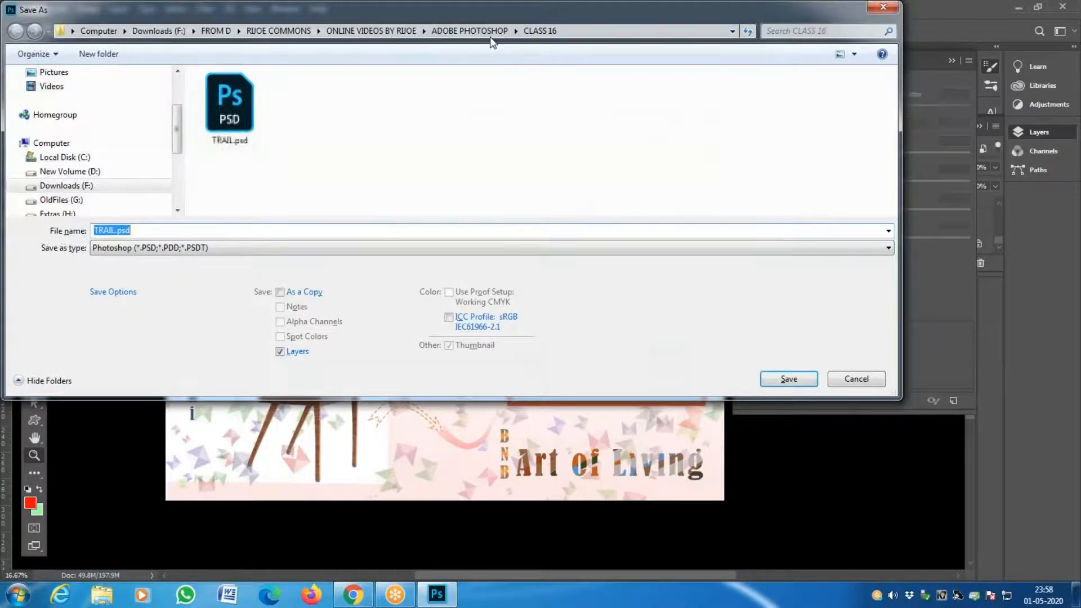
click(488, 31)
double_click(228, 164)
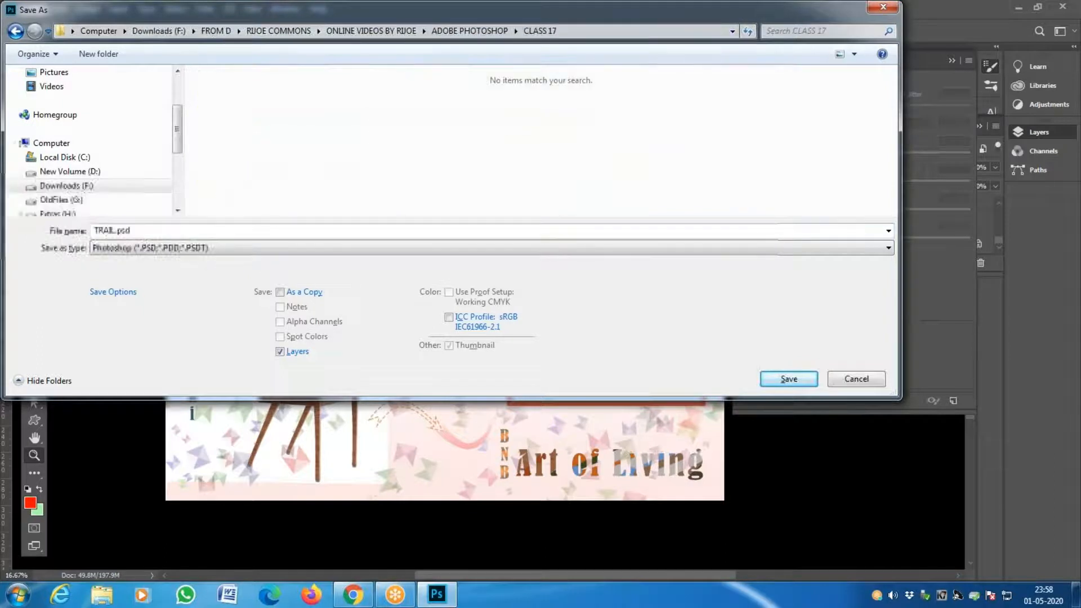
text(BRUSHES)
key(Return)
key(Return)
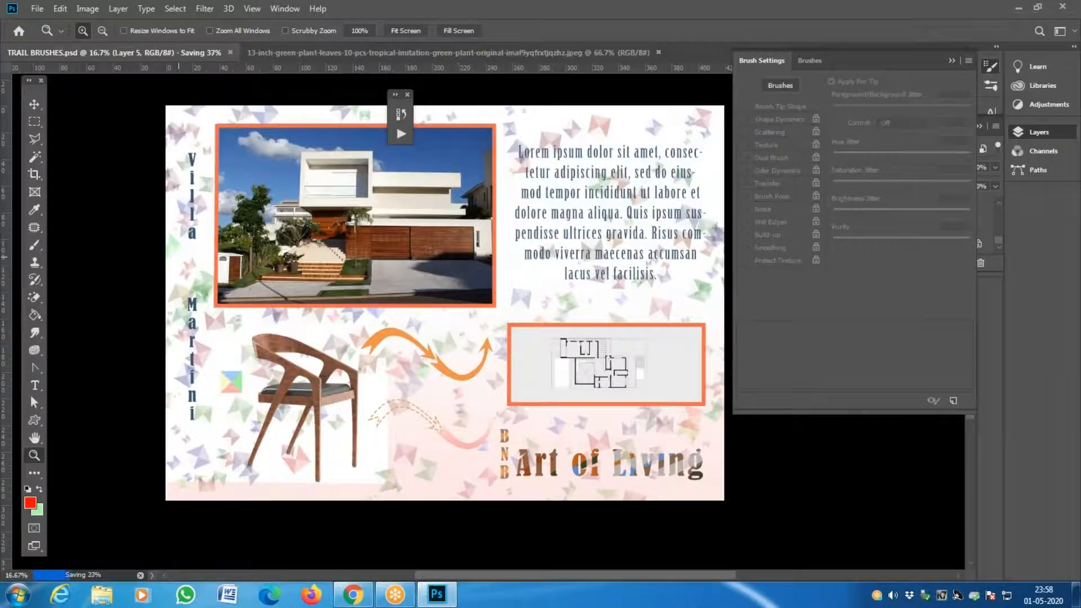
Step: Hide Layer 5 with the scattered squares and delete Layer 4
click(1041, 133)
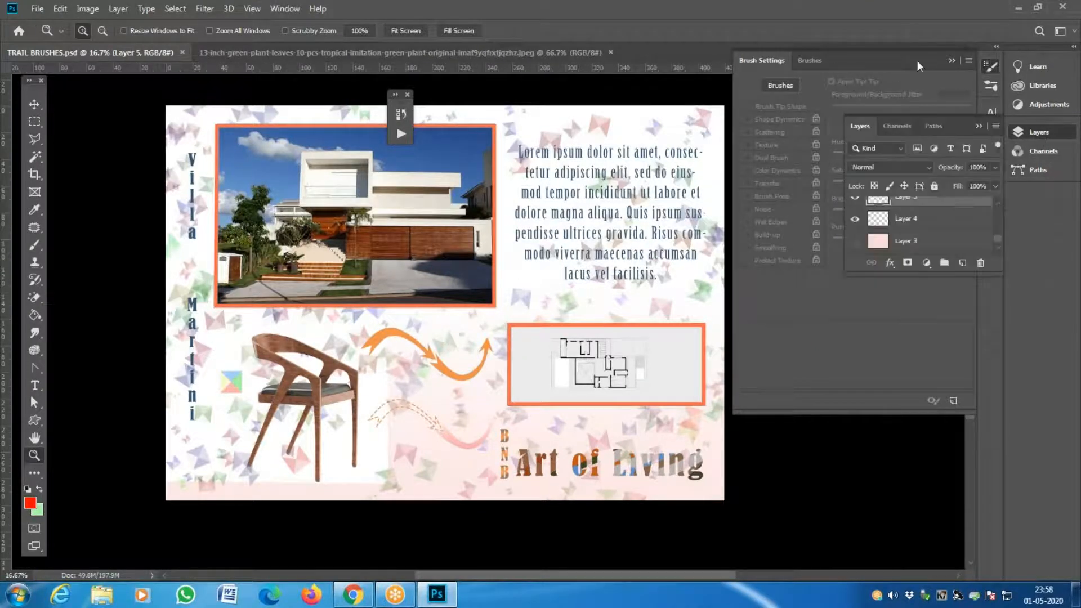
click(951, 60)
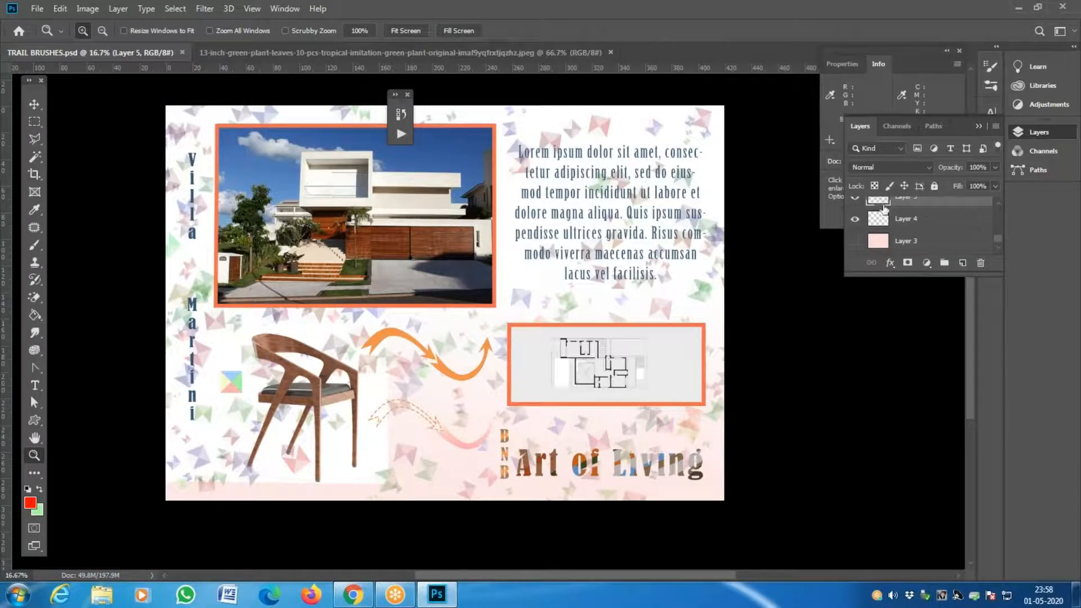
click(855, 201)
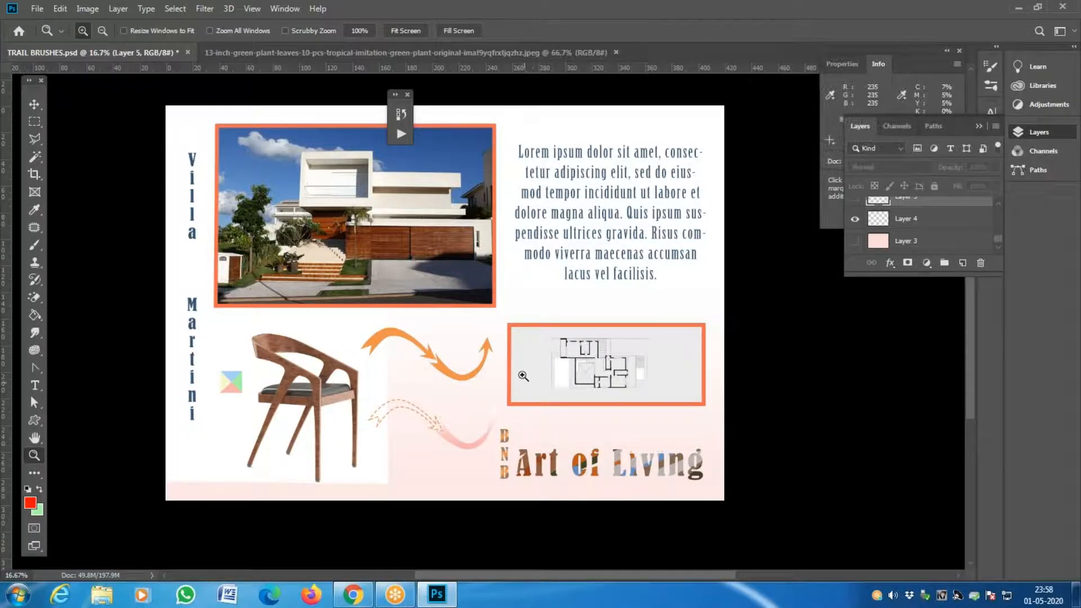
click(916, 227)
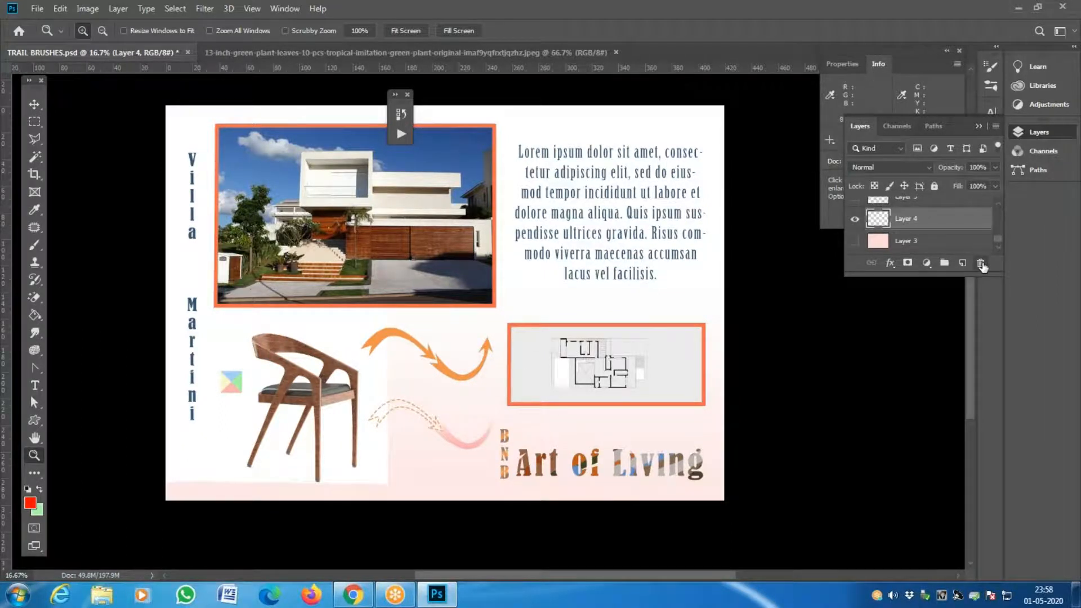
click(981, 263)
click(467, 225)
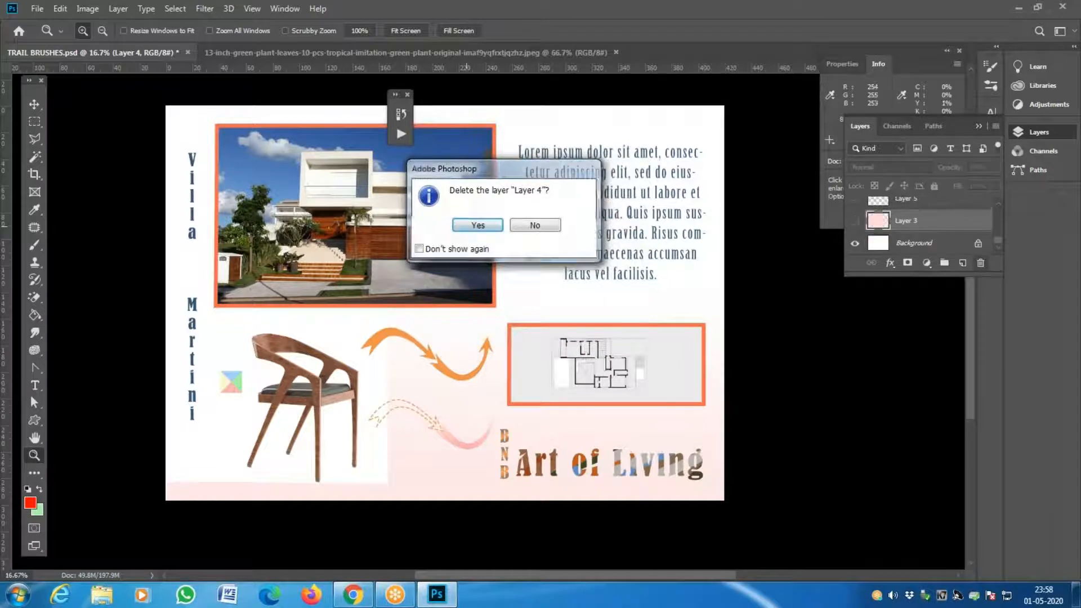
Step: Save the document as TRAIL PATTERN.psd in the CLASS 17 folder with Maximize Compatibility on
key(alt+f)
key(a)
drag(150, 230, 132, 231)
text(PATTERN.psd)
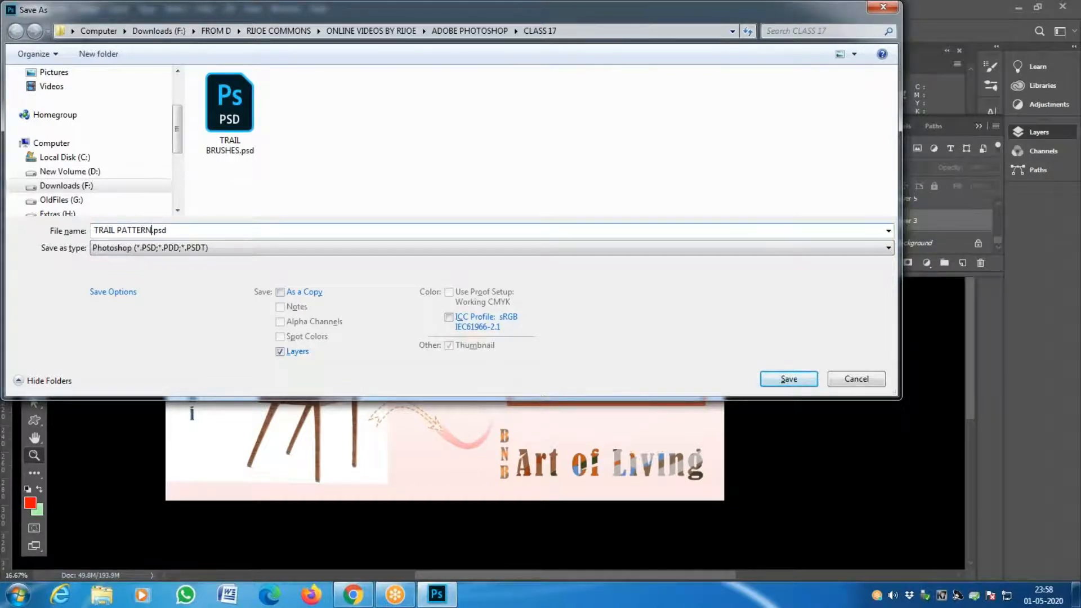
key(Return)
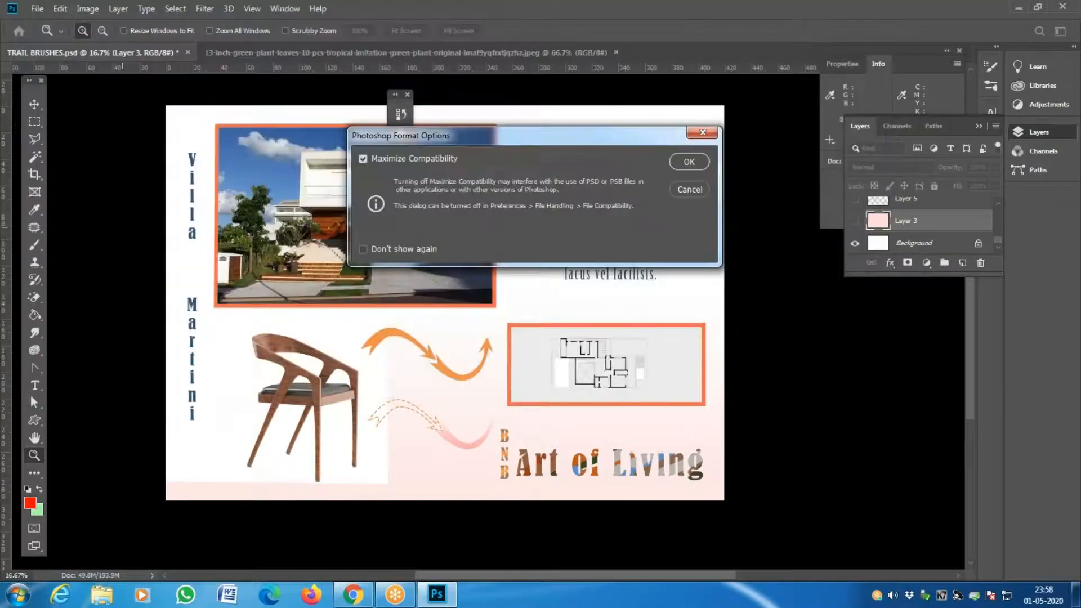
key(Return)
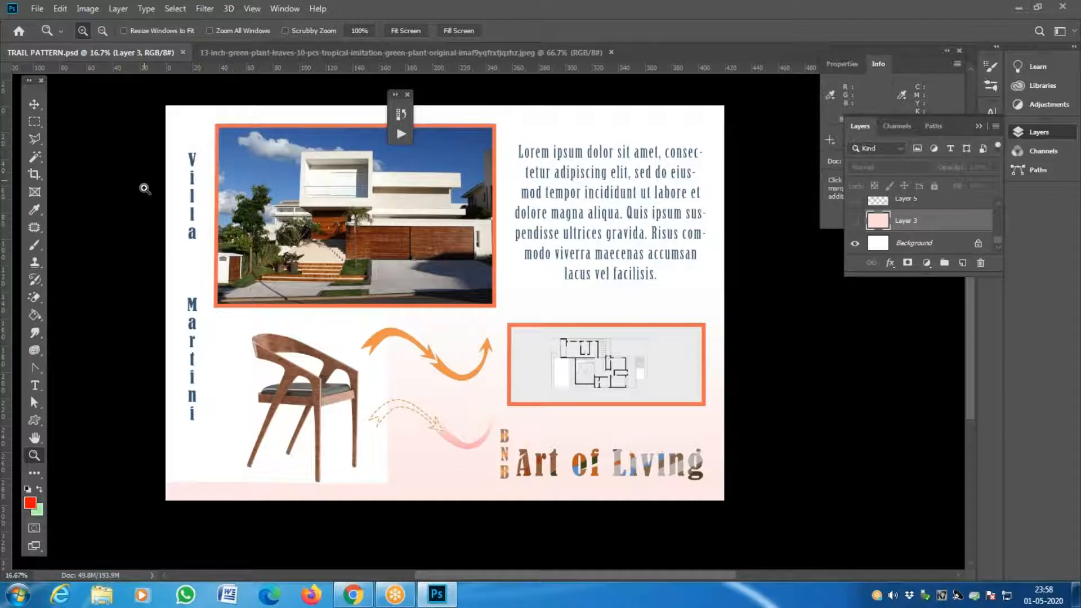
click(35, 473)
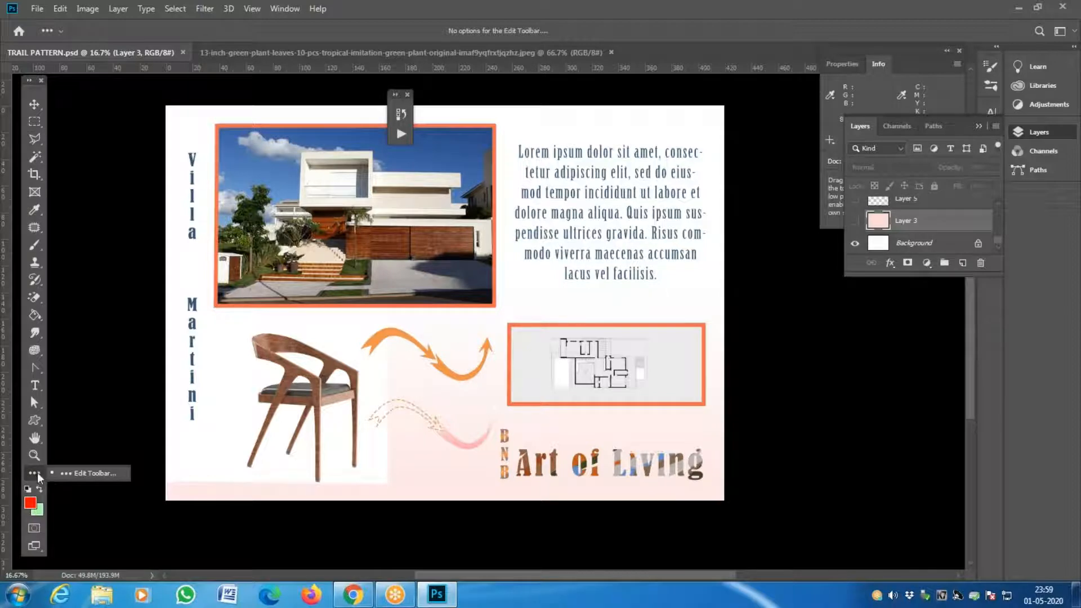
click(85, 473)
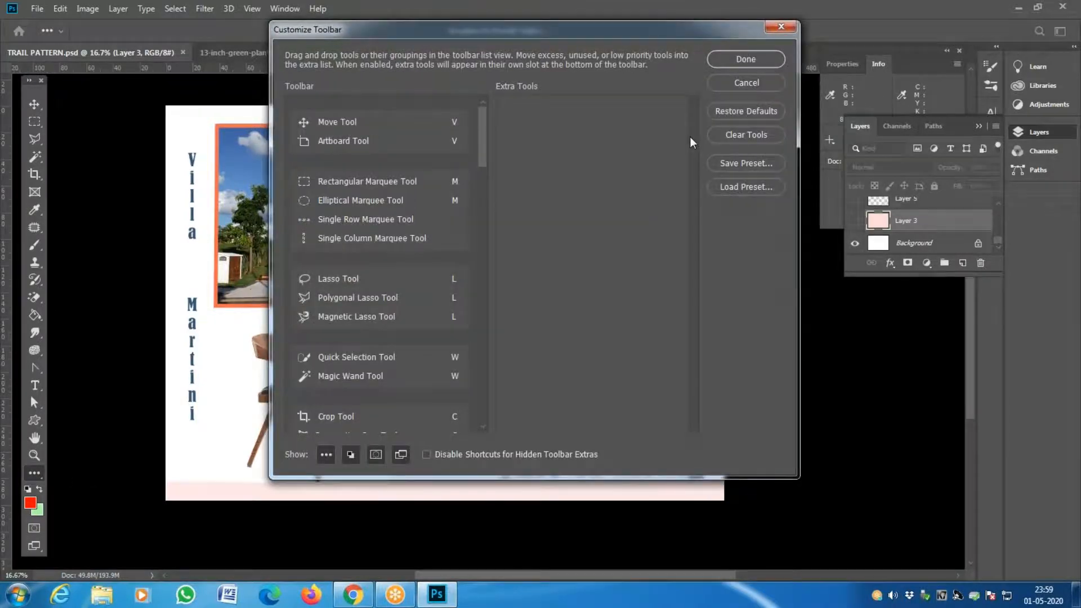
click(746, 84)
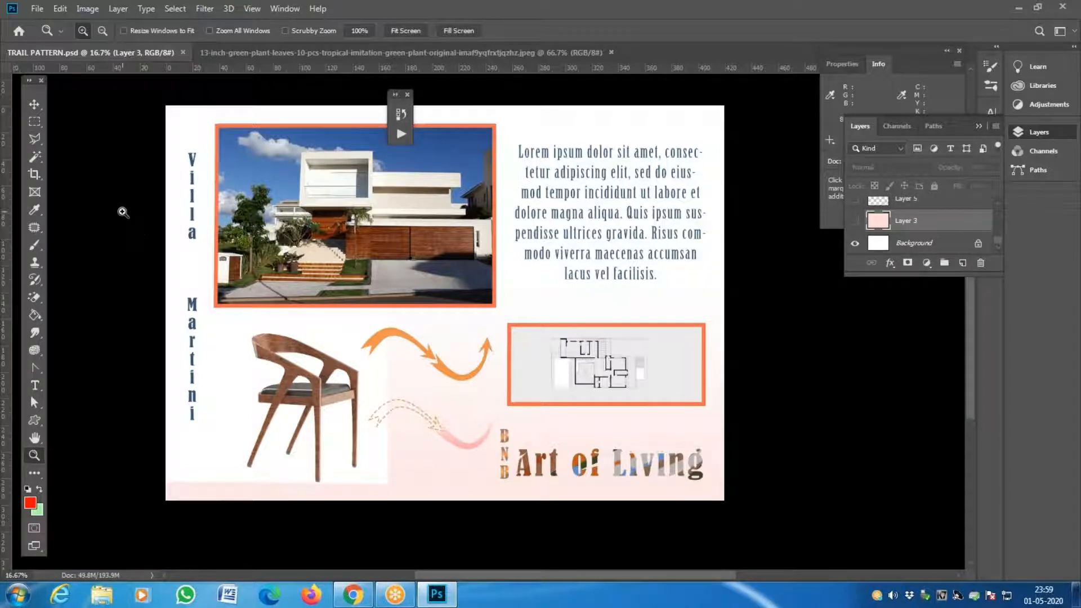
key(b)
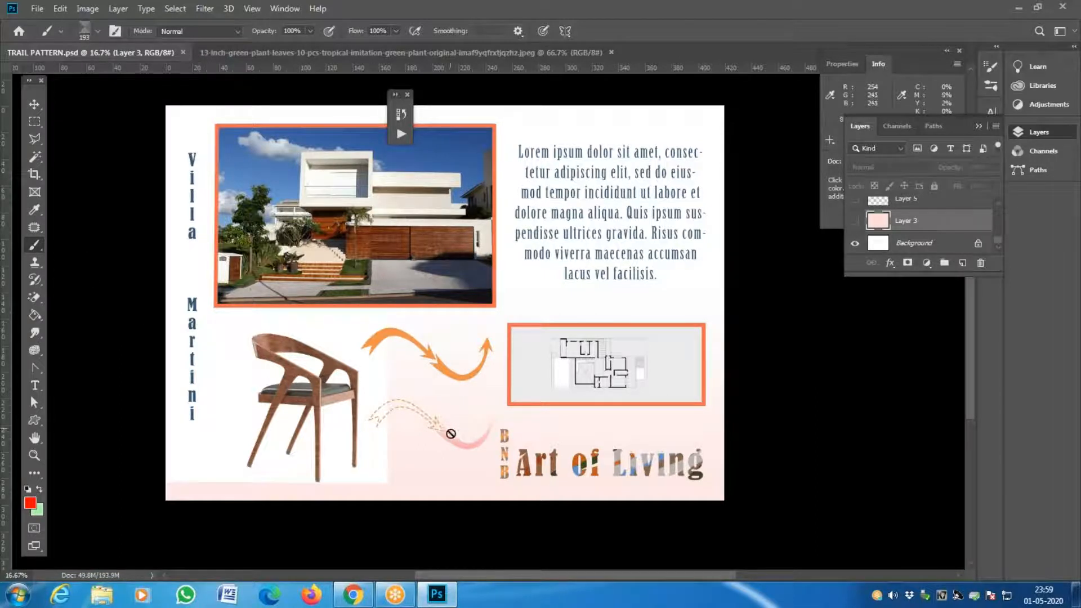
Step: Switch to Chrome and search the web for "FLOOR PLAN" in a new tab
mouse_move(395, 594)
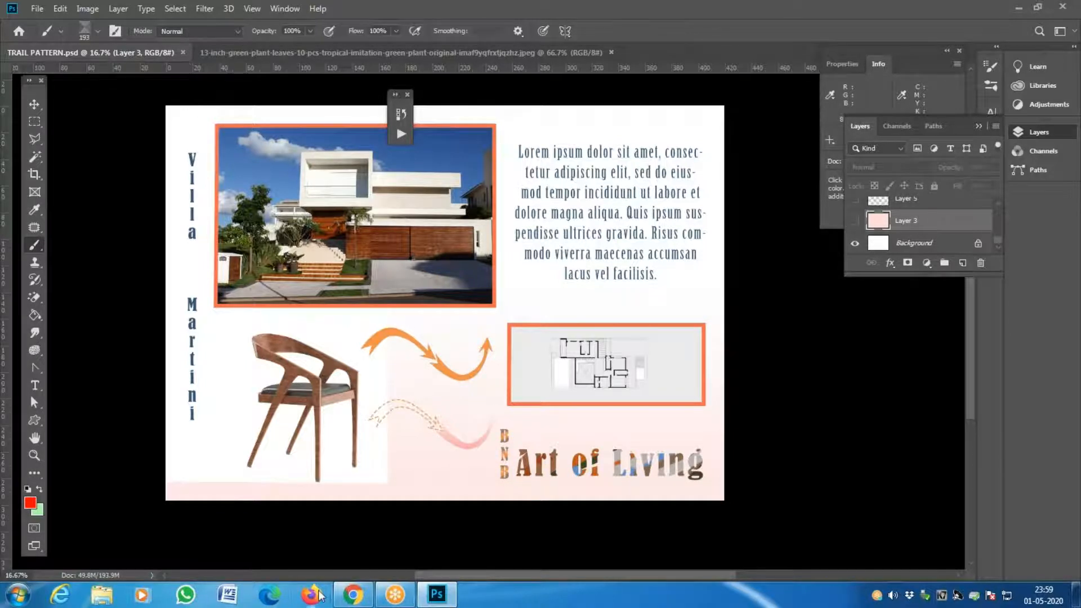
click(353, 595)
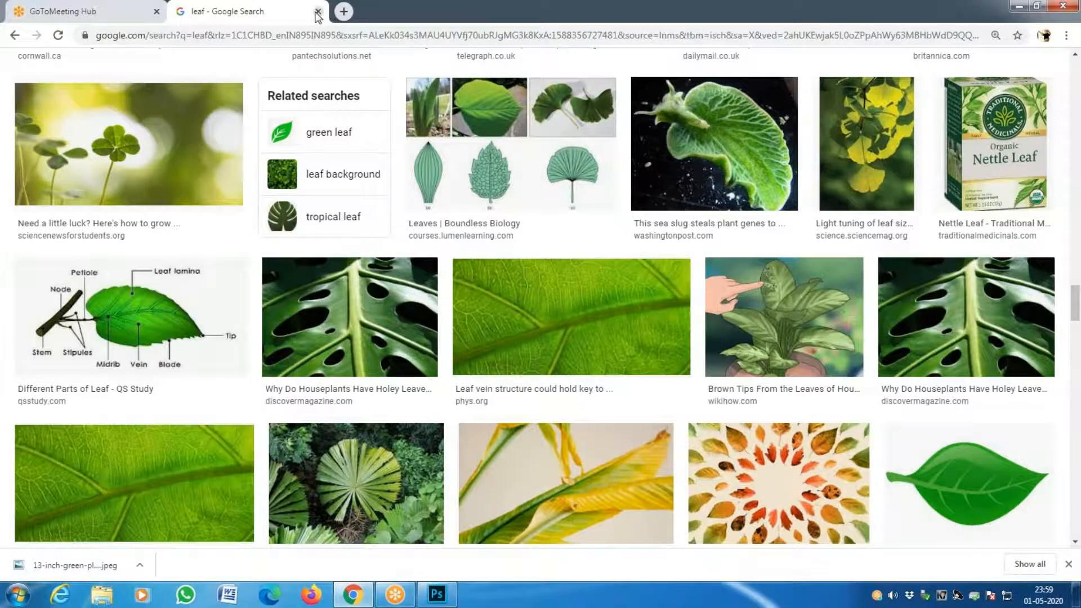
click(343, 12)
text(F)
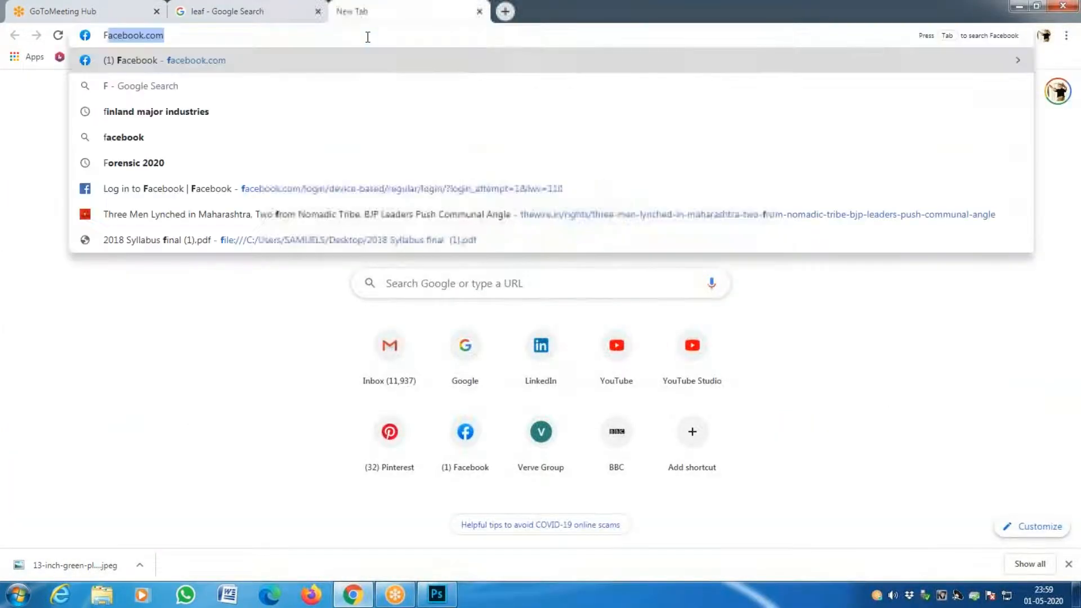
text(LOOR PLAN)
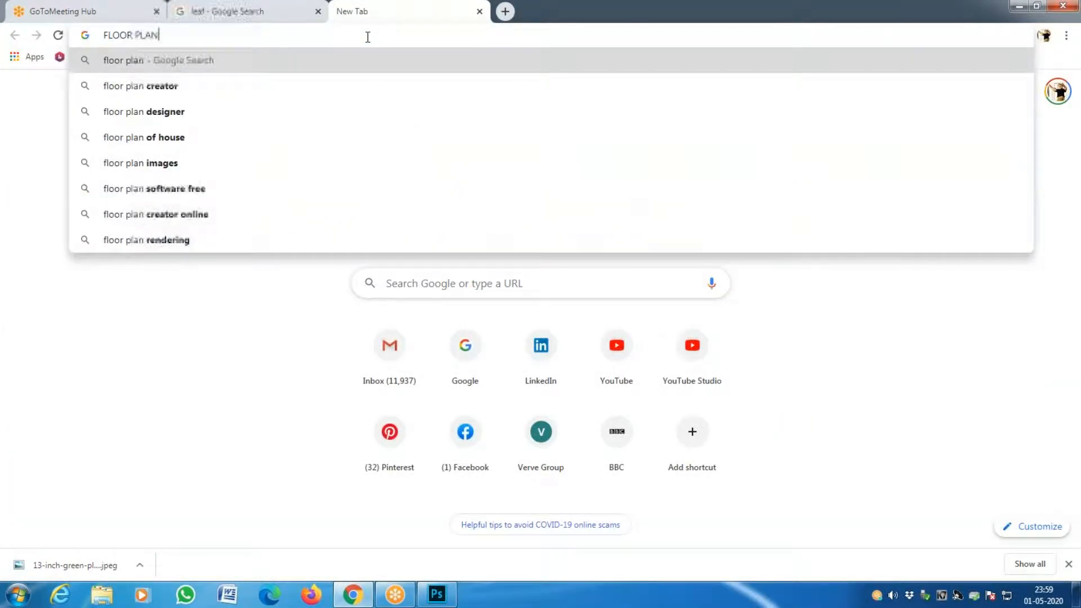
key(Return)
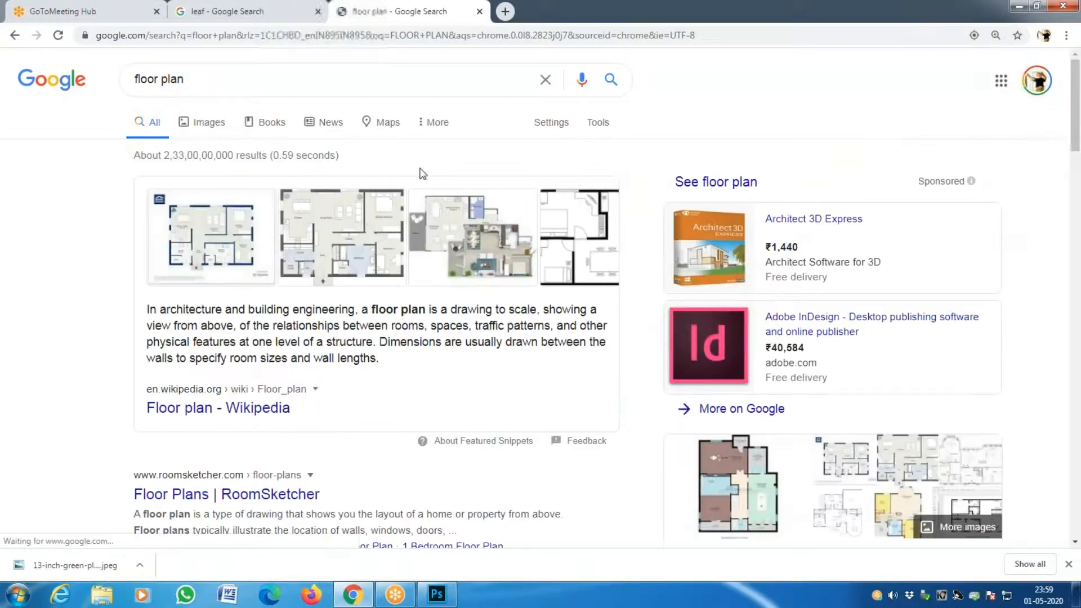
Step: Preview the RoomSketcher Floor Plan Services plan from the image results and open its image in a new tab
click(360, 242)
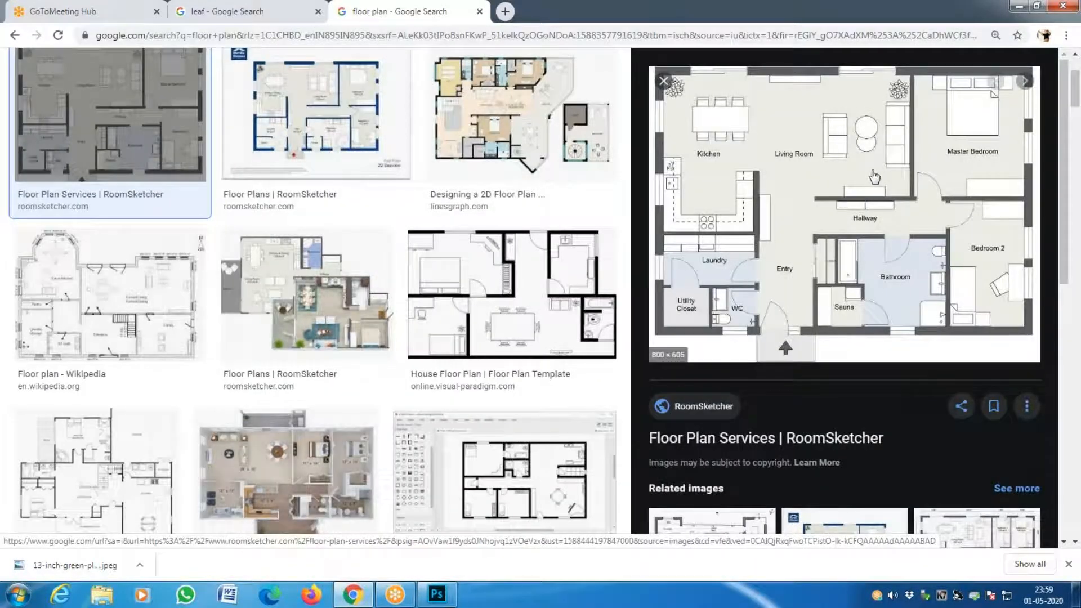
click(874, 177)
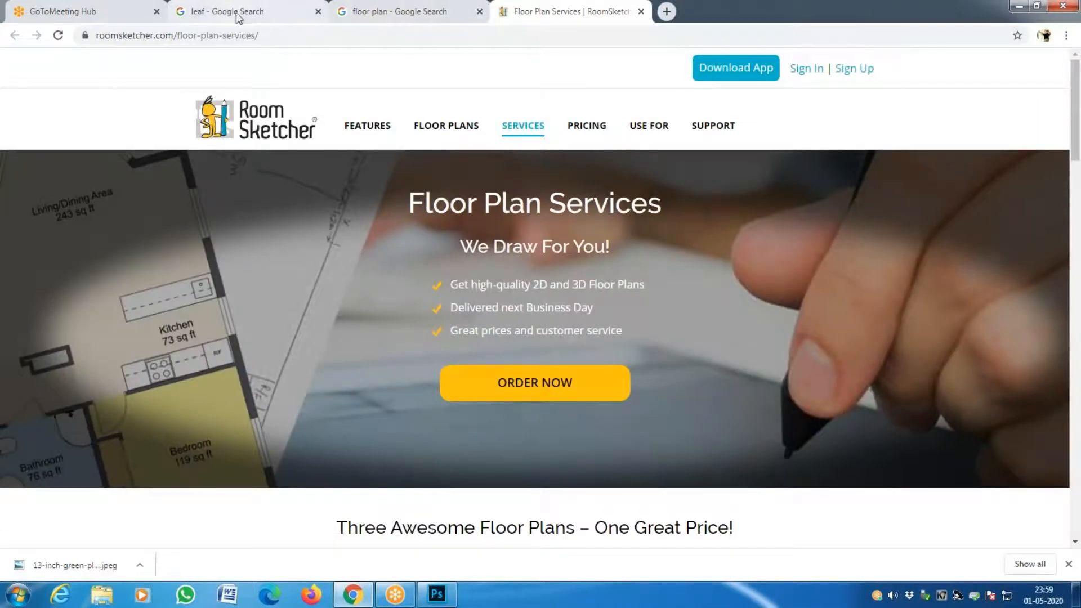
click(267, 13)
click(348, 13)
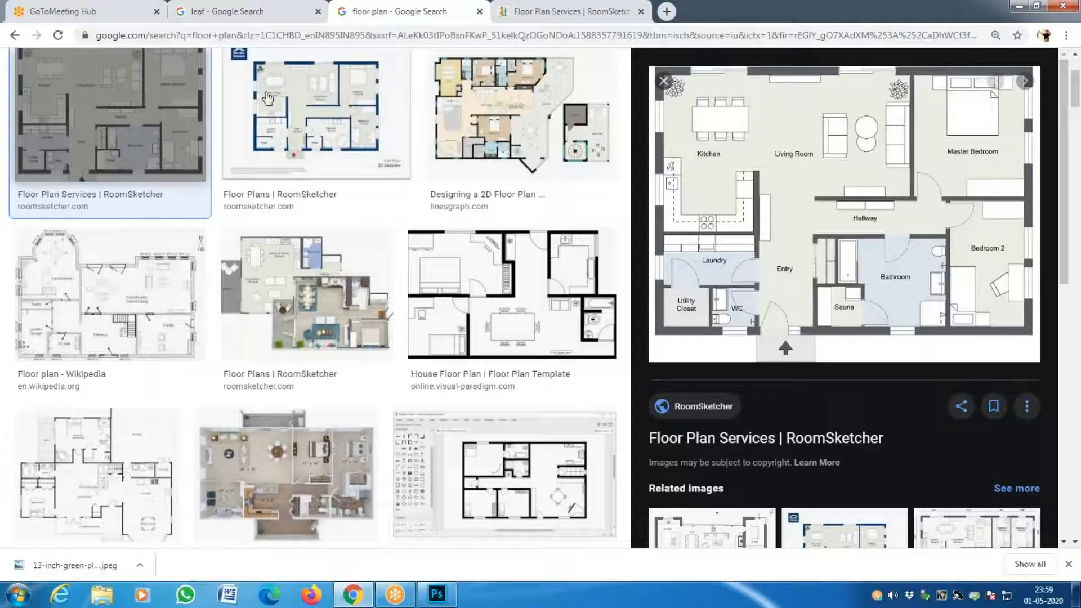
right_click(806, 224)
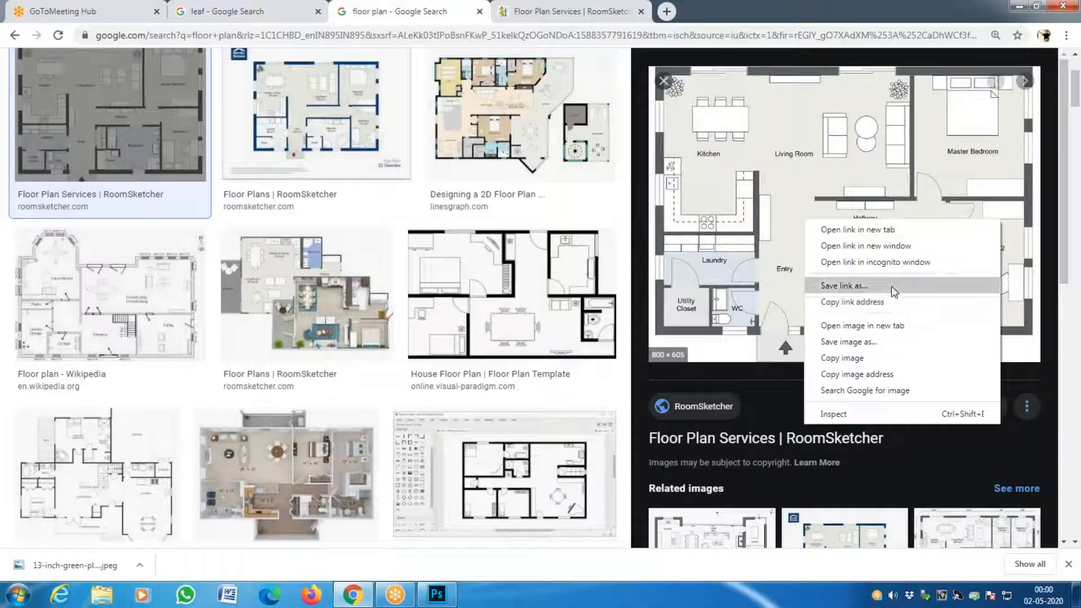
click(884, 326)
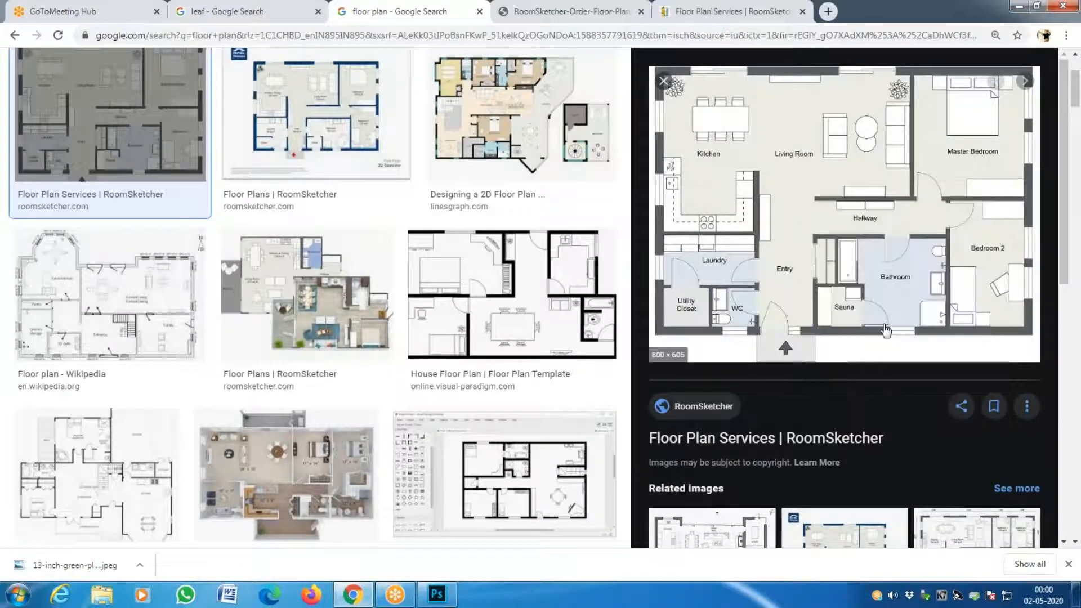
click(748, 17)
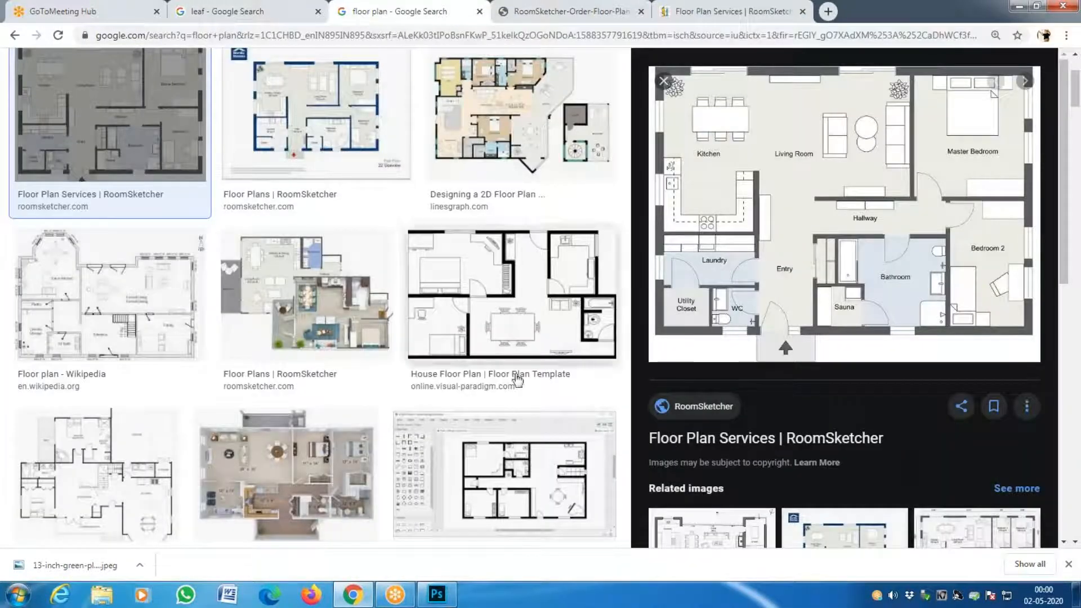
Step: View the House Floor Plan template on its Visual Paradigm page, then close that tab and the Floor Plan Services tab
click(572, 292)
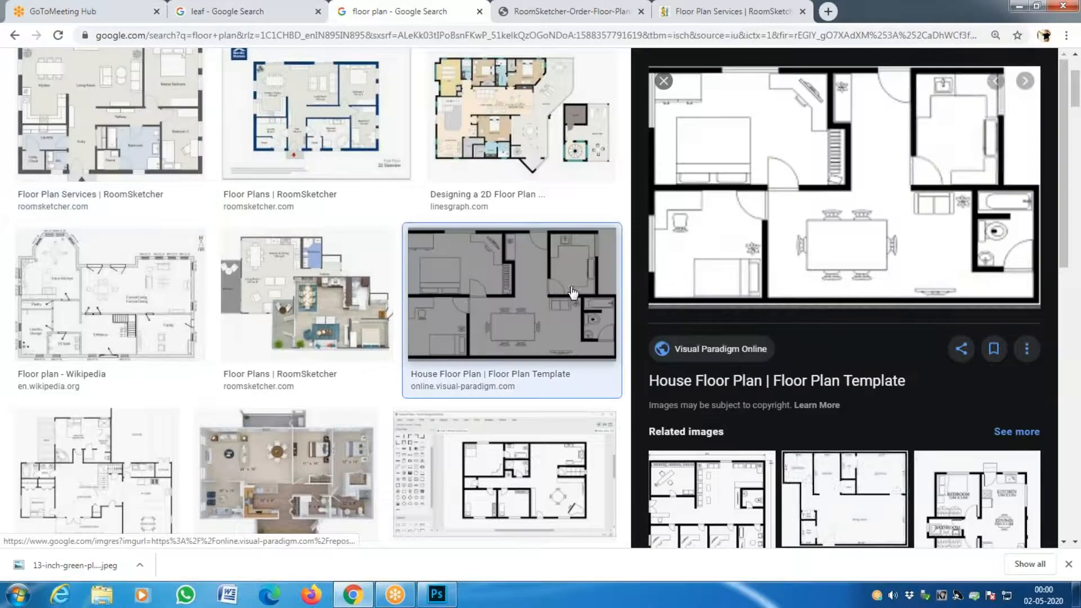
right_click(827, 197)
click(883, 211)
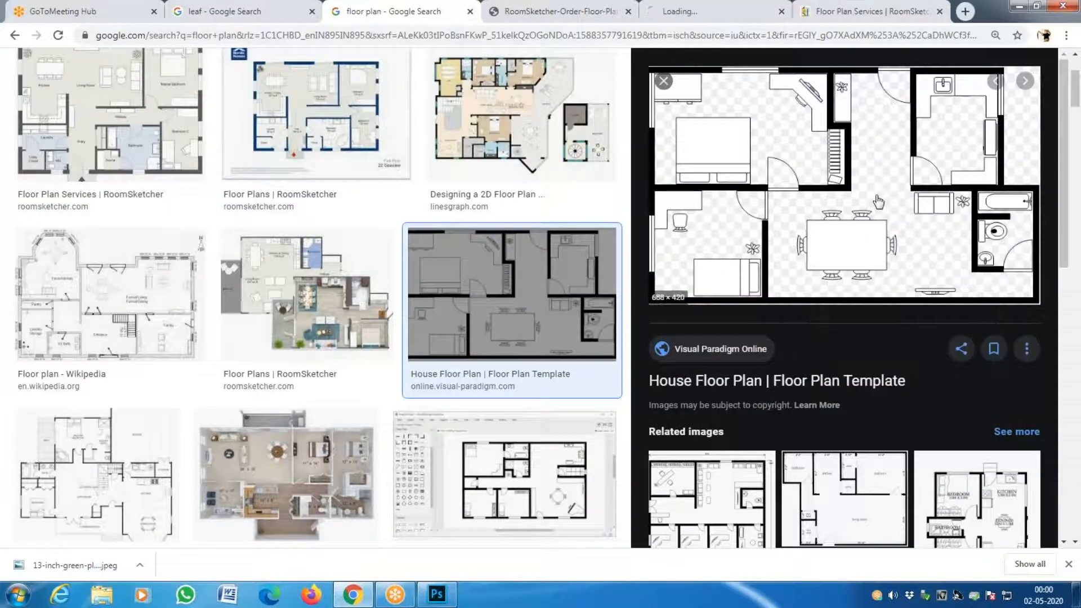
click(739, 12)
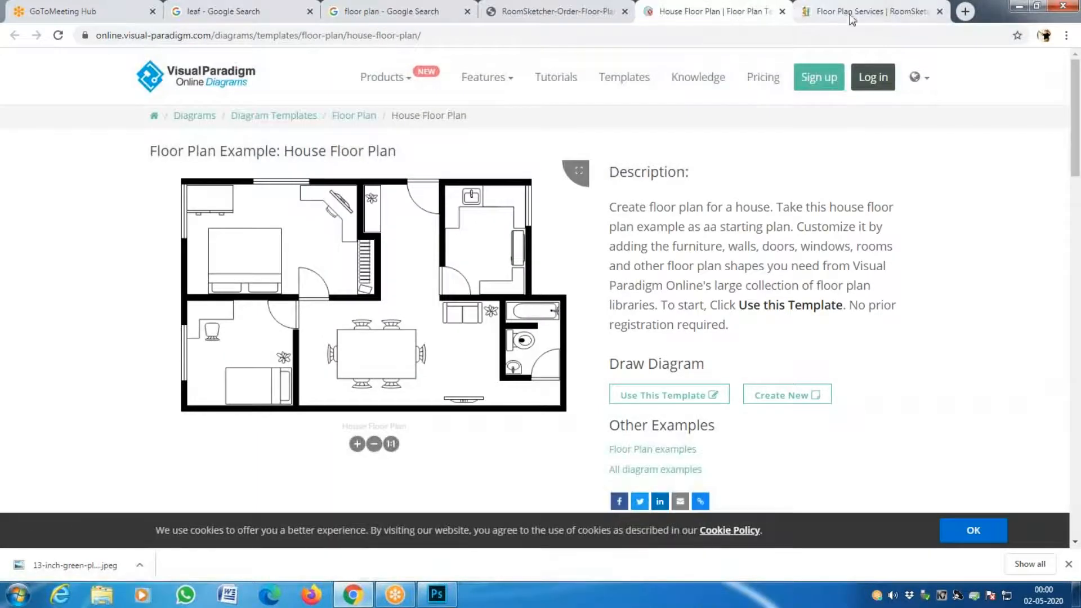
click(939, 12)
click(802, 11)
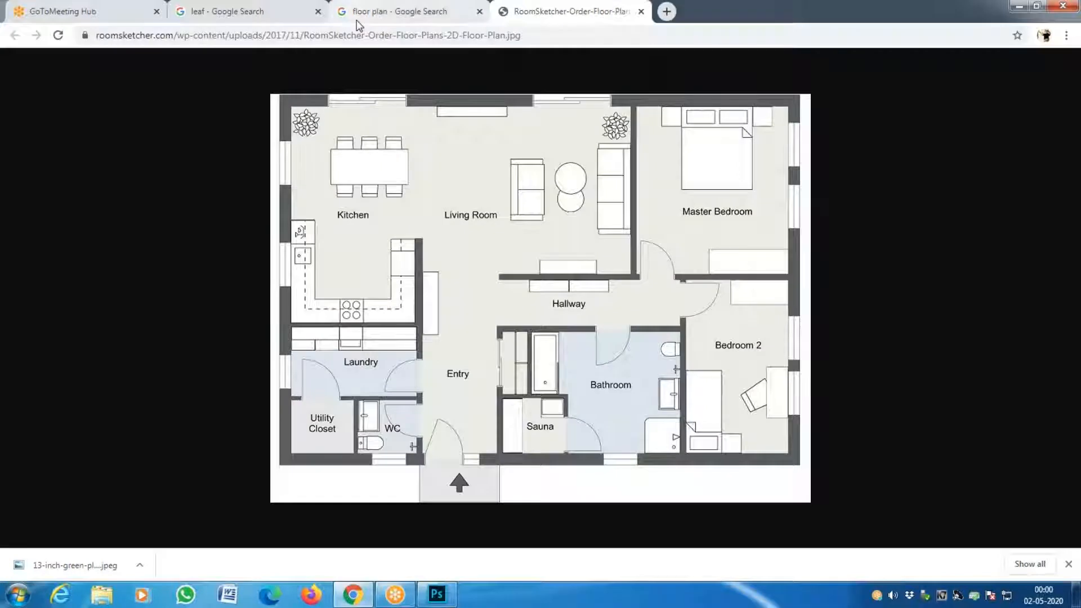
Step: Save the RoomSketcher floor plan as a JPEG in the CLASS 17 folder and close its image tab
click(367, 13)
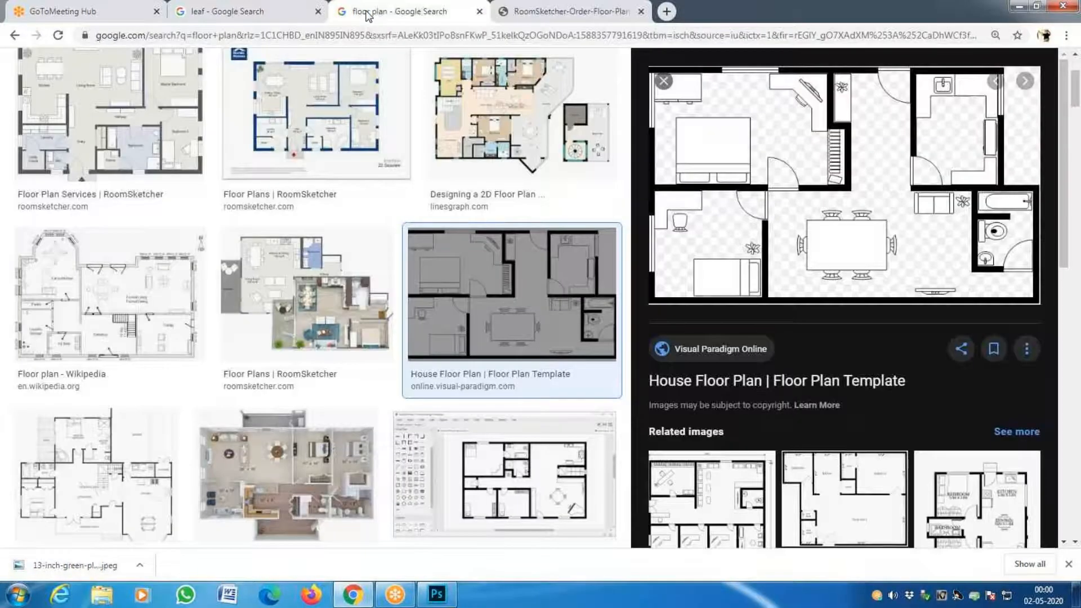
click(516, 17)
right_click(473, 235)
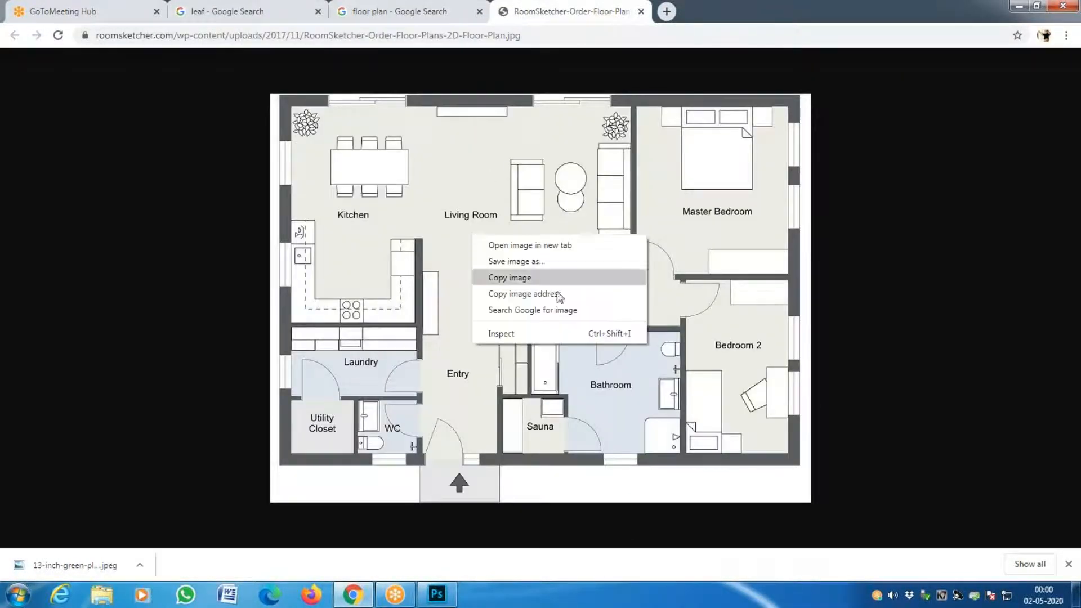
click(567, 267)
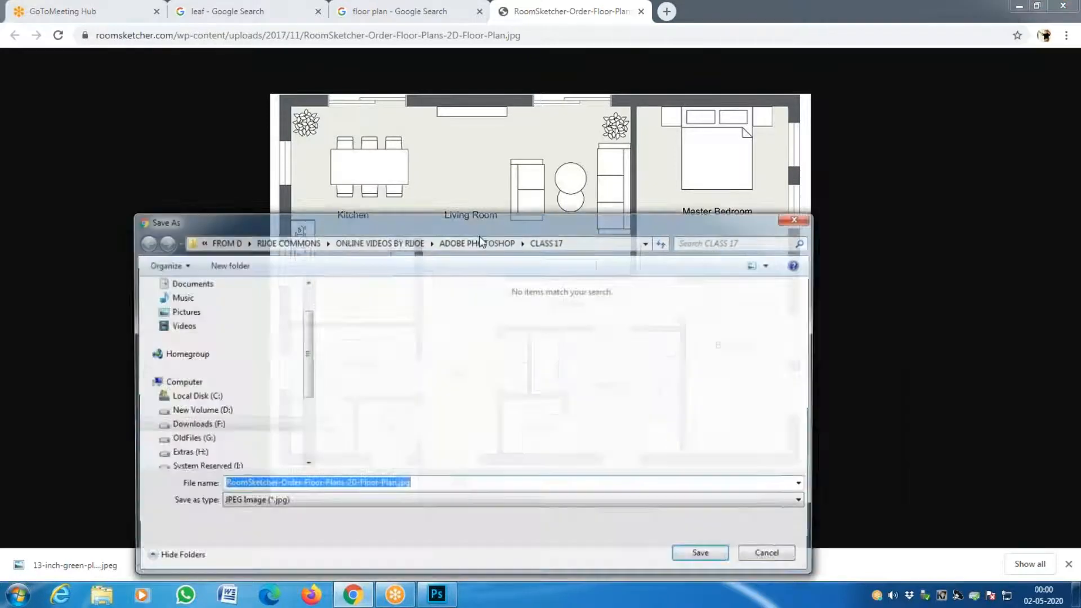
click(703, 556)
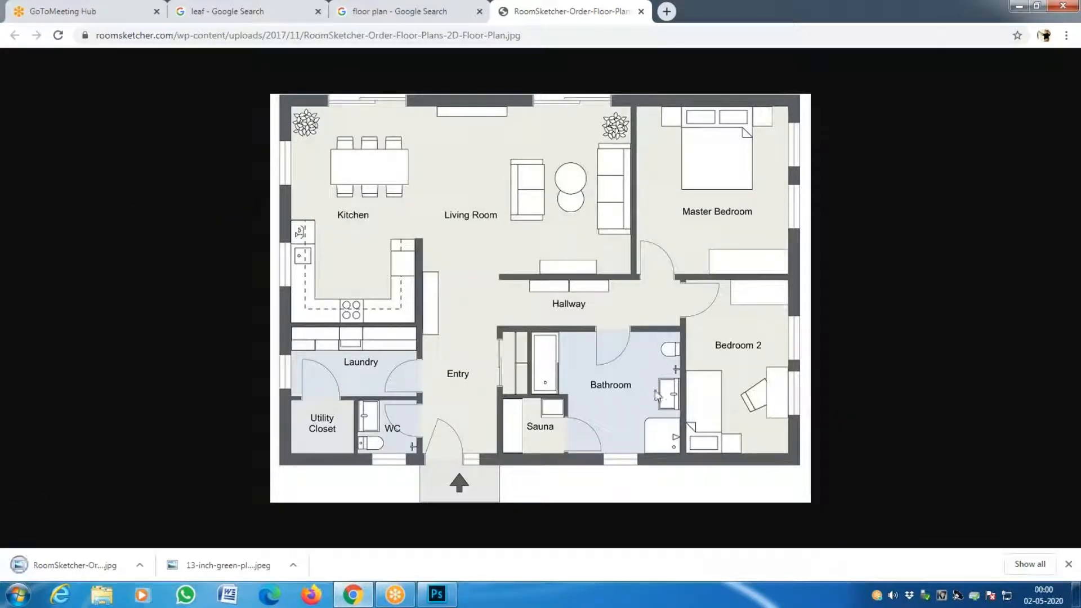
key(ctrl+w)
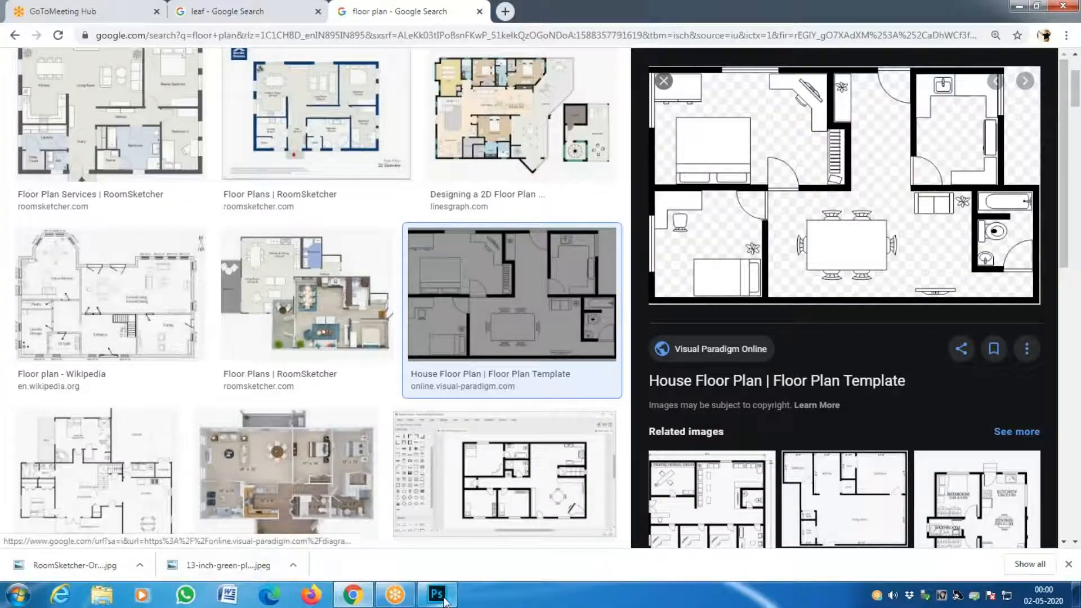
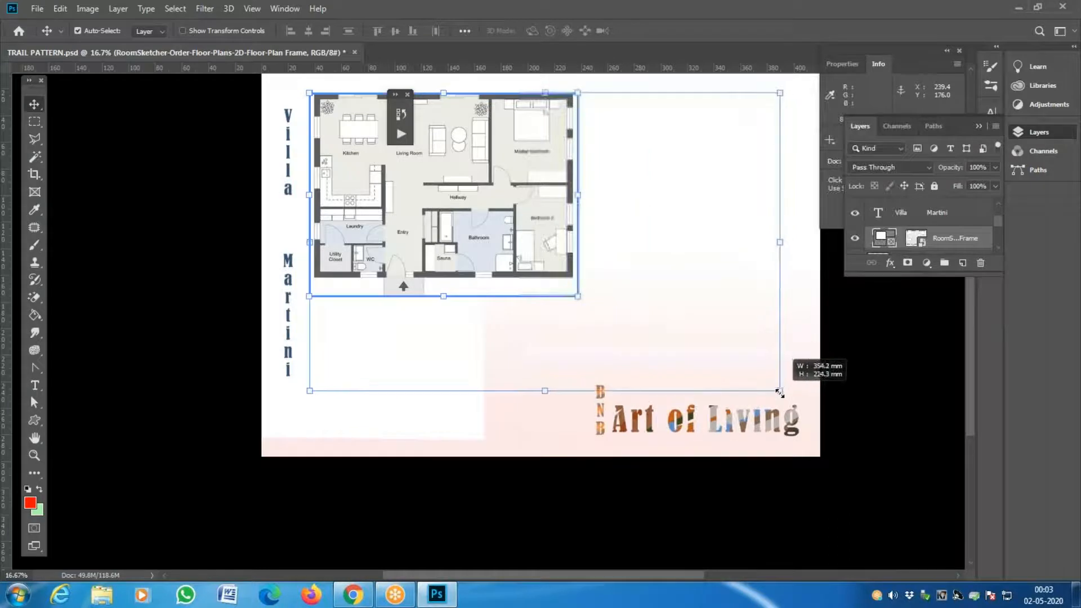
Step: Select the RoomSketcher floor plan image layer inside its frame on the villa sheet
click(497, 196)
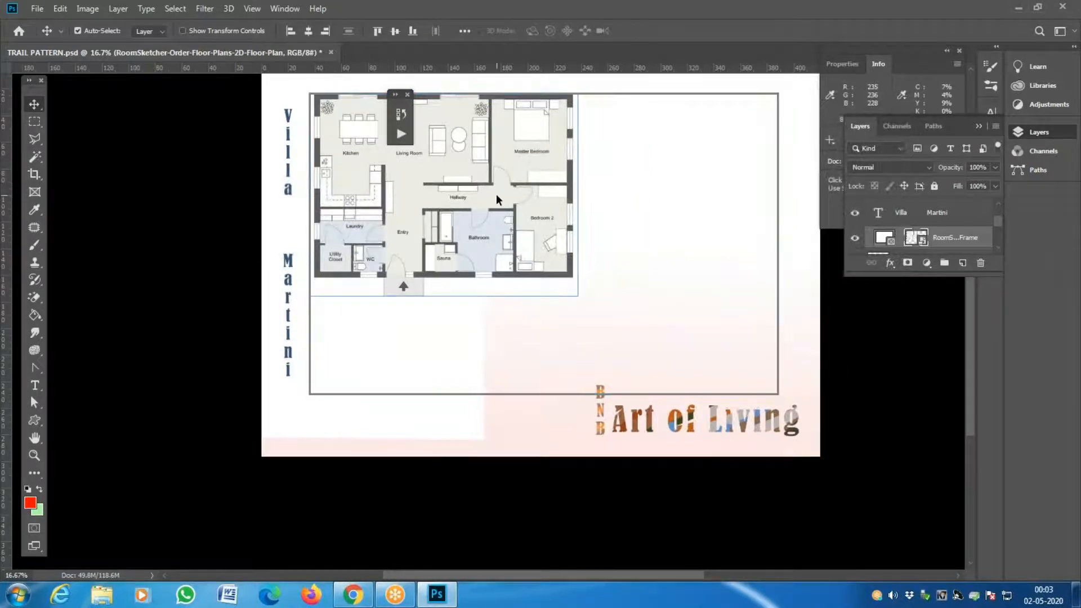
right_click(497, 196)
click(465, 191)
click(421, 165)
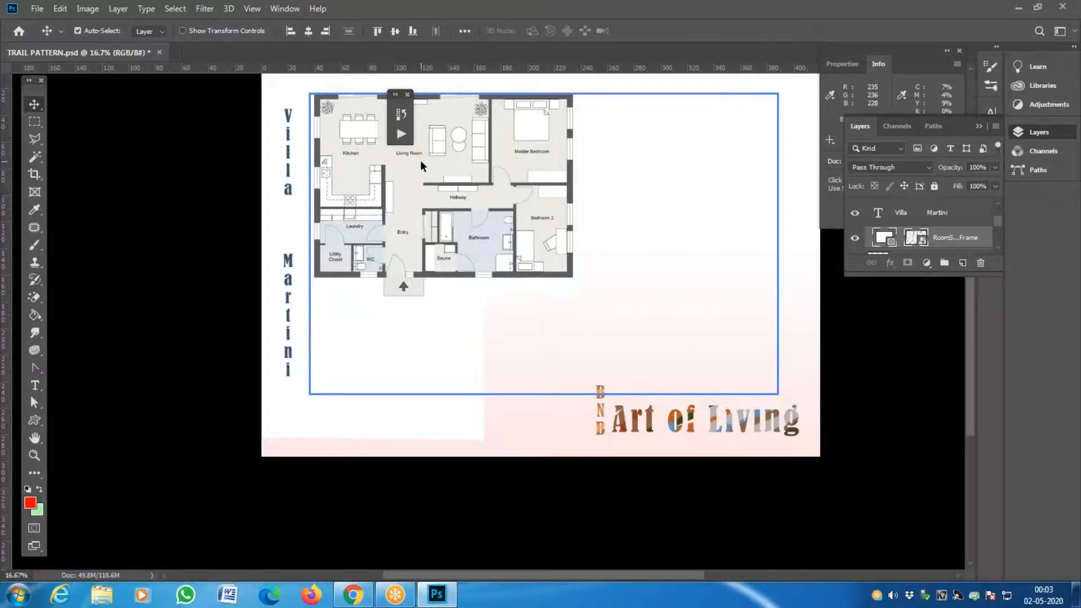
right_click(452, 198)
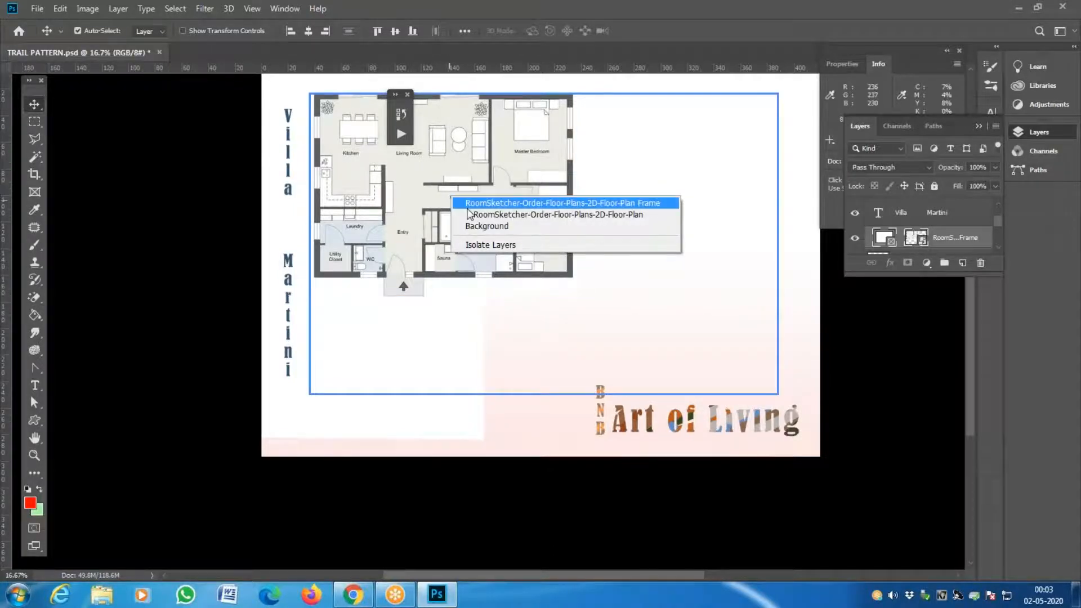
click(479, 215)
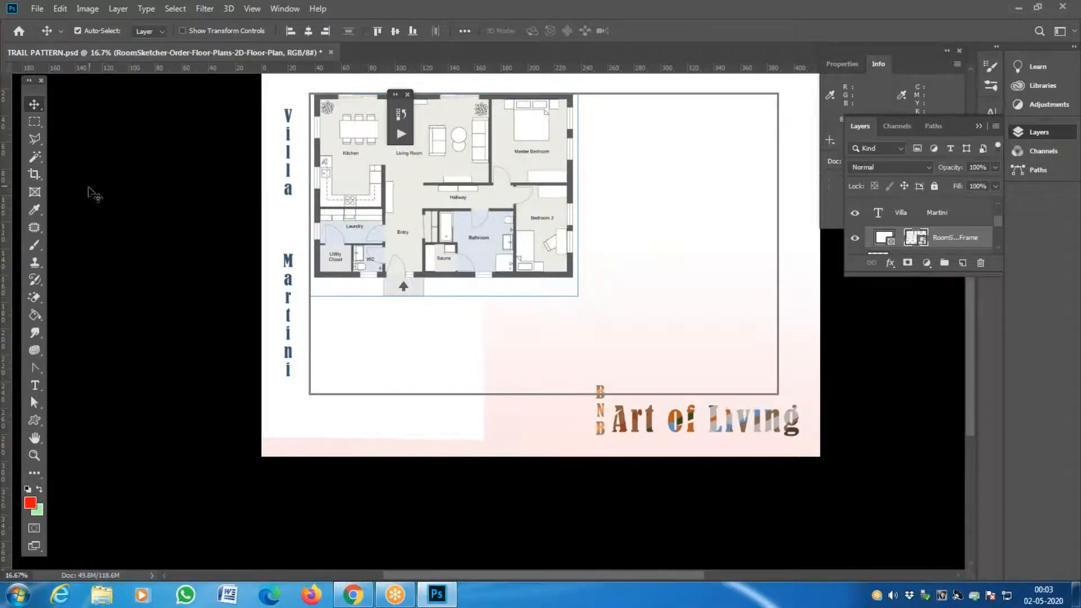
Step: Undo the floor plan's placement and place RoomSketcher-Order-Floor-Plans-2D-Floor-Plan.jpg embedded in the sheet again
click(34, 192)
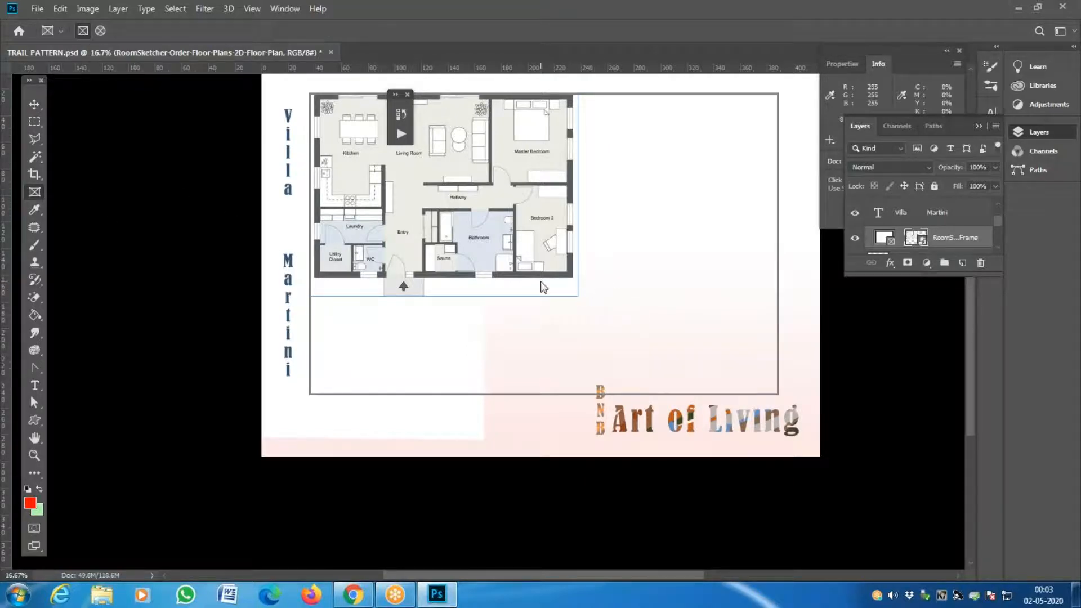
key(ctrl+z)
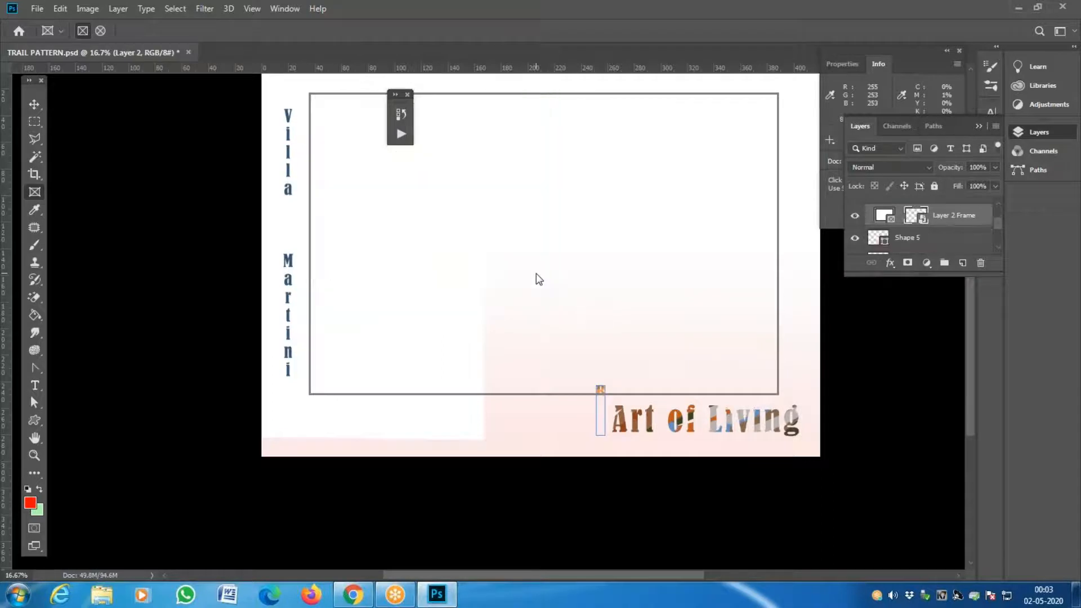
click(37, 8)
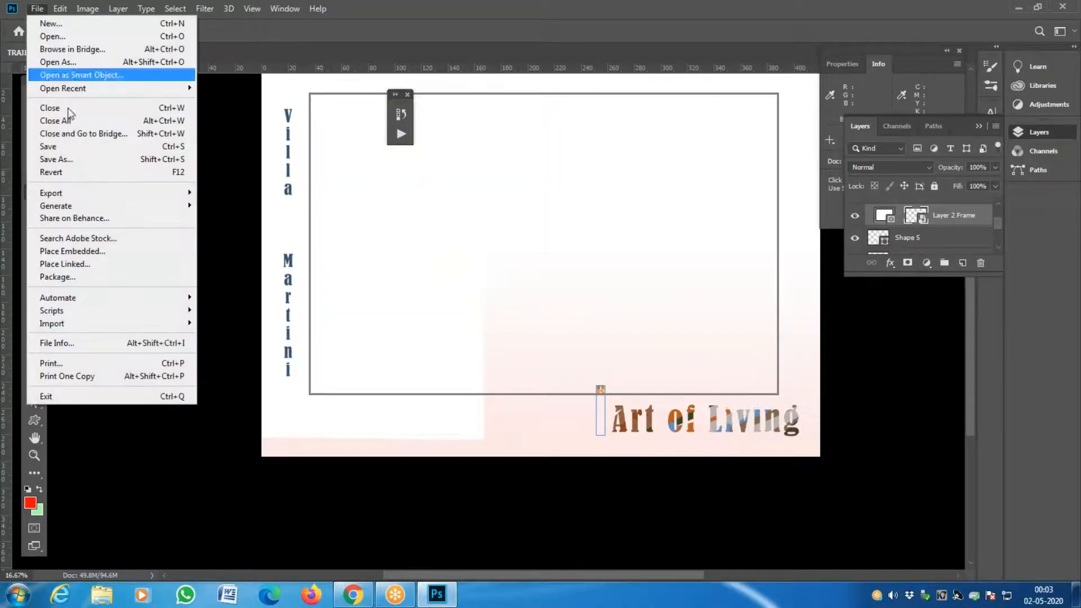
click(111, 251)
click(340, 108)
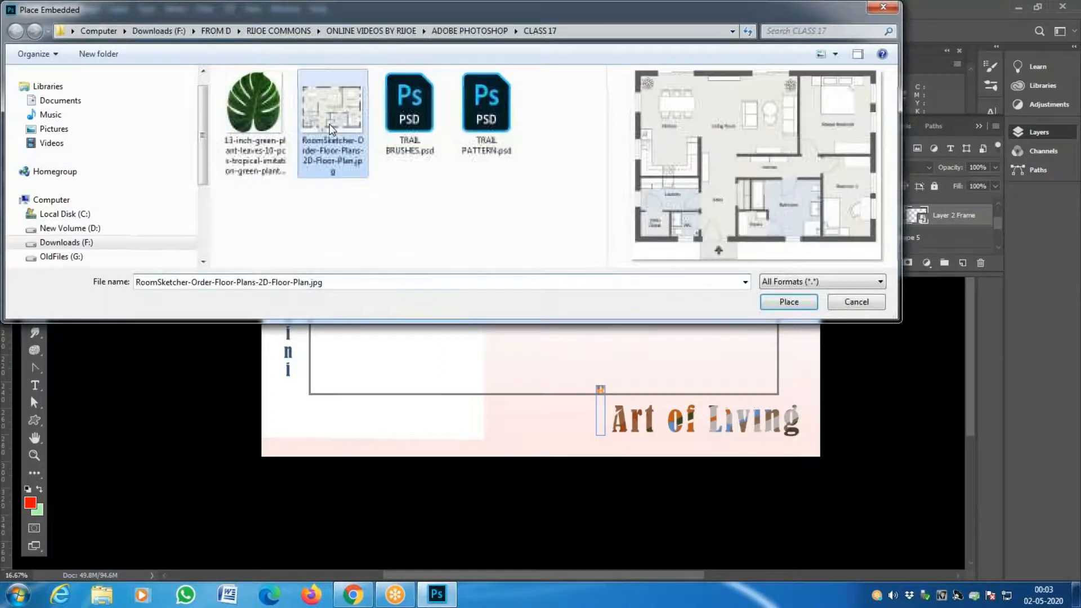
click(786, 302)
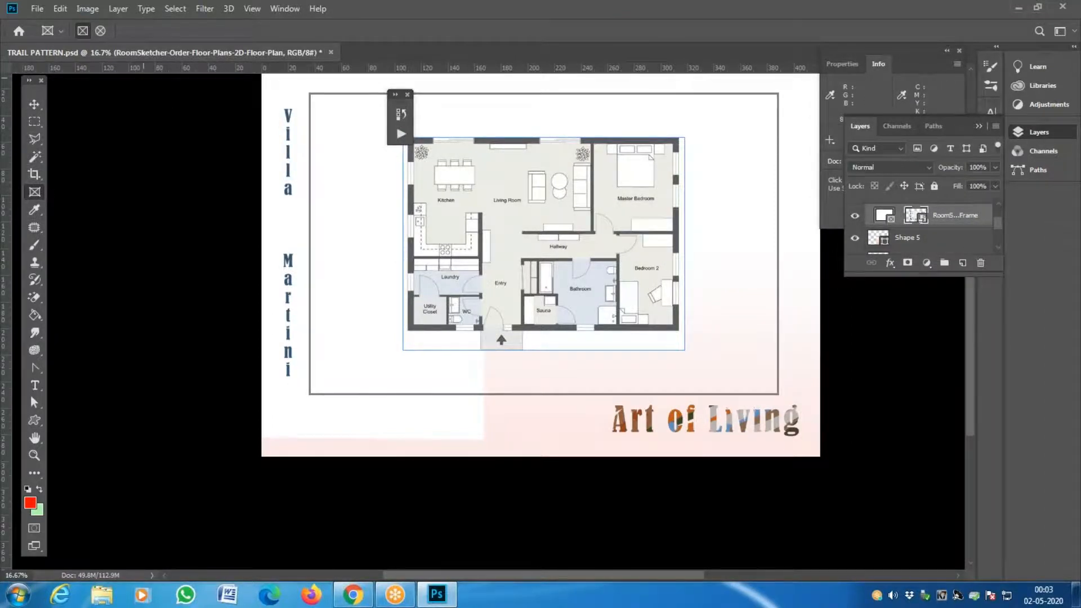
click(61, 32)
click(61, 32)
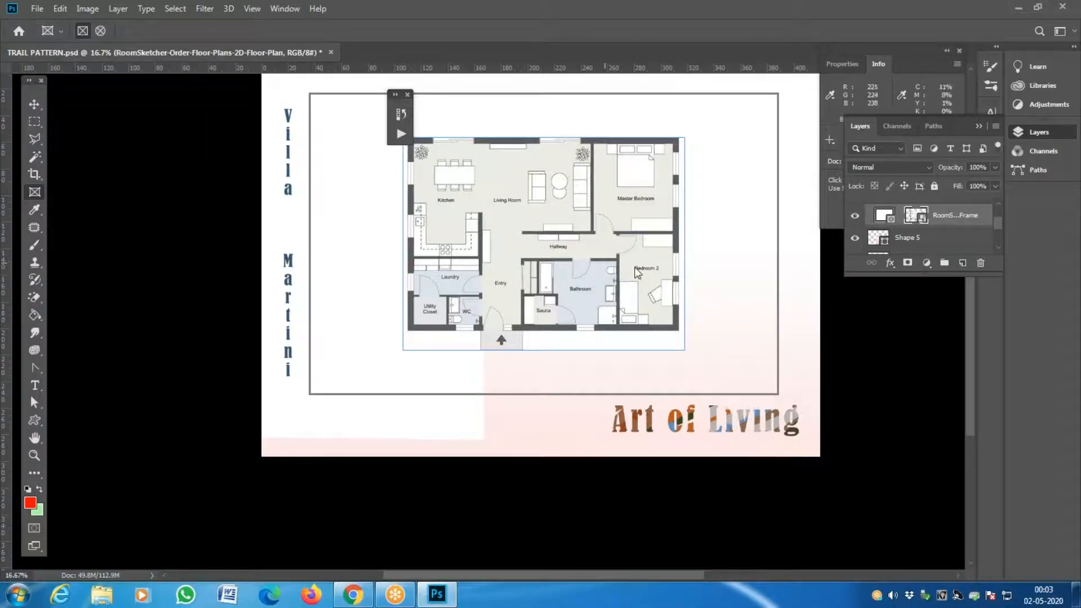
Step: Make the RoomSketcher floor plan's frame layer the active layer
click(704, 257)
key(z)
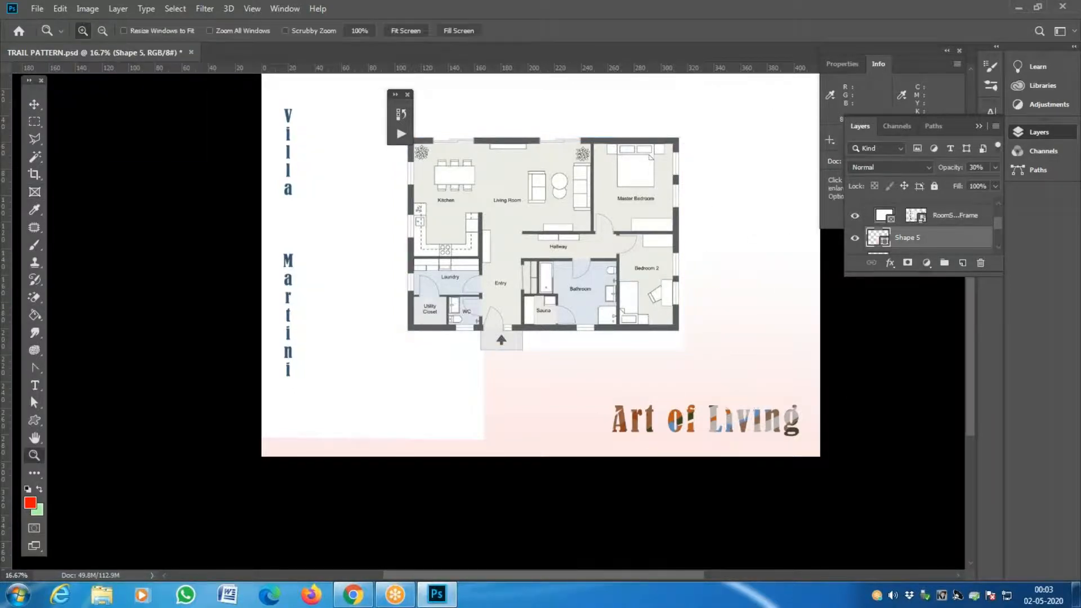
click(535, 160)
click(535, 160)
click(535, 159)
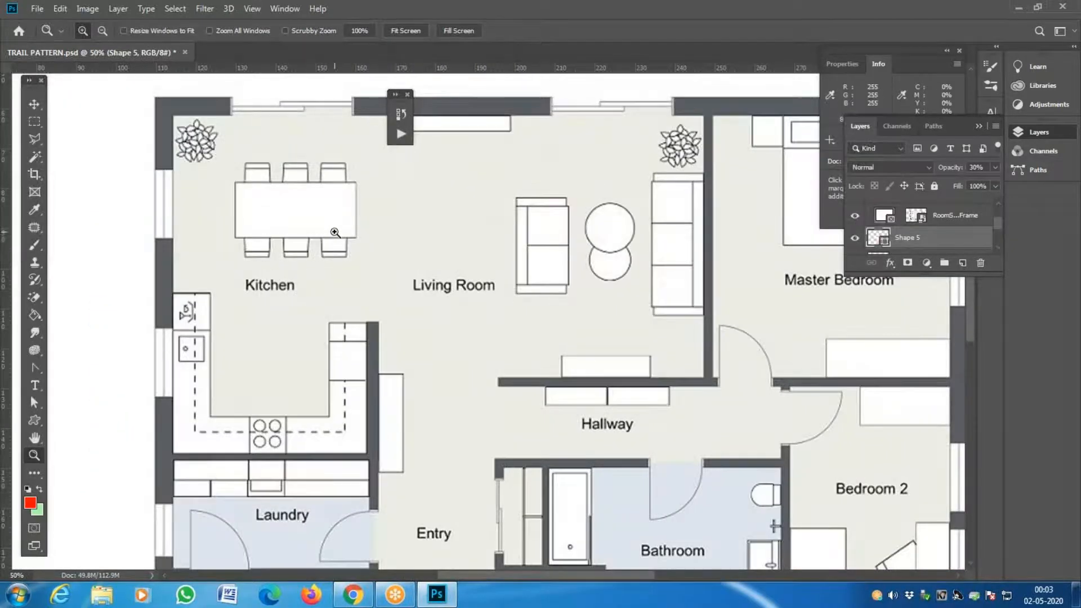
click(971, 218)
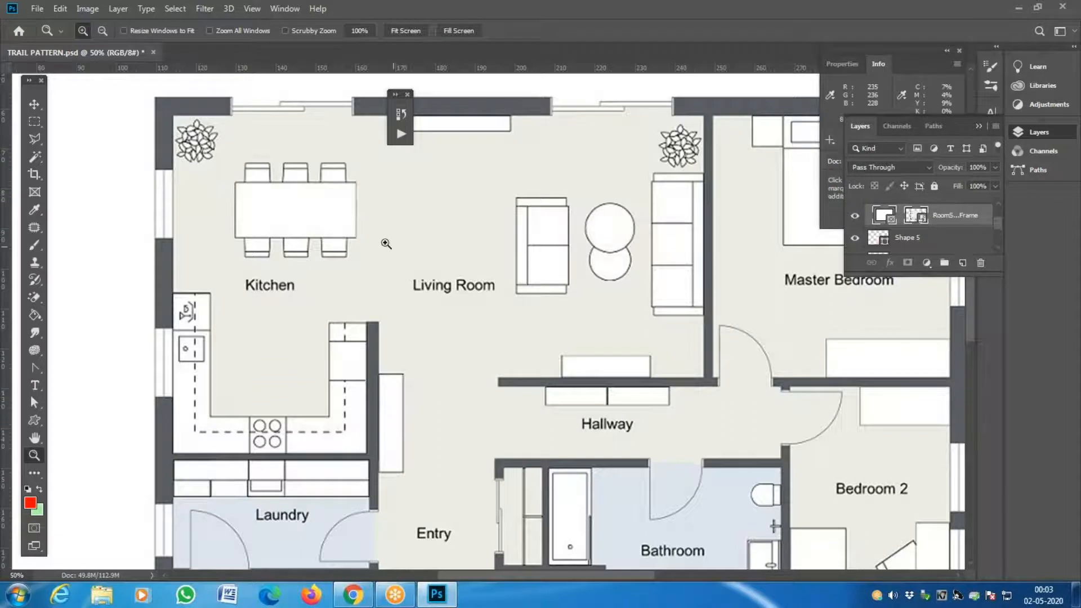
Step: Examine the kitchen's dining table and chairs in the placed floor plan up close
click(261, 222)
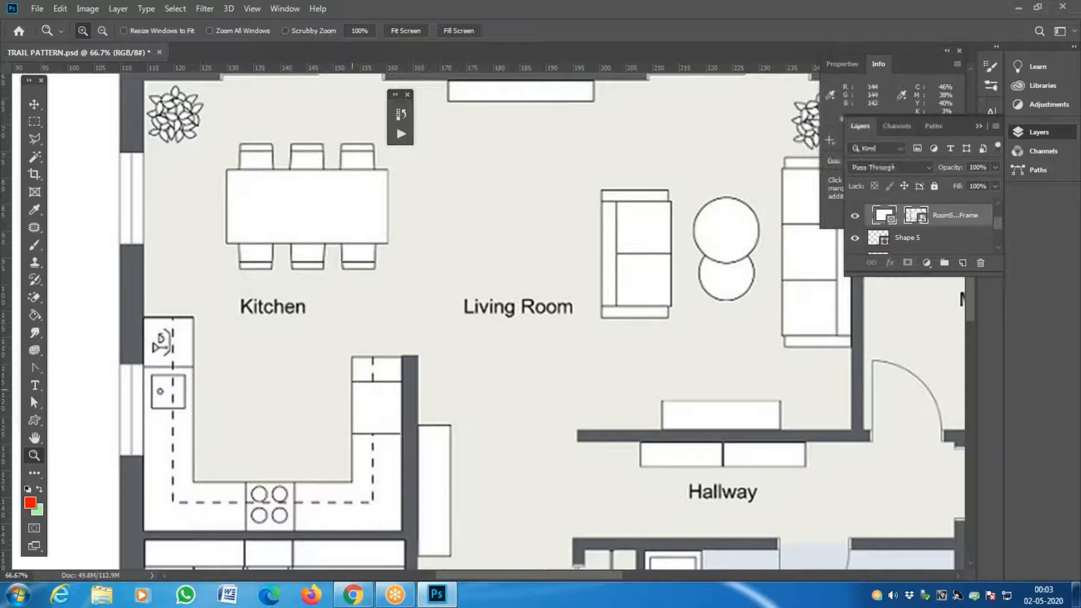
drag(352, 387, 374, 241)
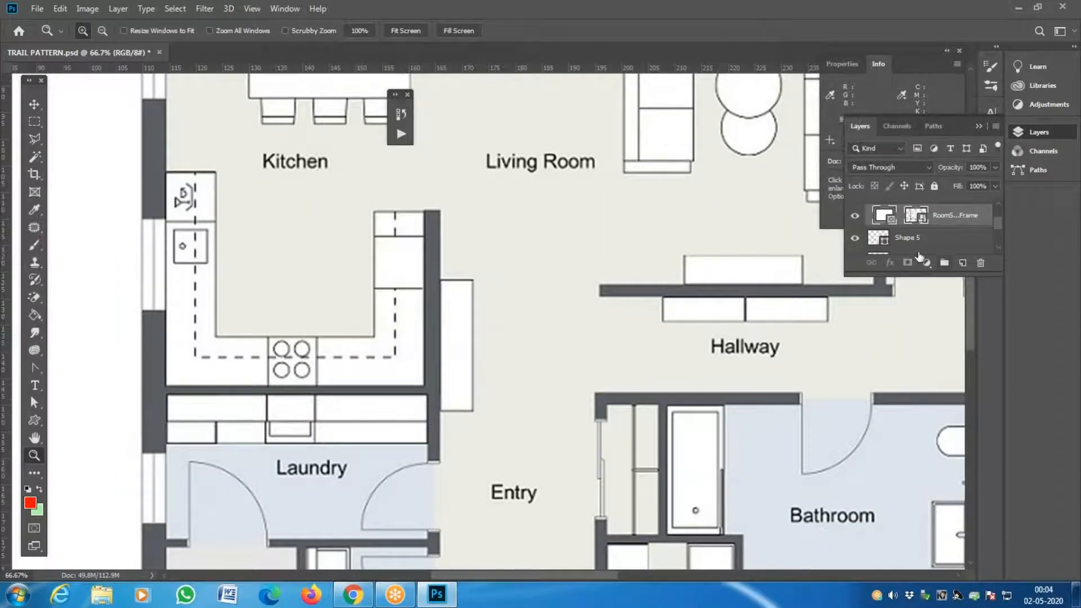
drag(321, 158, 283, 237)
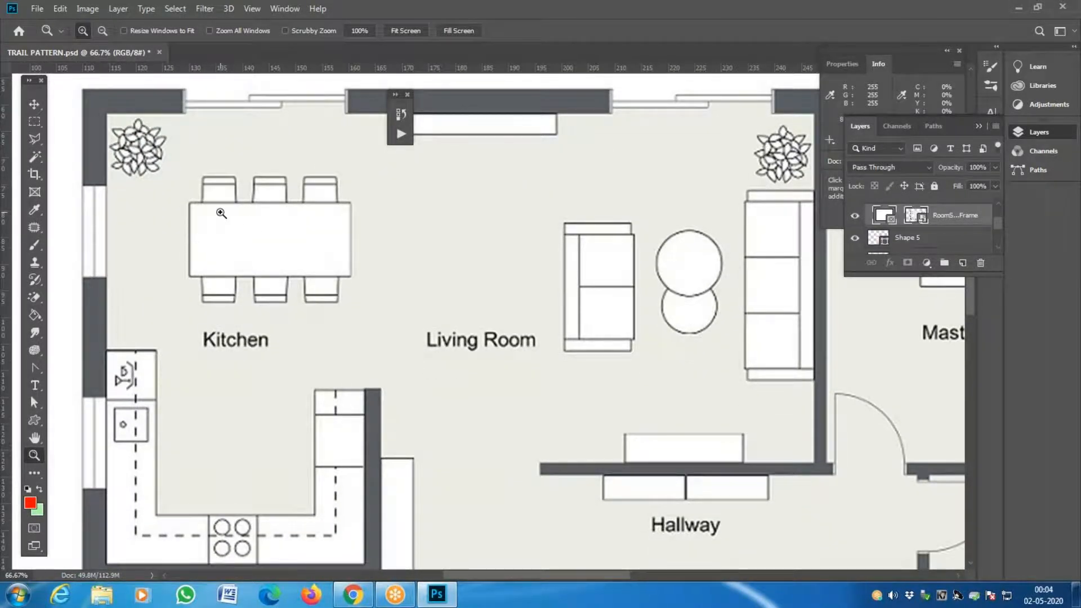
key(ctrl+minus)
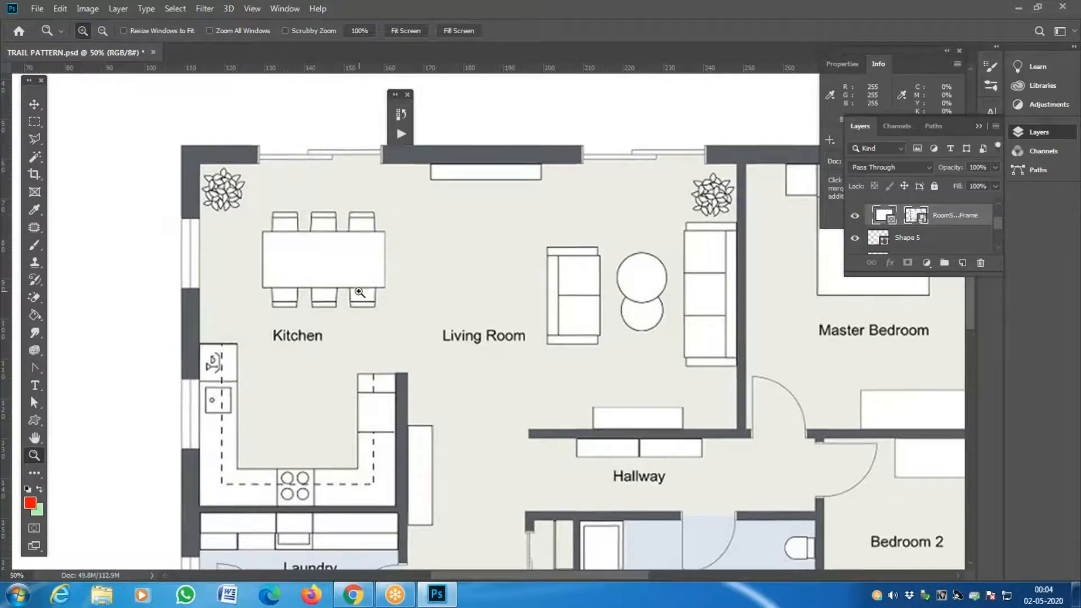
click(360, 292)
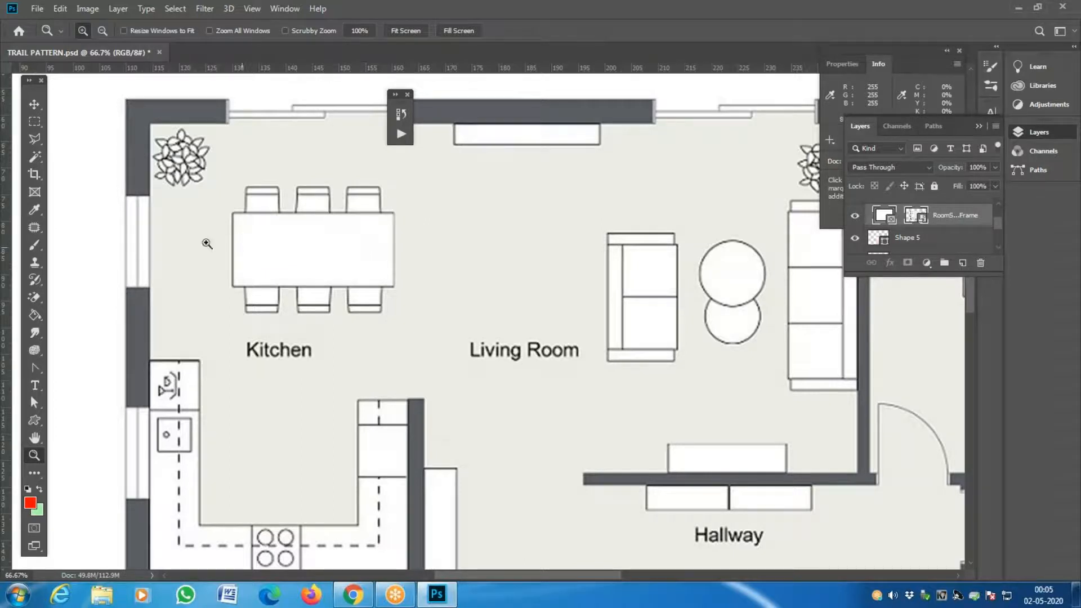
click(257, 309)
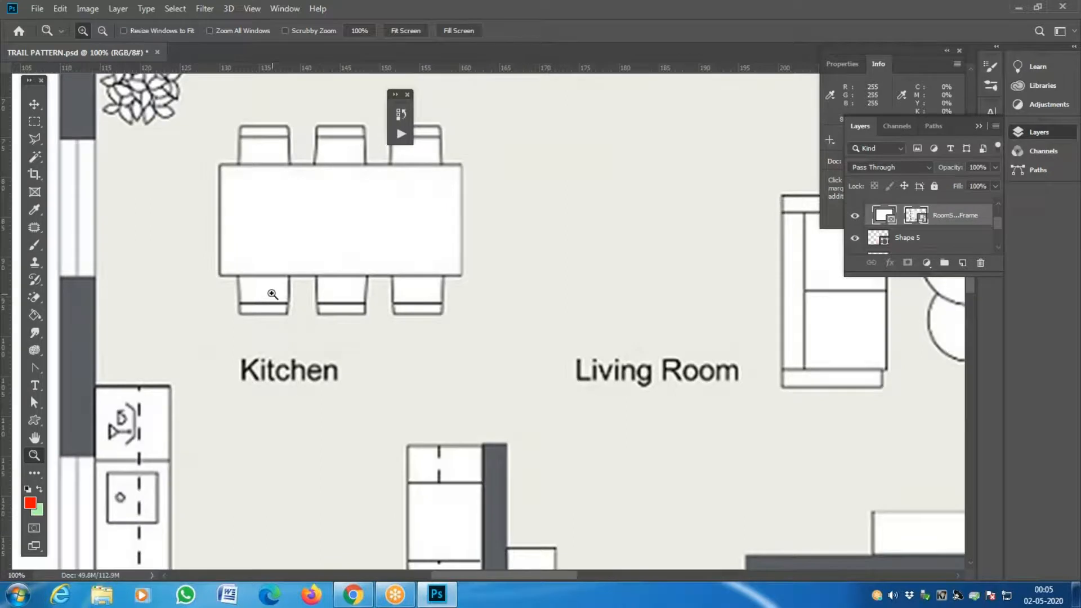
Step: Add a new empty layer above the floor plan's frame layer and activate the Rectangular Marquee tool
alt+click(264, 262)
alt+click(264, 262)
alt+click(264, 262)
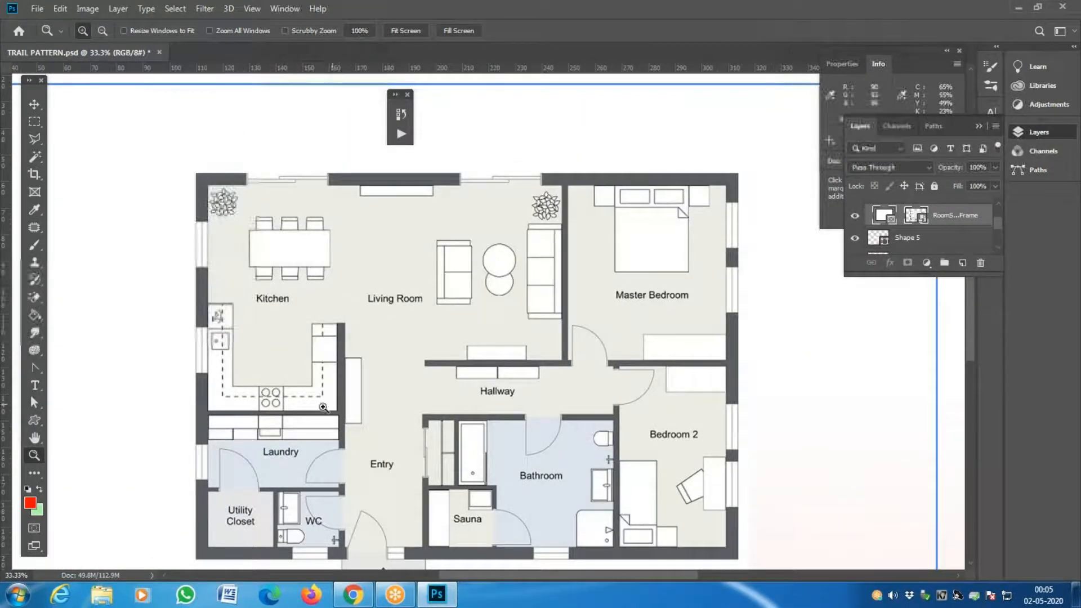
click(324, 406)
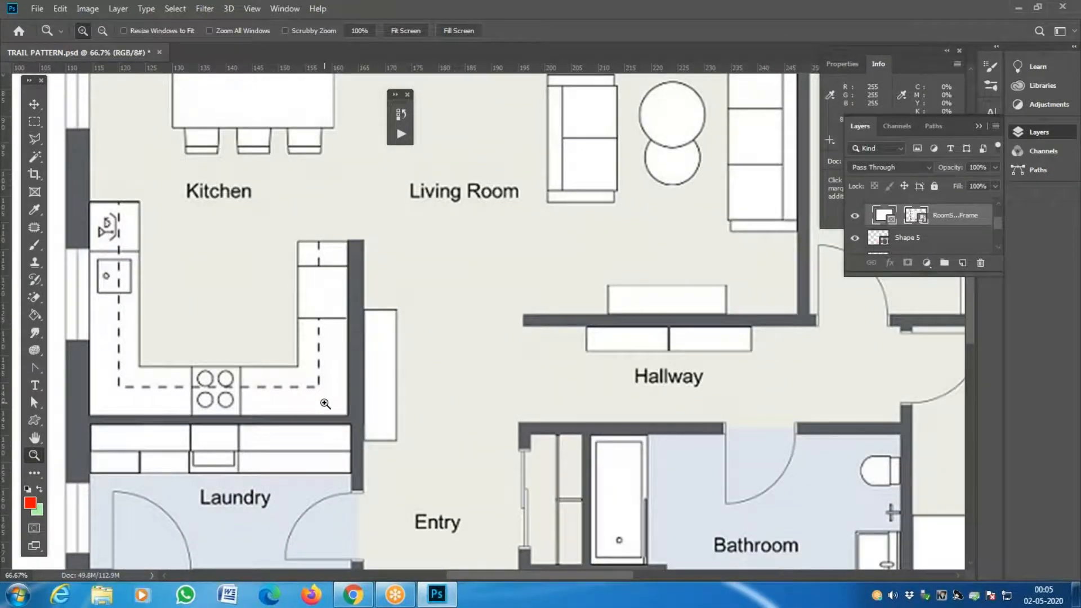
alt+click(329, 396)
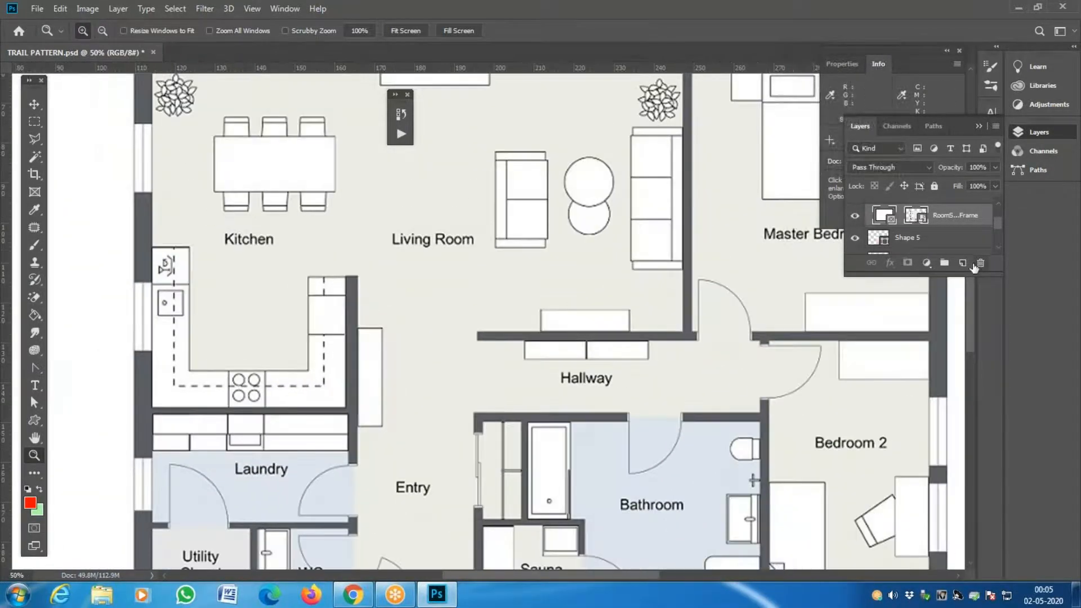
click(963, 263)
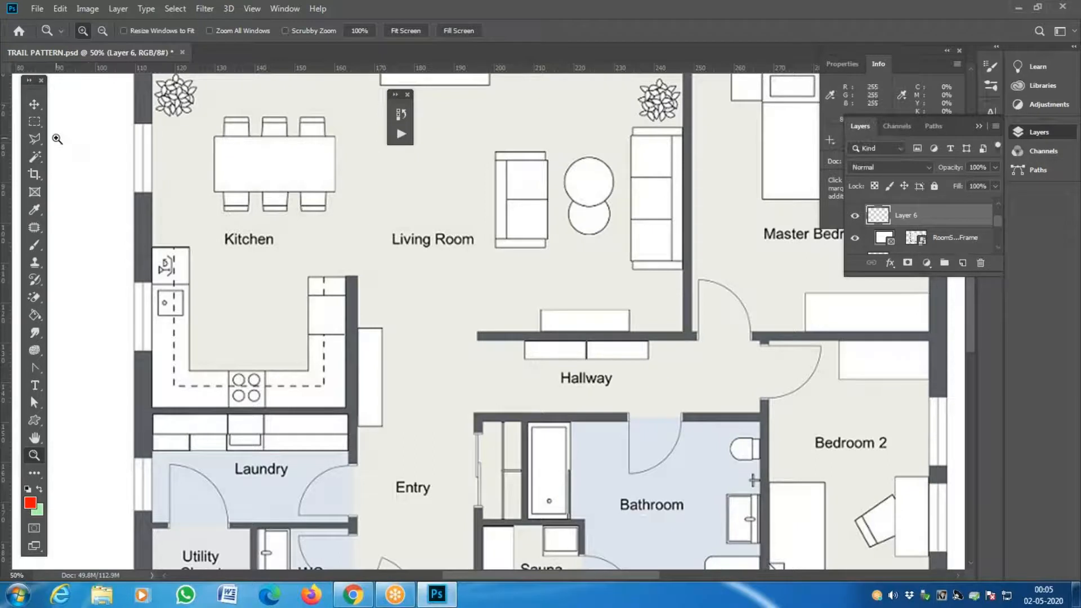
click(40, 122)
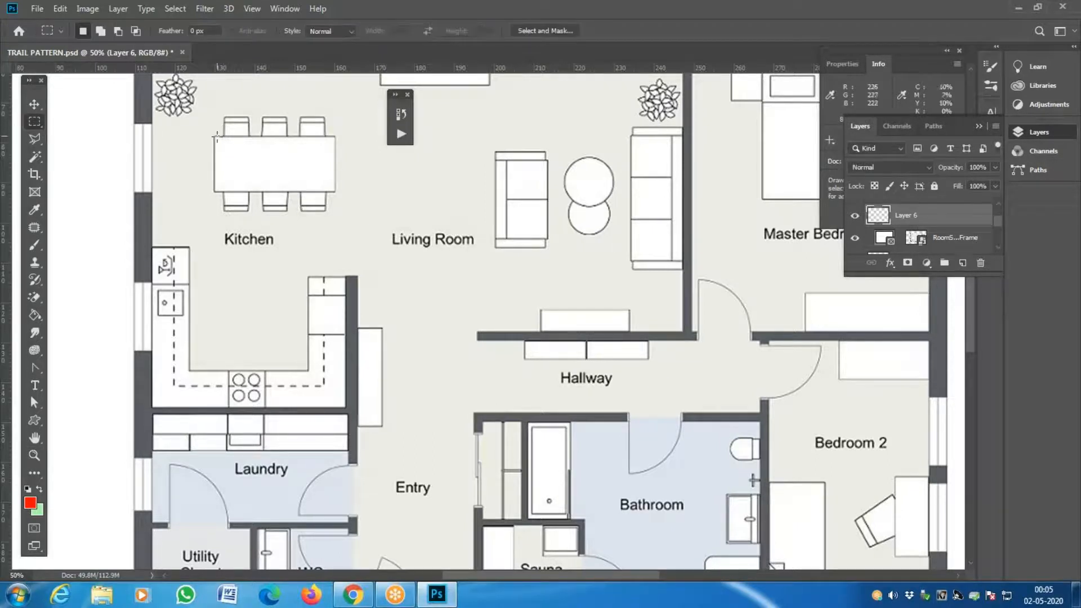
Step: Switch to Chrome, search Google Images for WOOD in place of leaf, and look through the results for a suitable texture
click(358, 595)
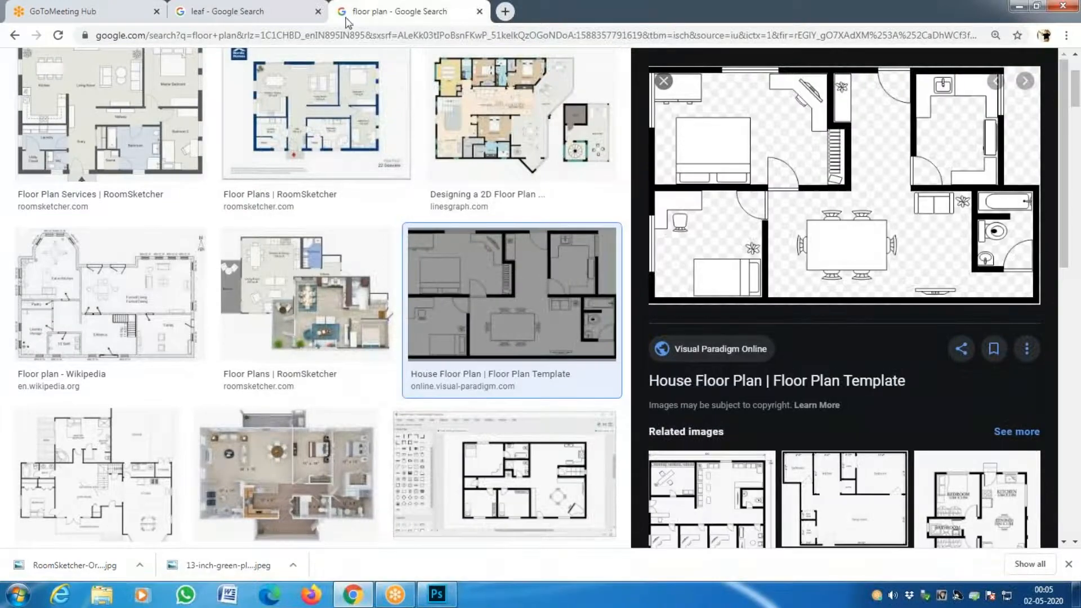
click(256, 16)
scroll(271, 74, up, 20)
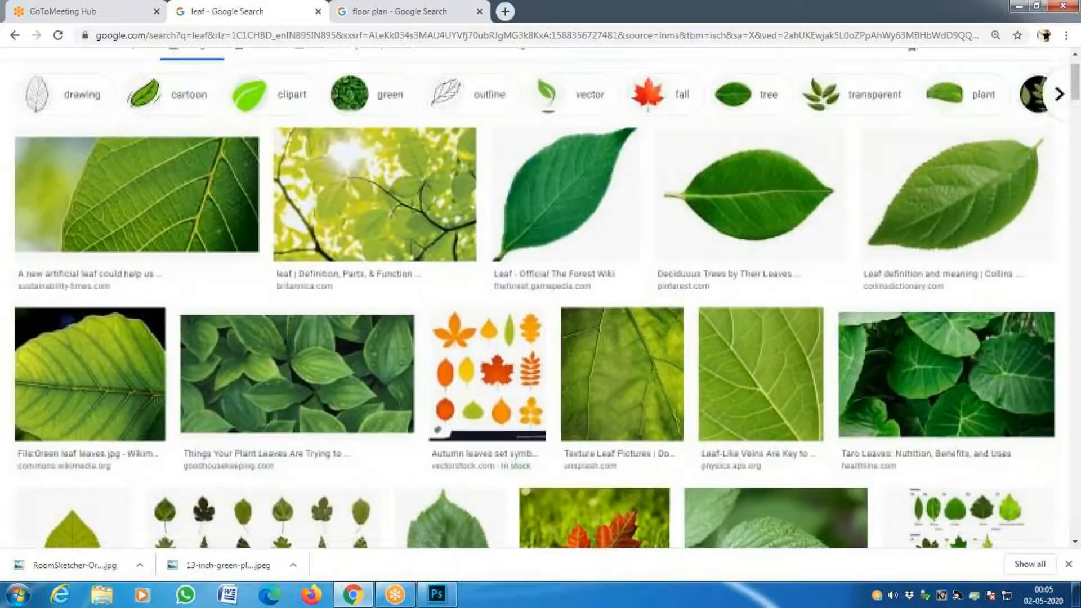
scroll(271, 74, up, 2)
double_click(133, 79)
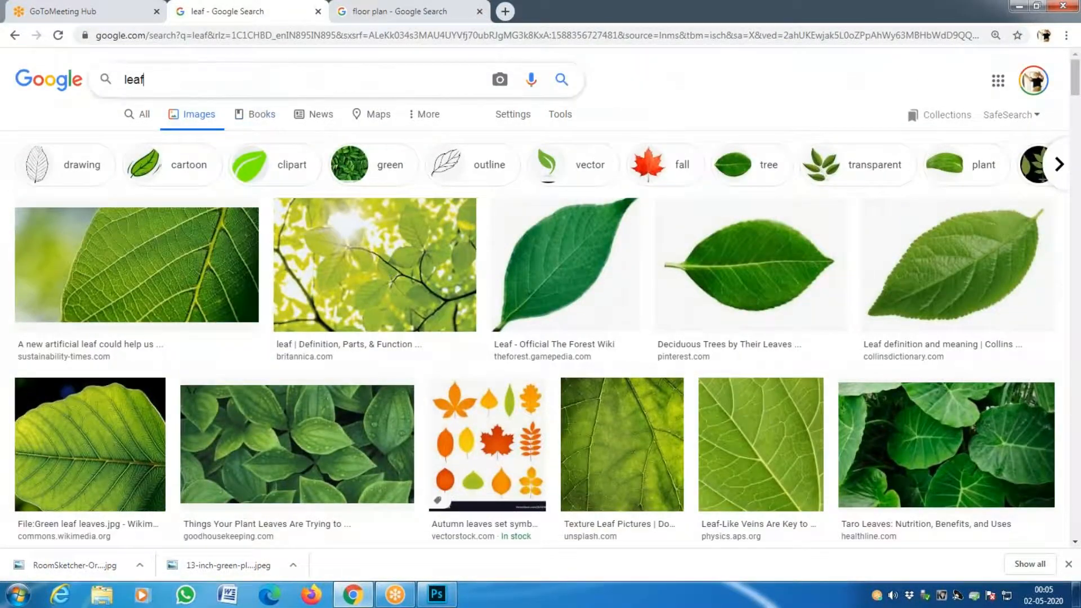
text(WOOD)
key(Return)
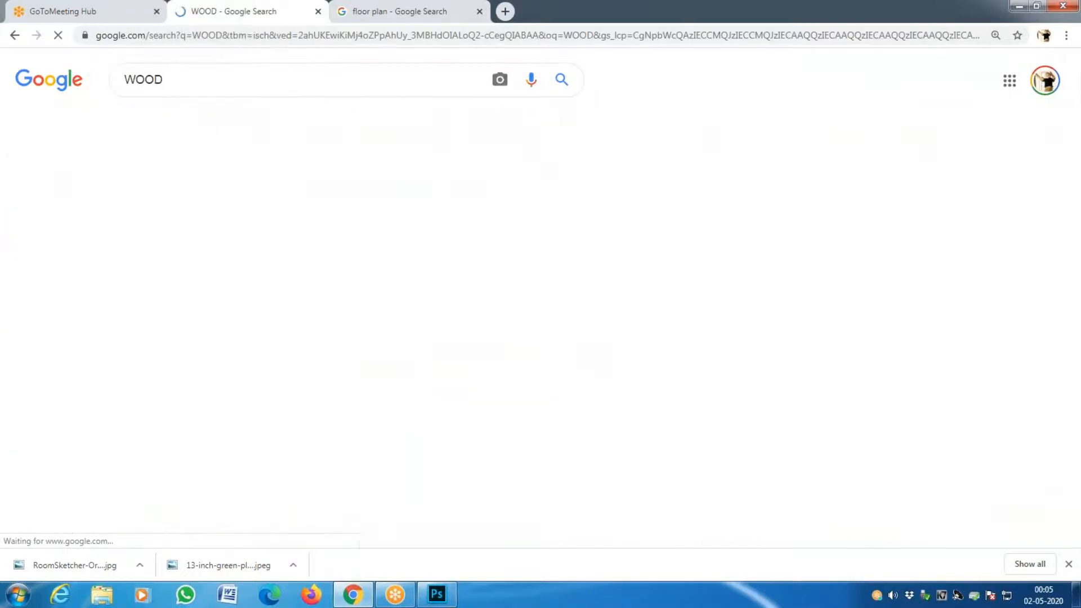
scroll(541, 298, down, 7)
scroll(541, 297, up, 5)
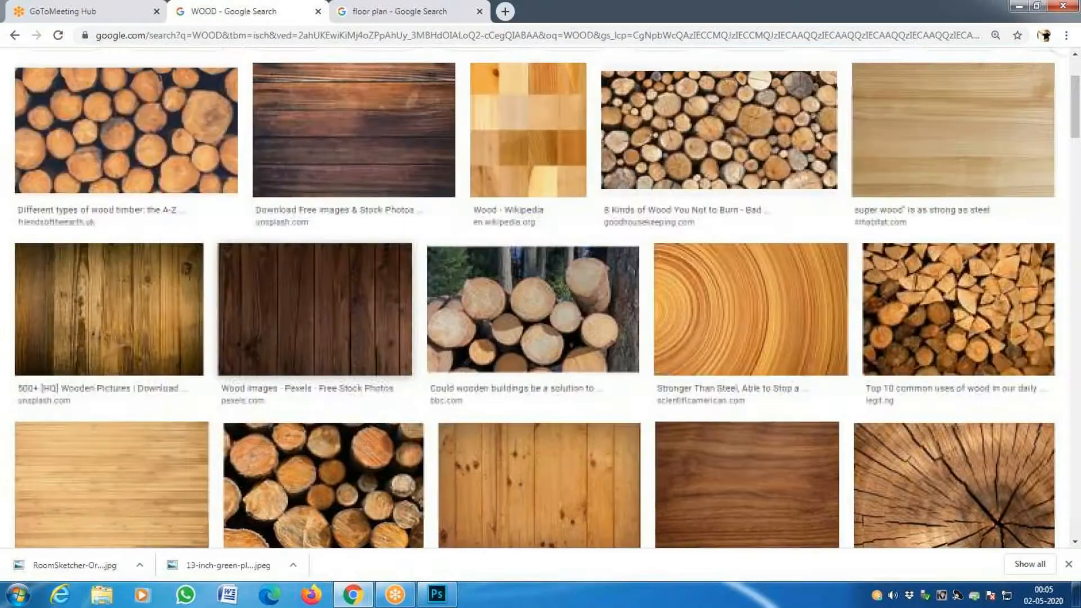
scroll(550, 325, down, 3)
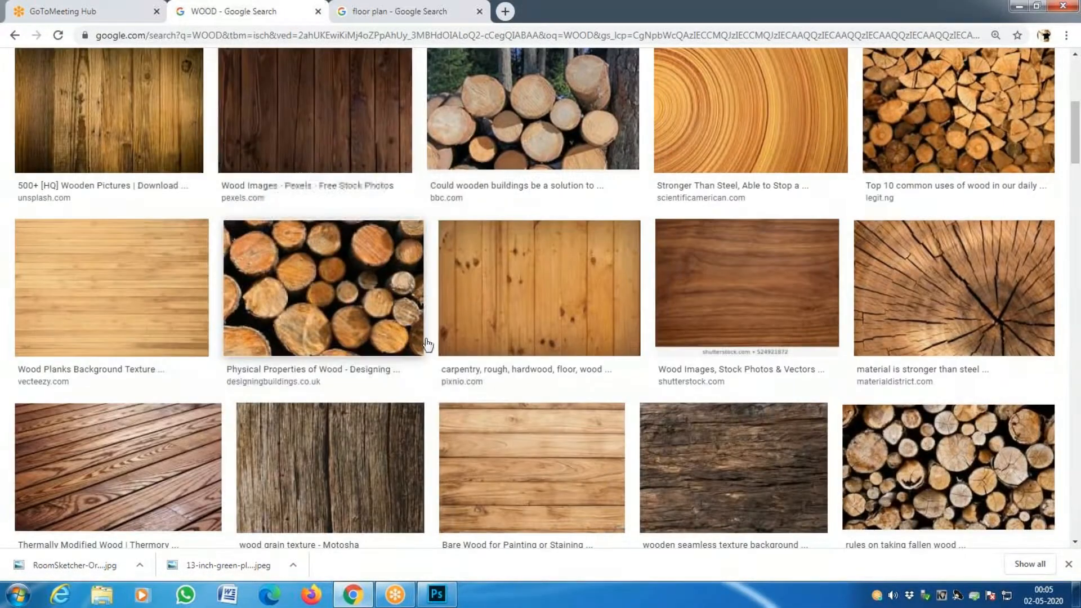
scroll(551, 325, down, 15)
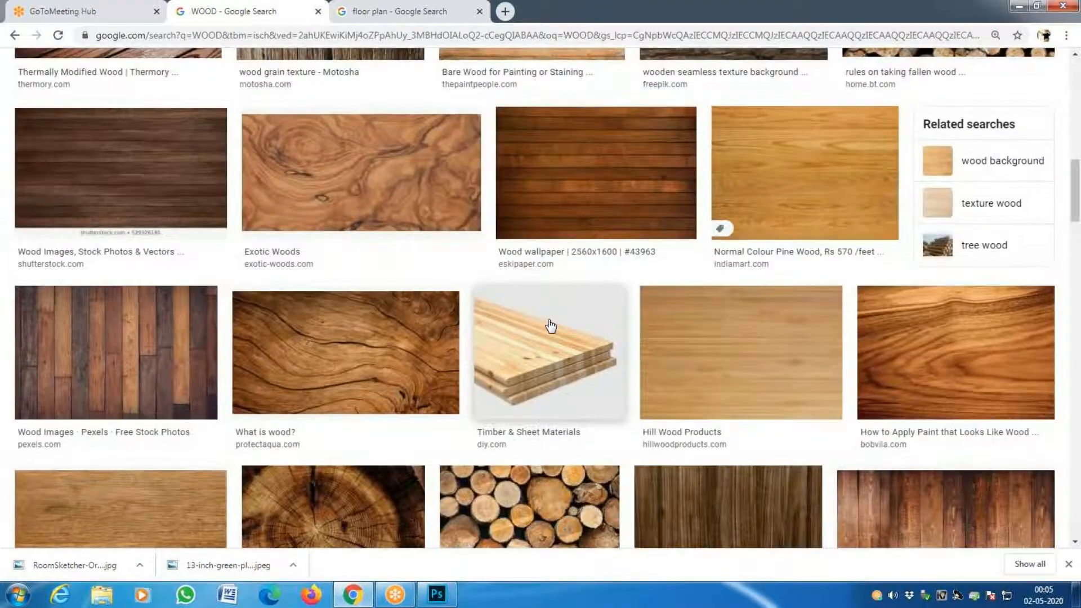
scroll(551, 326, up, 1)
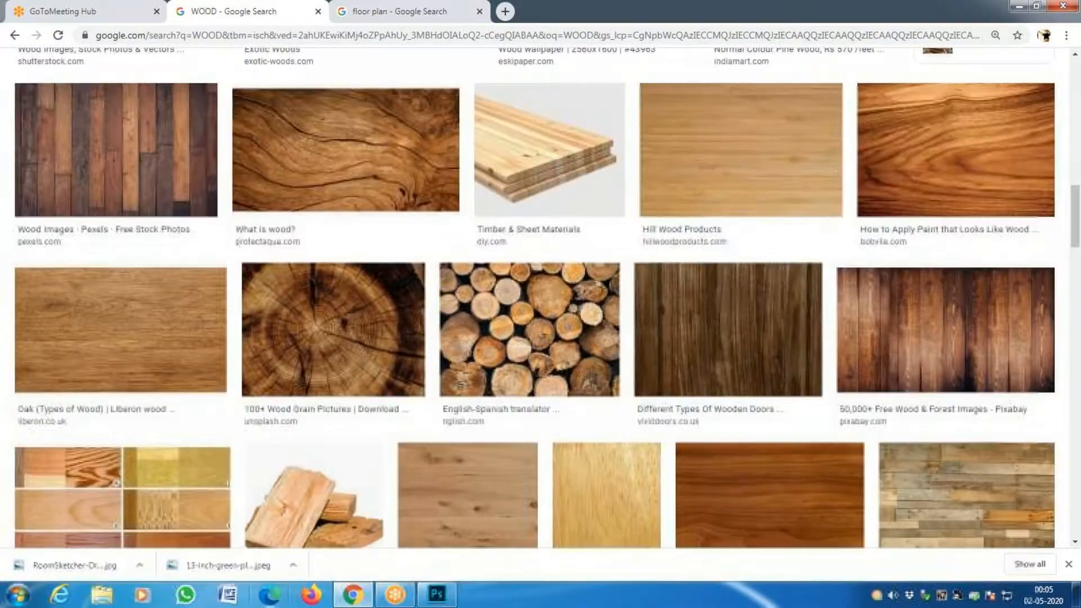
Step: Switch back to Photoshop and bring up the dialog for opening a file
click(438, 595)
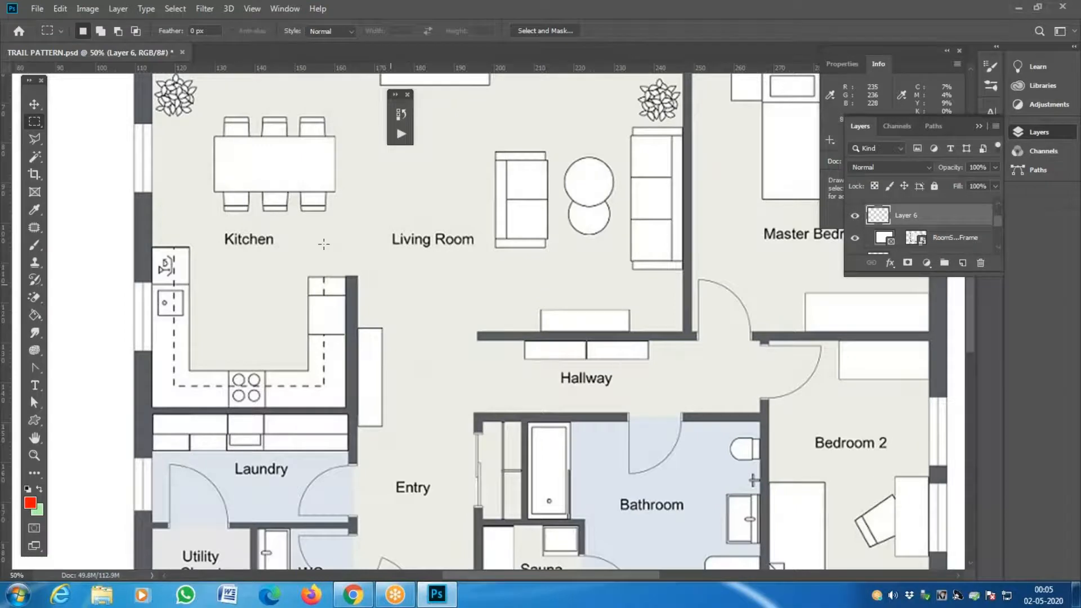
click(38, 9)
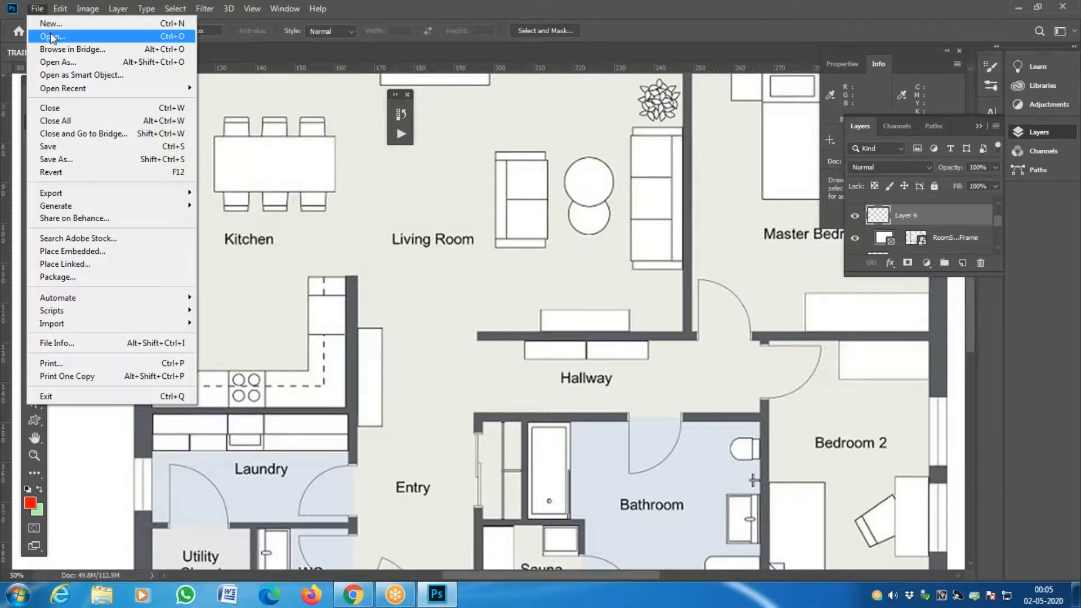
click(53, 38)
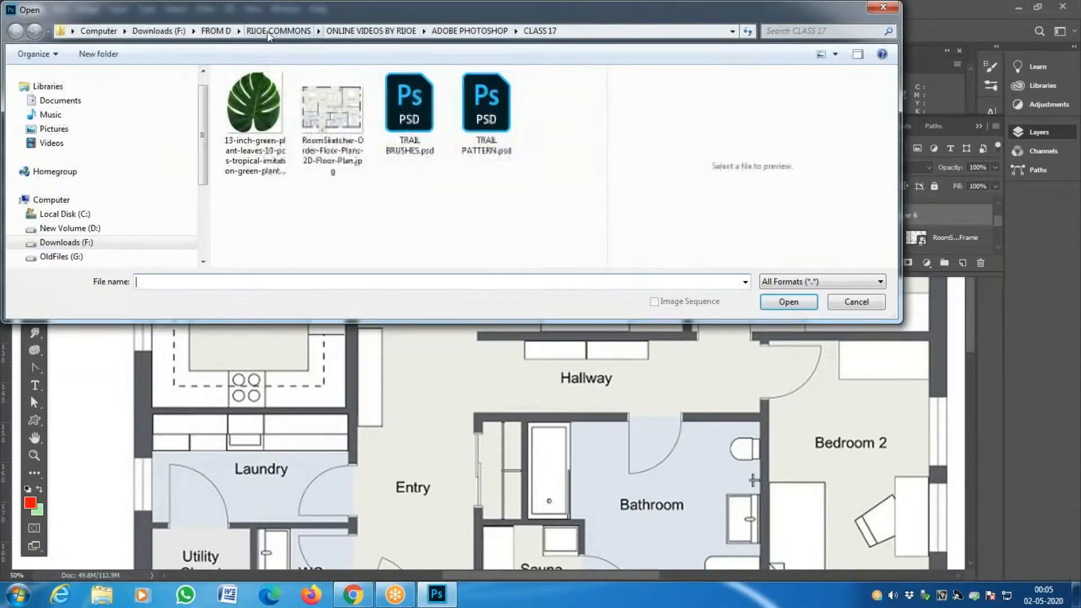
Step: Look for a wood texture folder on the Downloads (F:) drive and in a personal folder on New Volume (D:)
click(65, 245)
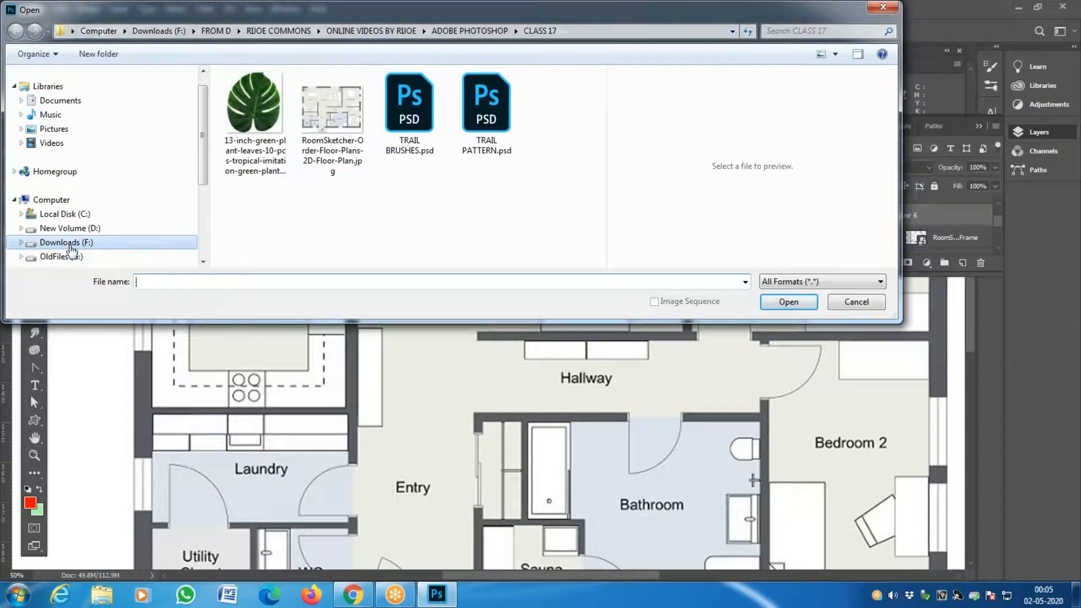
click(271, 179)
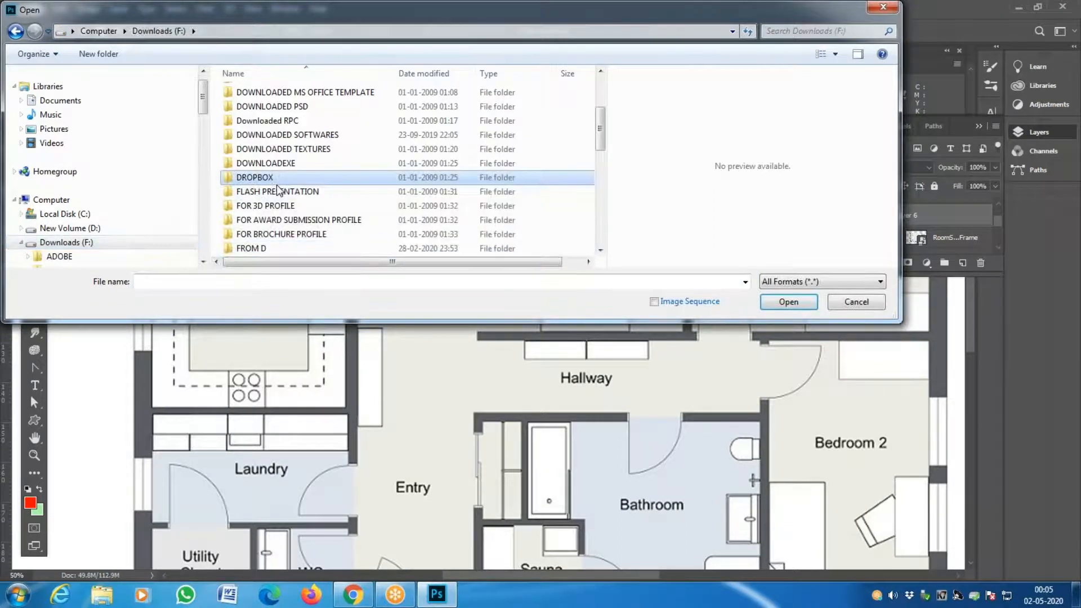
key(m)
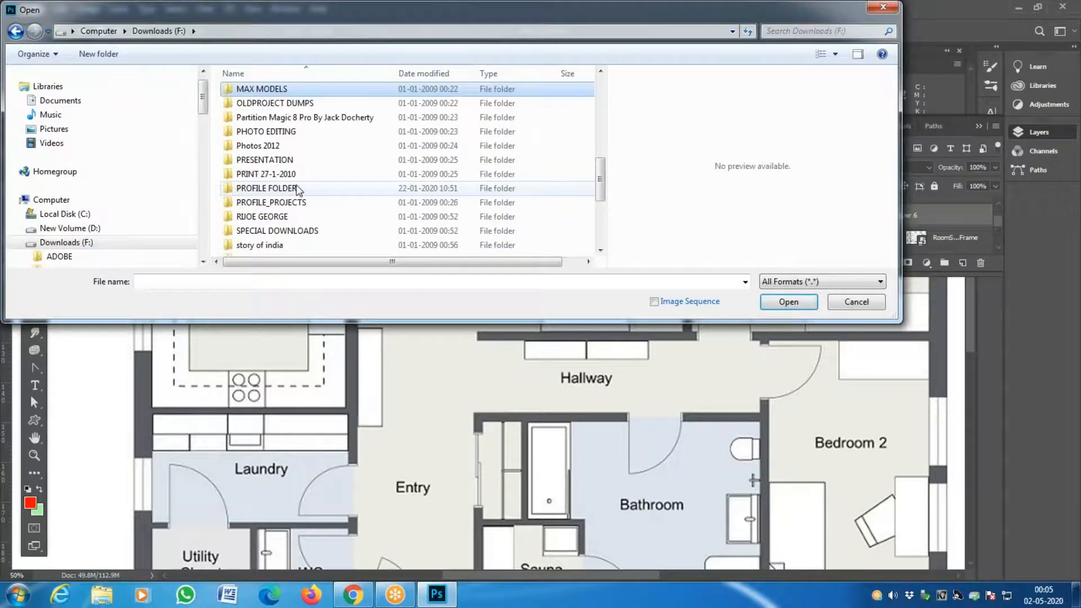
click(129, 226)
double_click(250, 135)
click(251, 135)
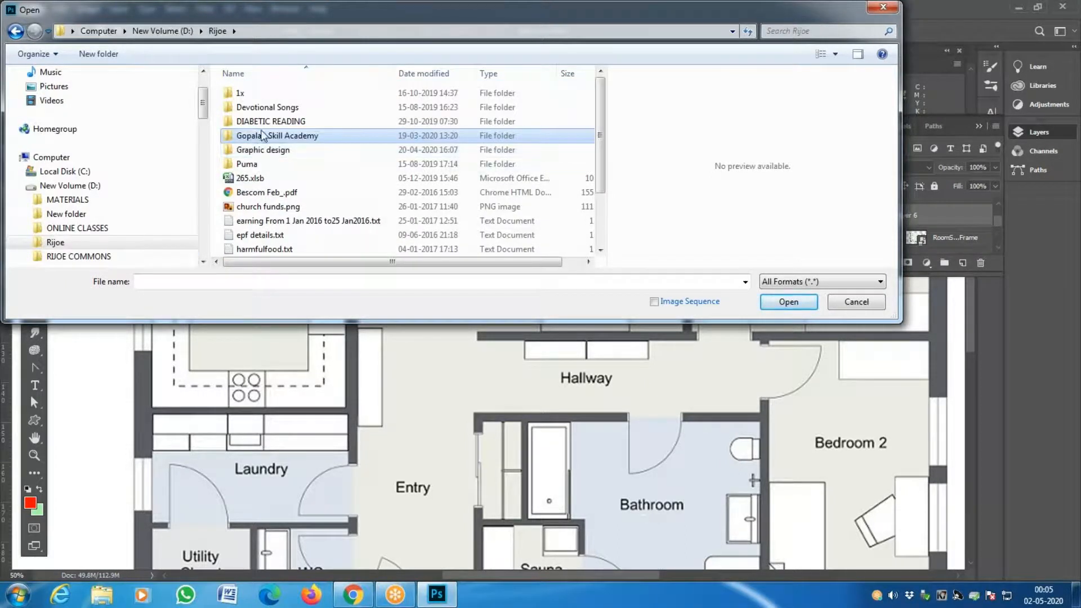
click(282, 151)
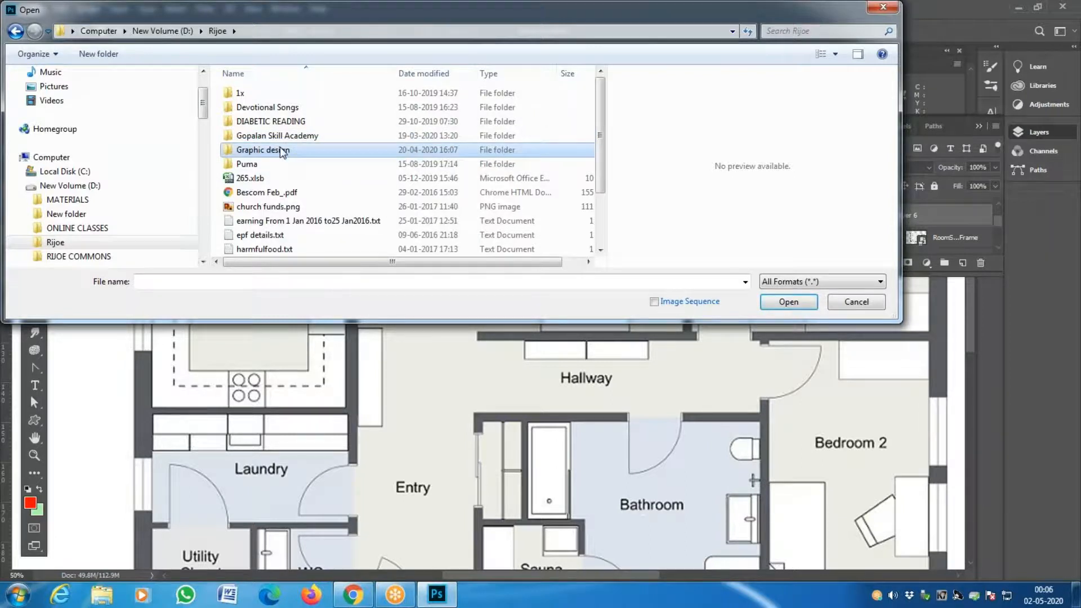
Step: Go to the MATERIALS folder on New Volume (D:) and look through its texture files
click(67, 200)
scroll(332, 112, down, 5)
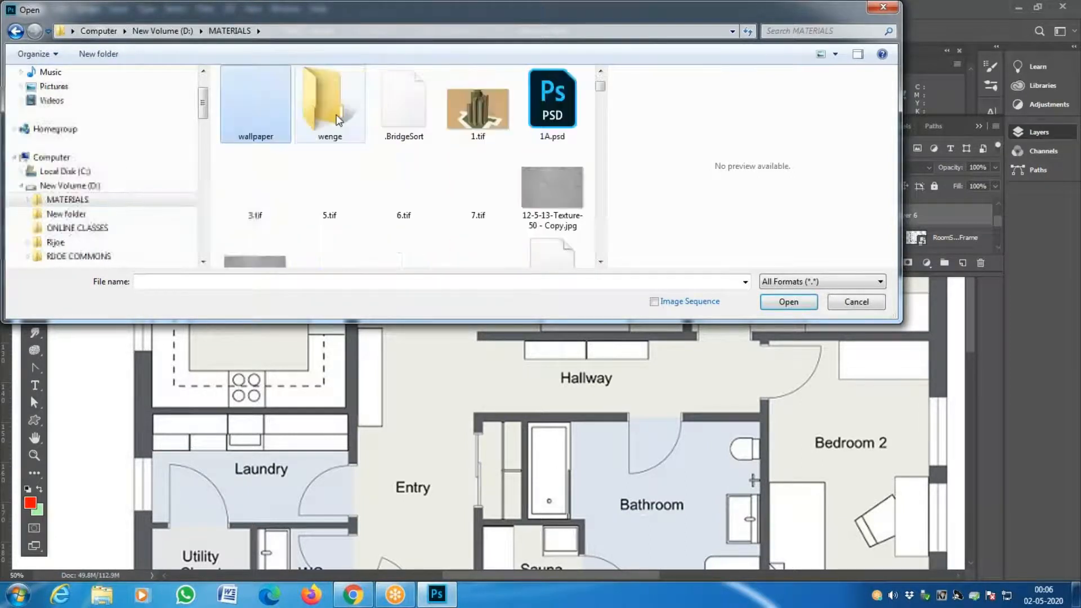
scroll(488, 198, down, 15)
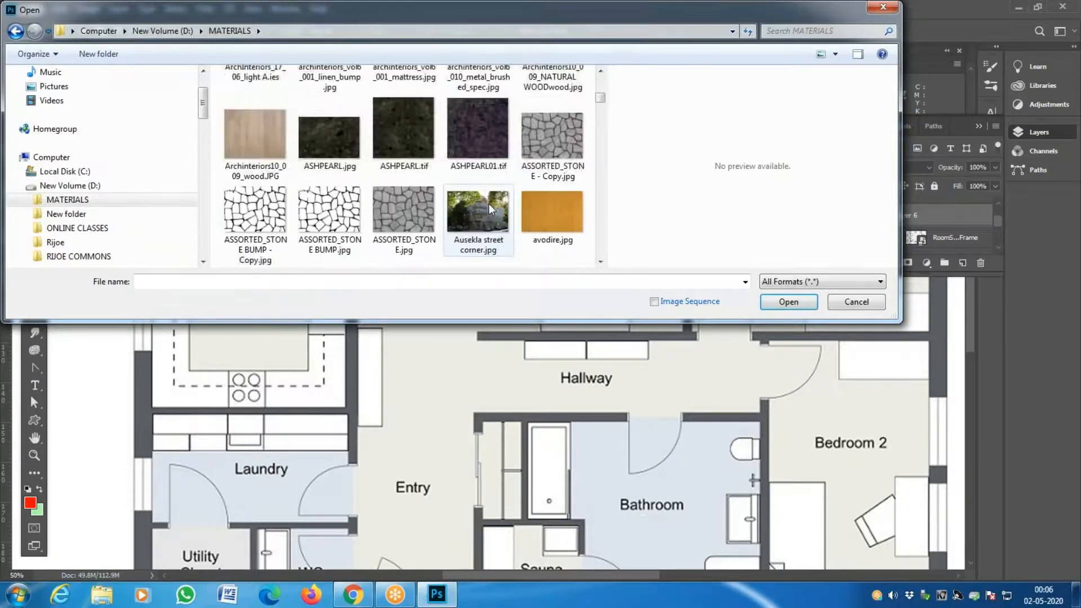
scroll(488, 204, down, 12)
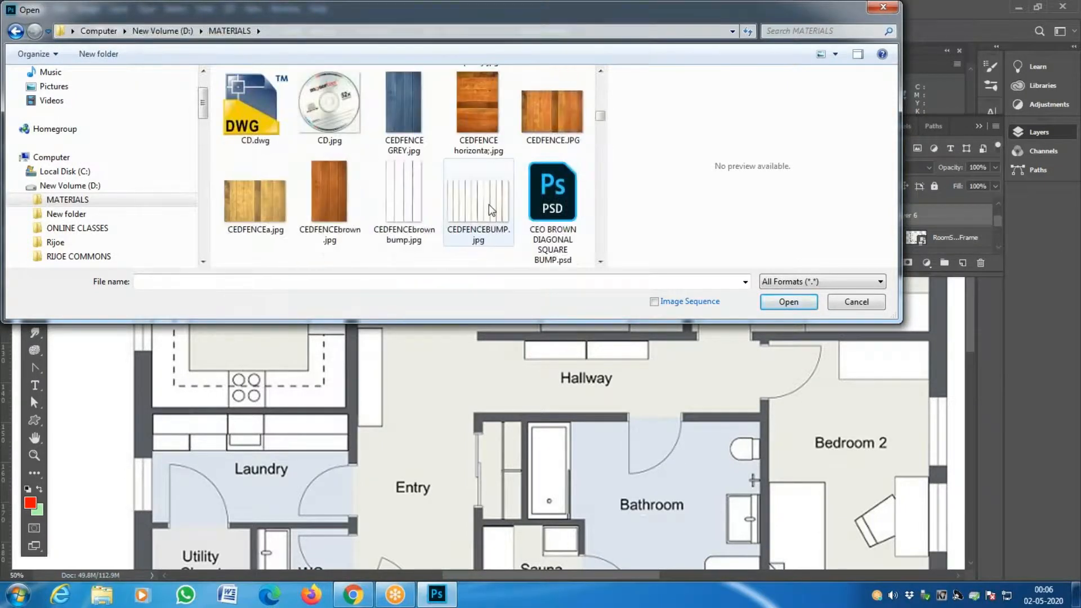
scroll(488, 204, down, 12)
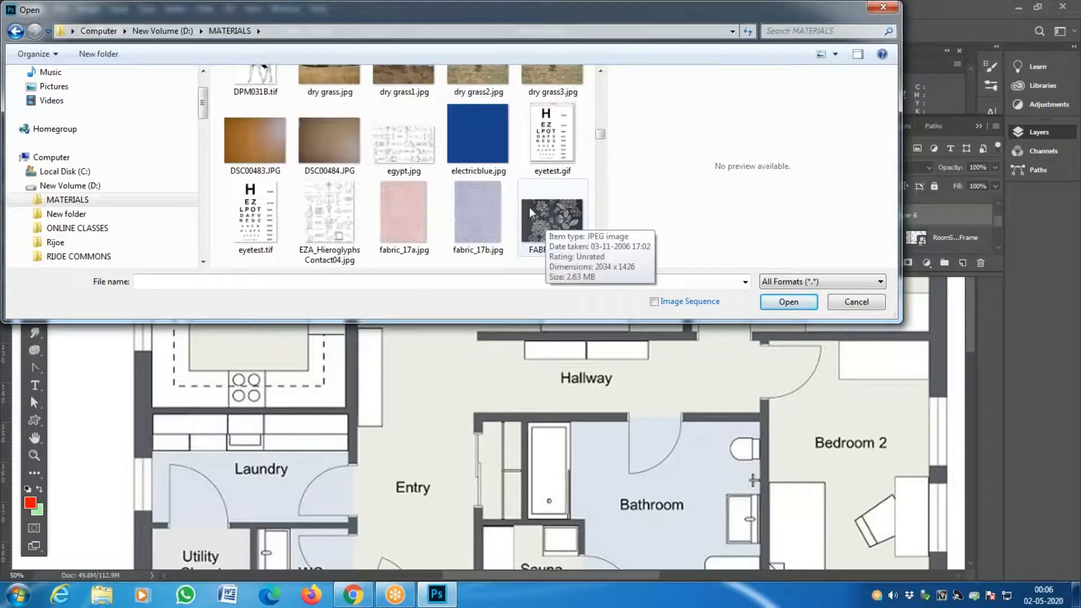
scroll(538, 206, up, 3)
scroll(550, 209, down, 3)
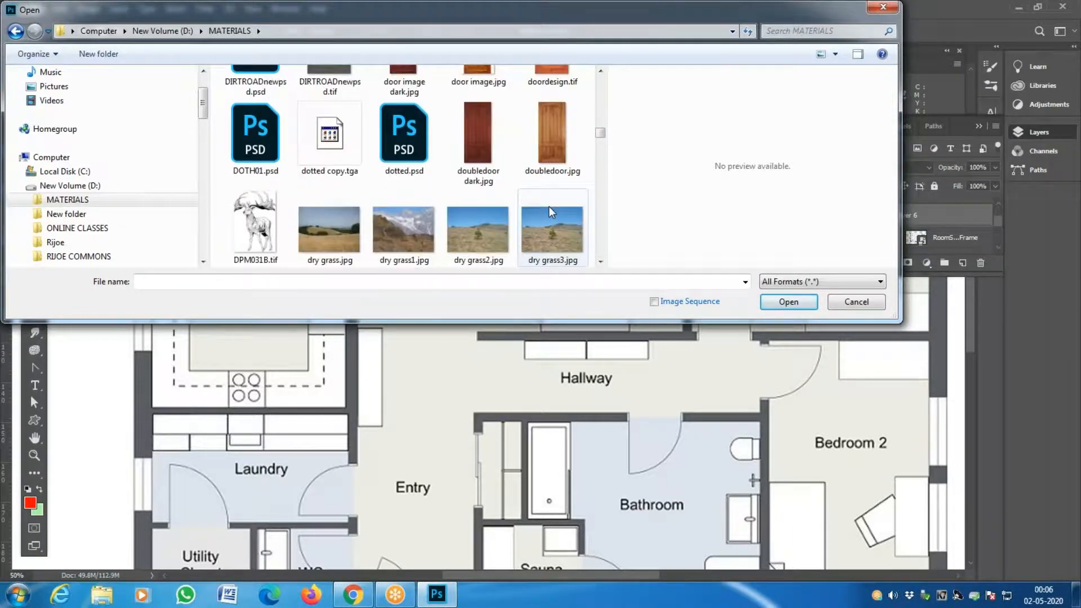
scroll(550, 206, down, 9)
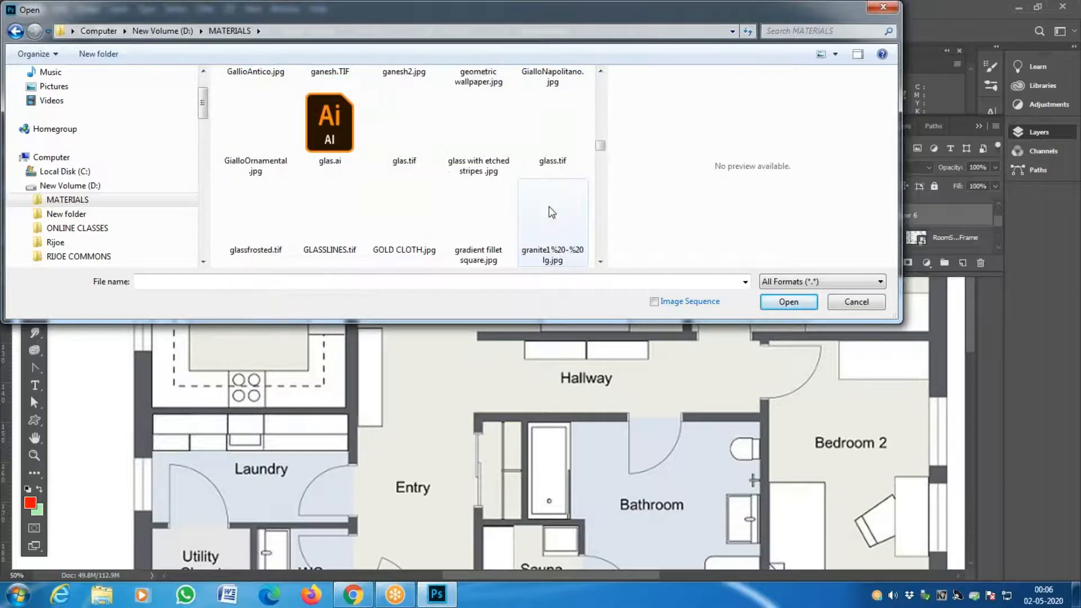
scroll(550, 208, down, 3)
Step: Find the wood textures in the MATERIALS folder, preview the flooring variants and open wood flooring new.jpg
click(409, 138)
key(w)
key(w)
key(w)
key(w)
key(w)
key(w)
key(w)
key(w)
scroll(477, 213, down, 3)
scroll(478, 214, down, 3)
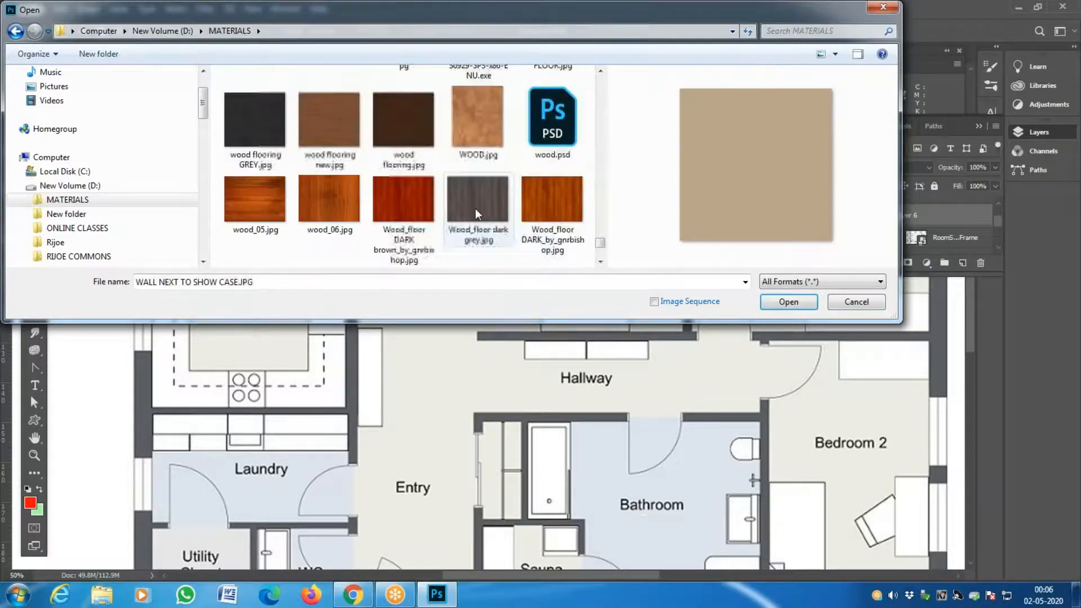
click(315, 120)
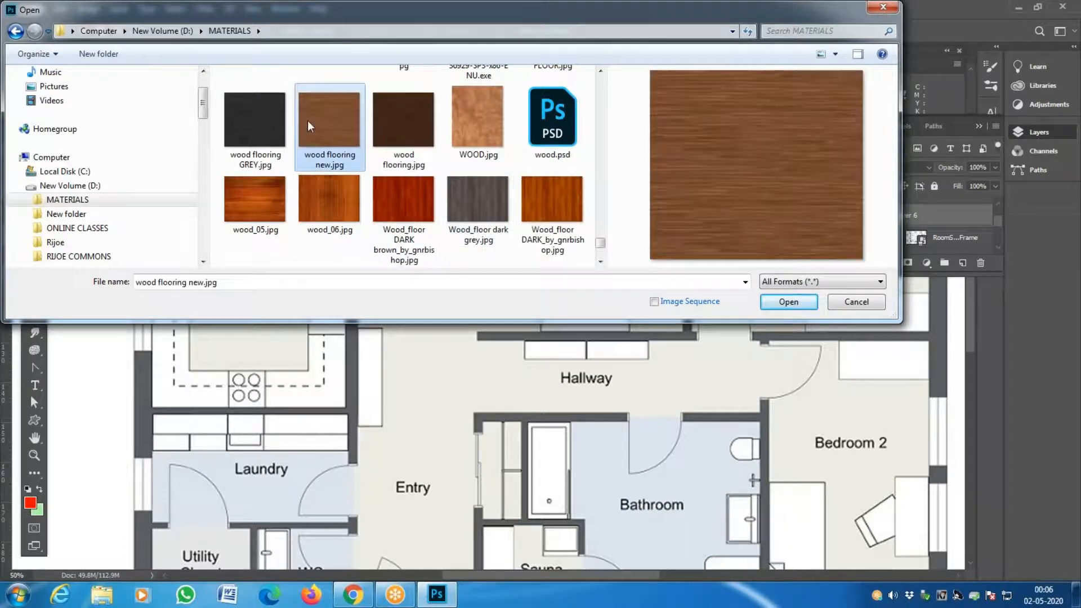
click(404, 130)
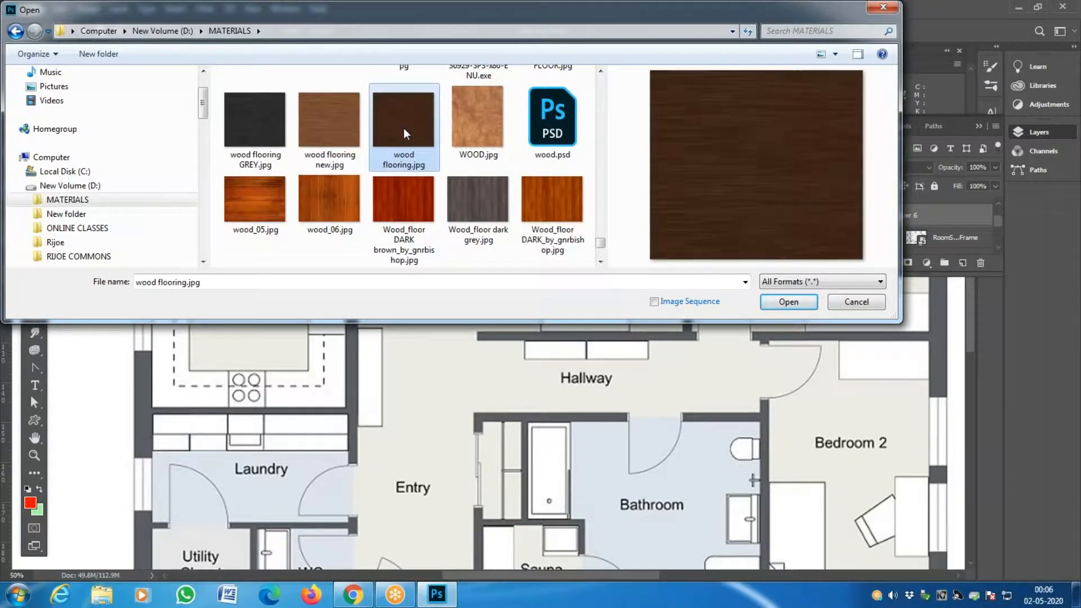
click(350, 127)
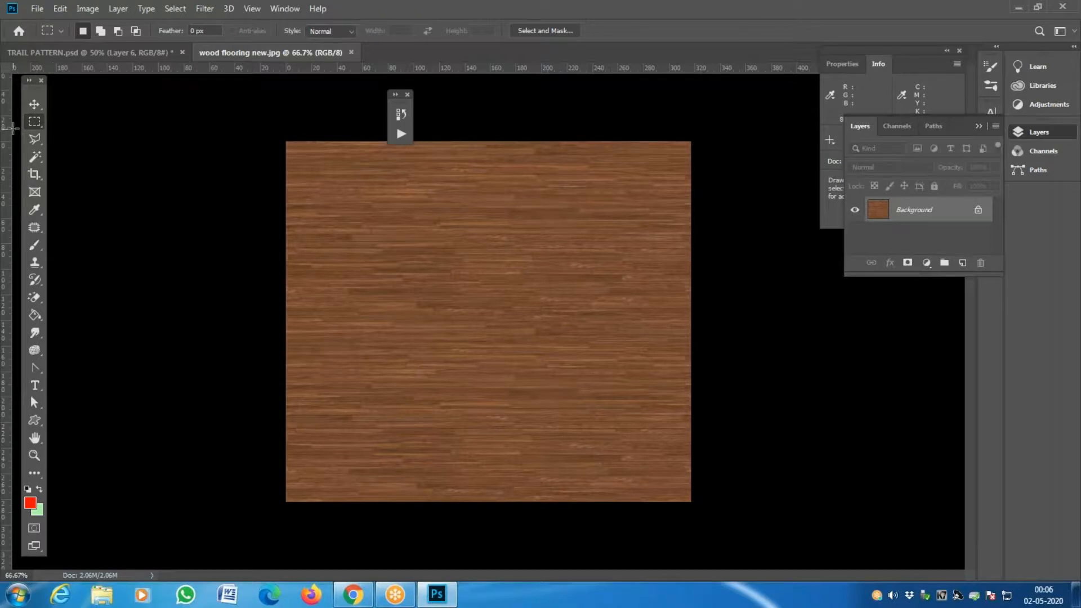
Step: Select the entire wood flooring image and define it as a pattern named wood flooring
drag(273, 137, 794, 583)
click(60, 9)
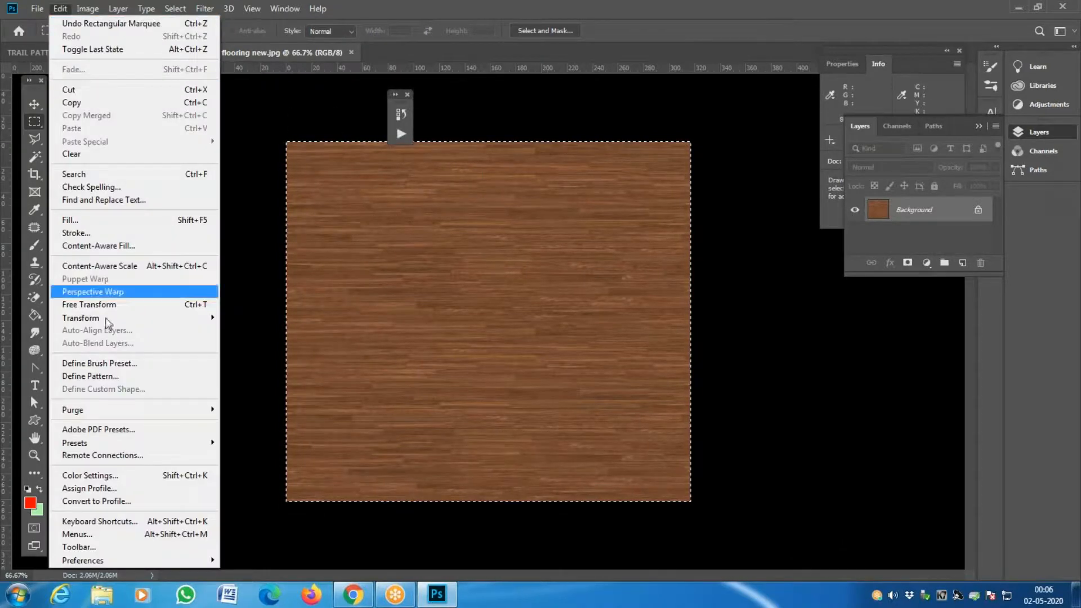
click(117, 375)
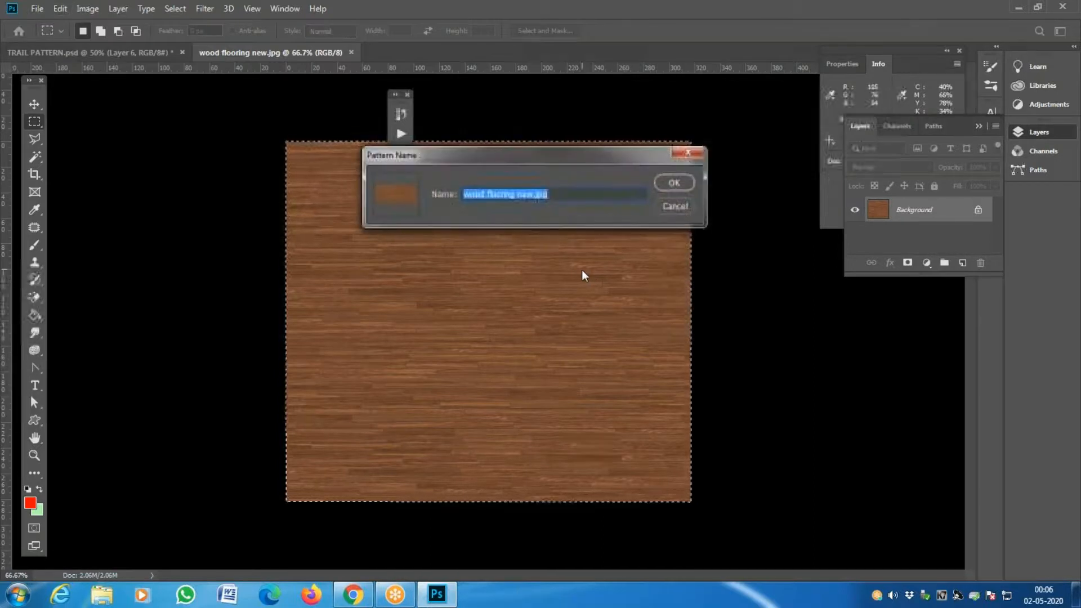
drag(535, 202, 654, 202)
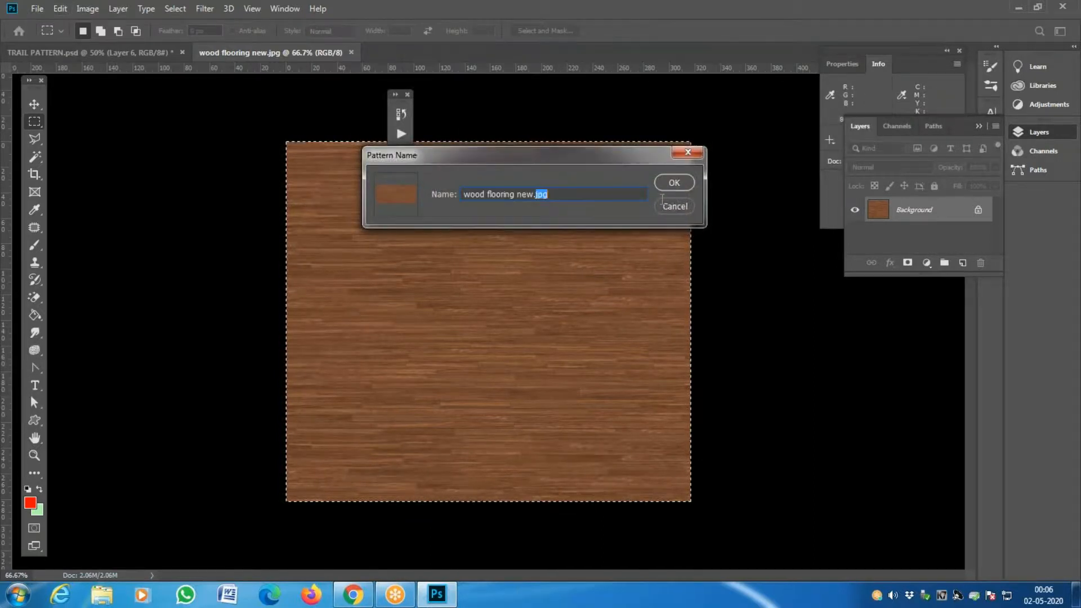
key(BackSpace)
key(BackSpace)
key(BackSpace)
key(BackSpace)
key(BackSpace)
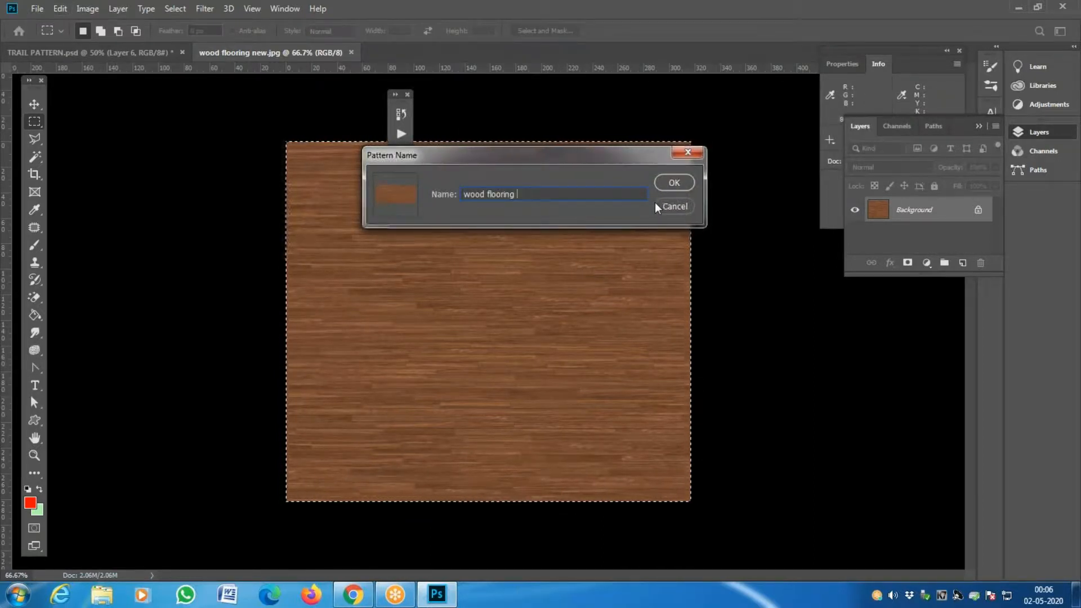
click(671, 183)
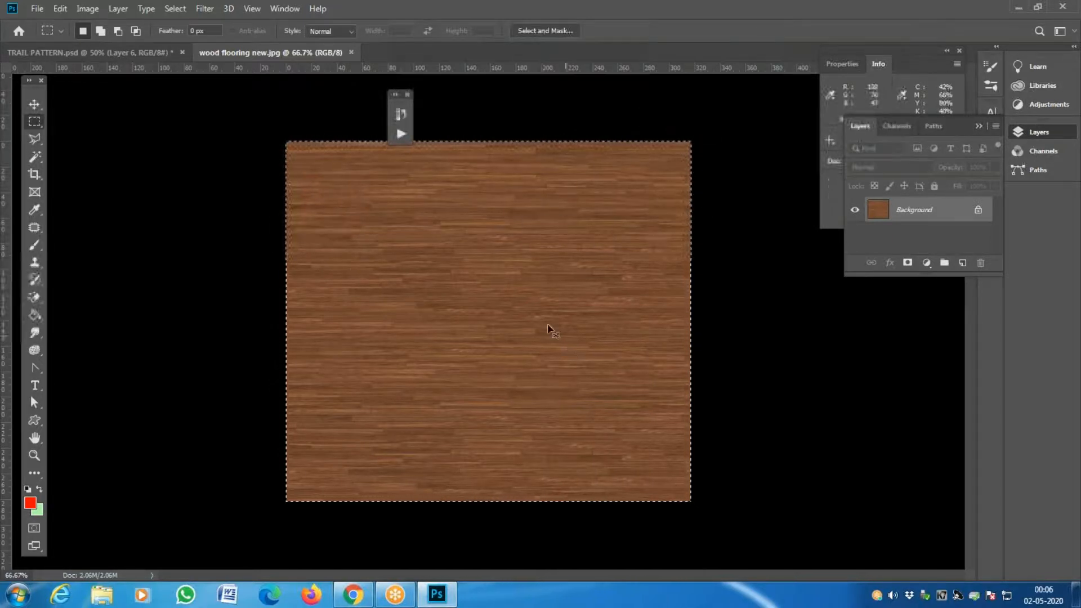
Step: Switch to TRAIL PATTERN.psd and make a rectangular selection around the dining table top in the kitchen
click(123, 50)
key(x)
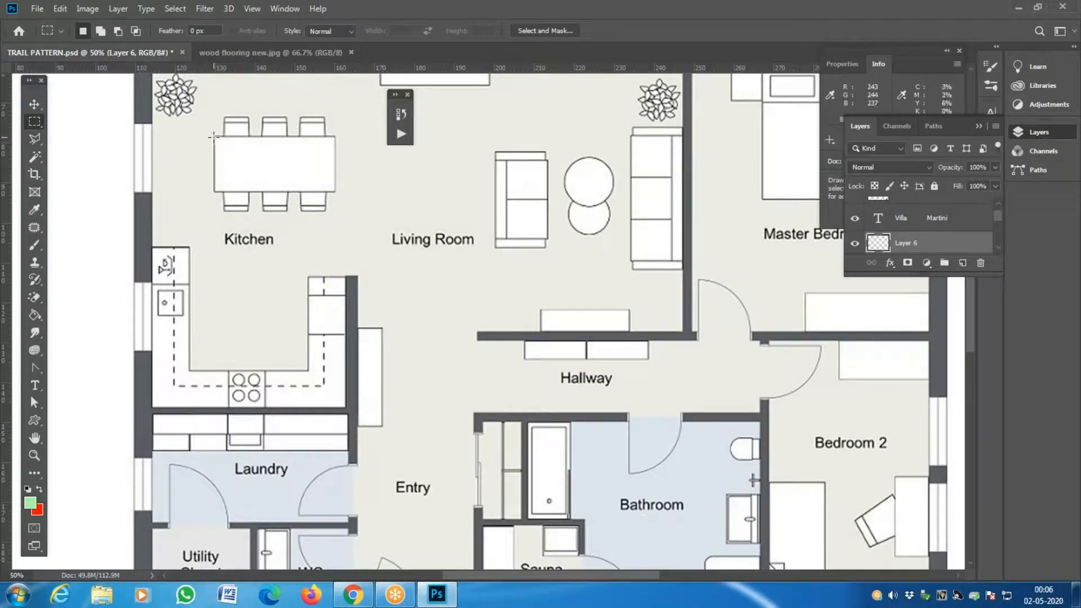
drag(213, 135, 337, 192)
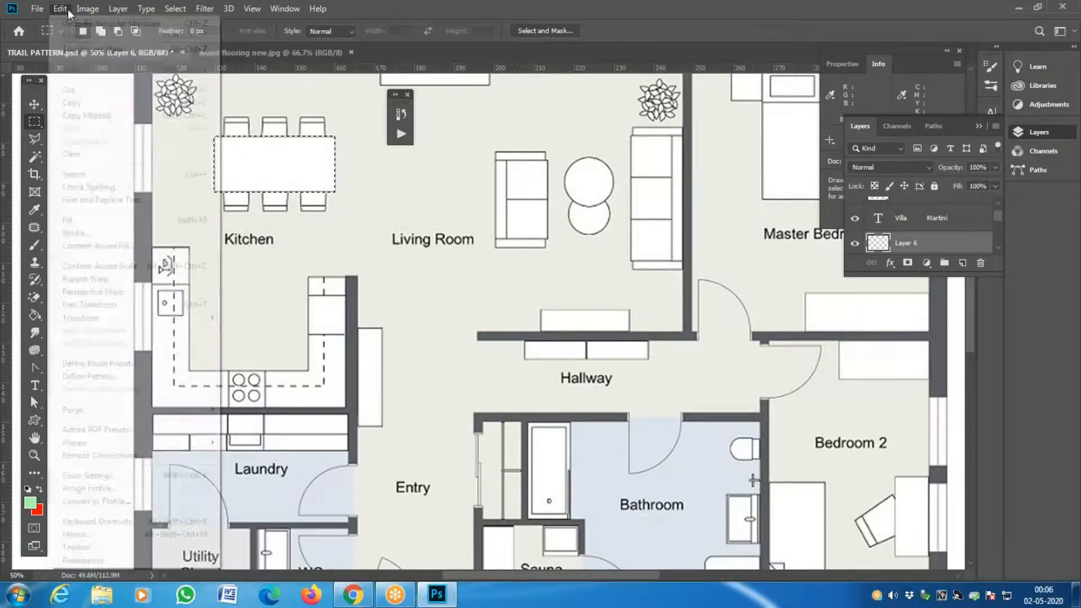
click(61, 8)
click(68, 10)
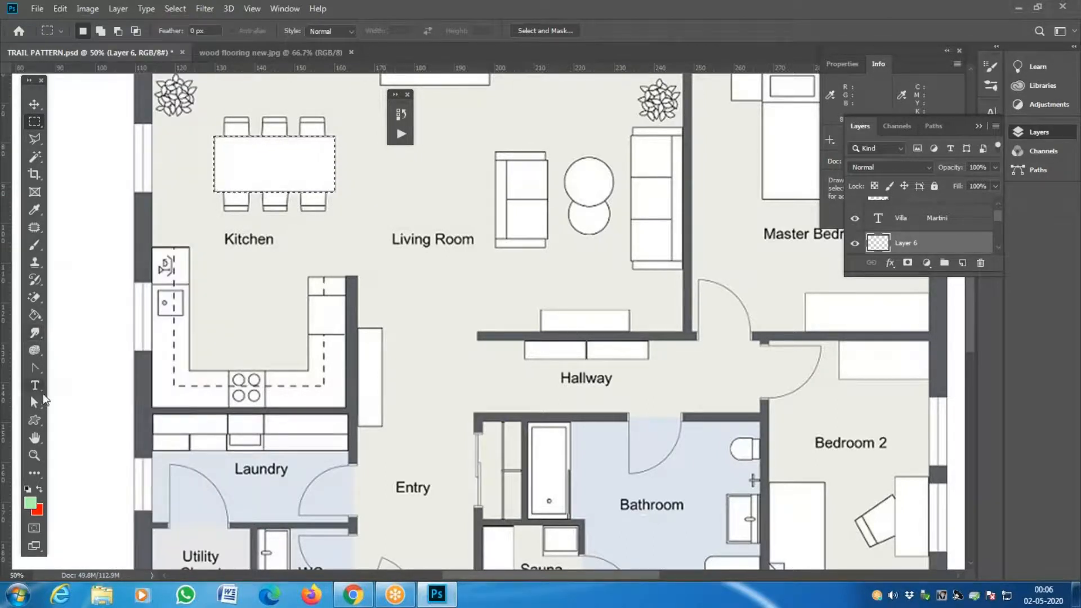
Step: Set the Paint Bucket tool to fill with a pattern and choose the new wood flooring pattern
click(40, 316)
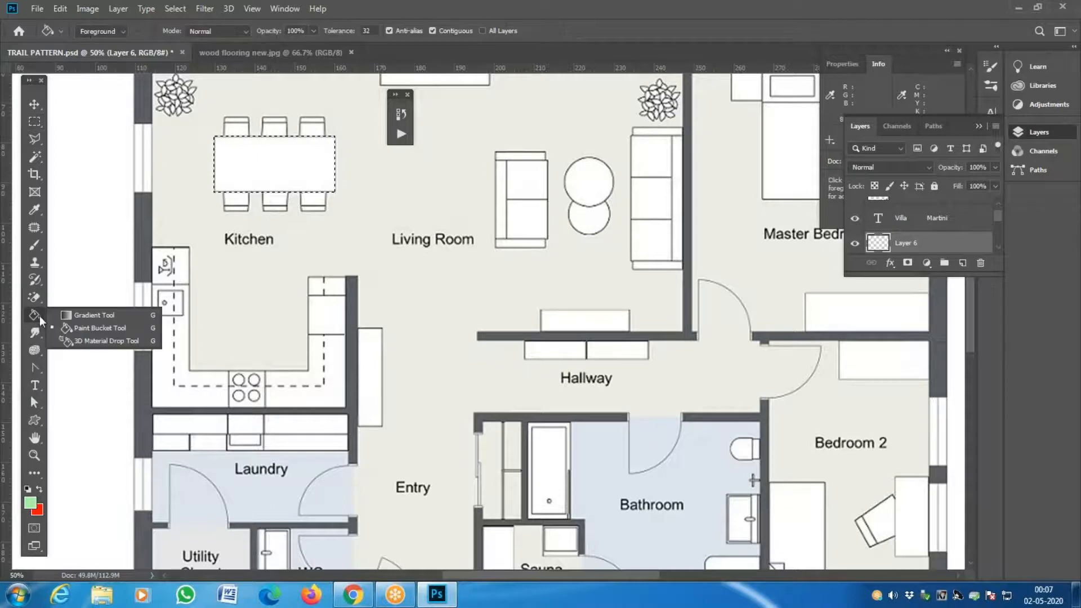
click(94, 326)
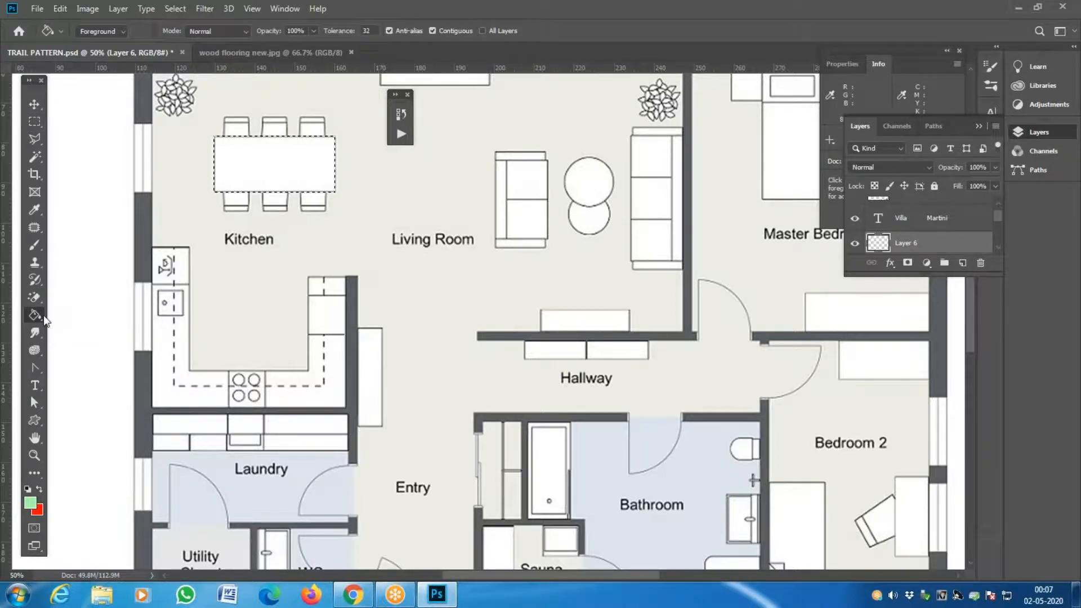
click(124, 32)
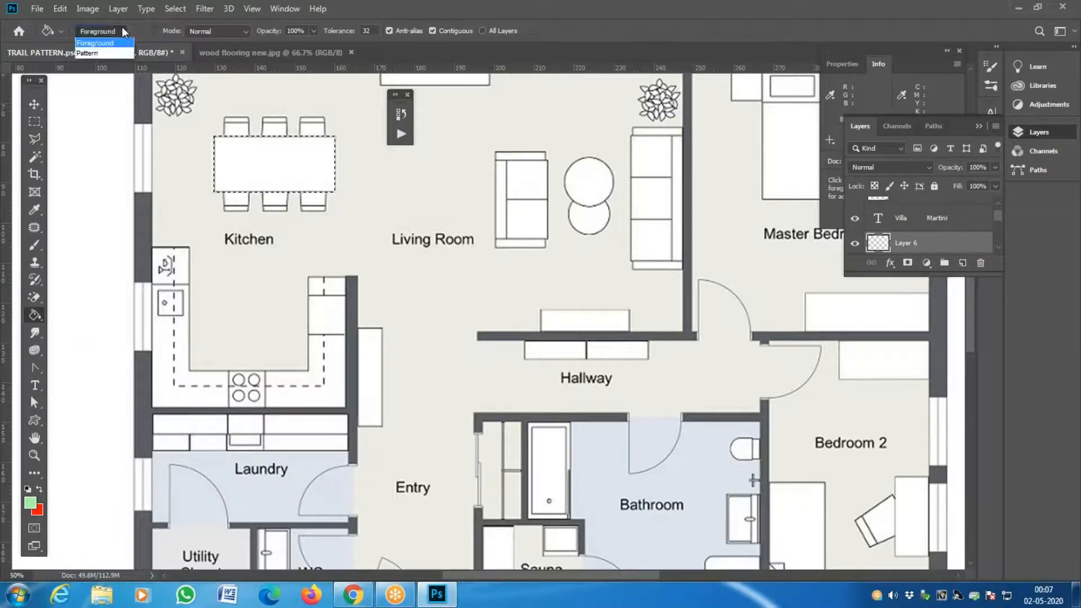
click(110, 53)
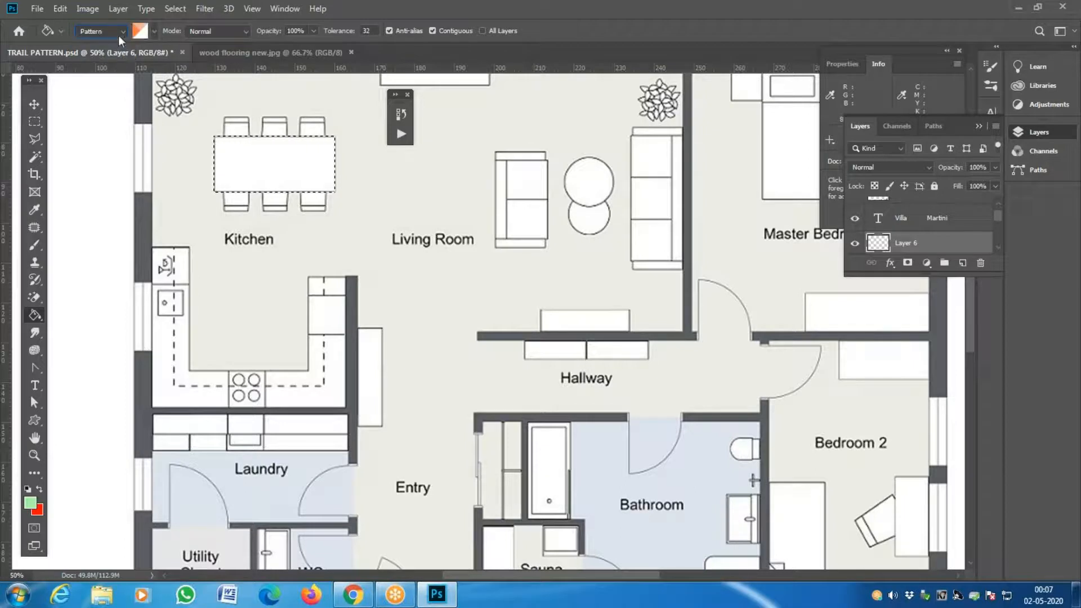
click(154, 32)
click(137, 107)
double_click(137, 108)
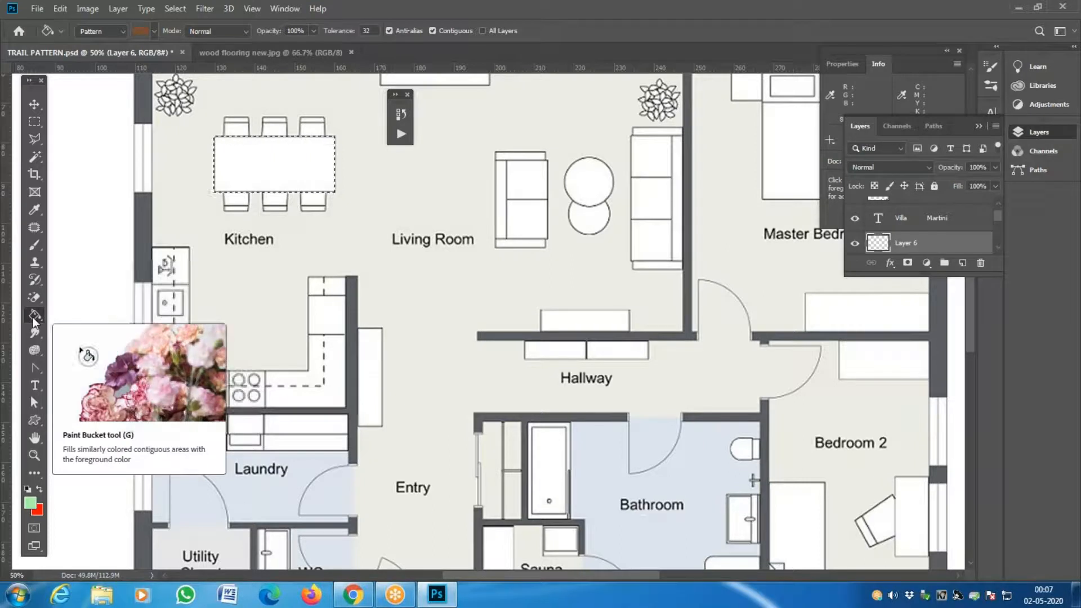
Step: Recheck the Paint Bucket's wood flooring pattern source, fill the selected dining table top with it on Layer 6 and deselect
click(120, 32)
click(107, 43)
click(123, 31)
click(116, 53)
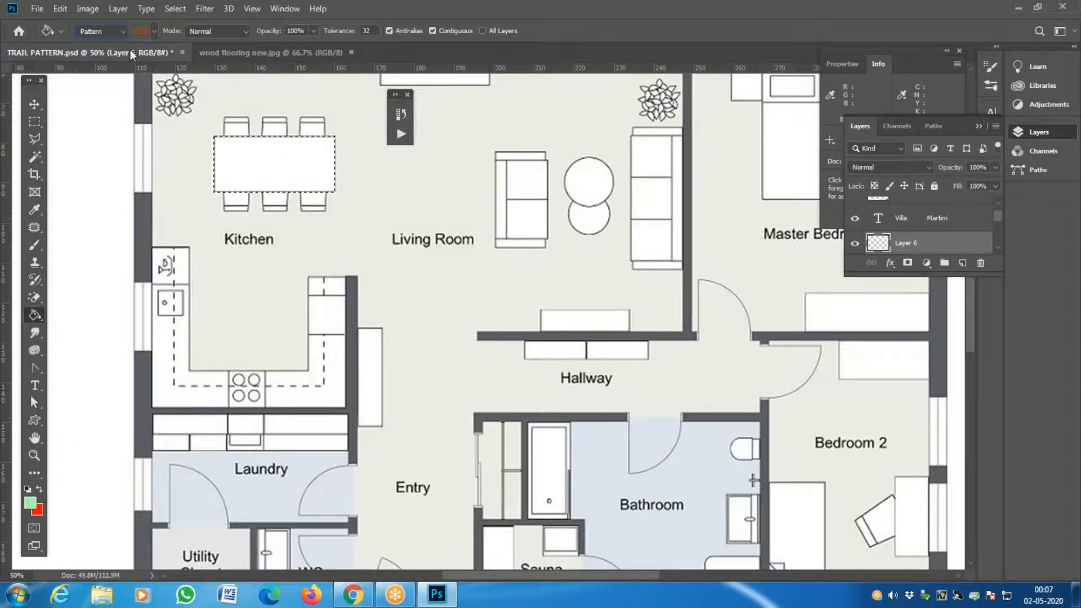
click(154, 32)
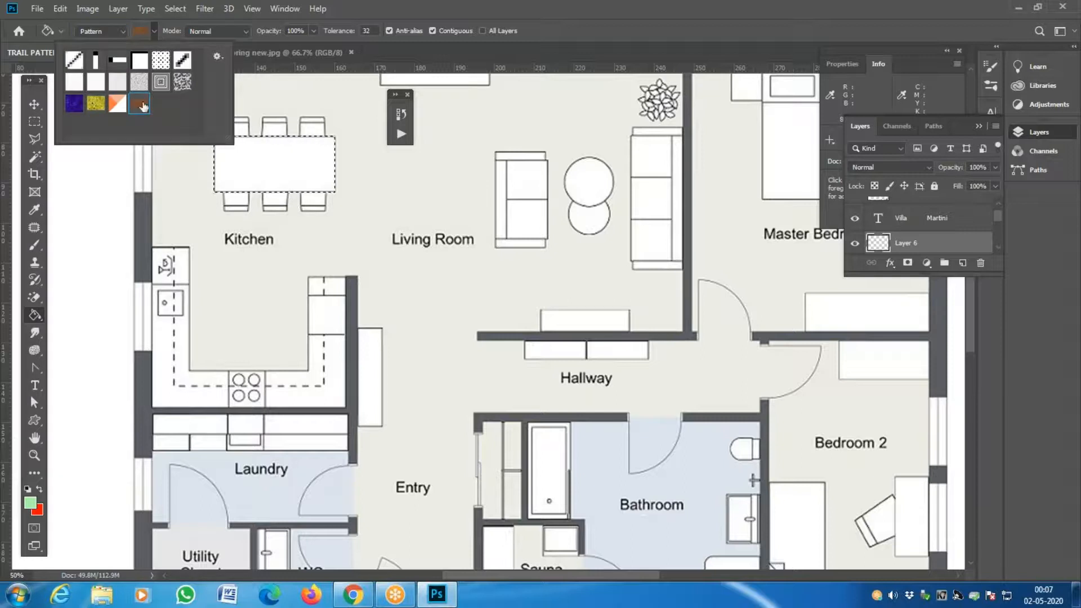
double_click(142, 106)
click(152, 29)
click(260, 160)
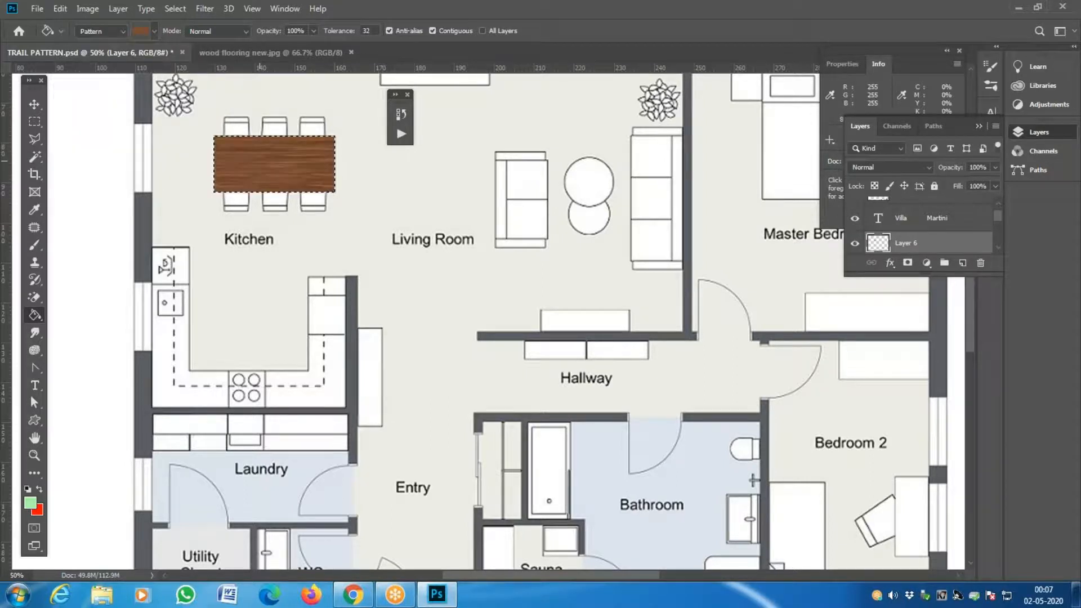
key(z)
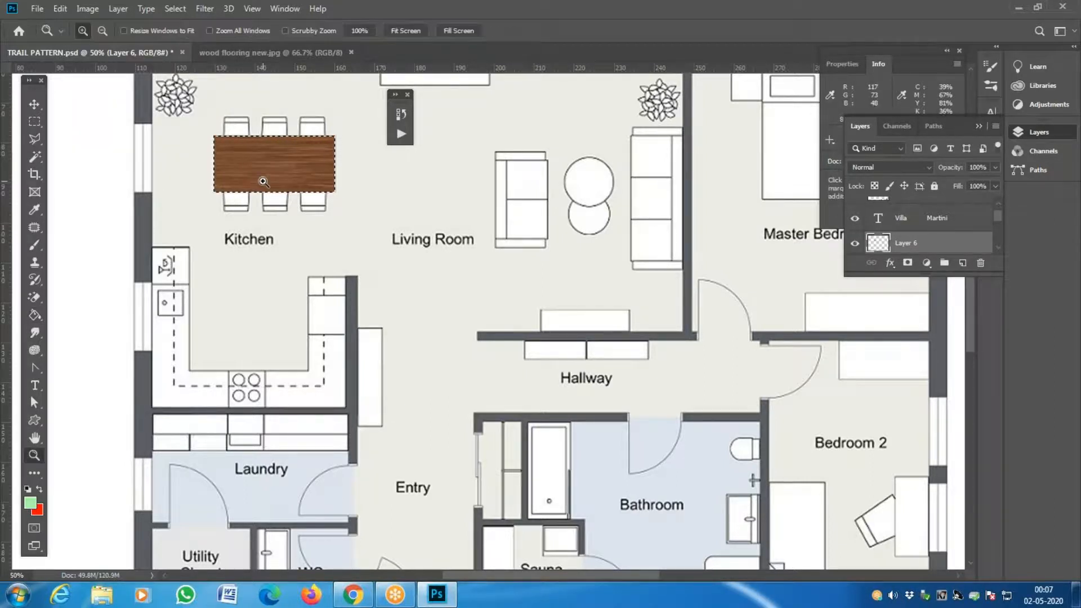
click(259, 163)
key(ctrl+d)
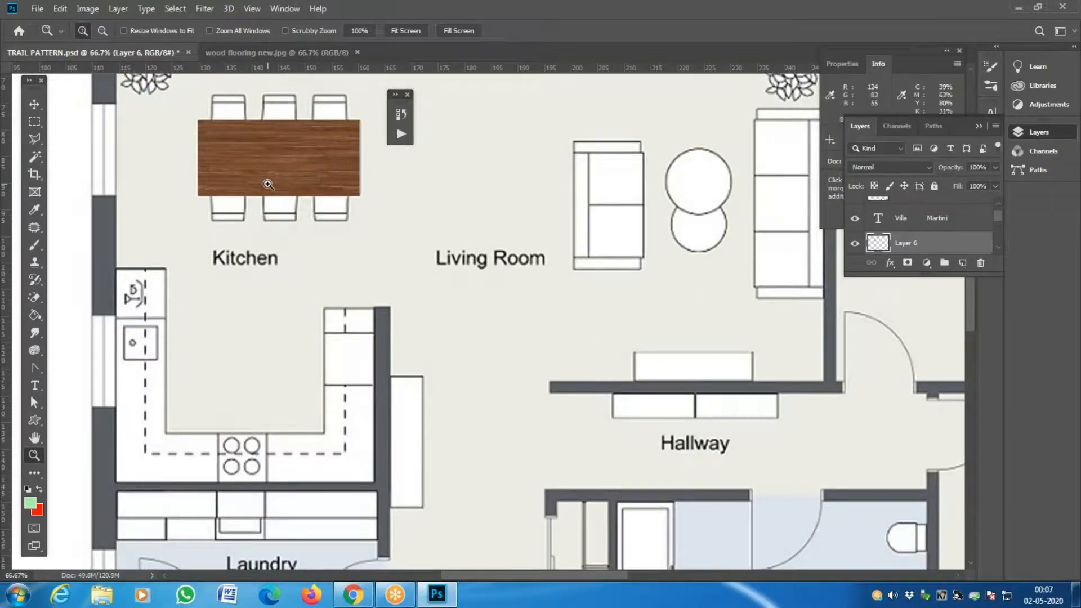
Step: Add a drop shadow to Layer 6 with the table top, repositioned to a 165° angle and 19 px distance
double_click(983, 244)
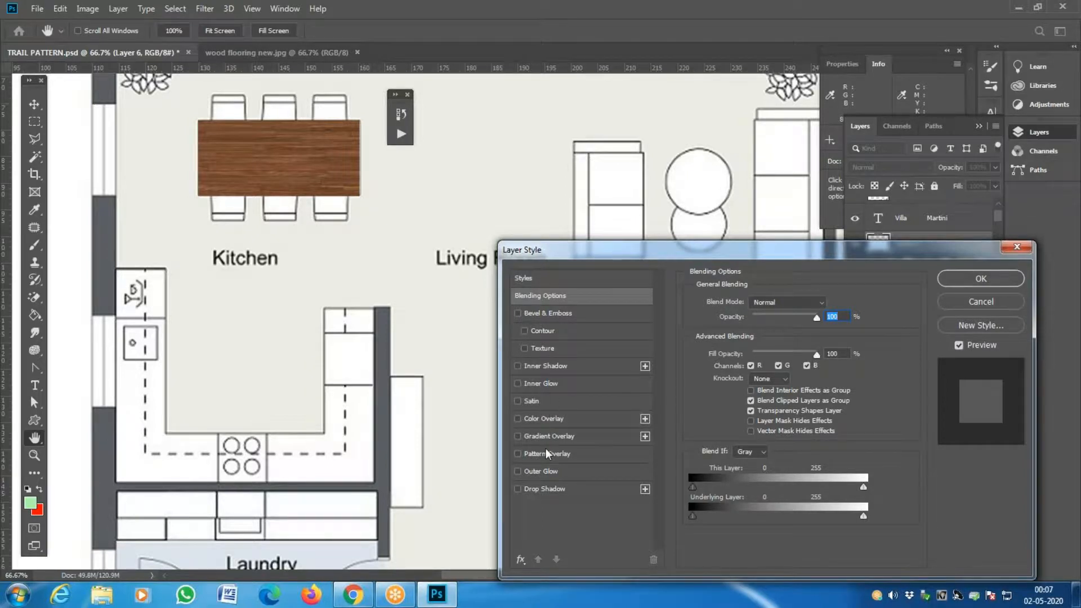
click(538, 490)
drag(691, 254, 649, 144)
drag(338, 200, 345, 195)
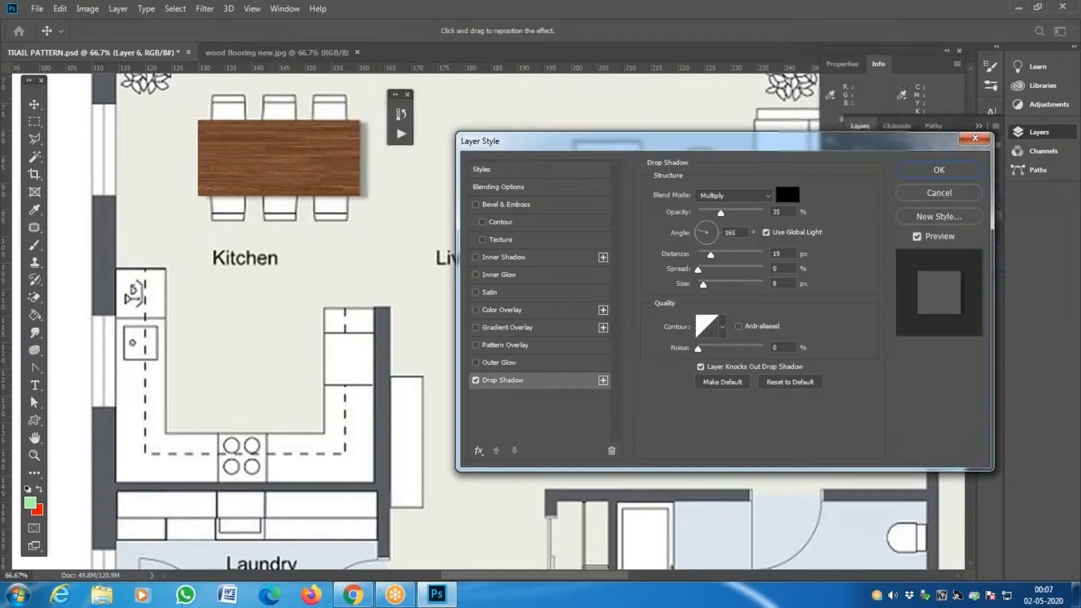
click(972, 178)
key(z)
click(280, 404)
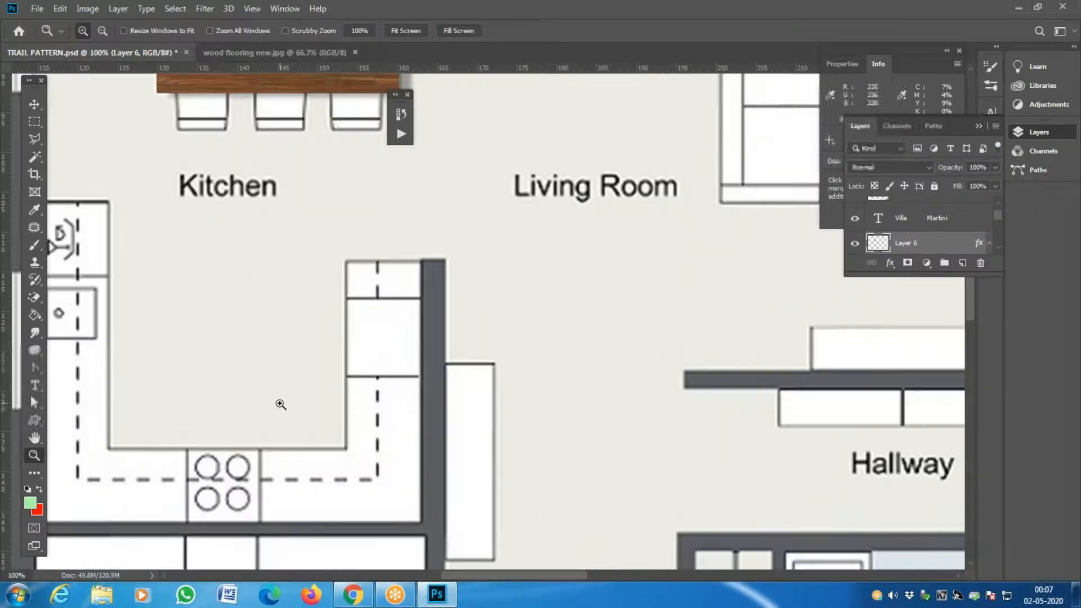
alt+click(289, 397)
alt+click(288, 397)
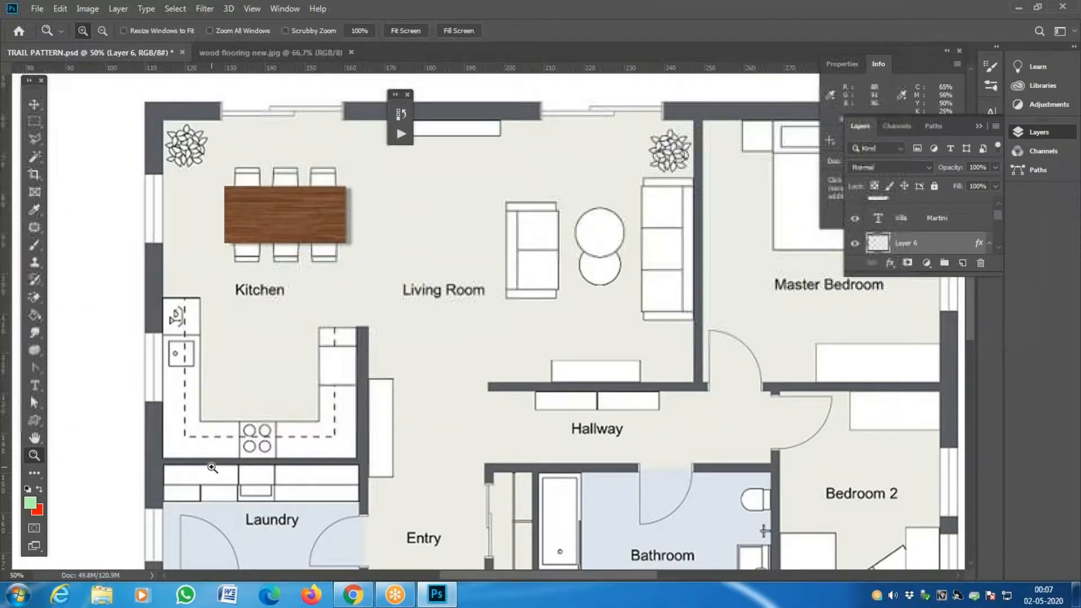
click(212, 467)
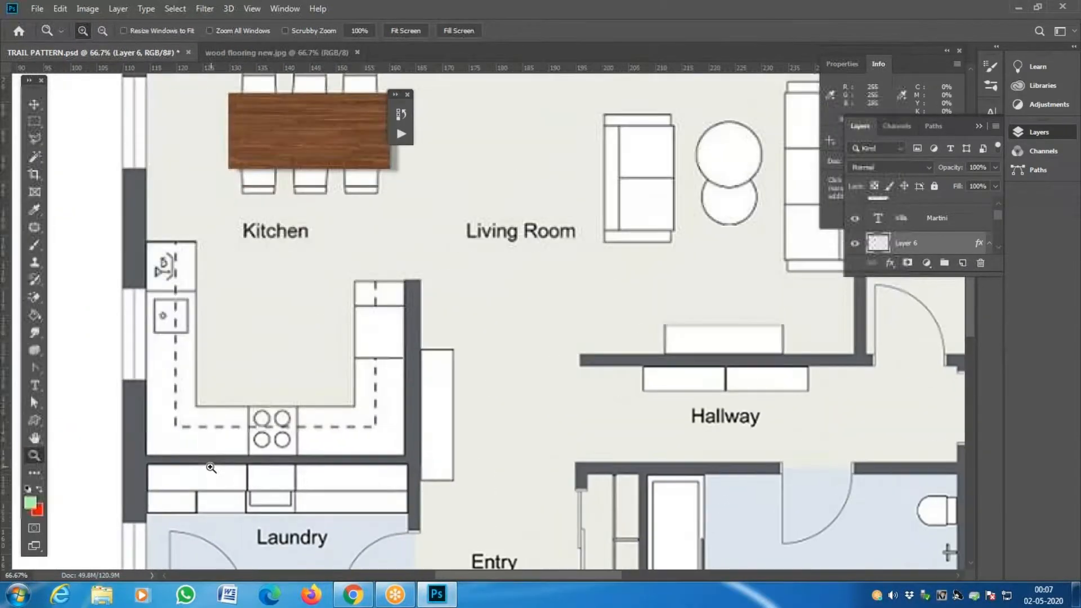
click(34, 138)
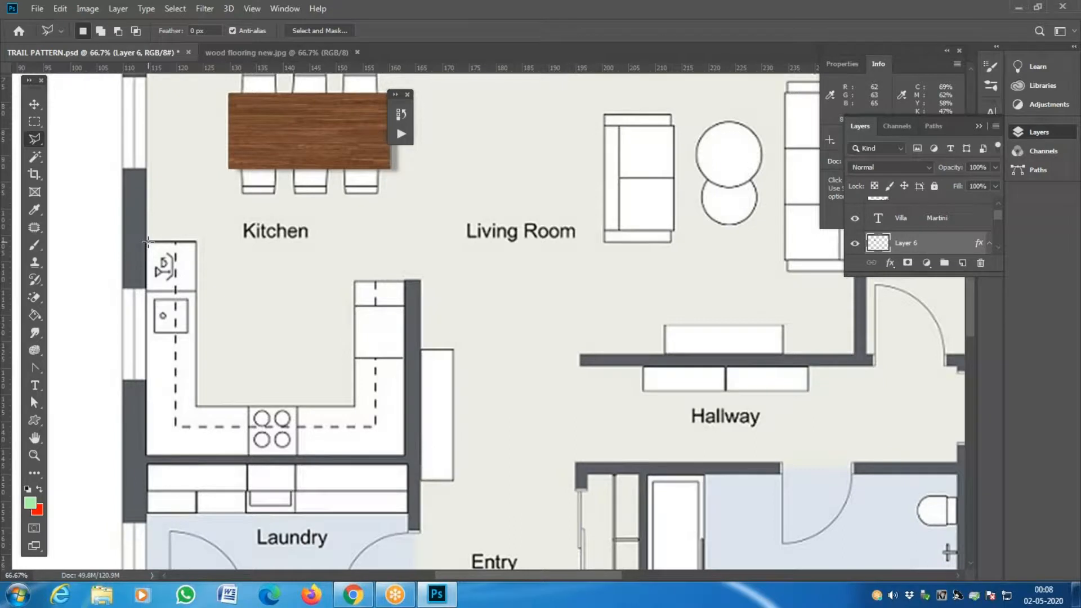
click(196, 244)
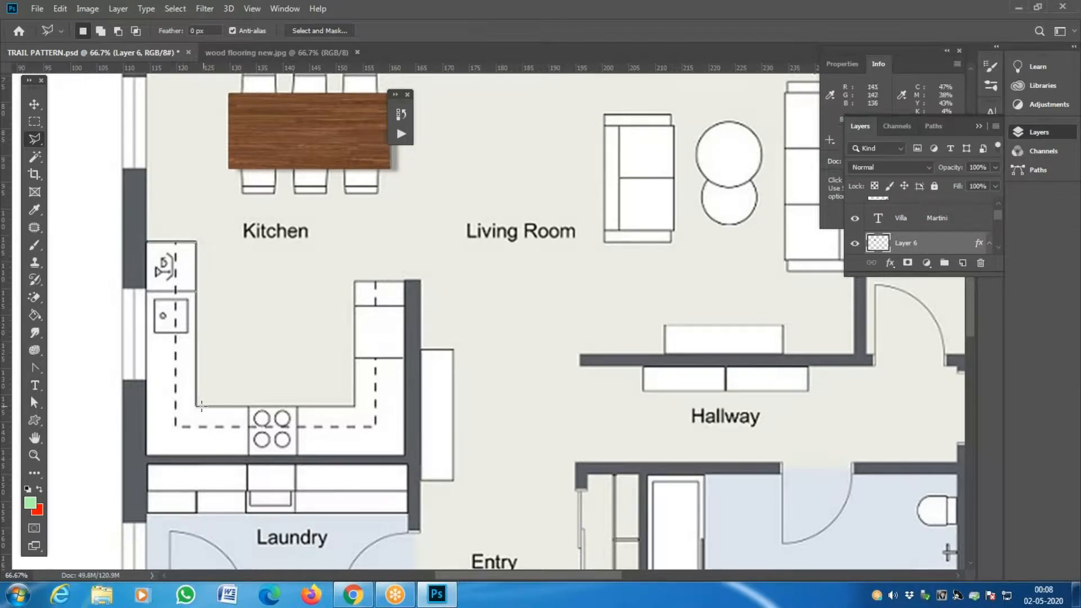
click(196, 405)
click(354, 406)
click(354, 277)
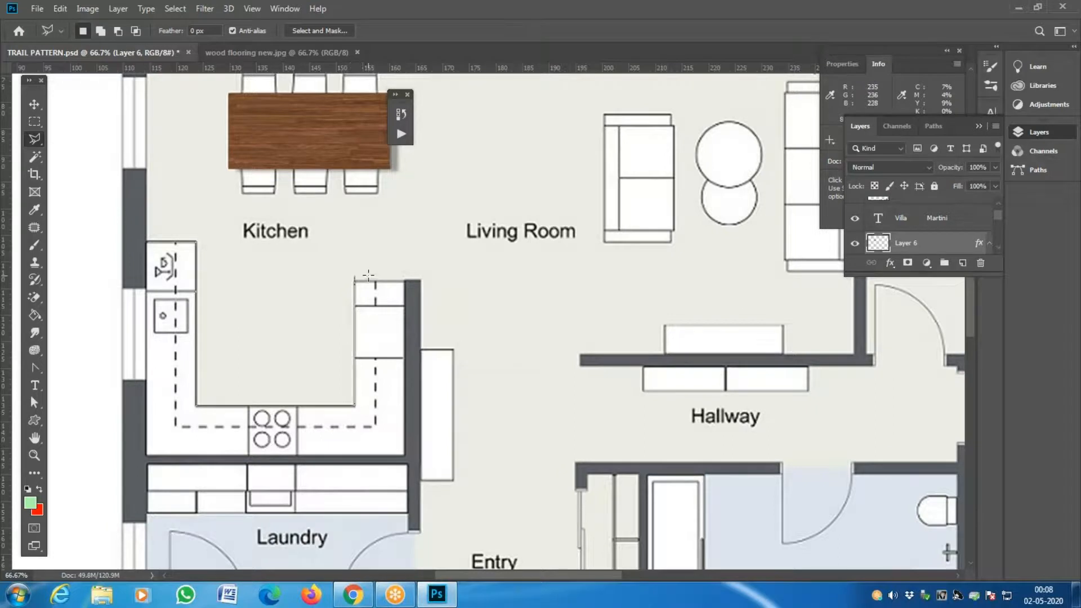
click(404, 280)
click(404, 455)
click(145, 453)
click(147, 241)
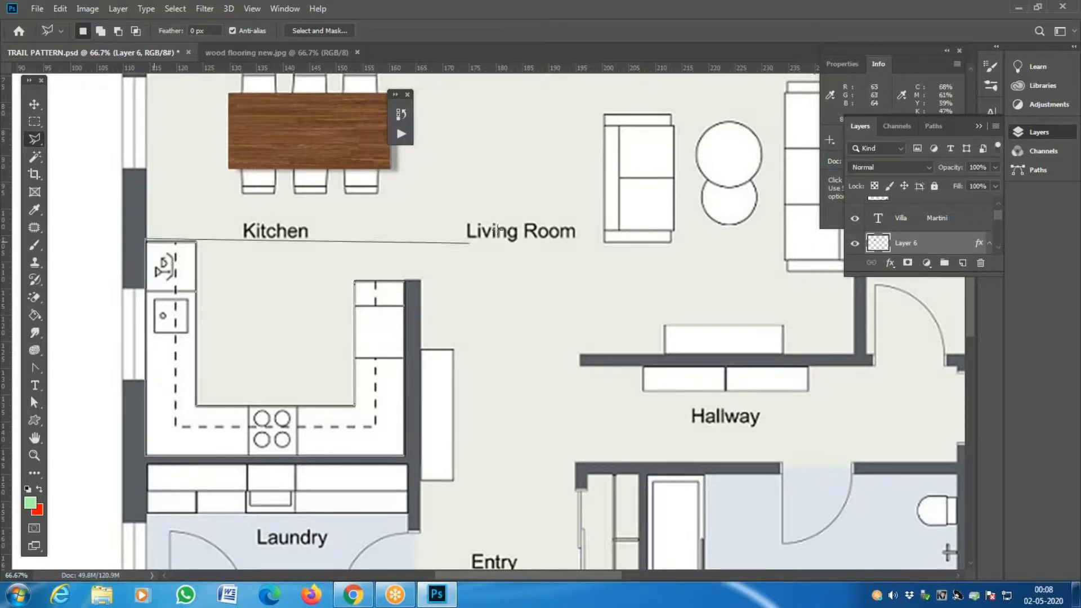
key(Escape)
Step: Undo the dining table's drop shadow and redo it
key(ctrl+z)
click(146, 242)
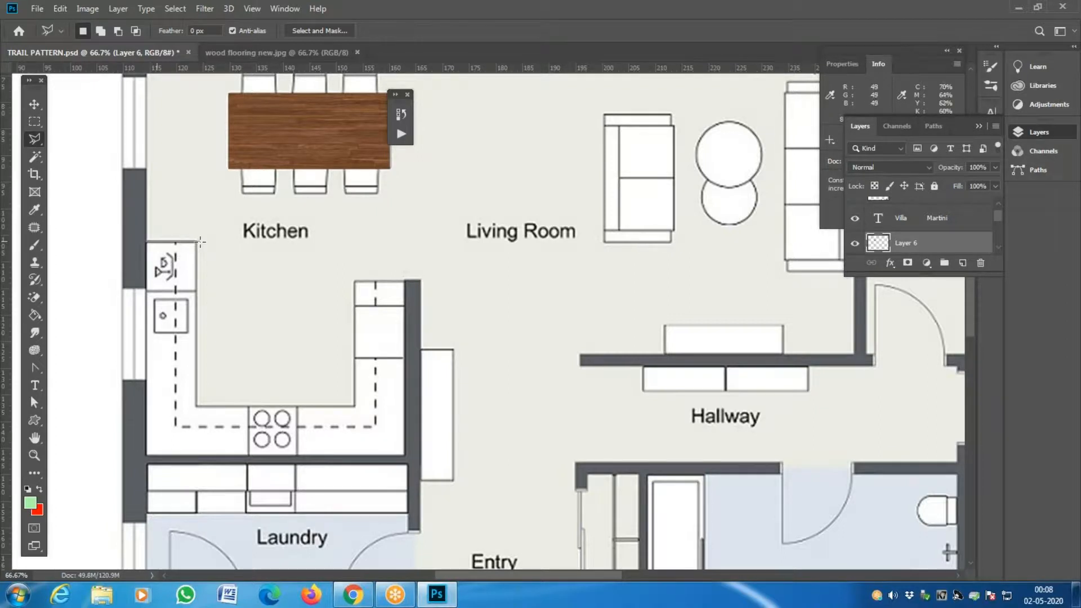
scroll(203, 248, up, 10)
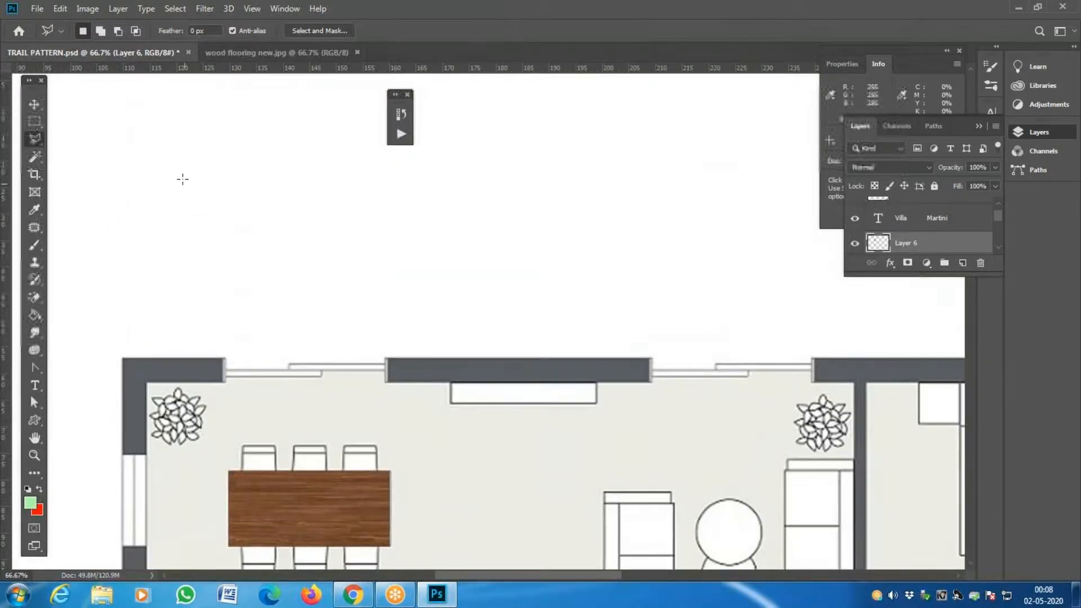
click(55, 9)
click(90, 33)
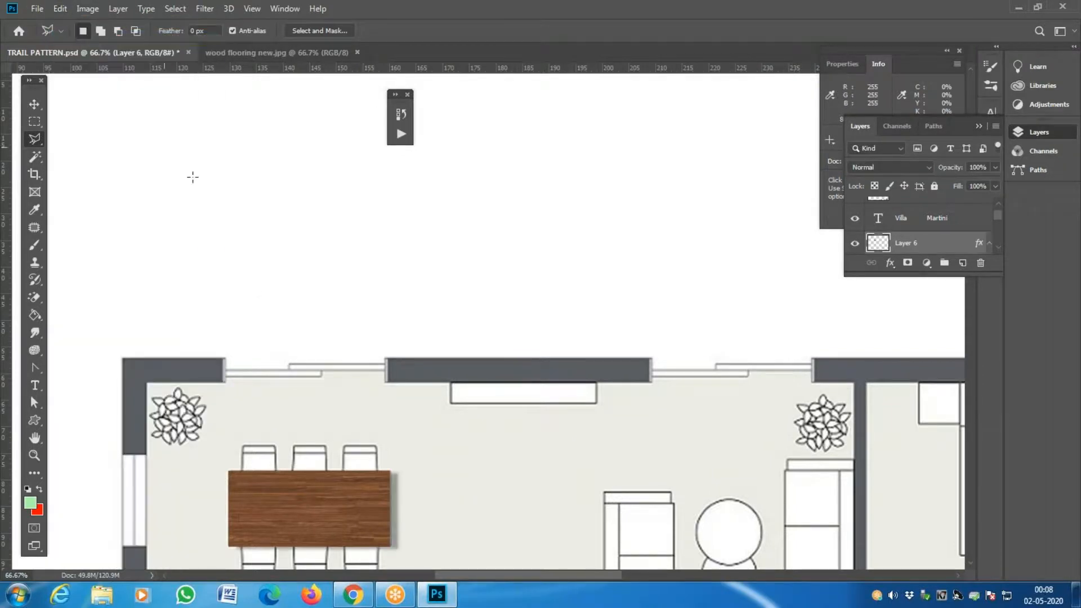
Step: Outline the U-shaped kitchen counter with a Polygonal Lasso selection and add a new layer for it
scroll(192, 177, down, 10)
mouse_move(316, 280)
mouse_down()
mouse_move(261, 236)
mouse_move(255, 248)
mouse_up()
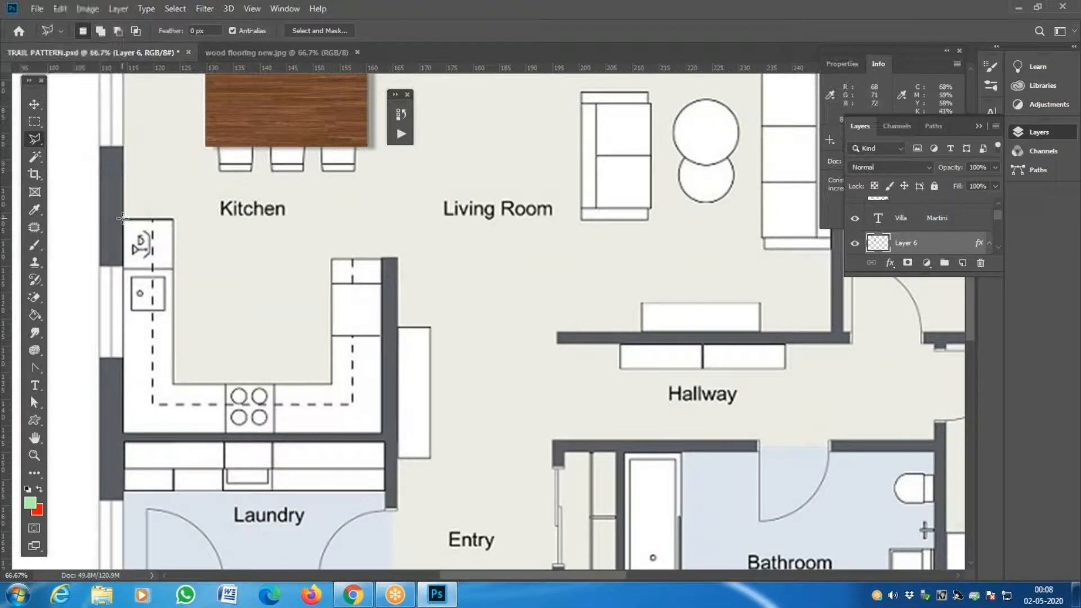
click(184, 385)
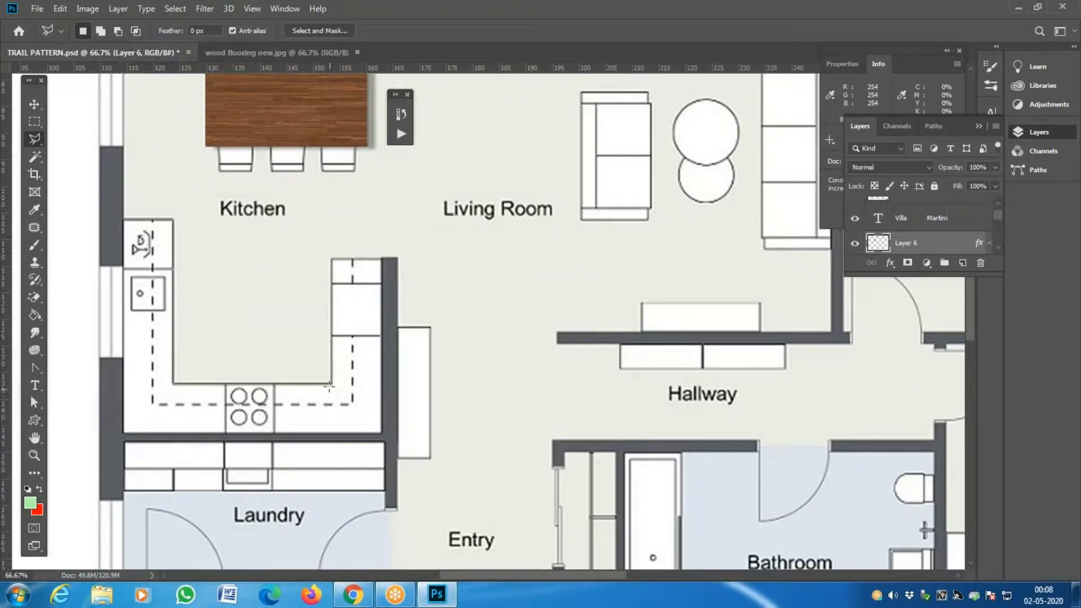
click(330, 385)
click(330, 259)
click(381, 432)
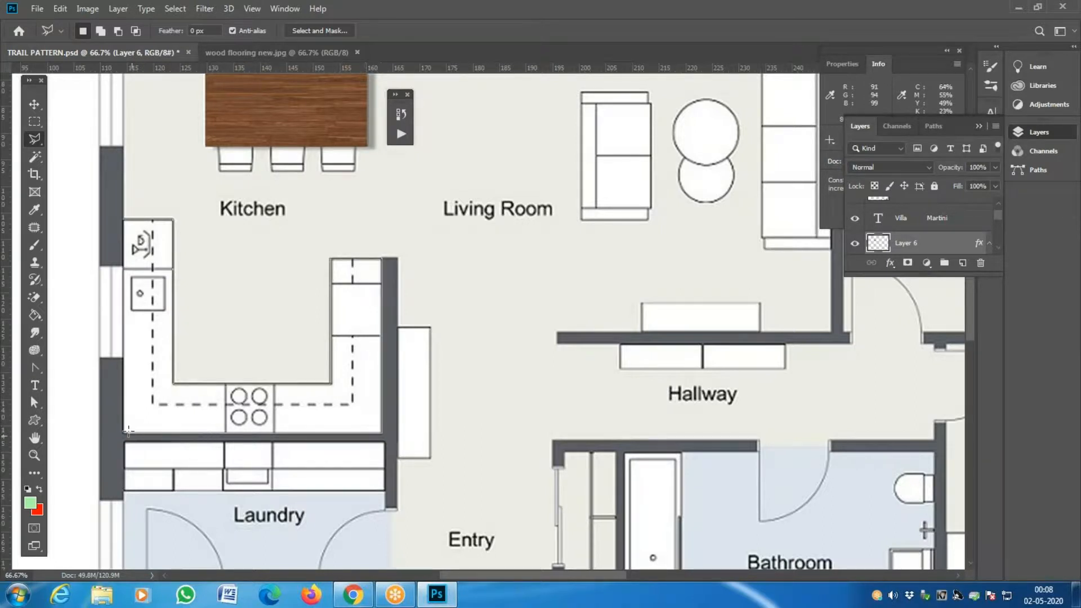
double_click(123, 433)
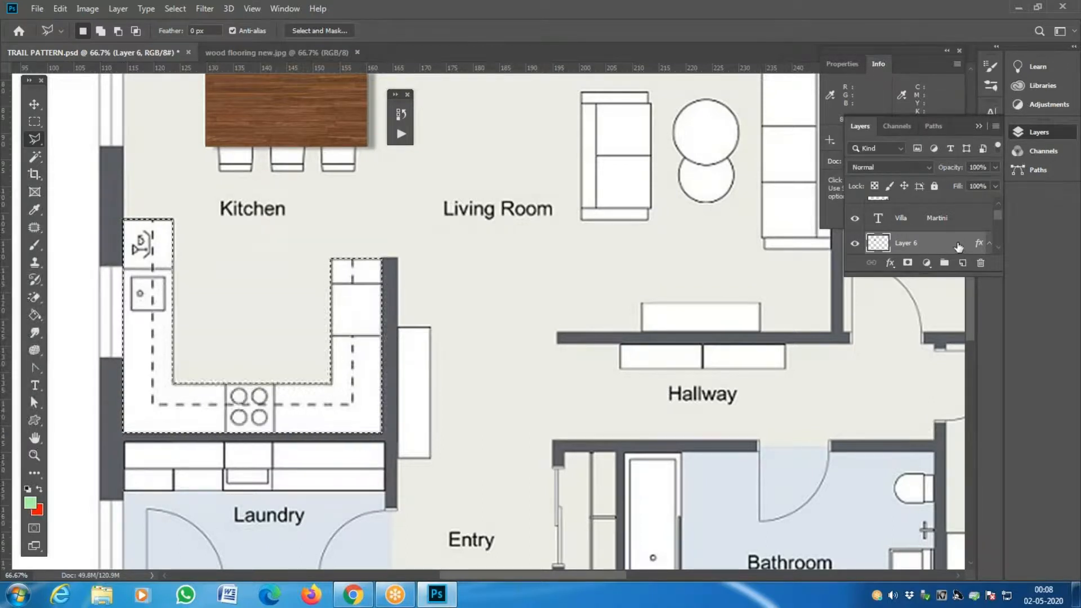
click(962, 263)
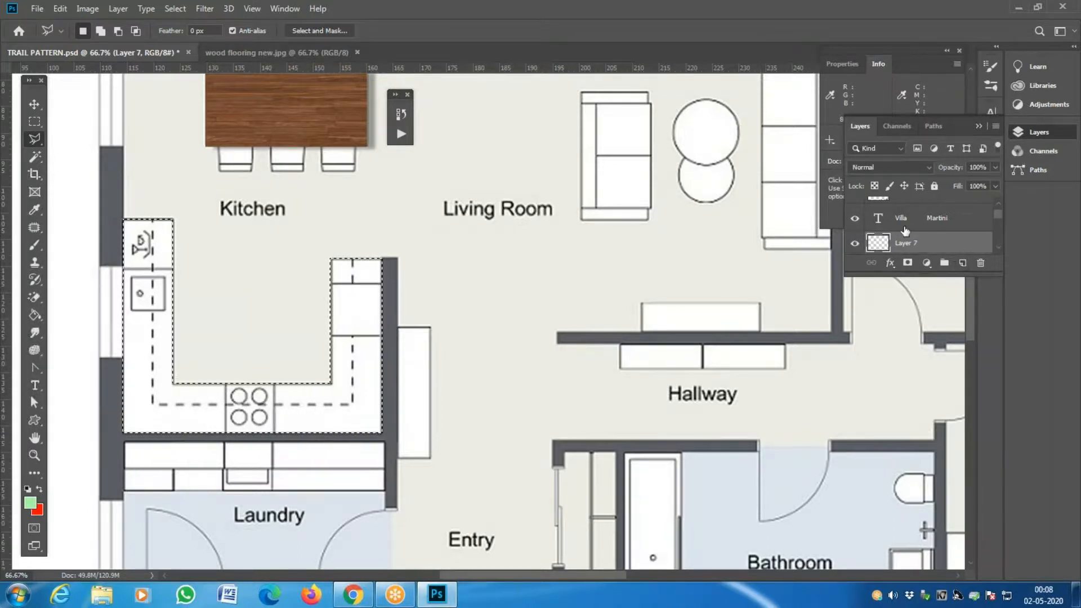
Step: Browse the MATERIALS folder for a texture image suitable for the kitchen counter, previewing marble and wood files
click(36, 8)
click(50, 32)
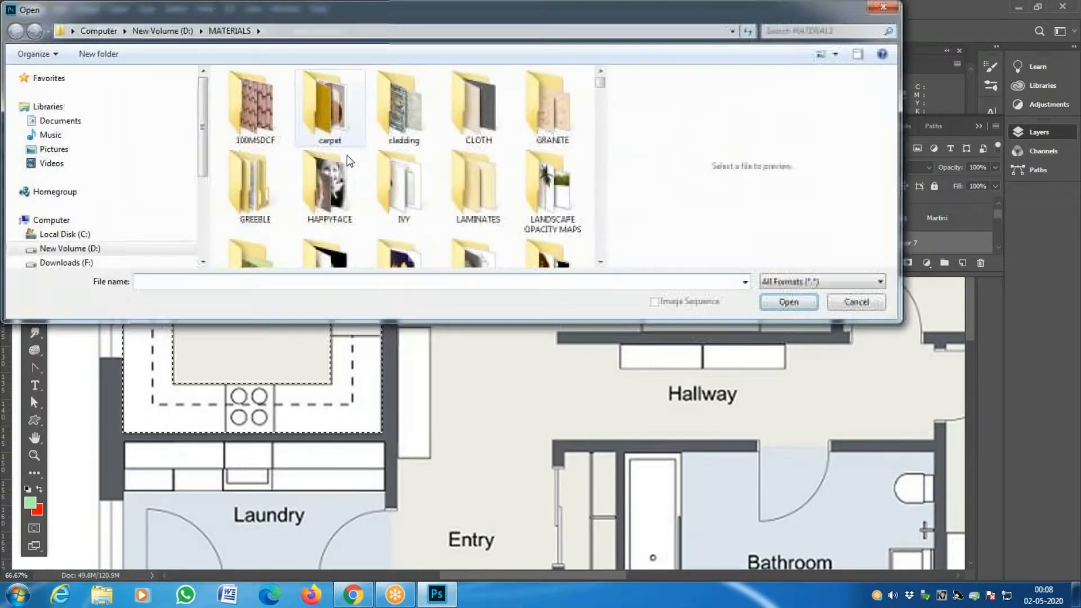
click(478, 116)
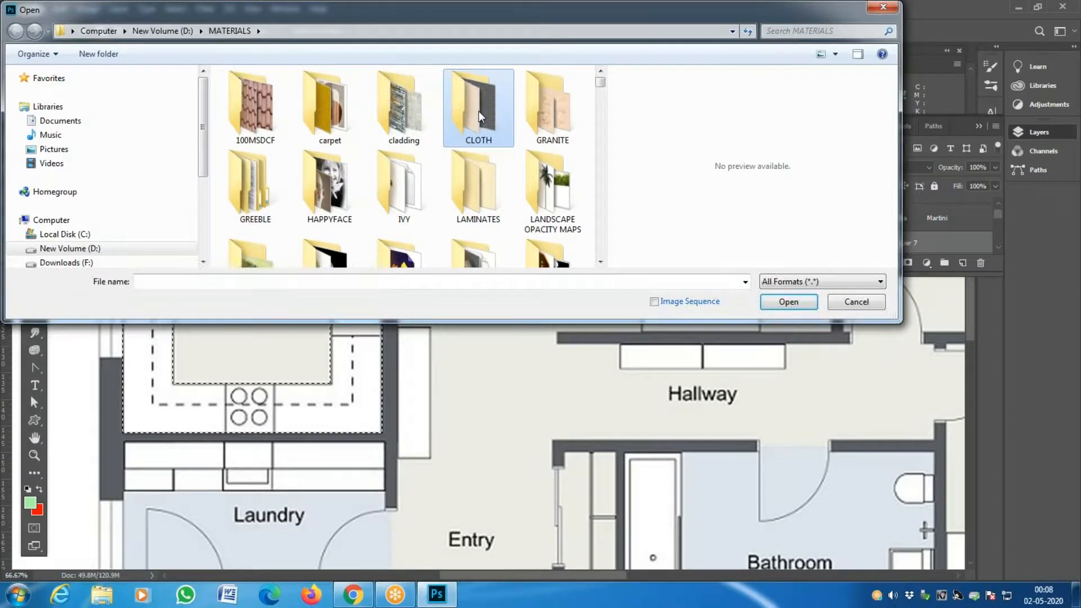
scroll(478, 110, down, 10)
click(489, 118)
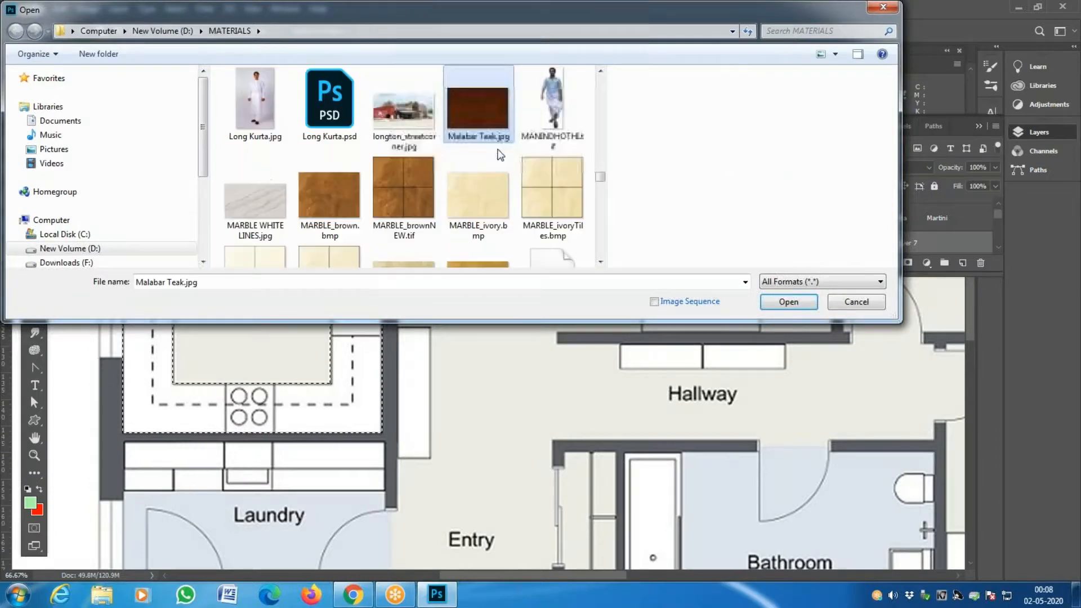
click(485, 201)
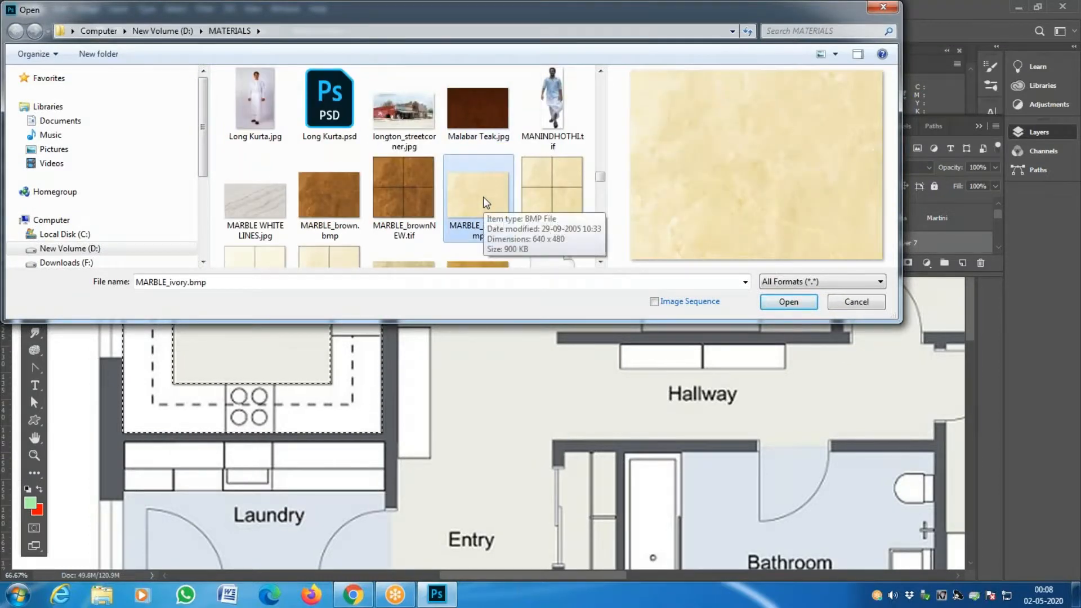
scroll(483, 197, down, 3)
scroll(526, 174, down, 5)
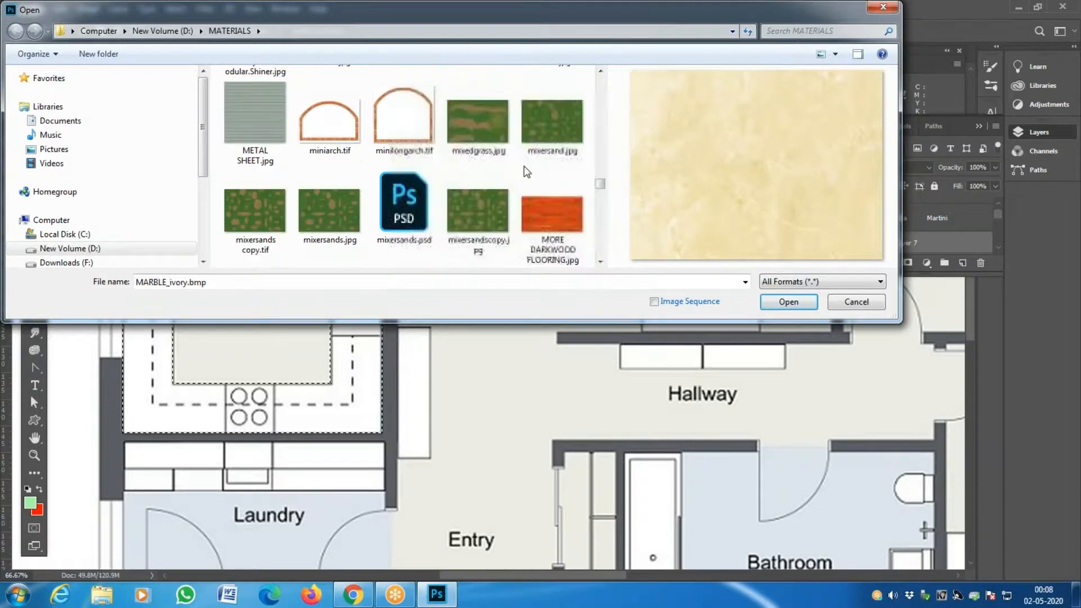
click(458, 132)
scroll(460, 127, up, 5)
scroll(502, 147, down, 2)
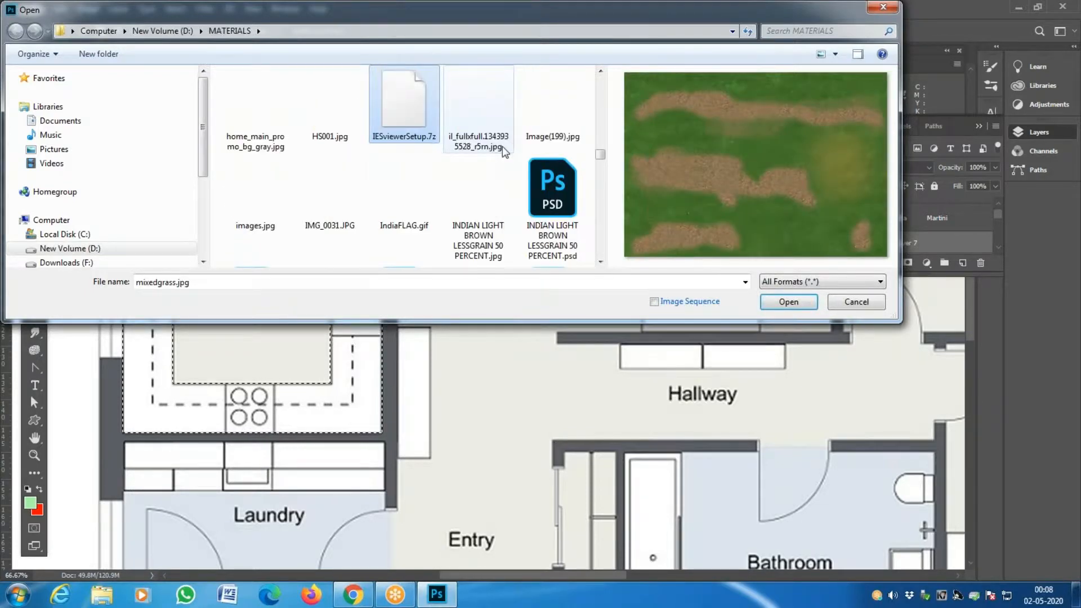
key(Right)
key(Right)
key(Right)
key(Right)
key(Right)
key(Right)
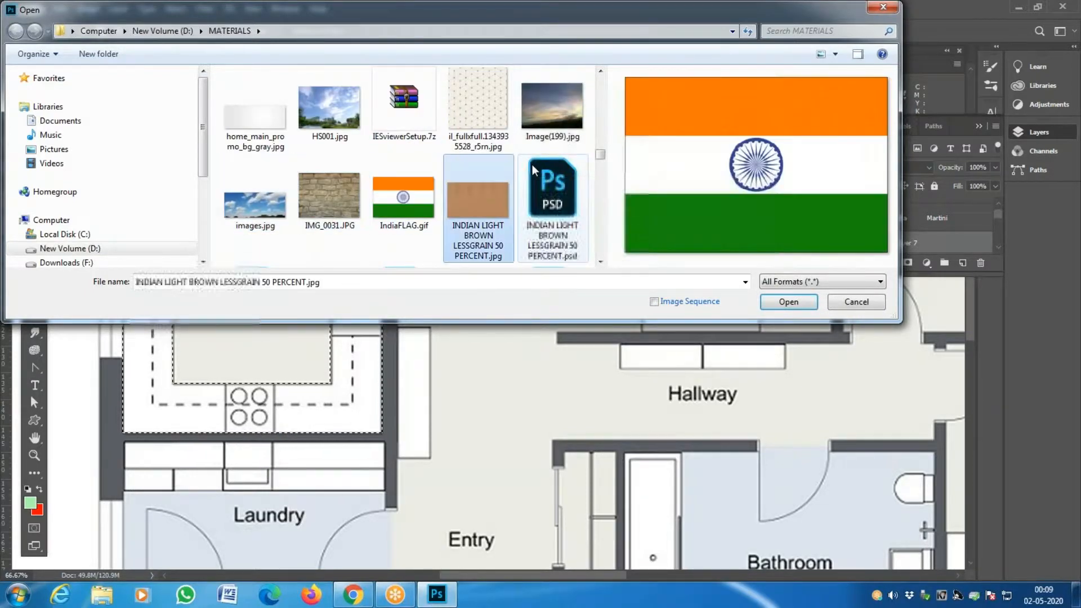
key(Right)
key(Right)
key(Right)
key(Right)
key(Right)
key(Right)
key(Right)
key(Right)
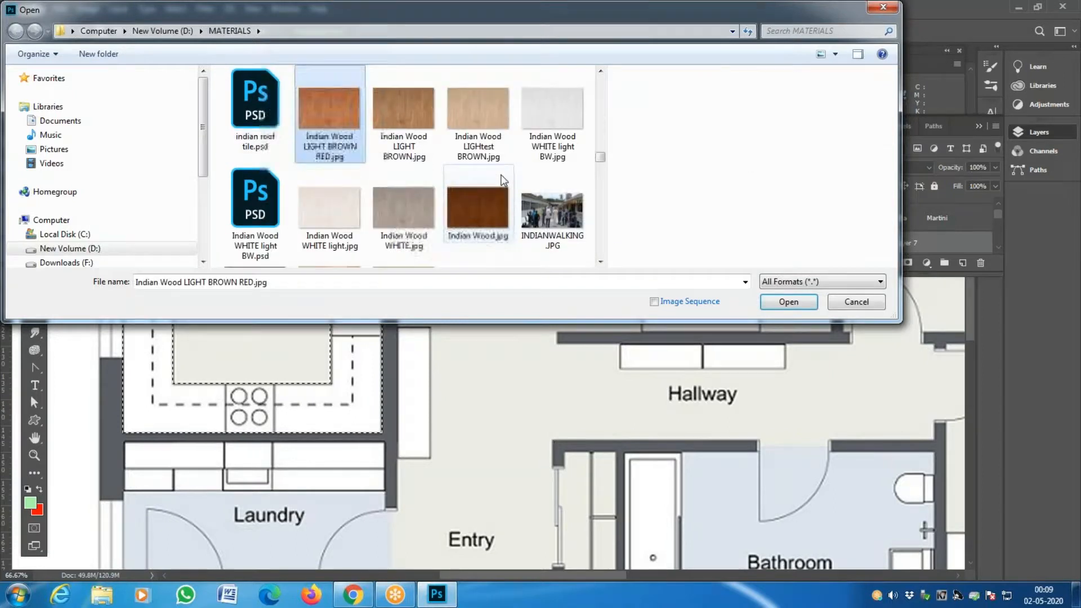
Step: Try looking up files whose names start with MARBLE in the MATERIALS folder, clearing the entry again
click(394, 281)
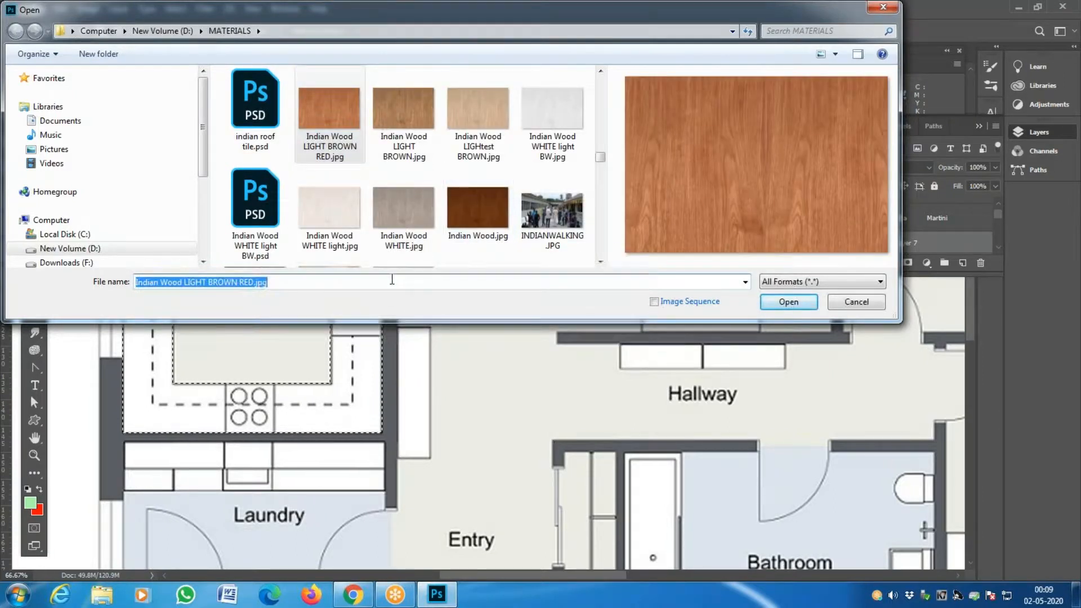
text(MARBLE)
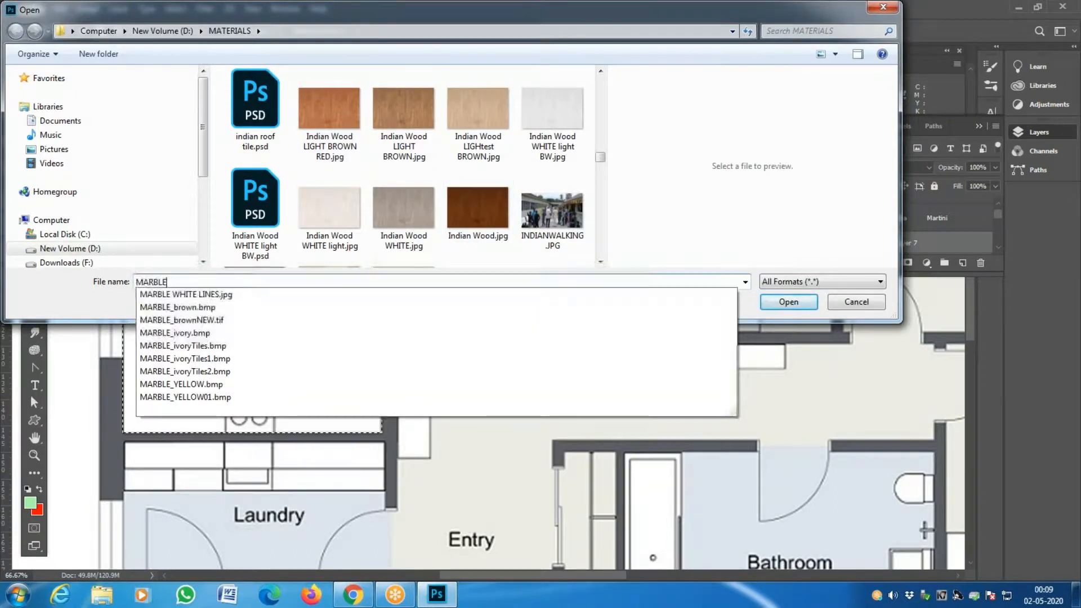
key(BackSpace)
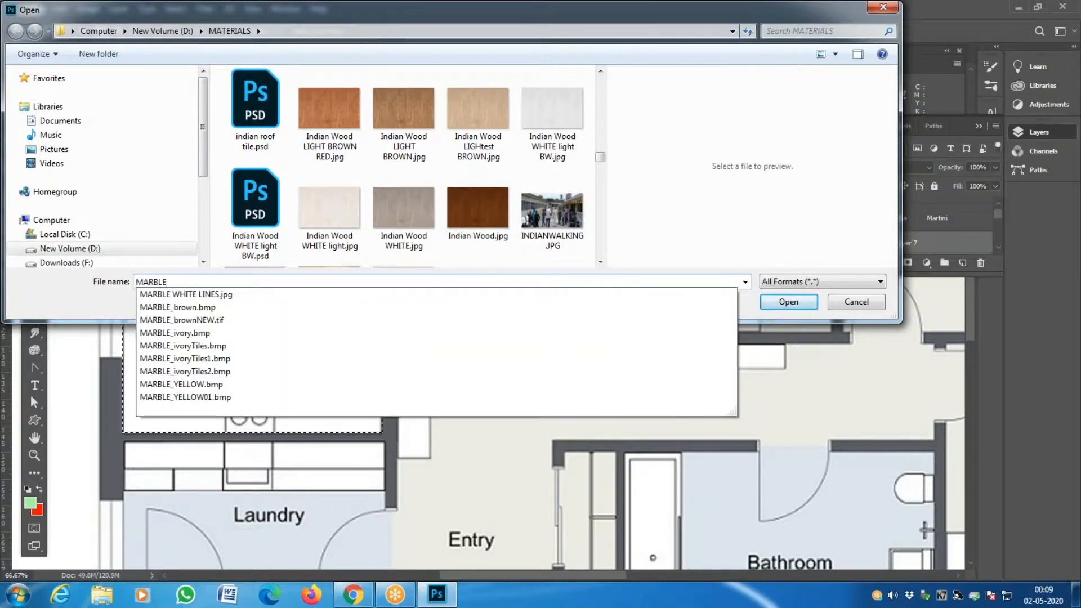
key(BackSpace)
key(BackSpace)
key(BackSpace)
key(BackSpace)
key(BackSpace)
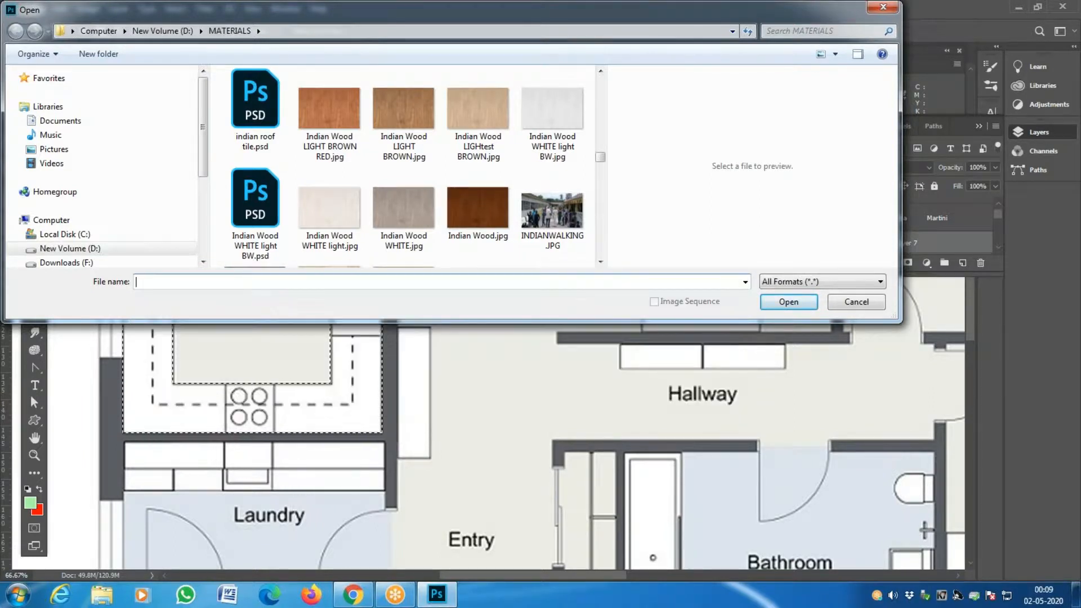
Step: Look up file names starting with ITAL and open Italian Marble.jpg from the MATERIALS folder
text(ITAL)
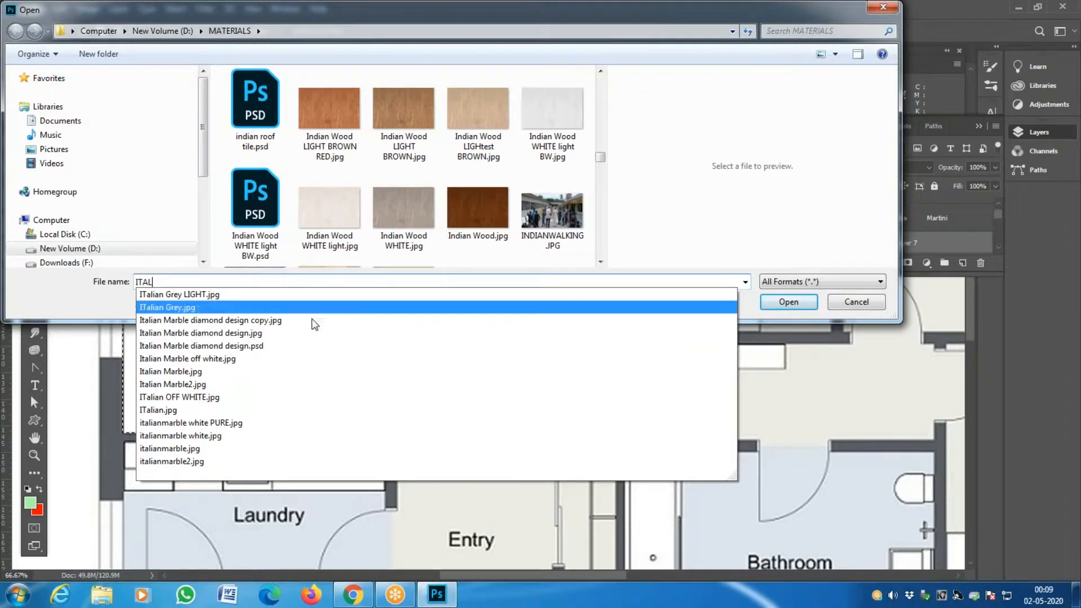
click(252, 372)
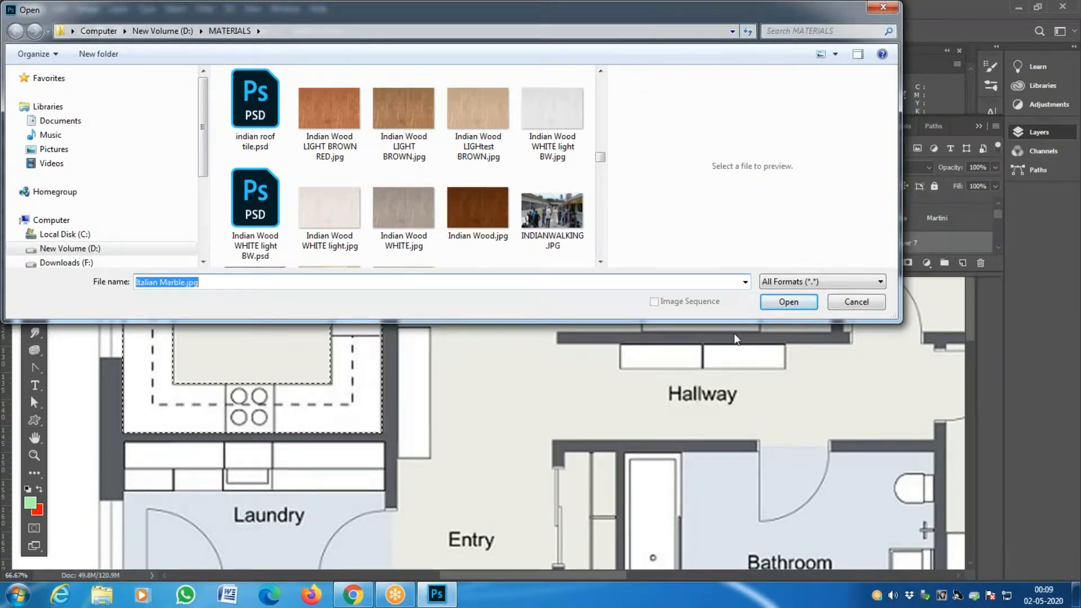
click(802, 307)
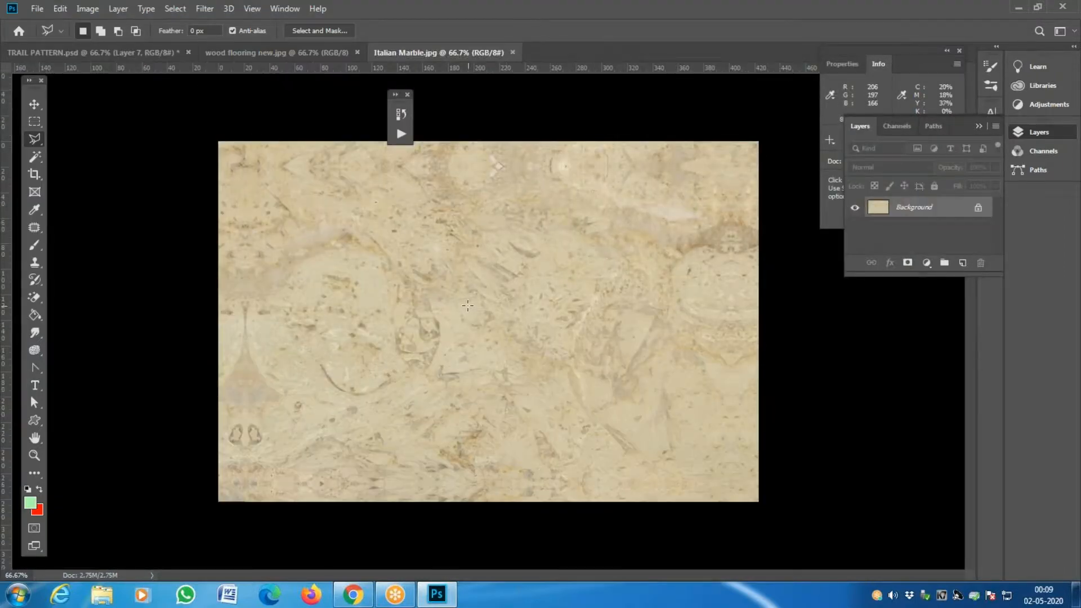
Step: Select the entire Italian Marble.jpg image and define it as a pattern named Italian Marble
key(ctrl+a)
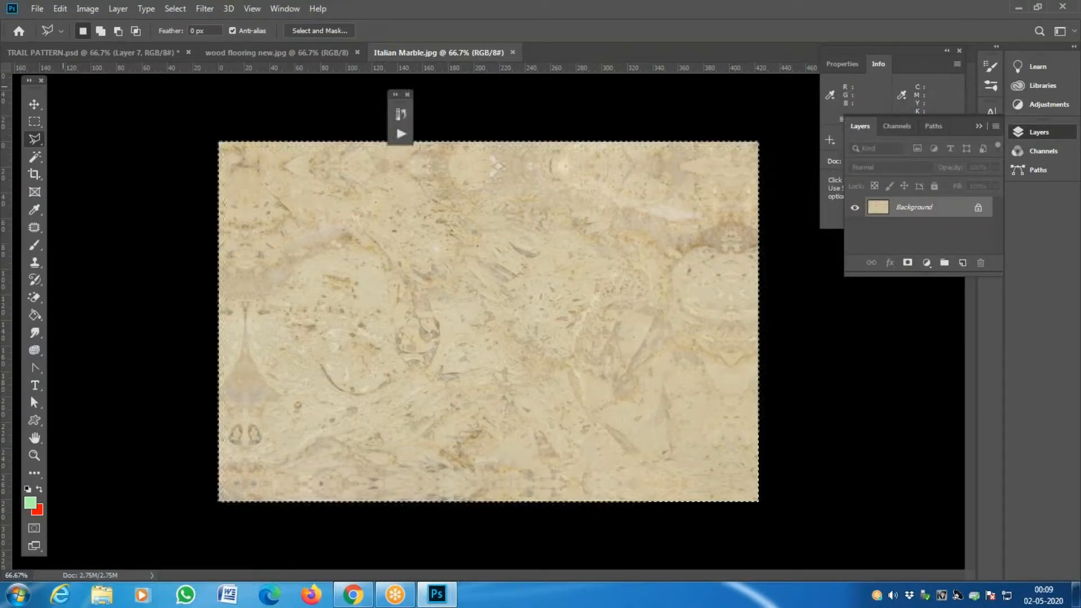
click(35, 121)
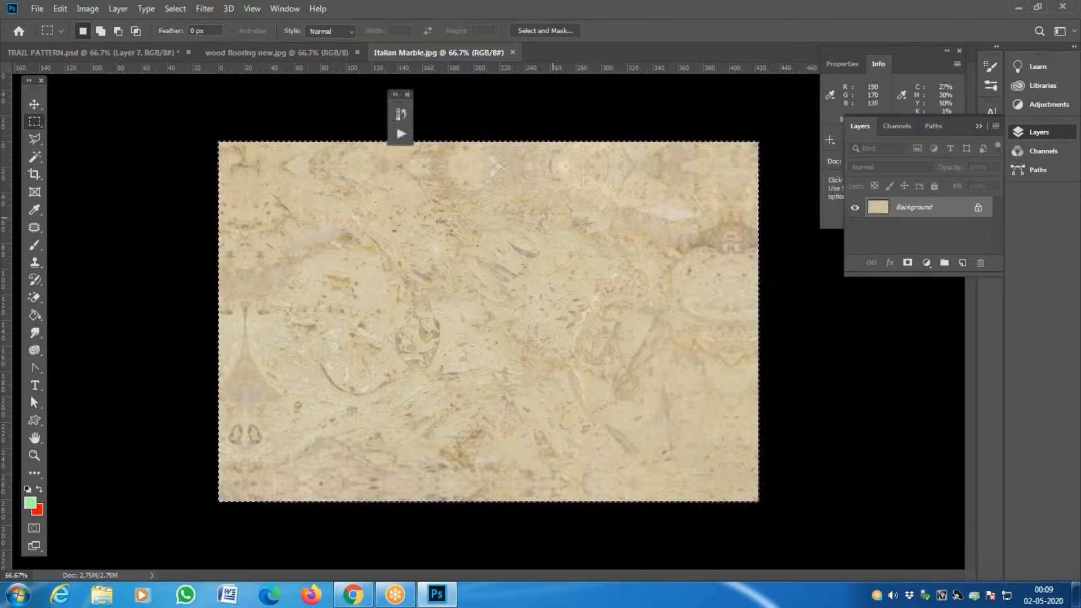
click(60, 8)
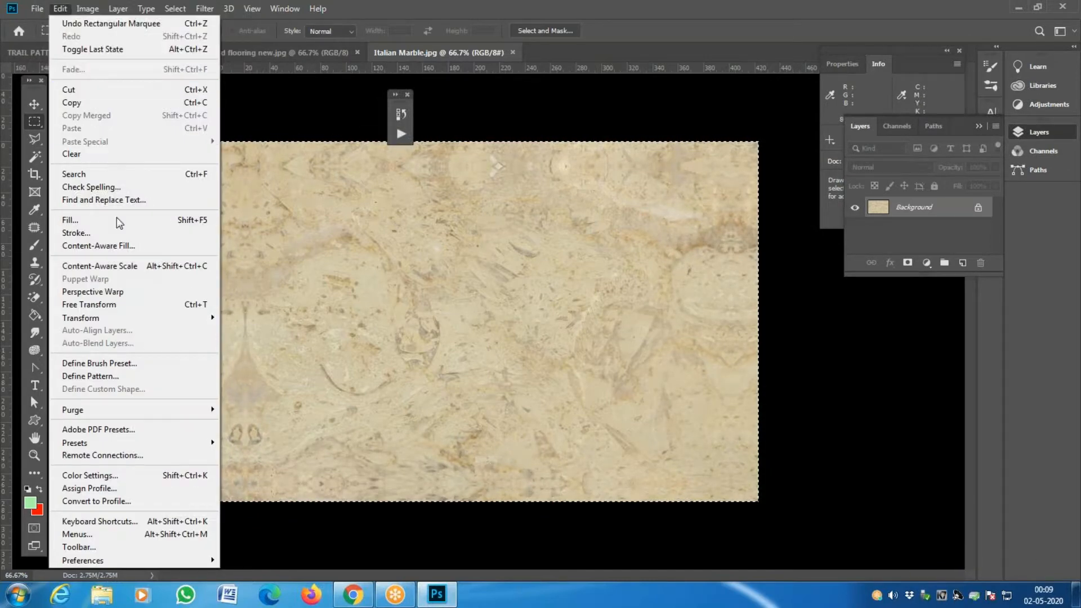
click(128, 374)
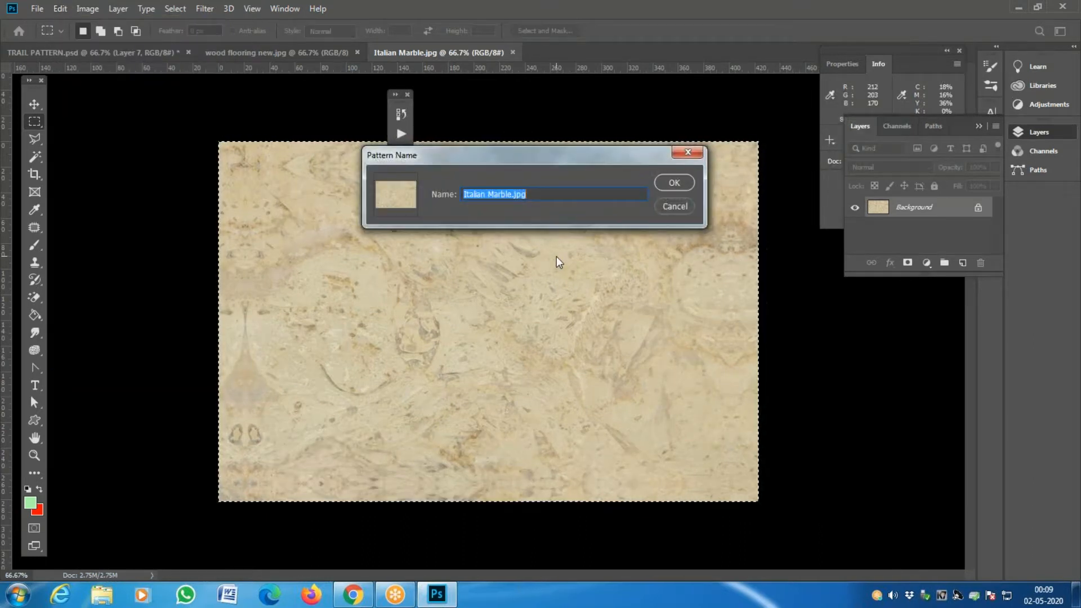
key(End)
key(BackSpace)
key(BackSpace)
key(BackSpace)
key(BackSpace)
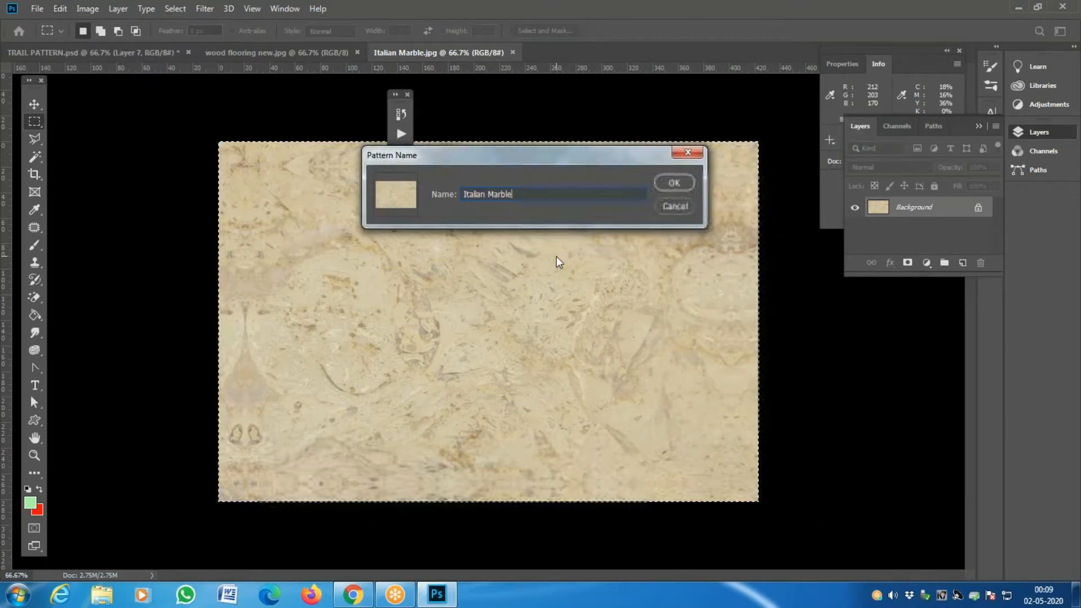
key(Return)
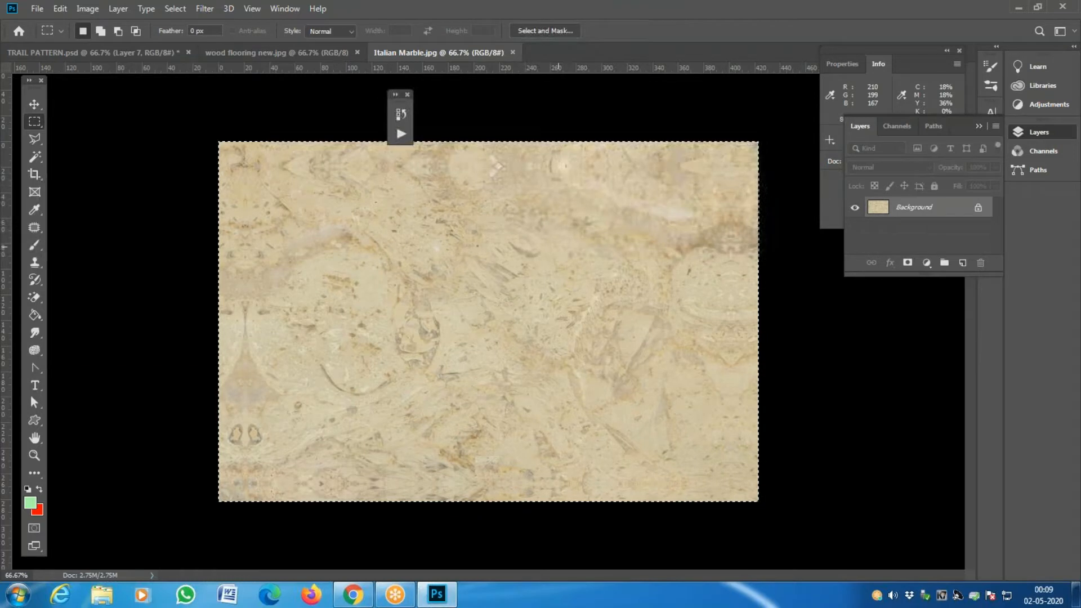
Step: In TRAIL PATTERN.psd, fill the selected U-shaped kitchen counter on Layer 7 with the Italian Marble pattern using the Paint Bucket
click(124, 52)
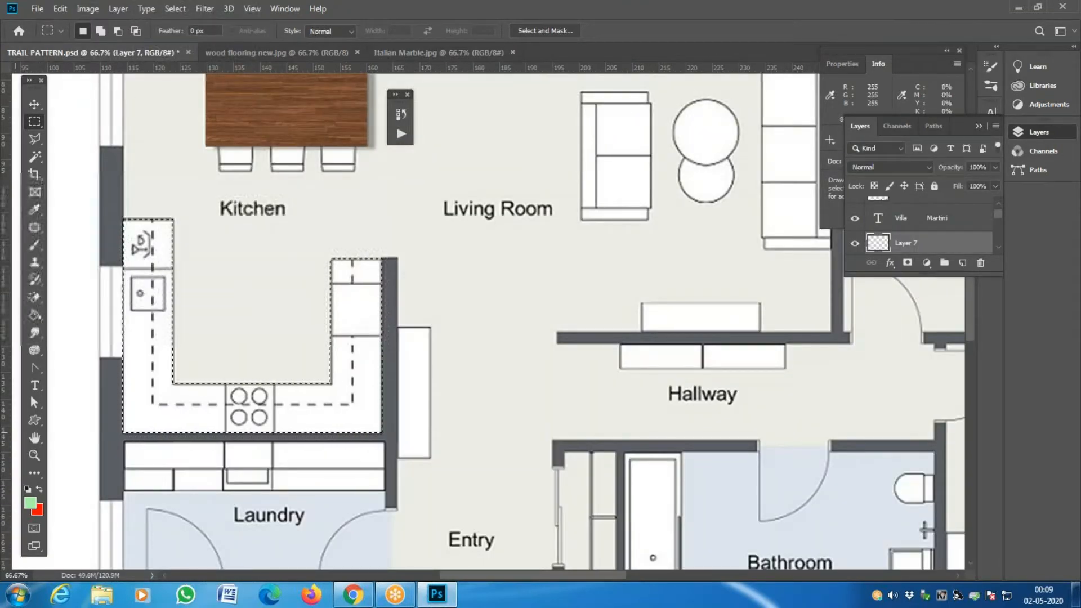
click(34, 315)
click(123, 33)
click(124, 36)
click(154, 32)
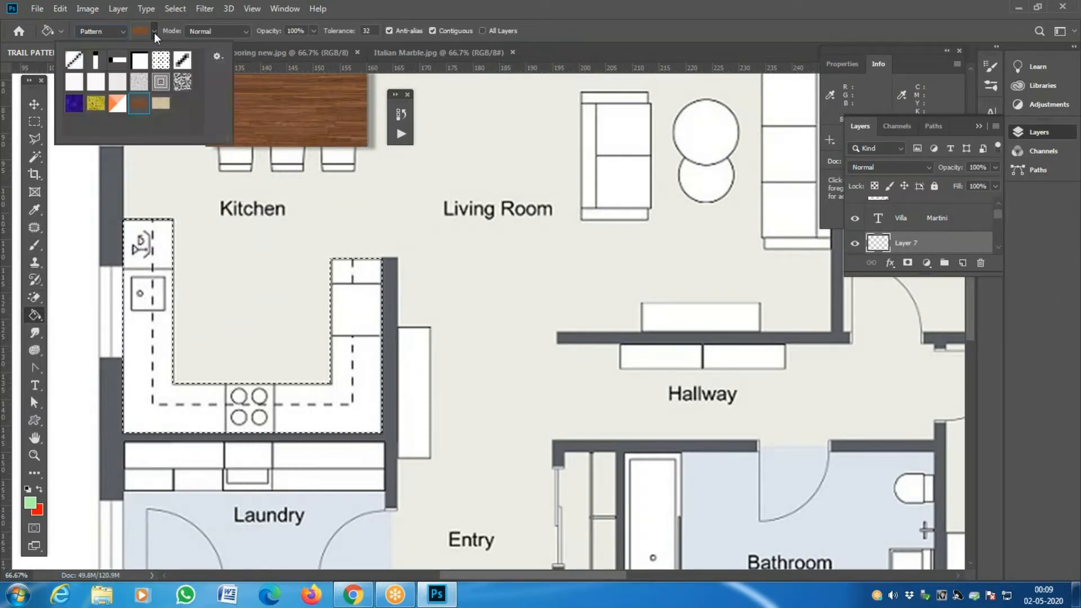
click(164, 104)
click(166, 103)
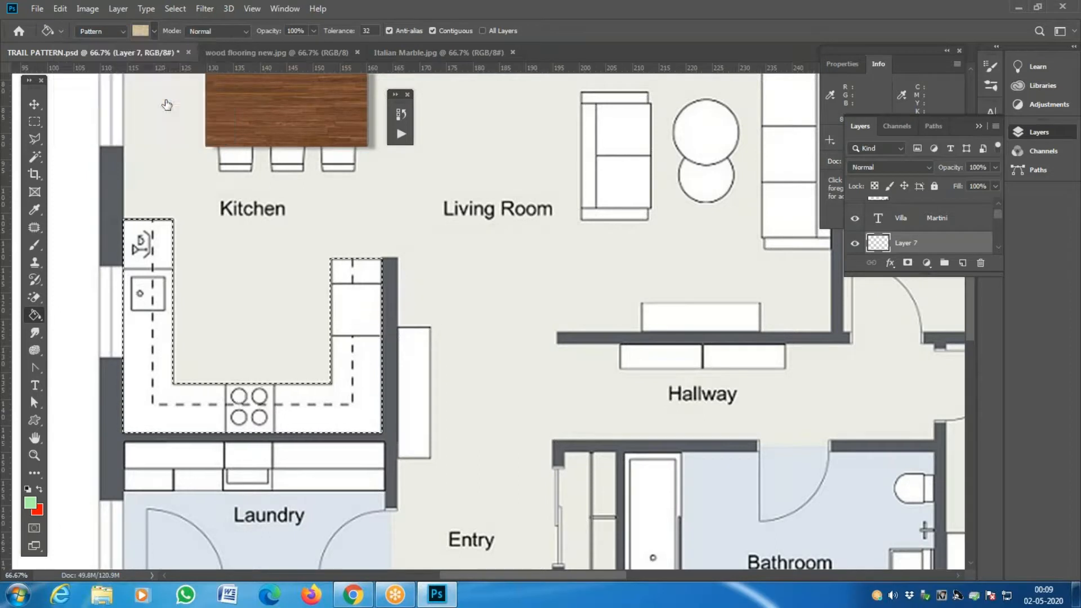
click(333, 400)
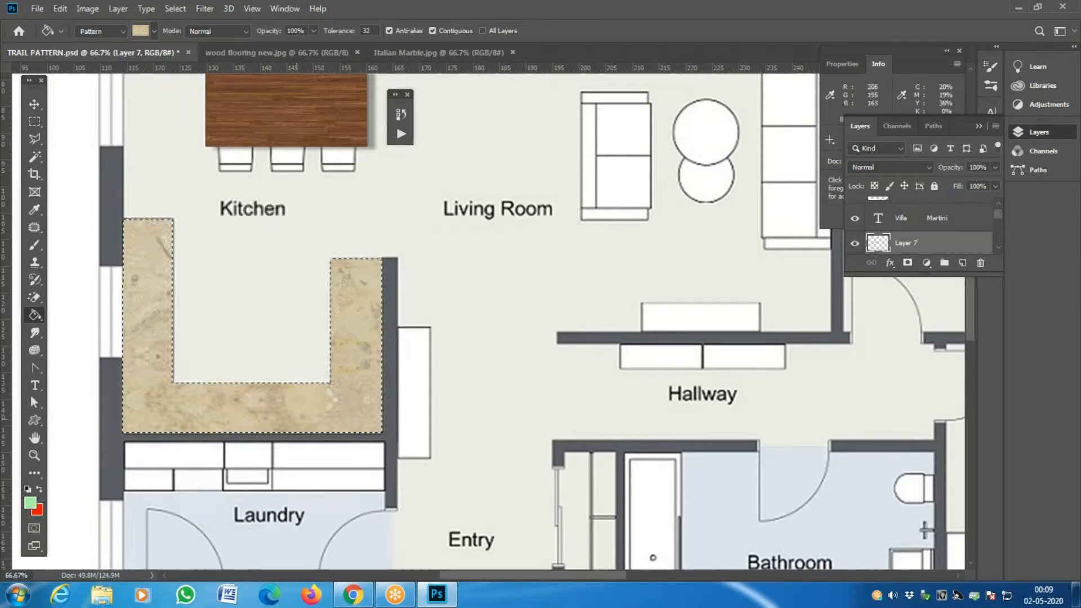
Step: Add a drop shadow to Layer 7 with the kitchen counter, repositioned to a -90° angle and 16 px distance, and deselect
double_click(981, 246)
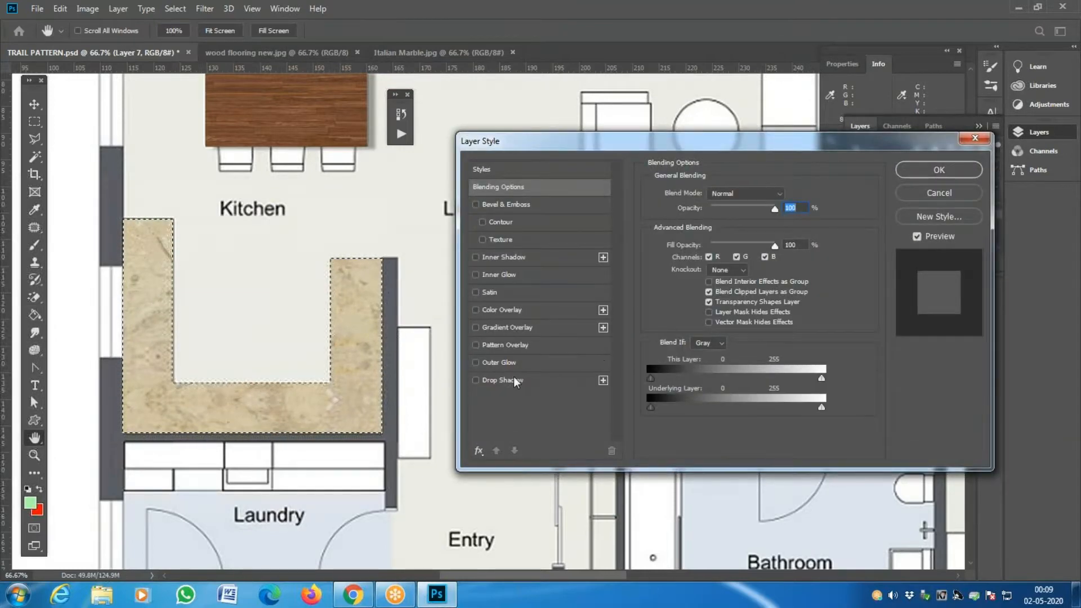
click(514, 381)
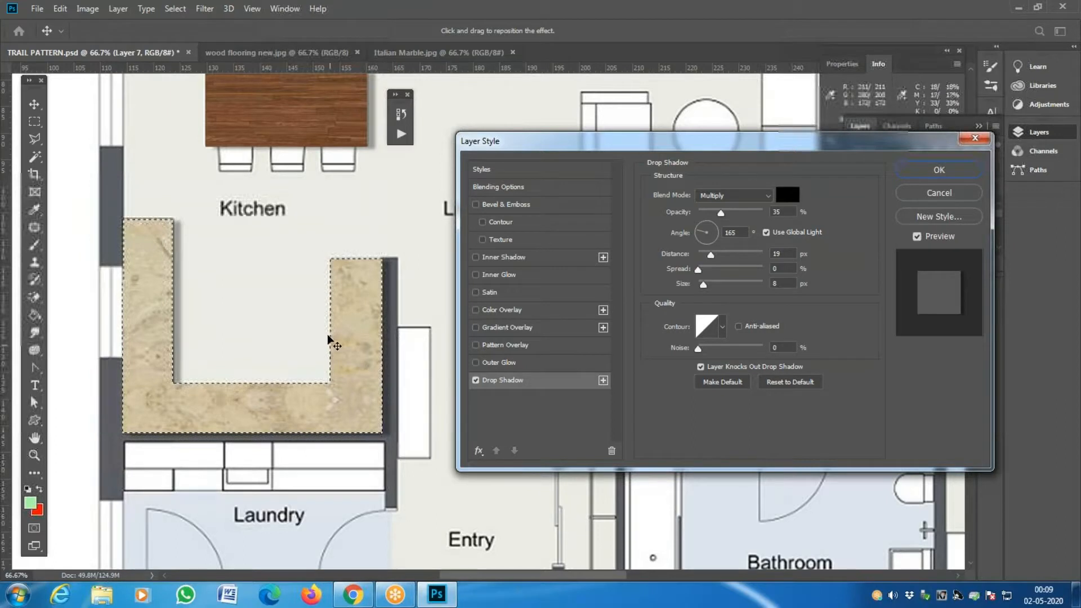
mouse_move(268, 366)
mouse_down()
mouse_move(273, 355)
mouse_move(261, 357)
mouse_up()
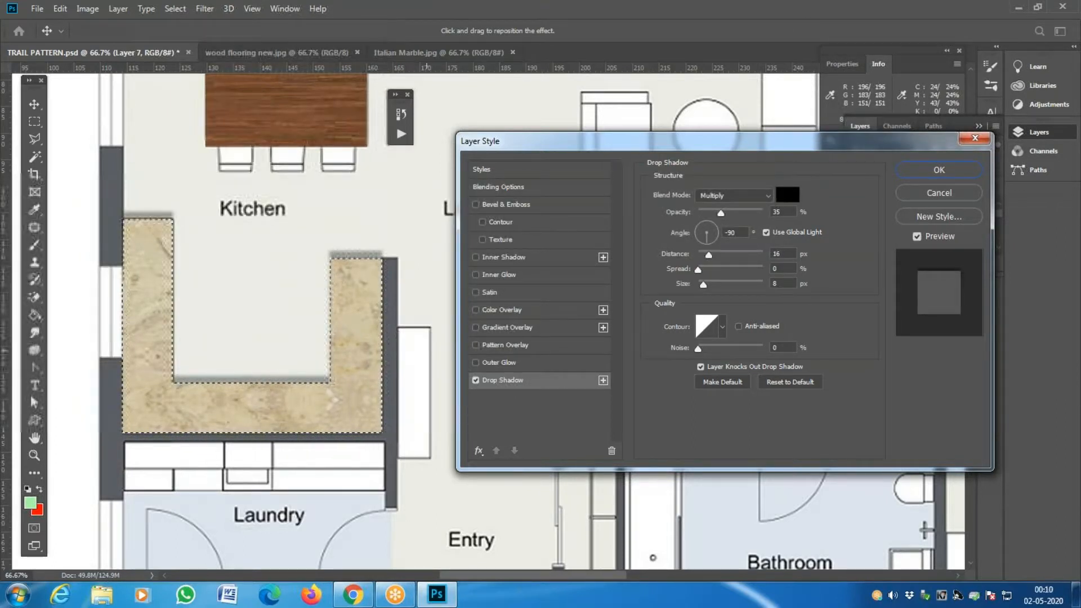
click(938, 171)
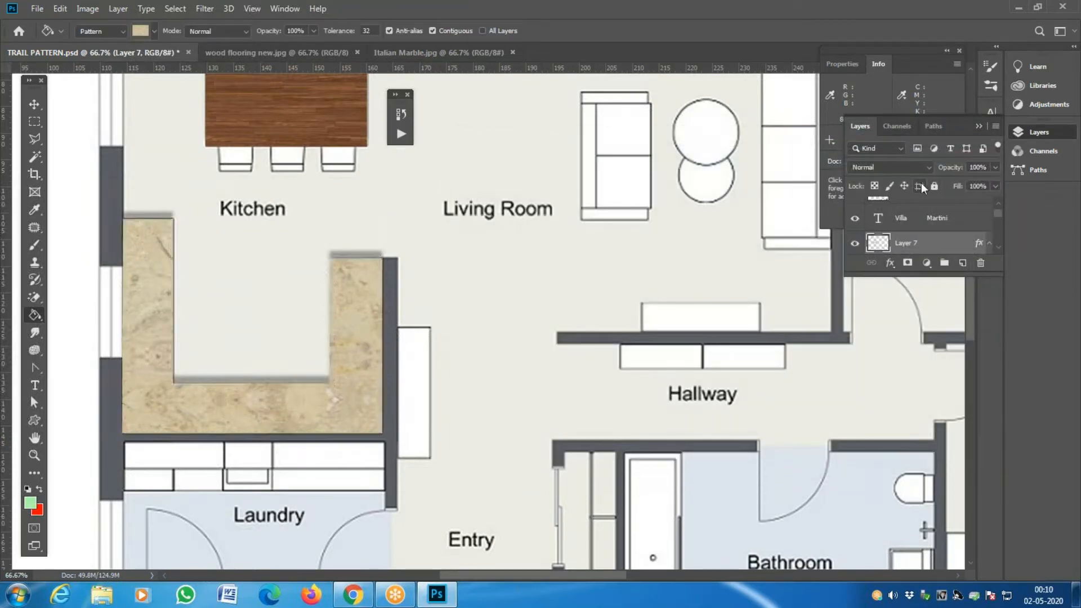
Step: Examine the textured dining table and marble kitchen counter within the whole floor plan at several zoom levels
key(z)
alt+click(334, 249)
alt+click(334, 248)
alt+click(333, 249)
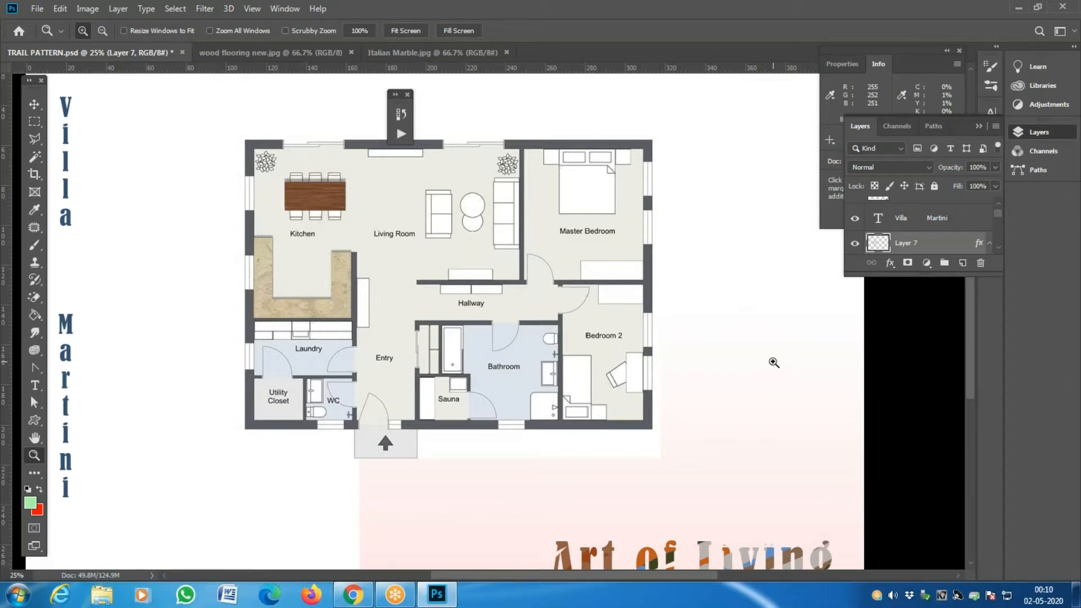
click(430, 348)
drag(358, 192, 326, 291)
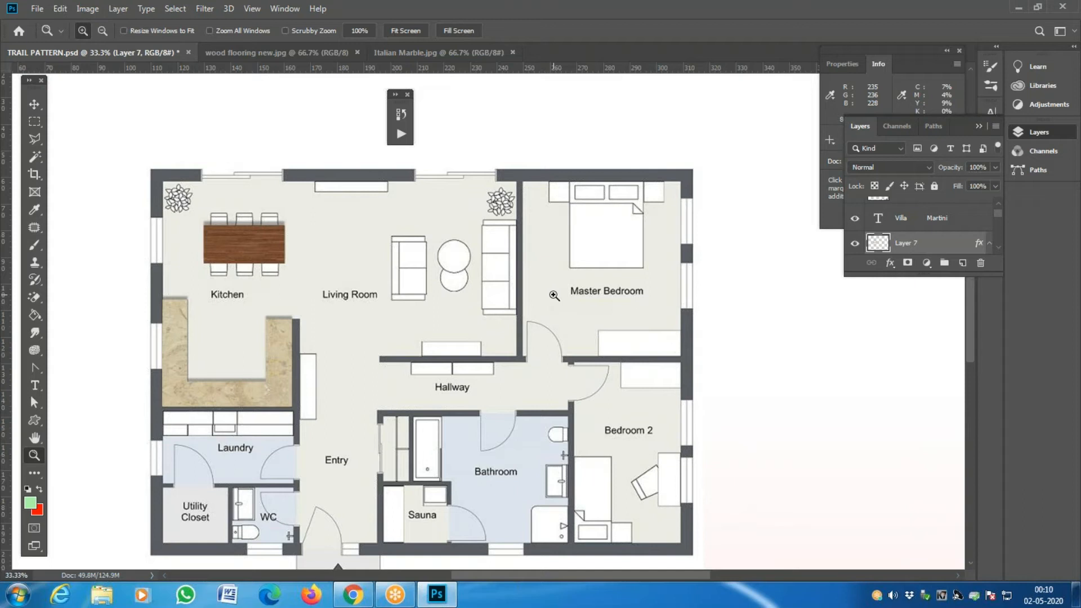
alt+click(466, 329)
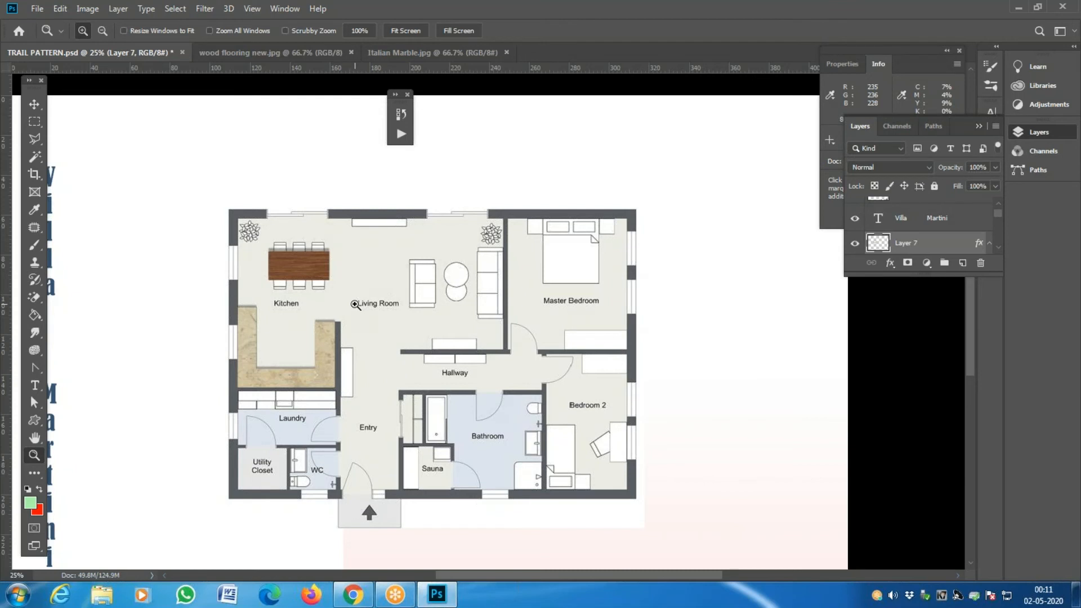
click(302, 382)
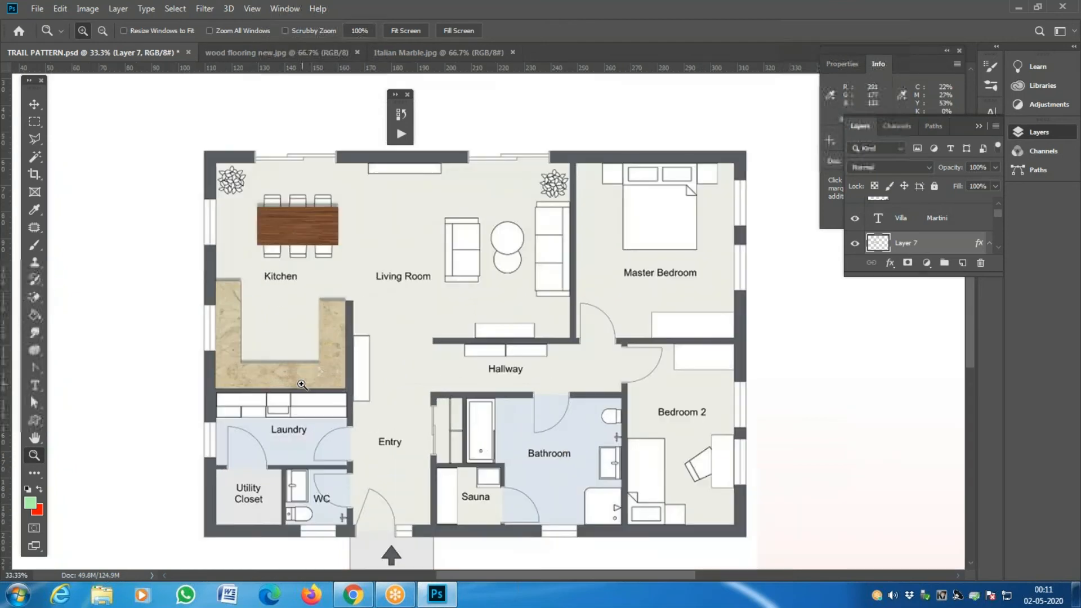
click(302, 381)
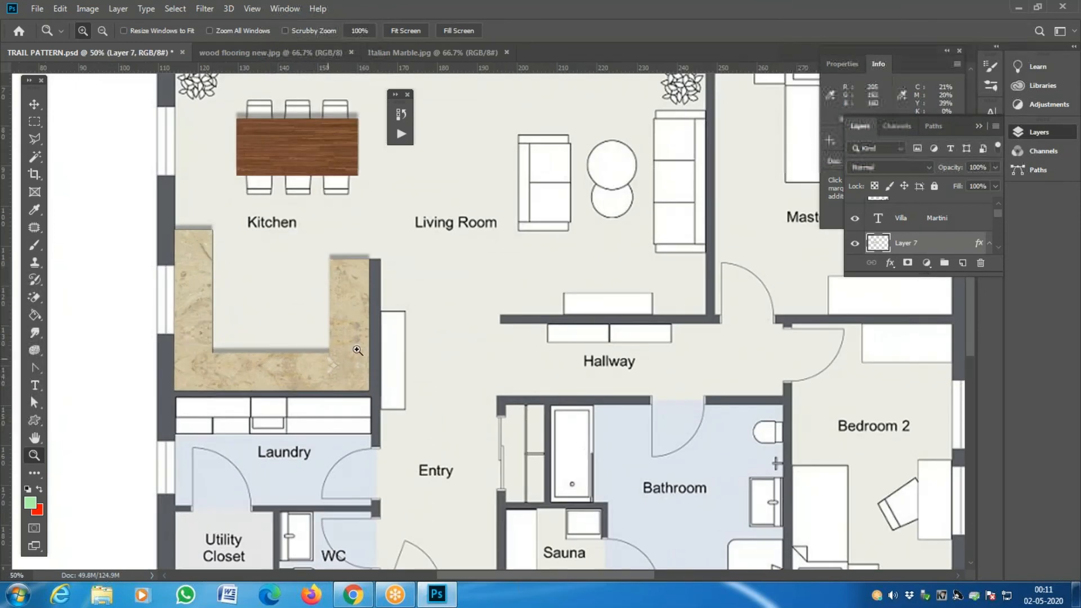
key(ctrl+minus)
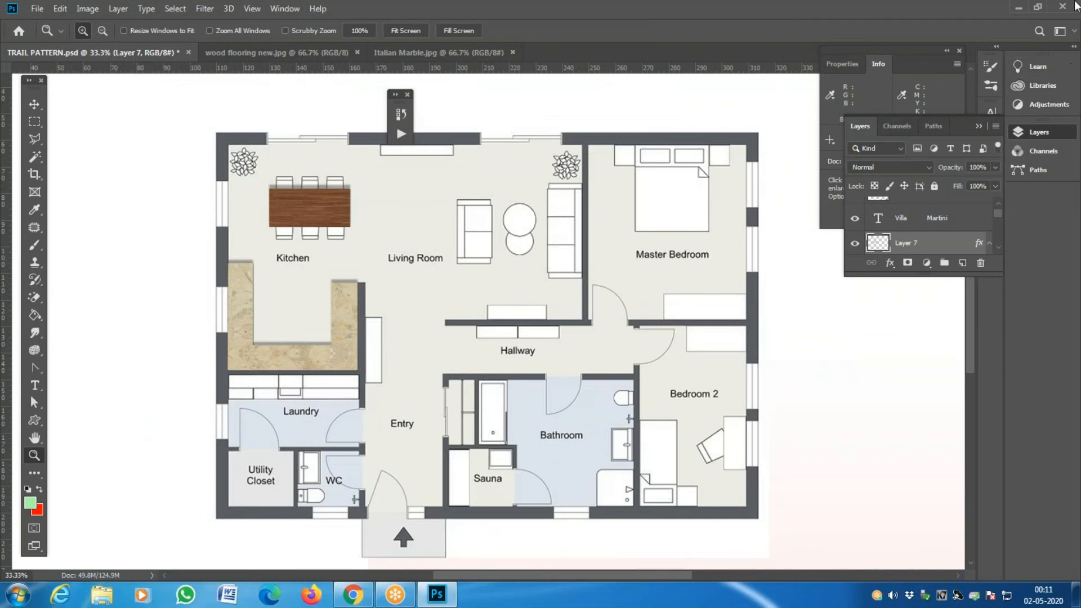
Step: Save TRAIL PATTERN.psd, then close Photoshop and the Chrome browser window
key(ctrl+s)
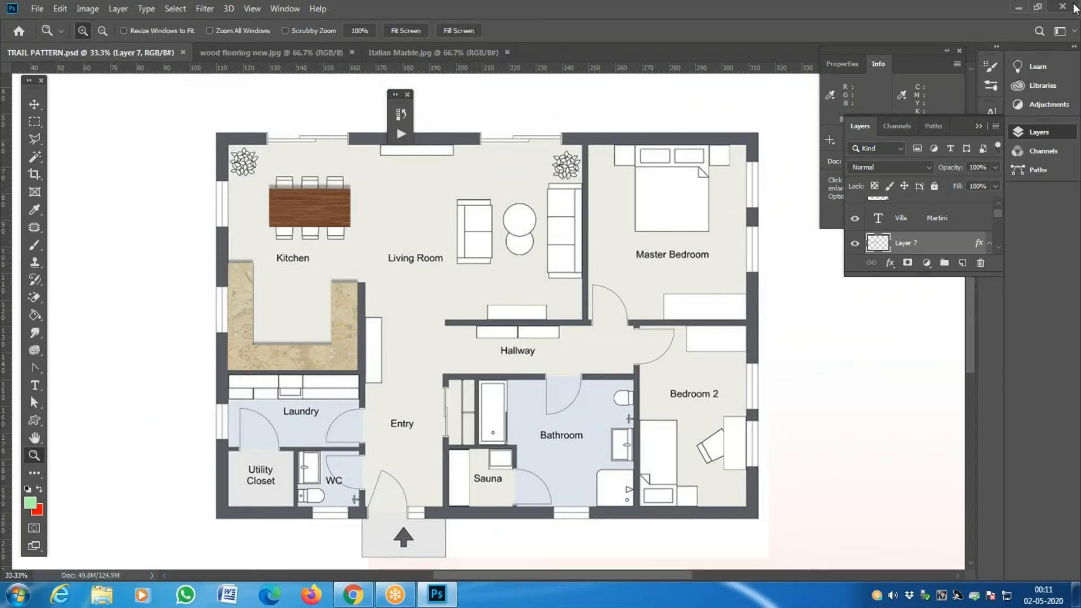
click(1074, 7)
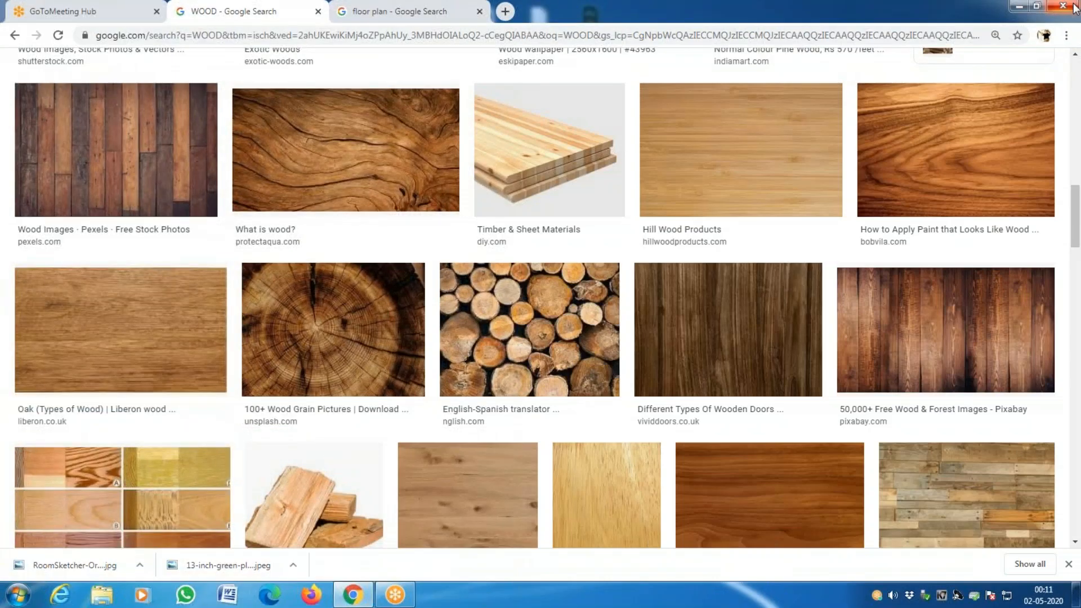
click(1064, 8)
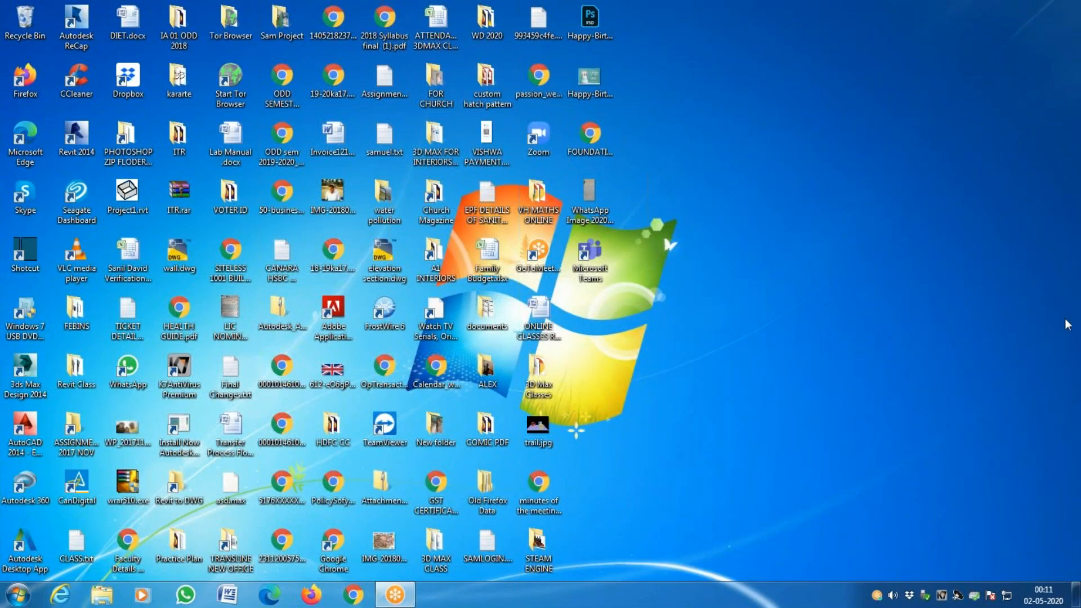